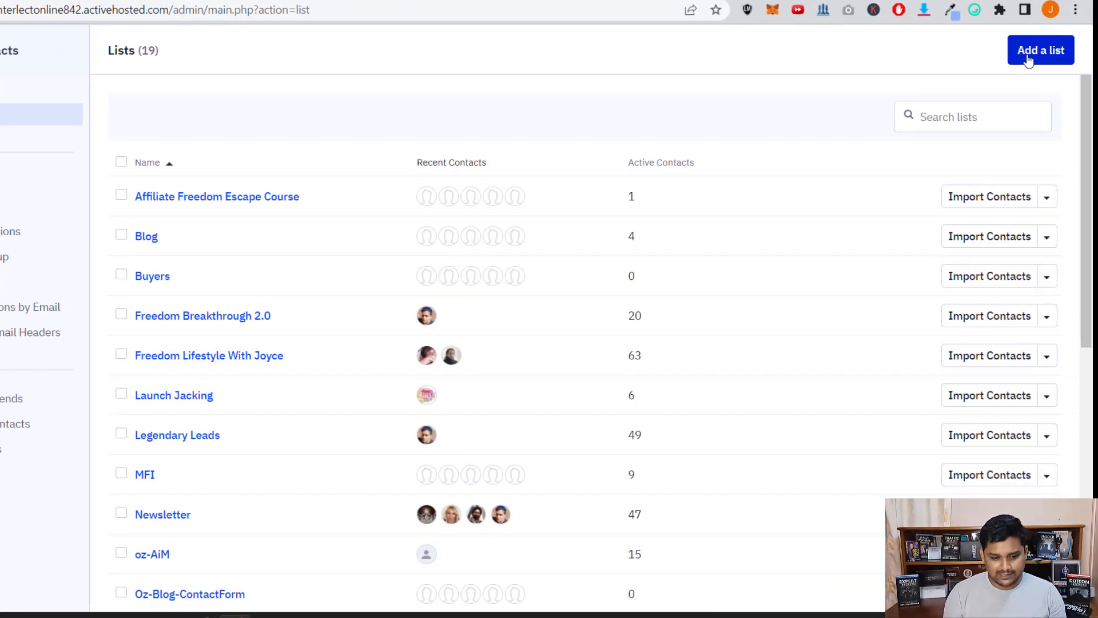
Start a new contact list named "Lead MAG"
click(1028, 57)
click(422, 150)
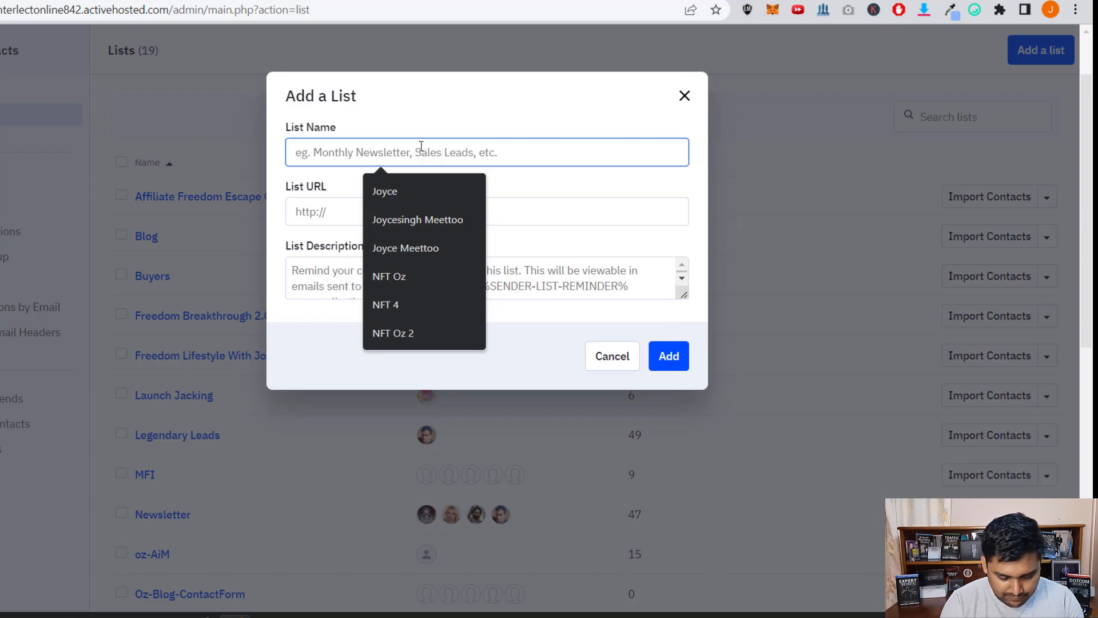
text(L)
key(BackSpace)
text(Lead Ma)
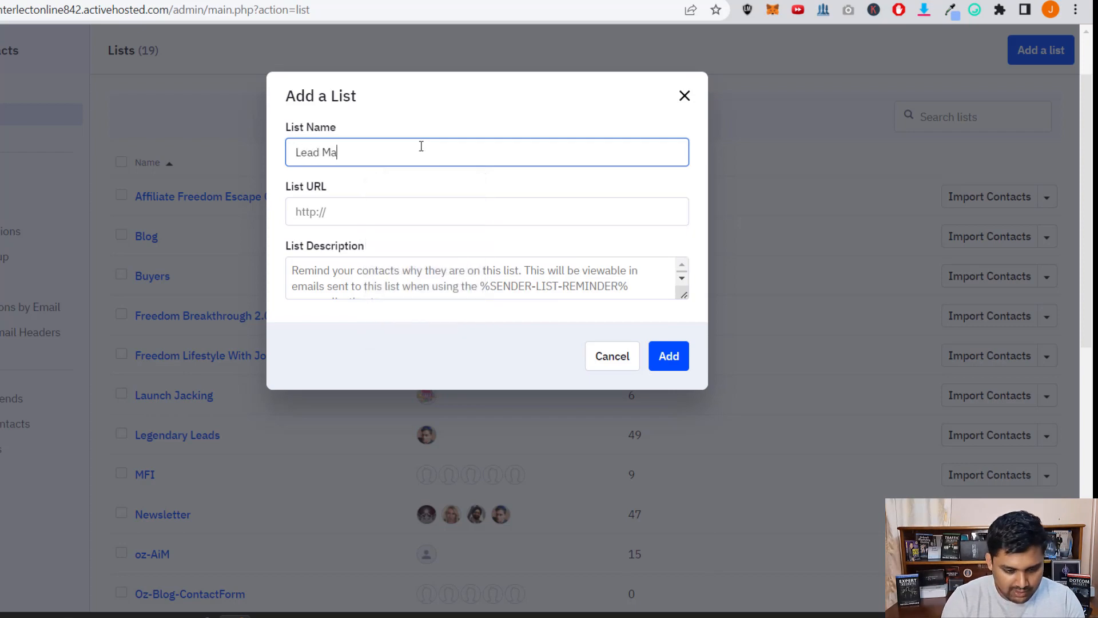
key(BackSpace)
text(AG)
click(364, 214)
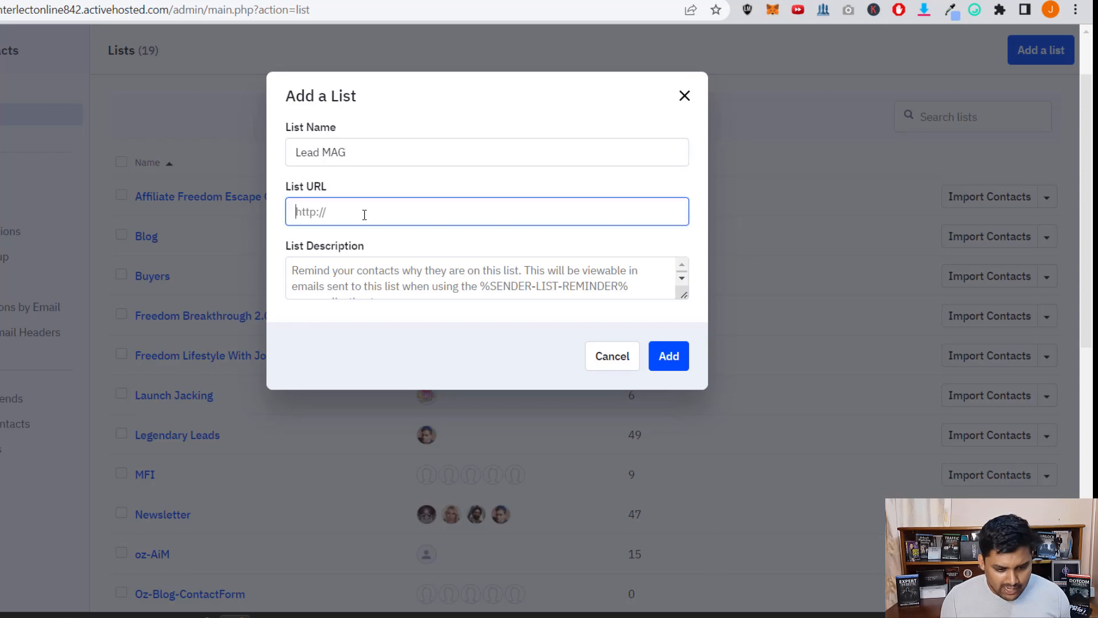
text(htt)
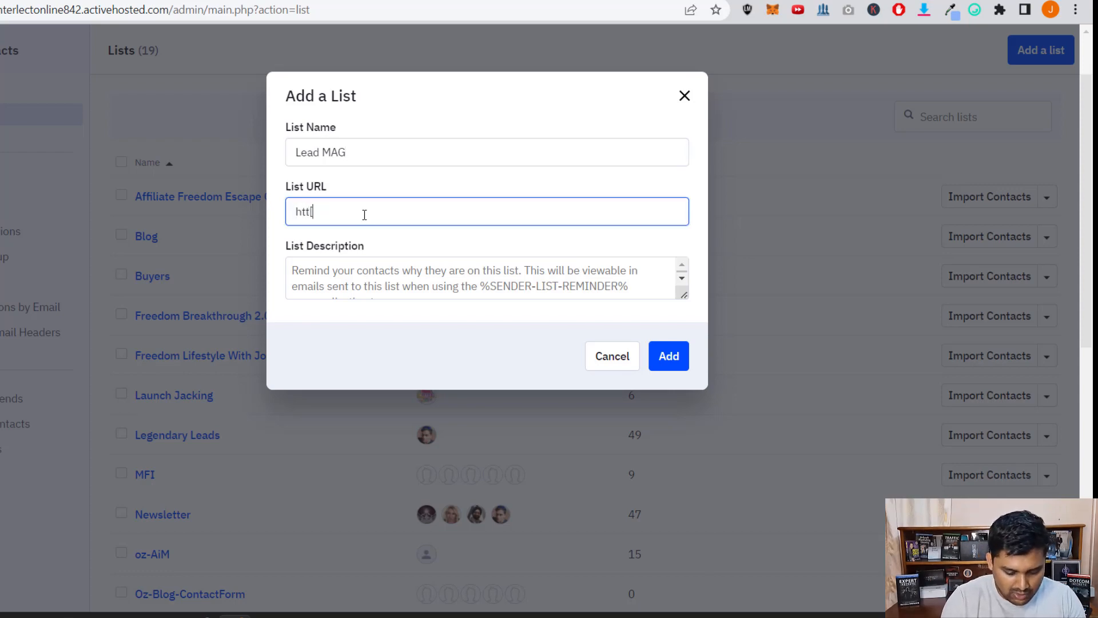
text(ps\)
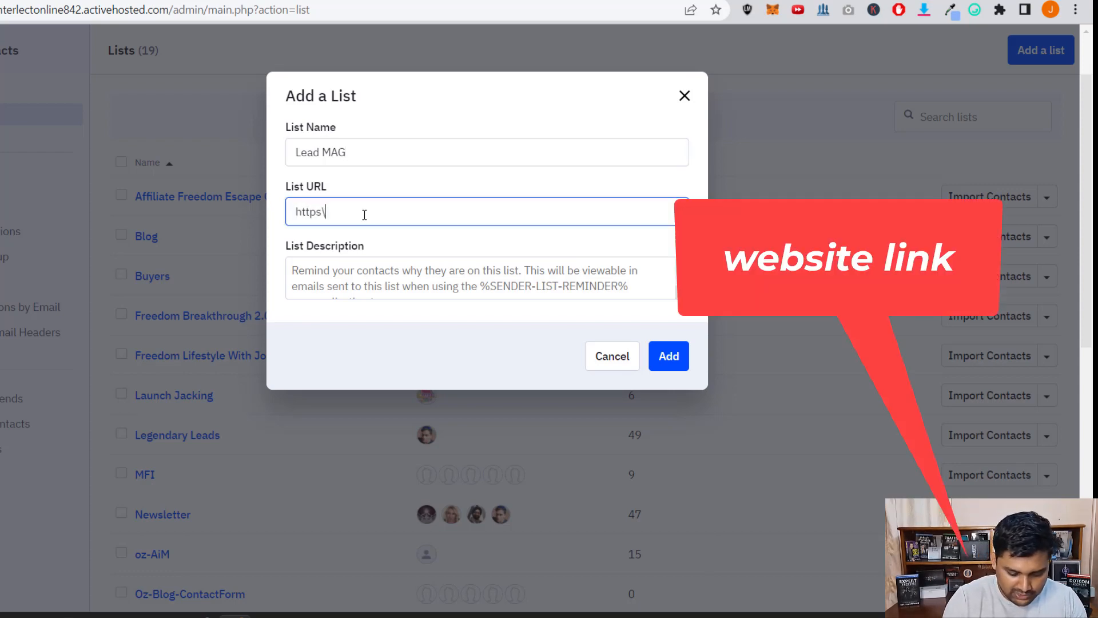
key(BackSpace)
text(://interlectonline.com)
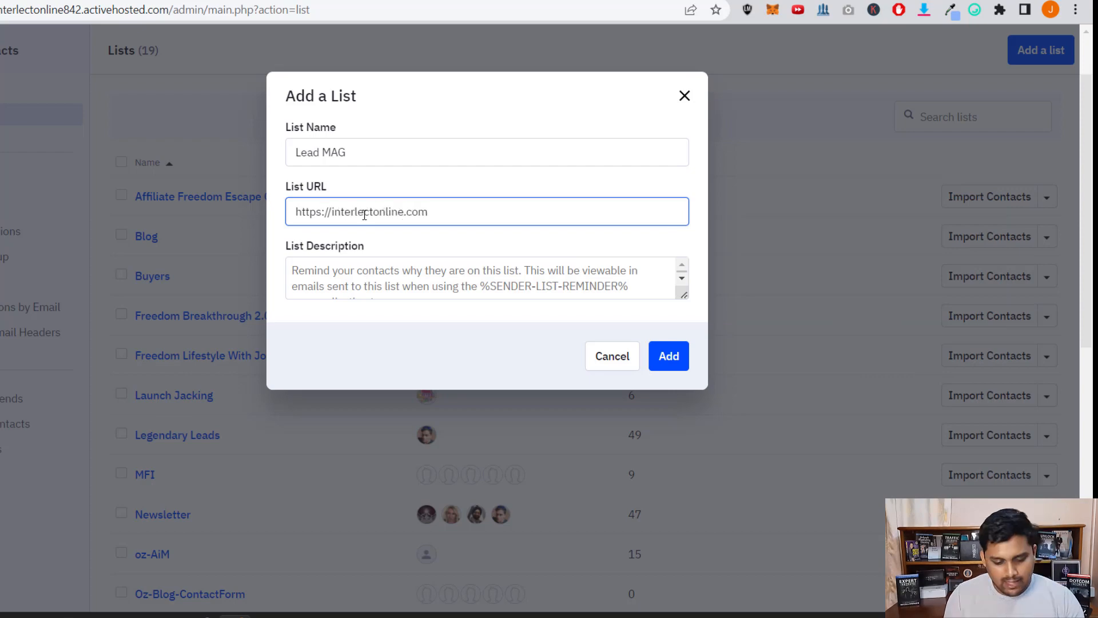
Describe the list as "You are because you want to learn how to make money", add it, and dismiss the Grammarly prompt
click(315, 284)
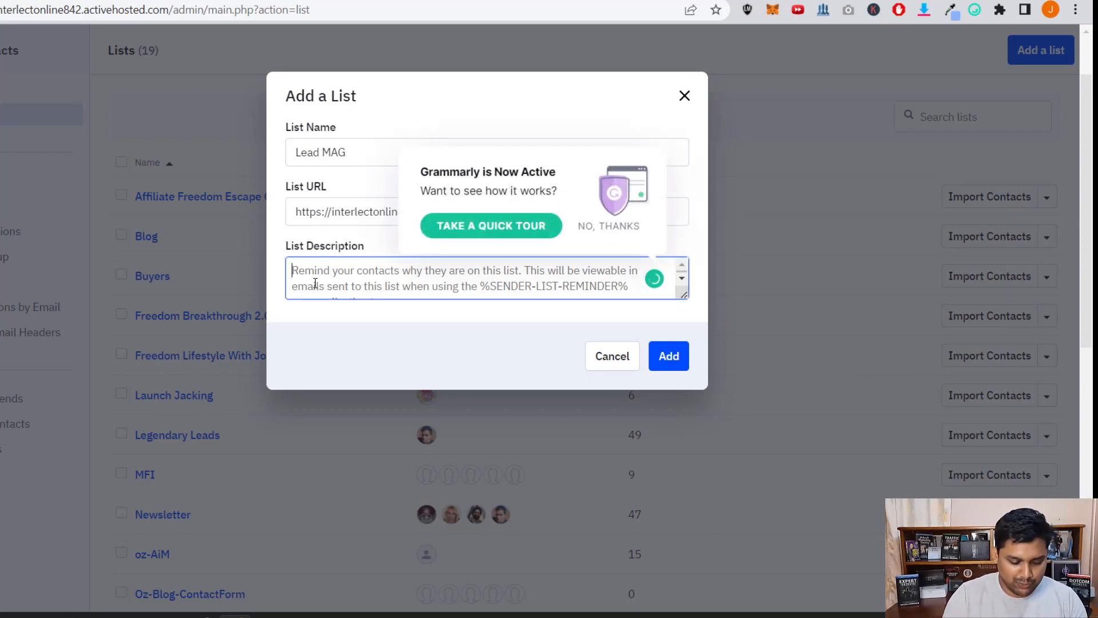
text(You are because you wn)
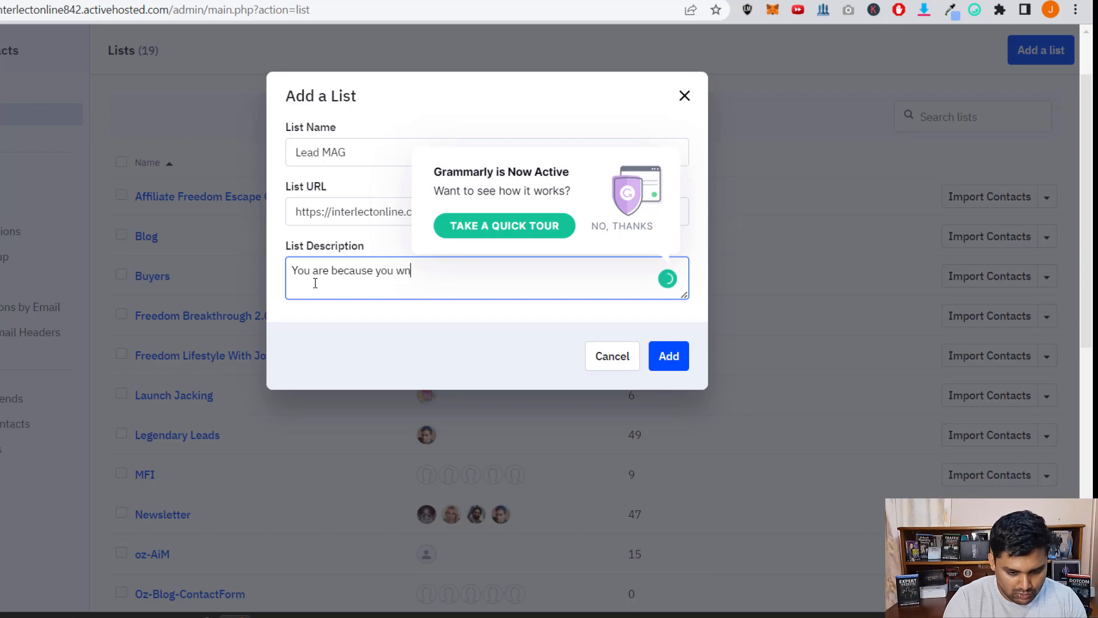
key(BackSpace)
text(ant to learn how to make mo)
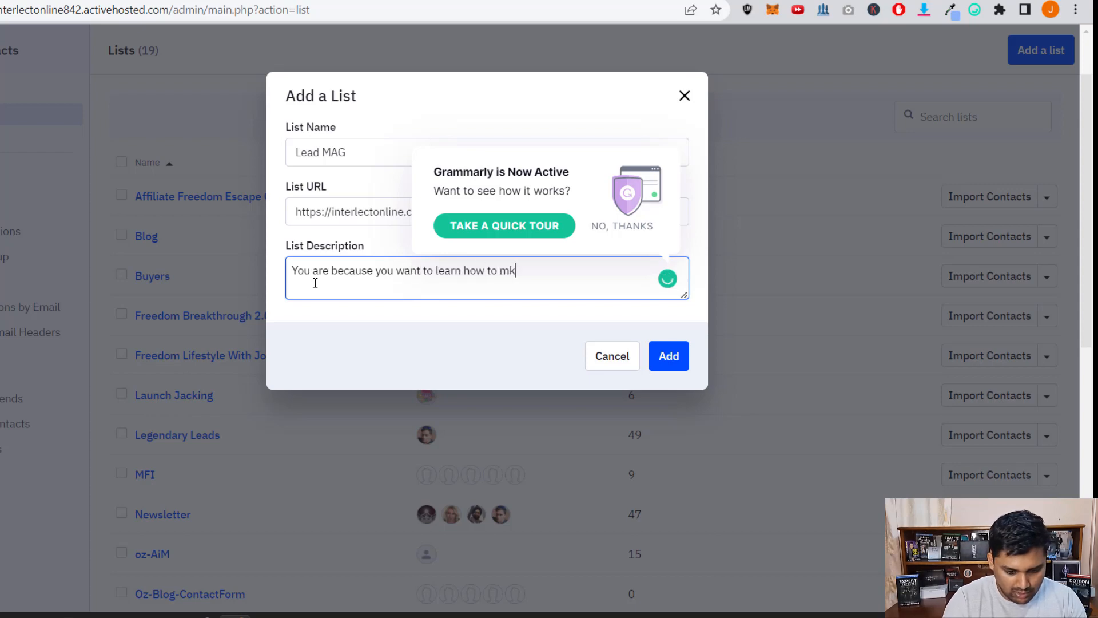
text(ney)
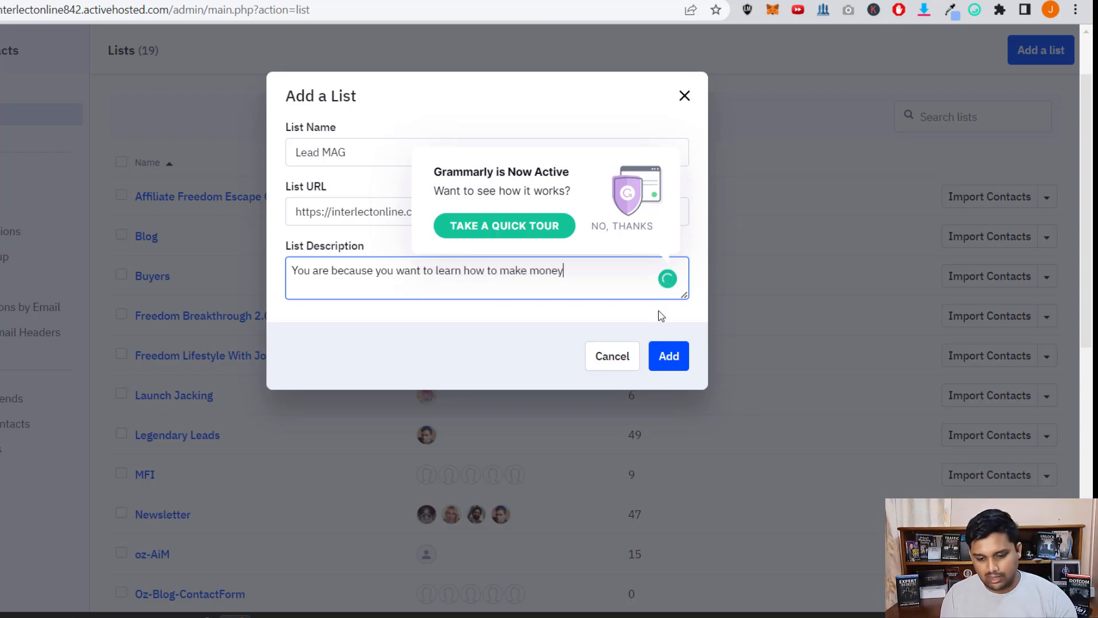
click(683, 365)
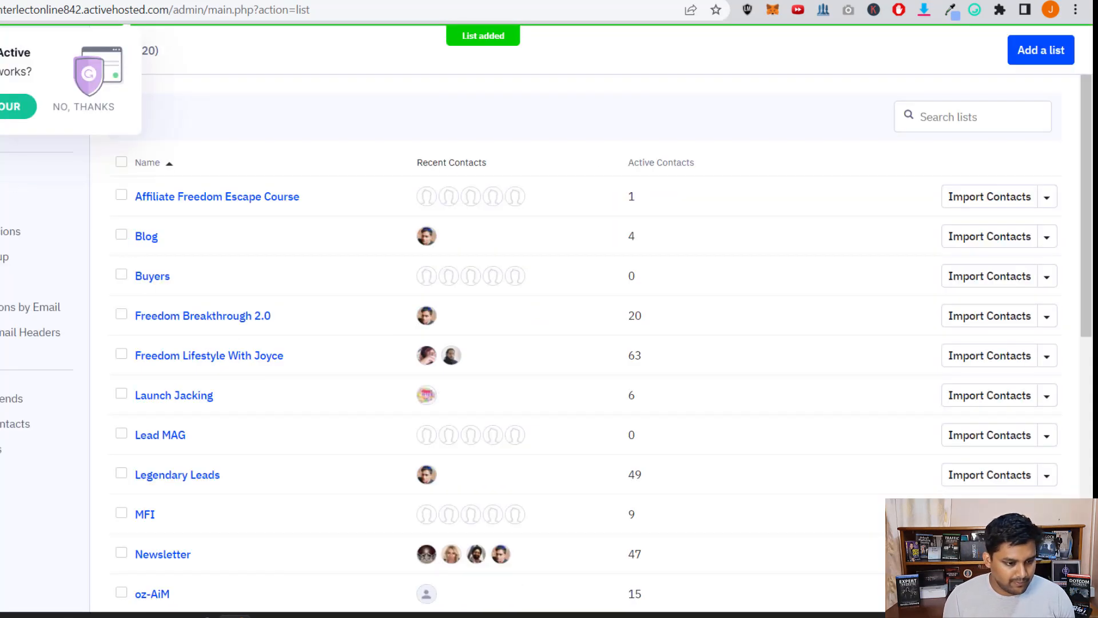
click(83, 106)
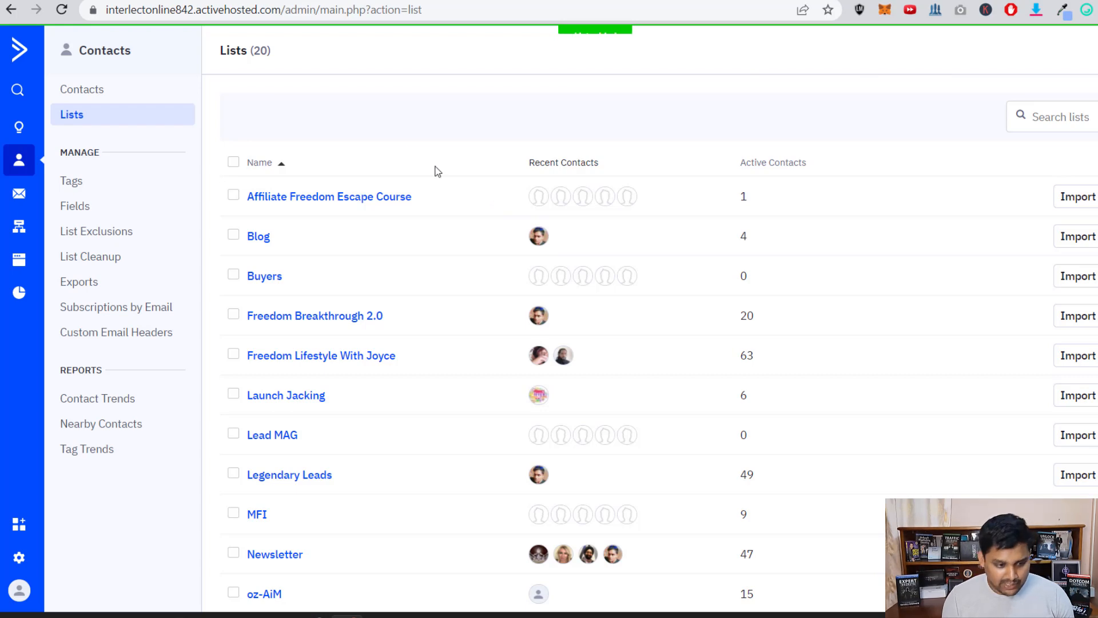
Go to tag management and enter three new tags, one per line: "tobedeleted", "openemail" and "doesnot email"
click(71, 190)
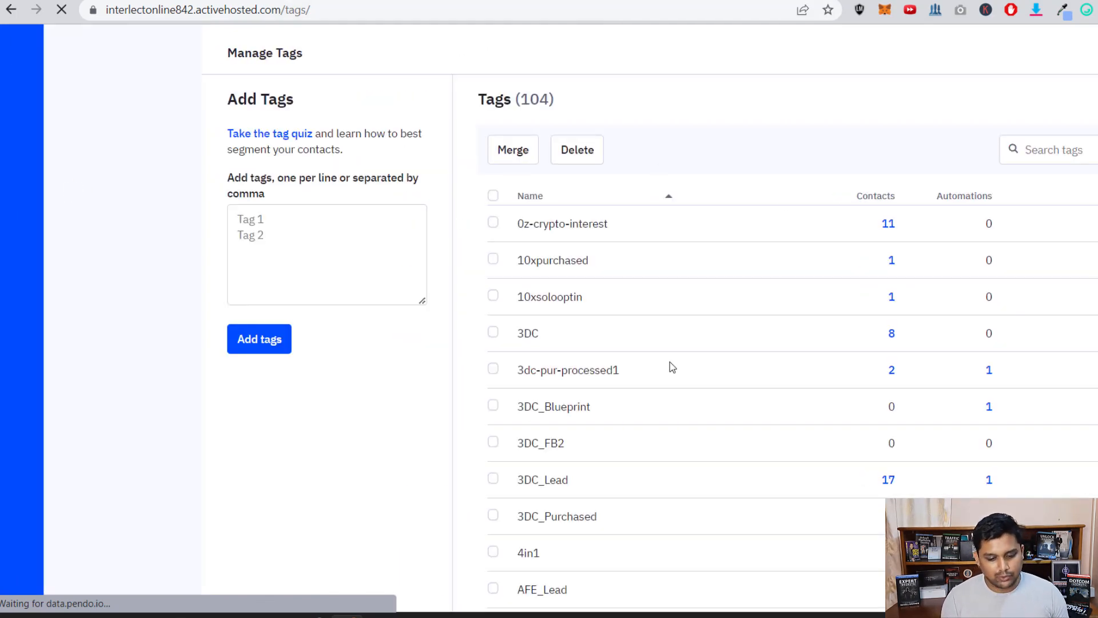
click(309, 214)
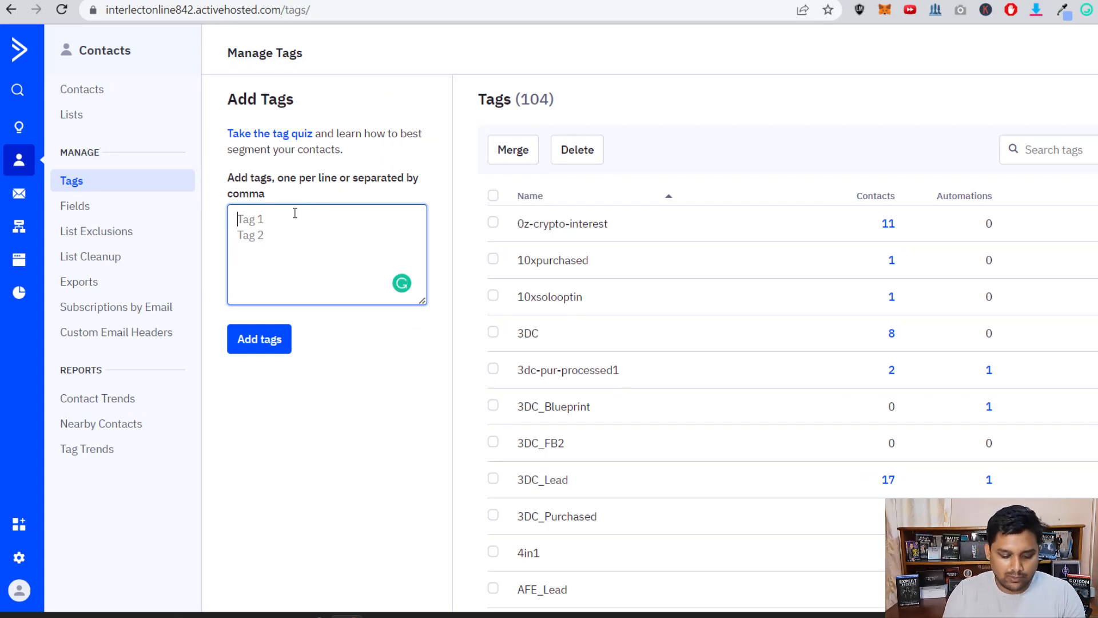
text(tobedeleted)
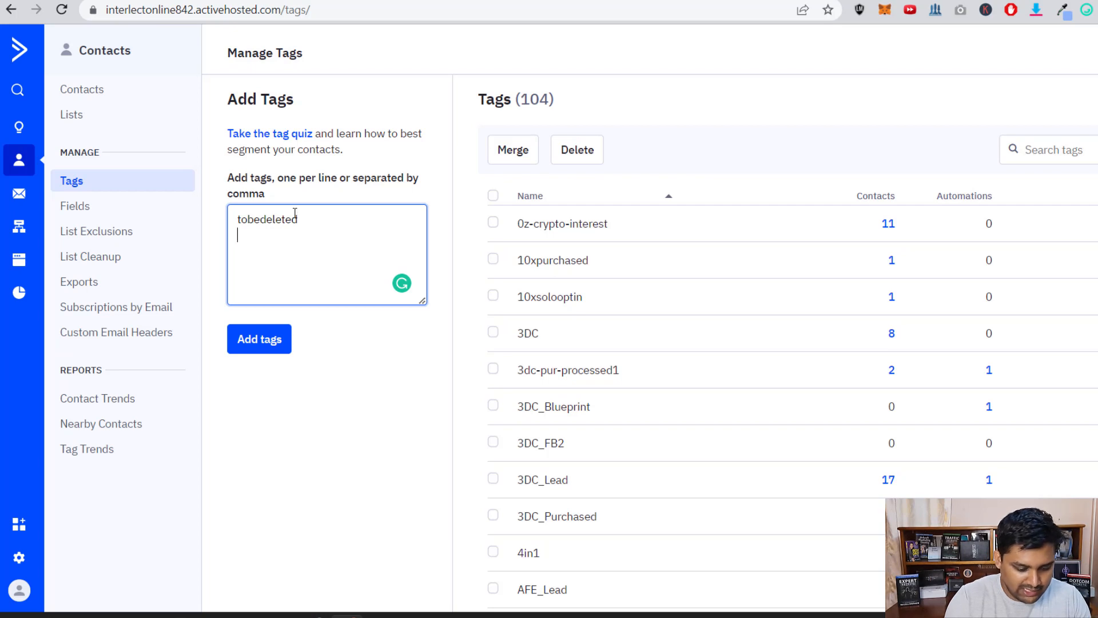
key(Return)
text(openemail)
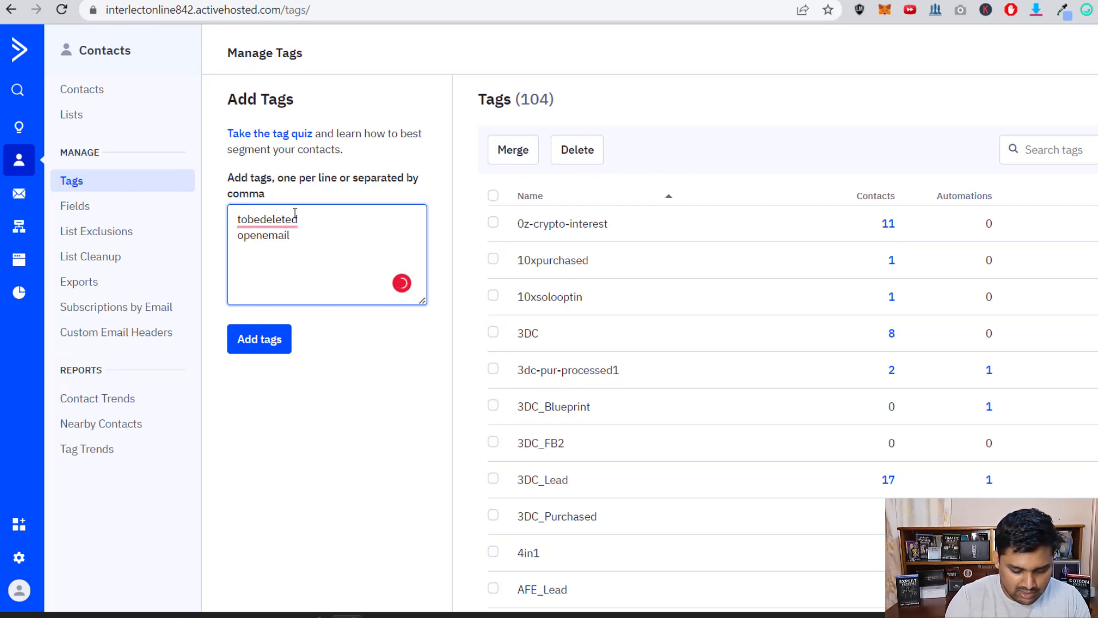
key(Return)
text(does)
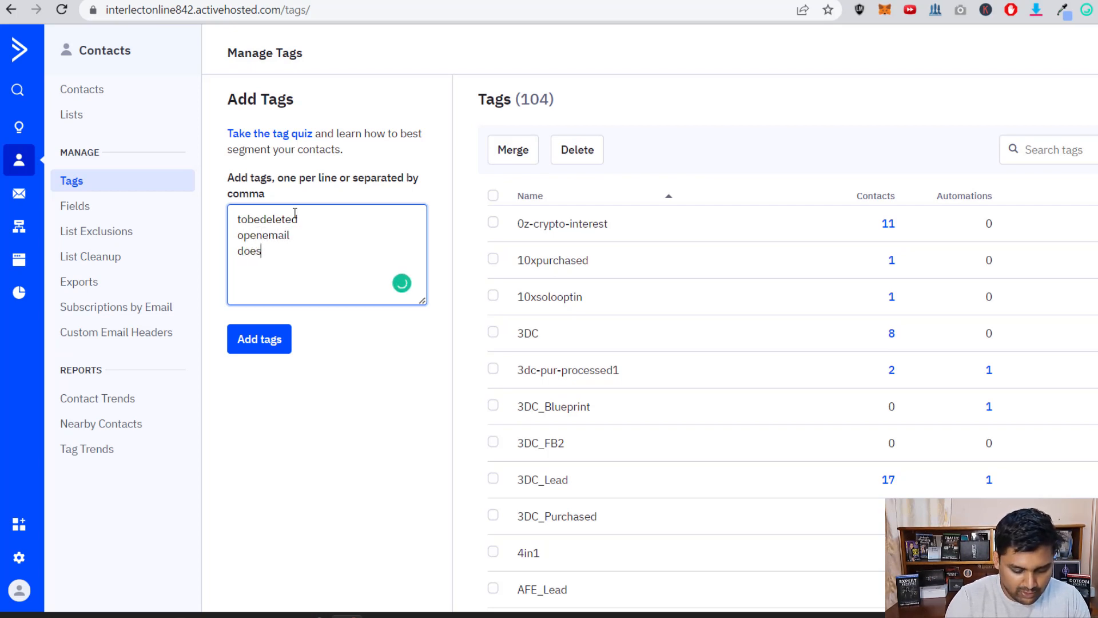
text(not email)
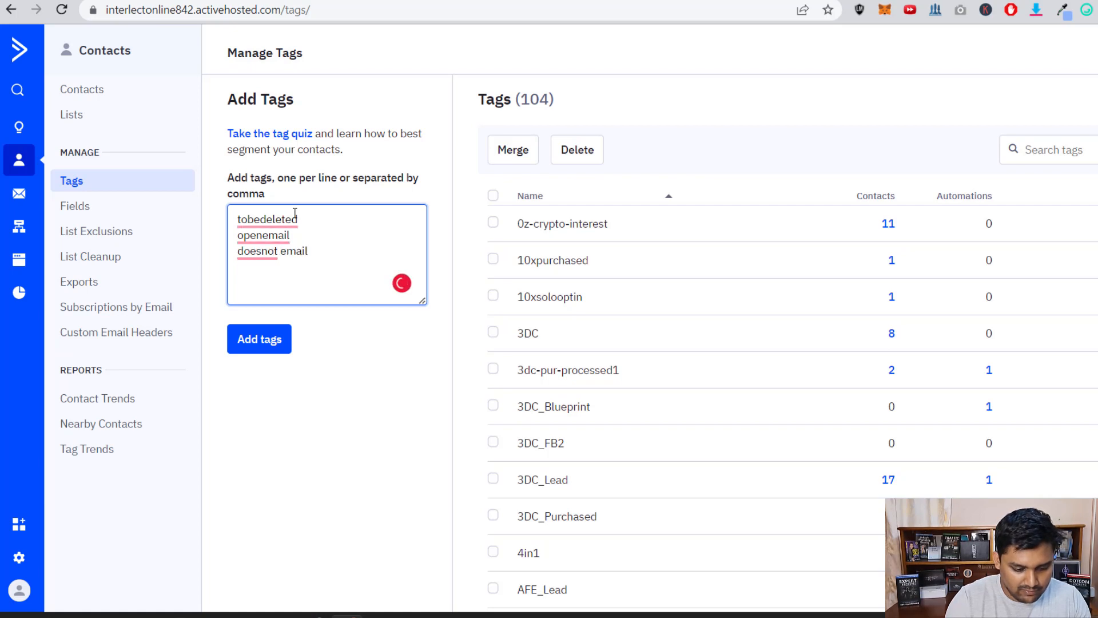
Correct the spacing of the last two entered tags to "open email" and "does not email"
click(263, 235)
click(271, 250)
click(261, 250)
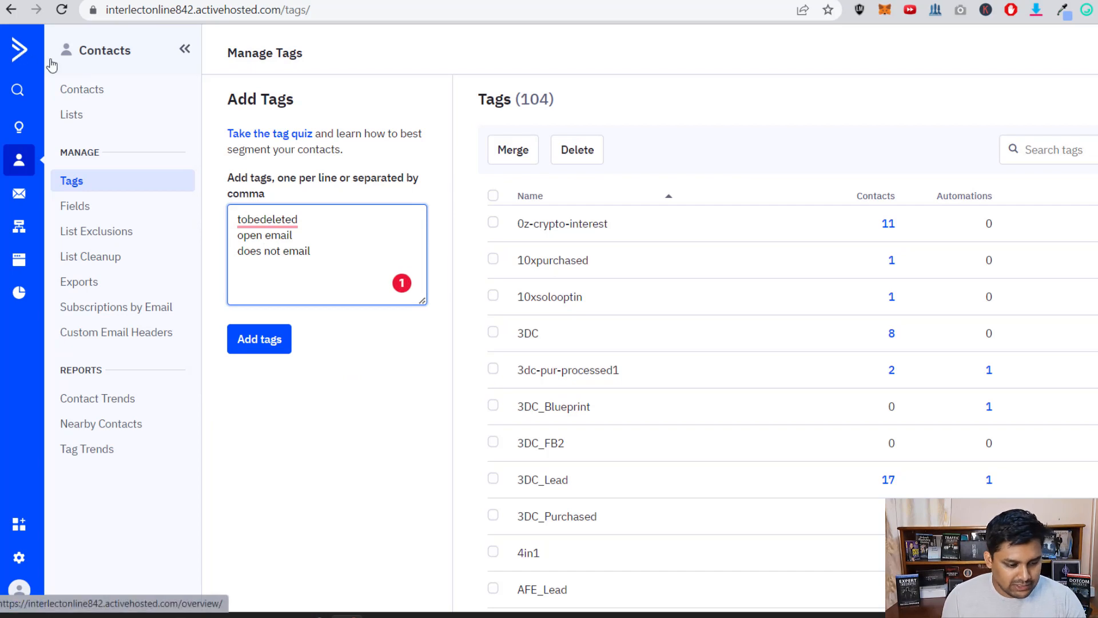
Create a new automation using the Start from Scratch recipe
click(19, 229)
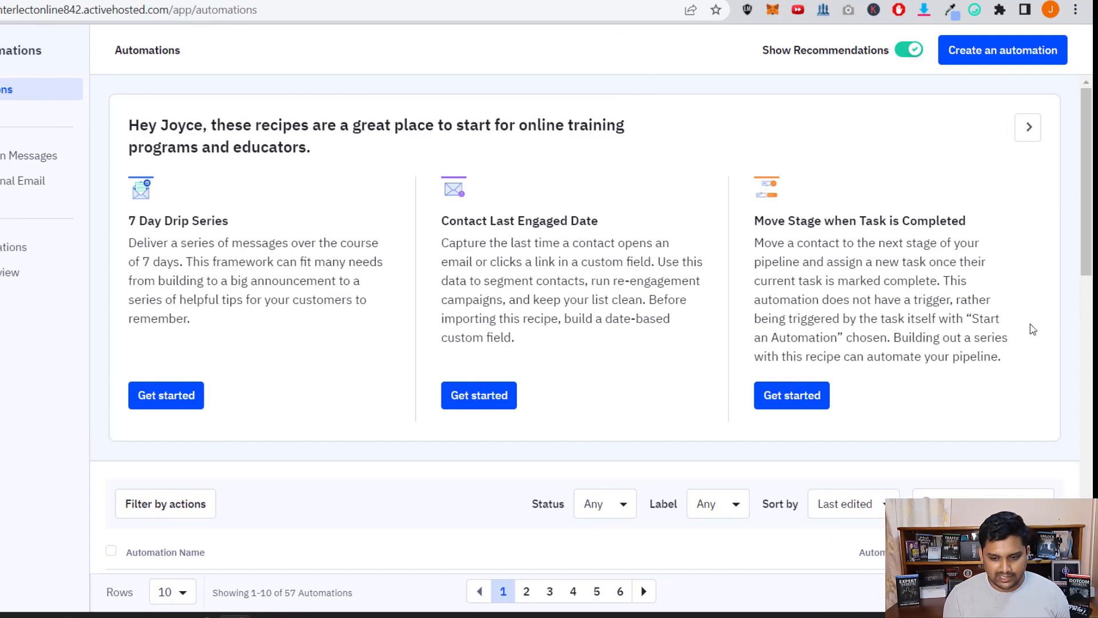
click(976, 52)
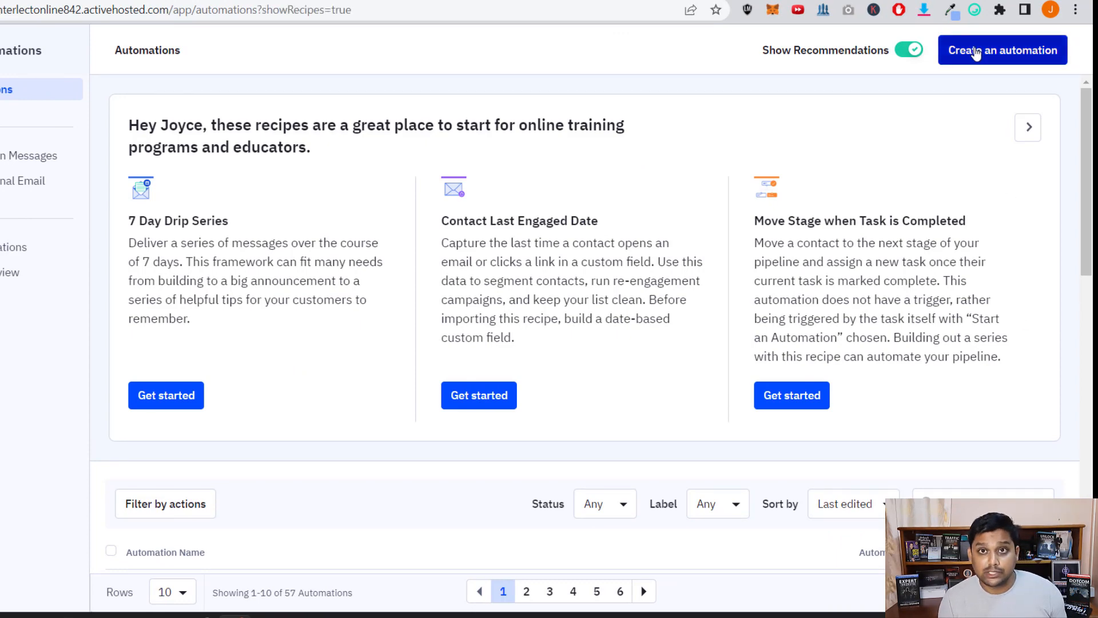
click(976, 52)
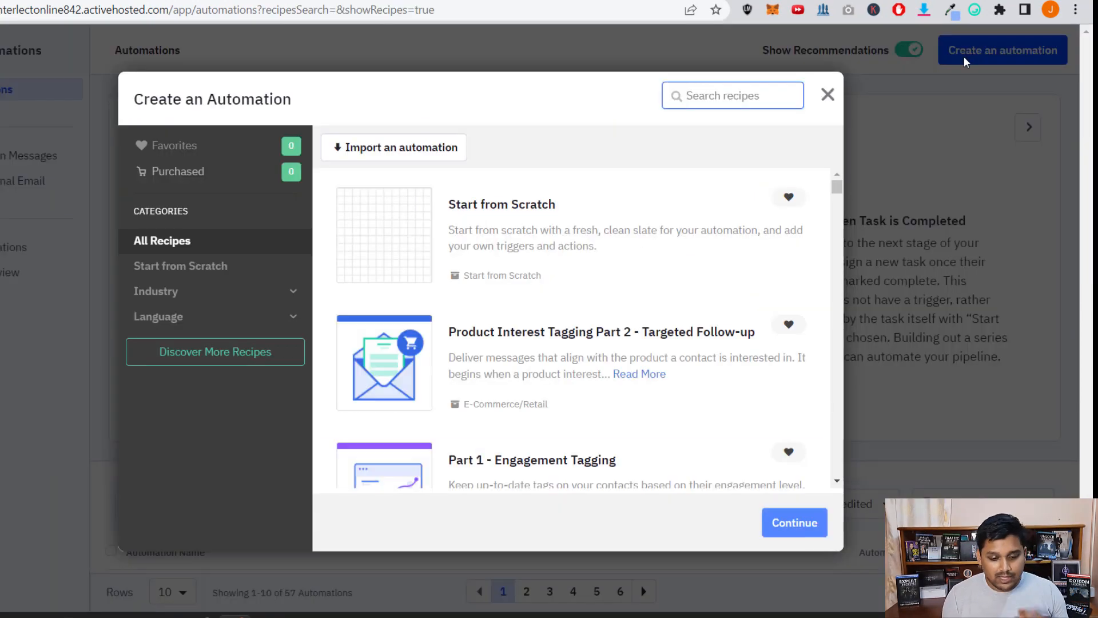
scroll(664, 248, down, 5)
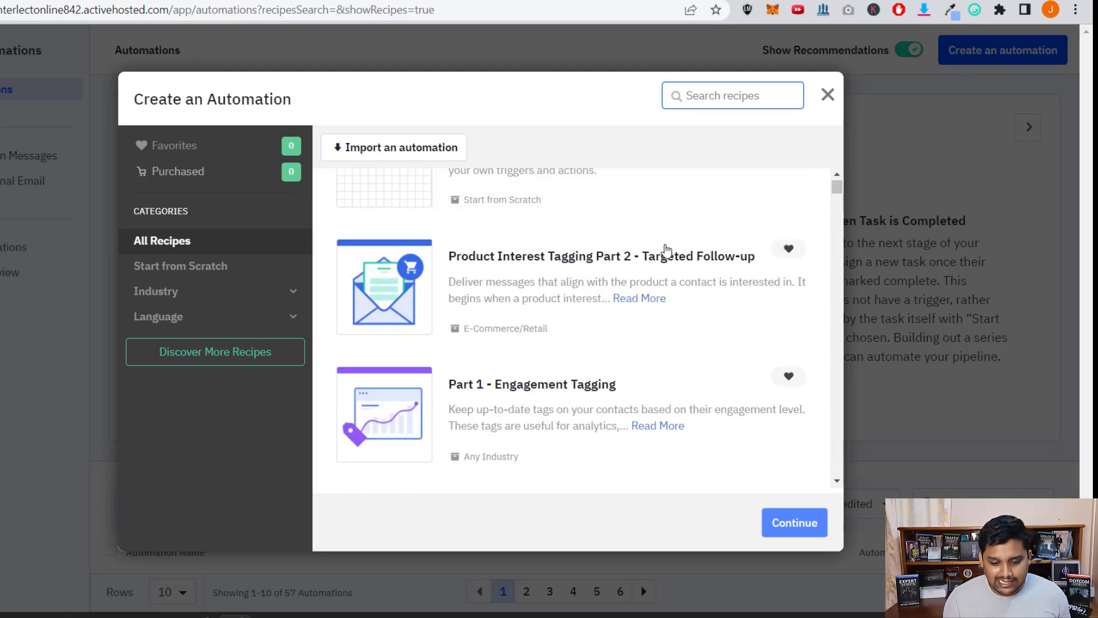
scroll(666, 250, down, 6)
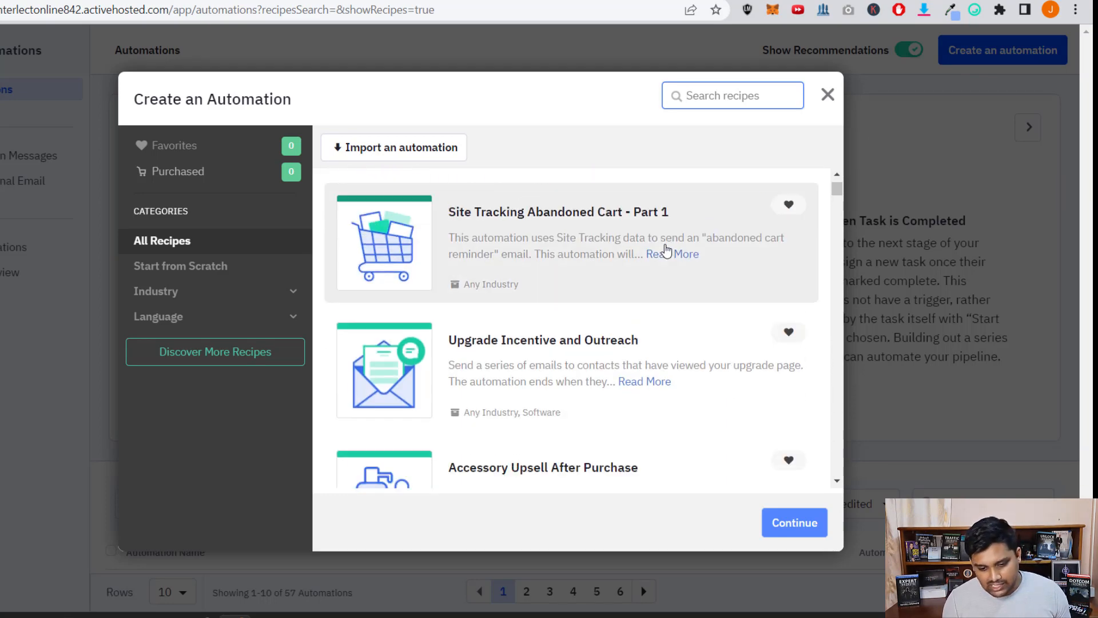
scroll(664, 250, up, 11)
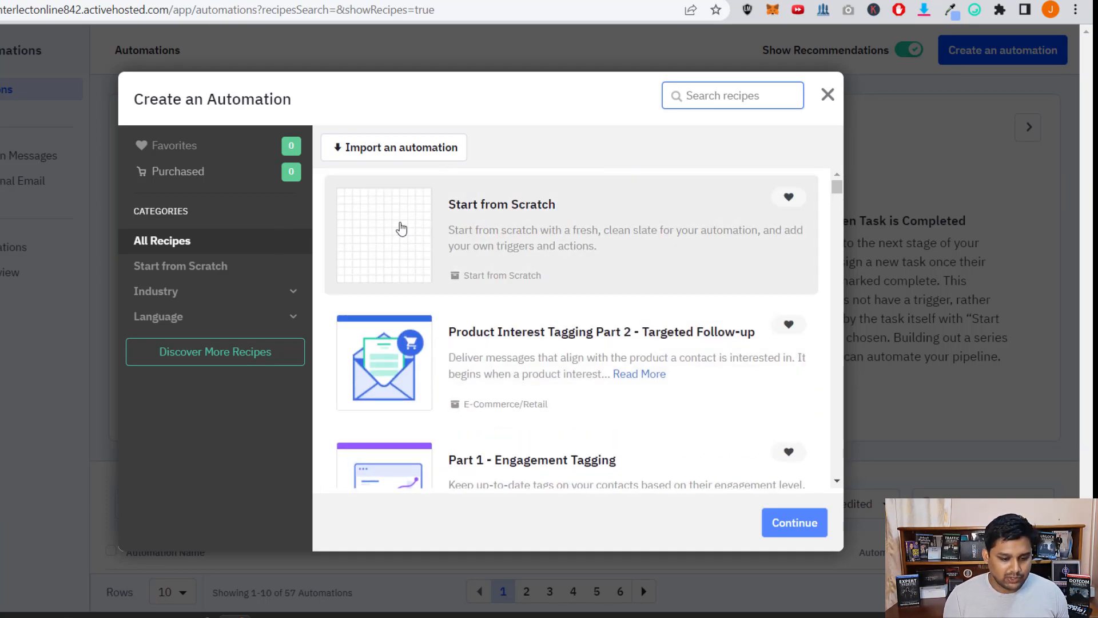
click(643, 280)
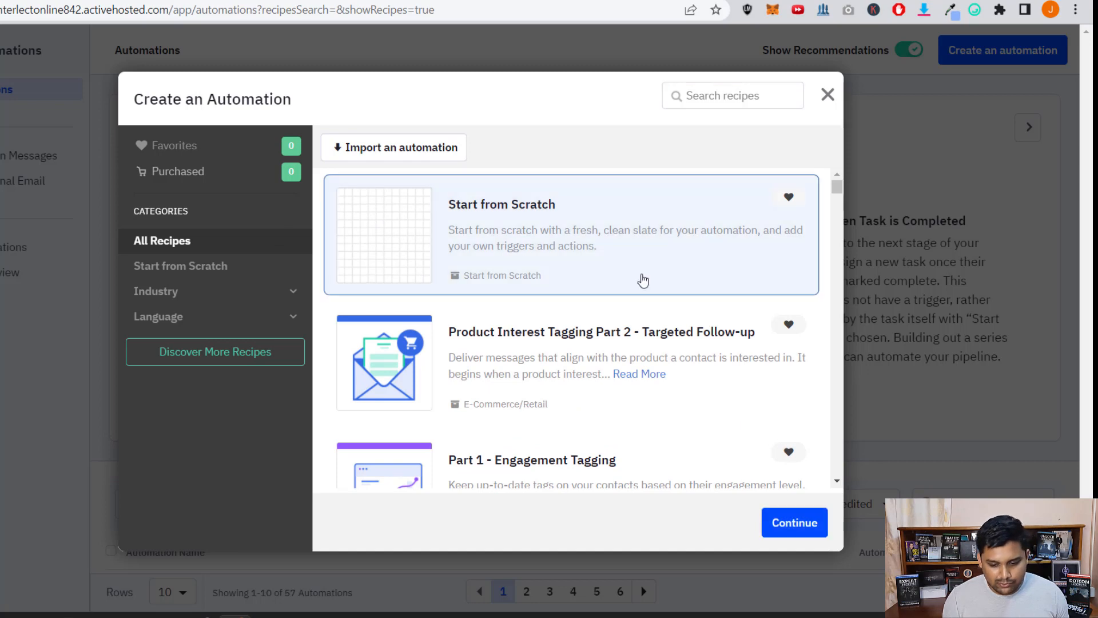
click(794, 523)
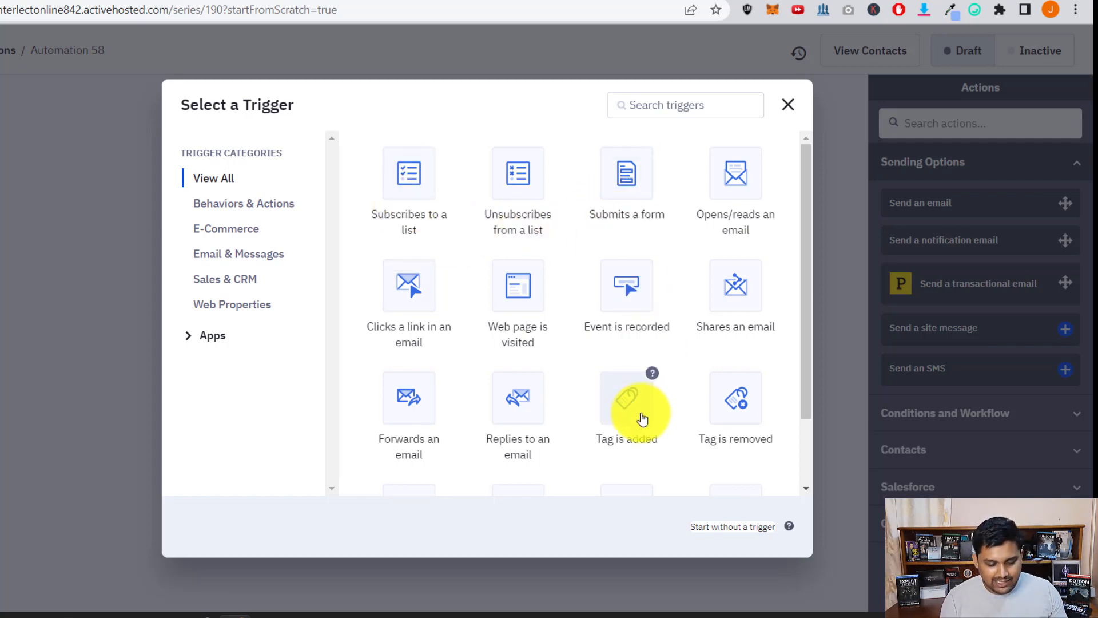
Add a start trigger for contacts subscribing to the Lead MAG list, and dismiss the action chooser
click(400, 192)
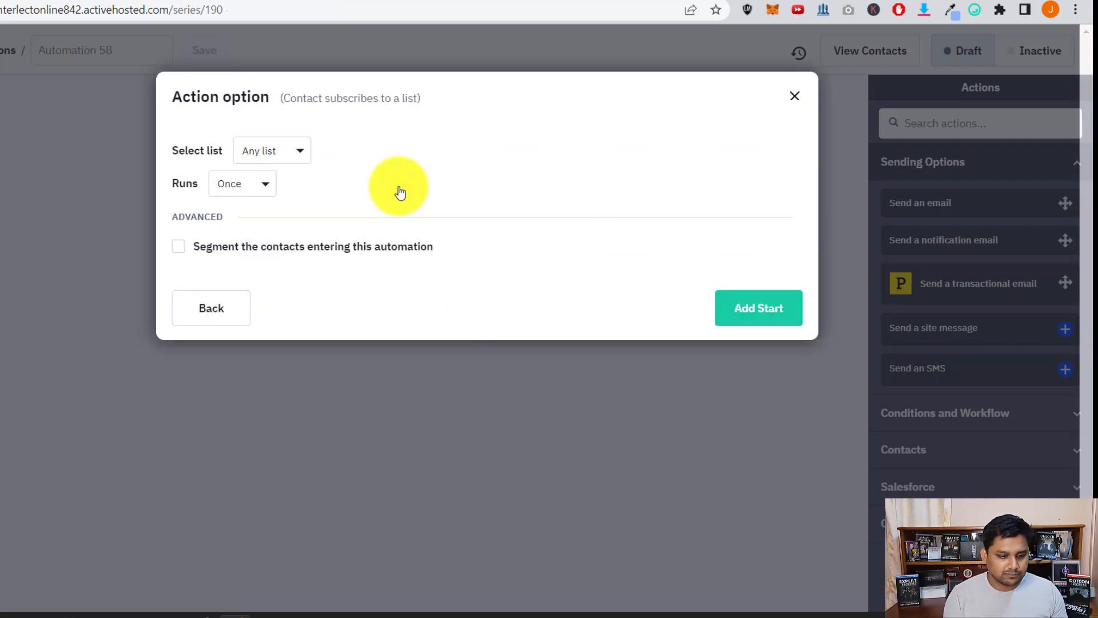
click(283, 155)
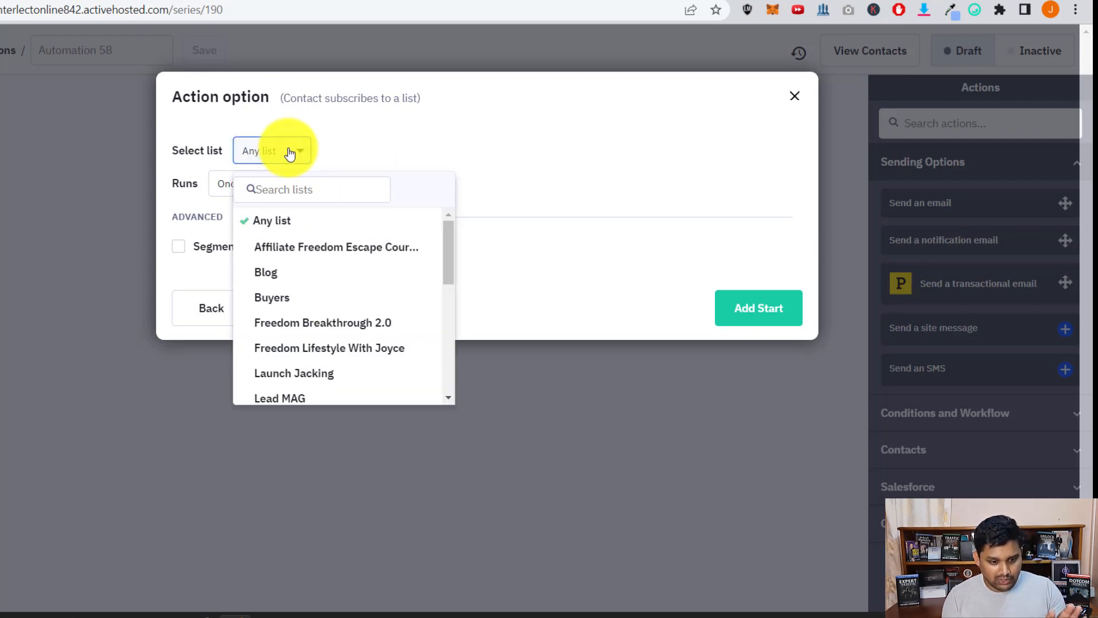
click(288, 192)
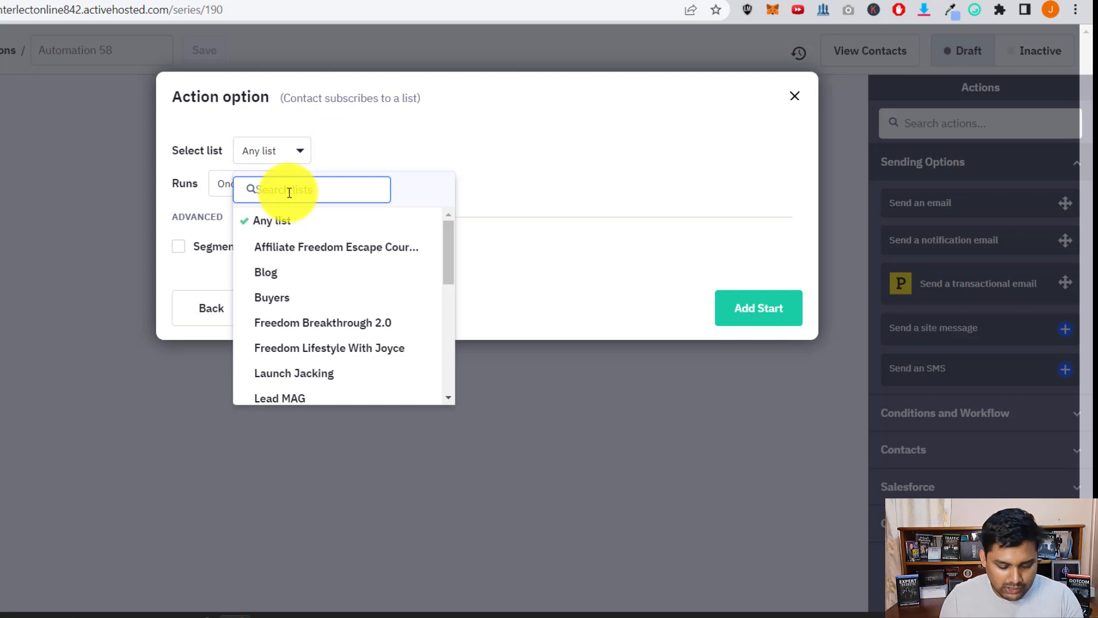
text(lead)
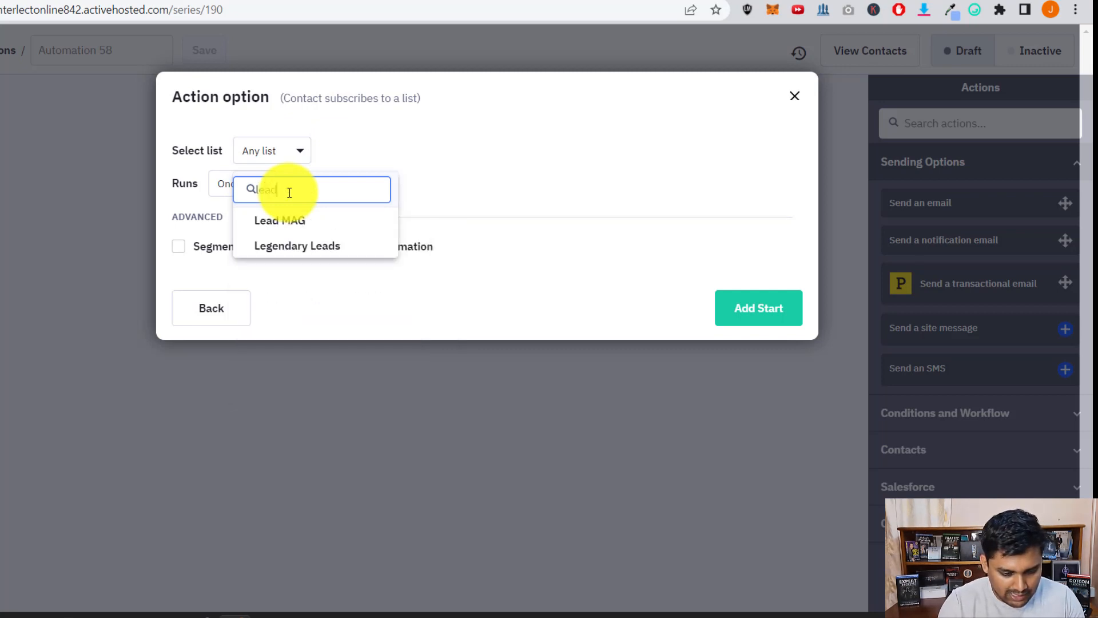
click(281, 227)
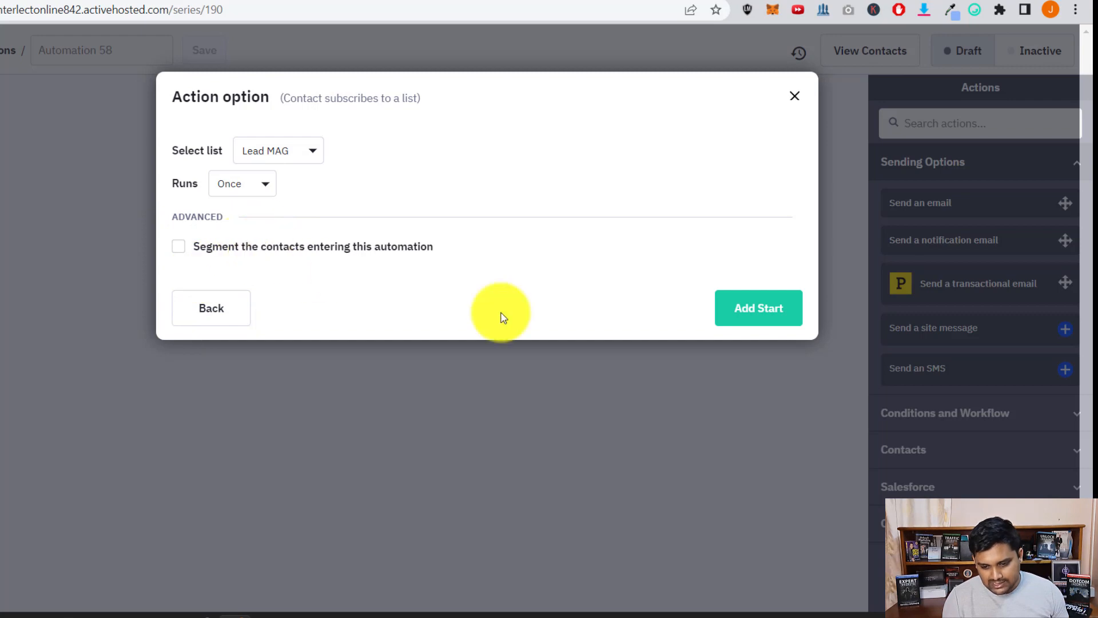
click(770, 318)
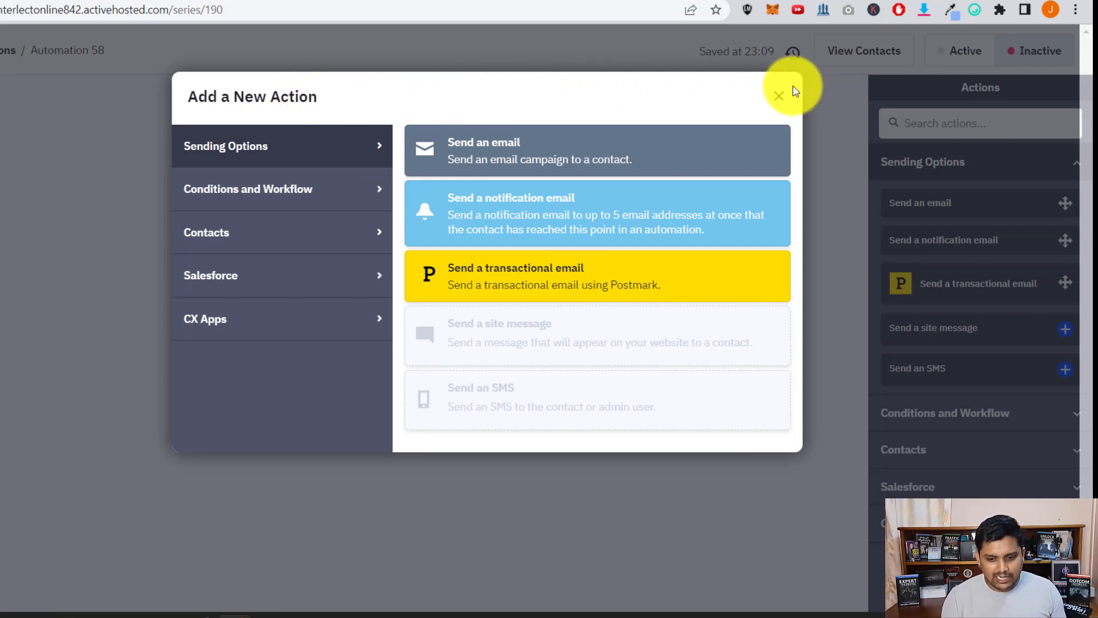
click(780, 97)
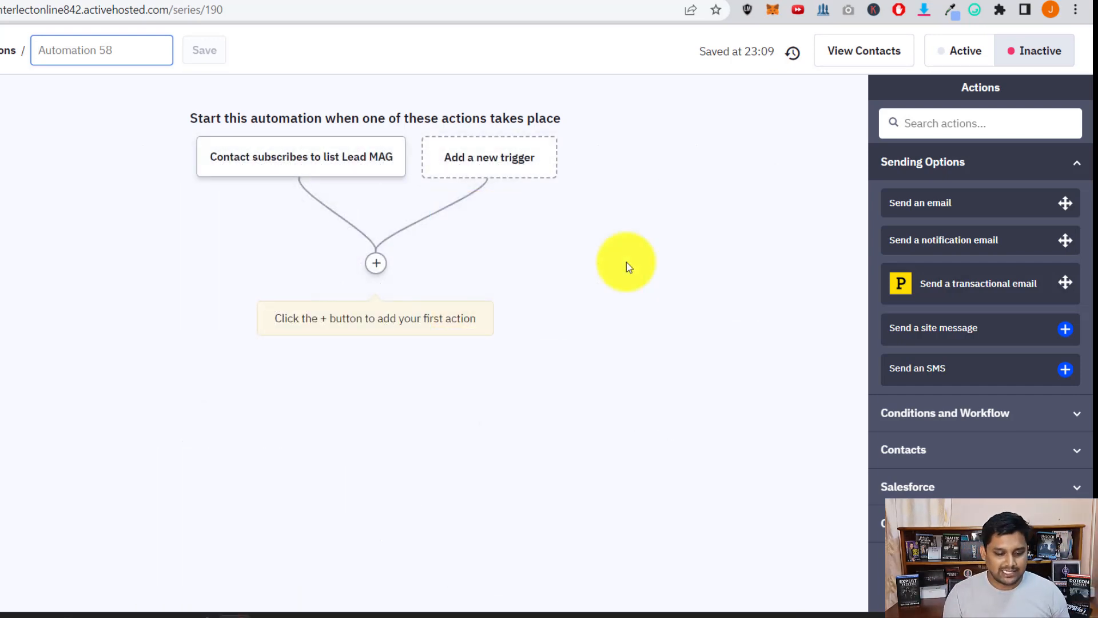
Add an action below the start trigger that adds the existing 3DC tag to contacts
click(376, 263)
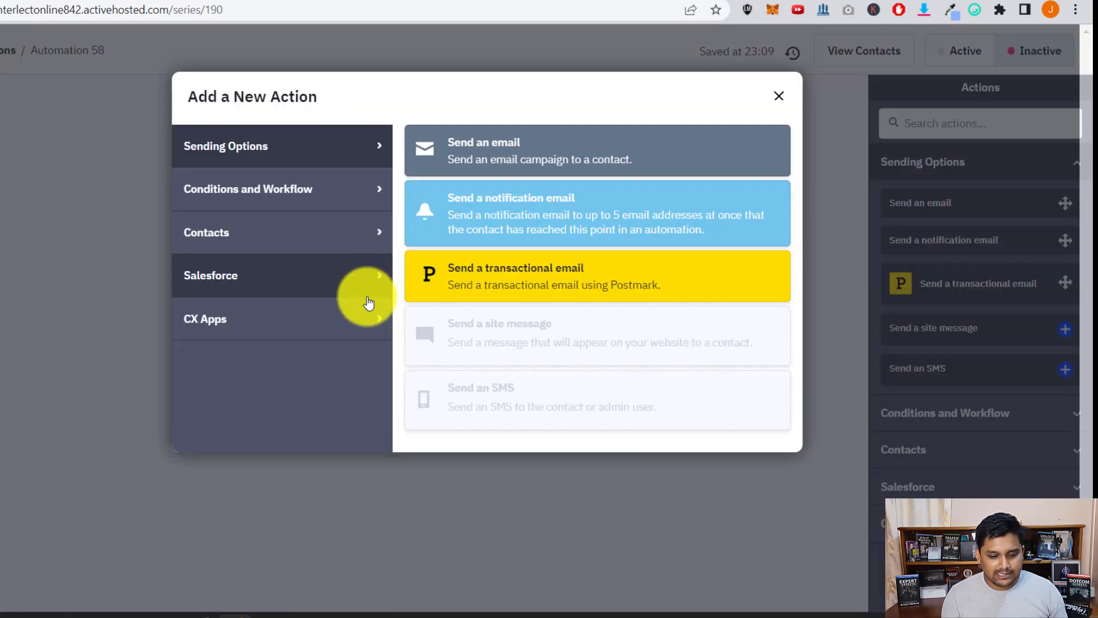
click(216, 241)
click(489, 345)
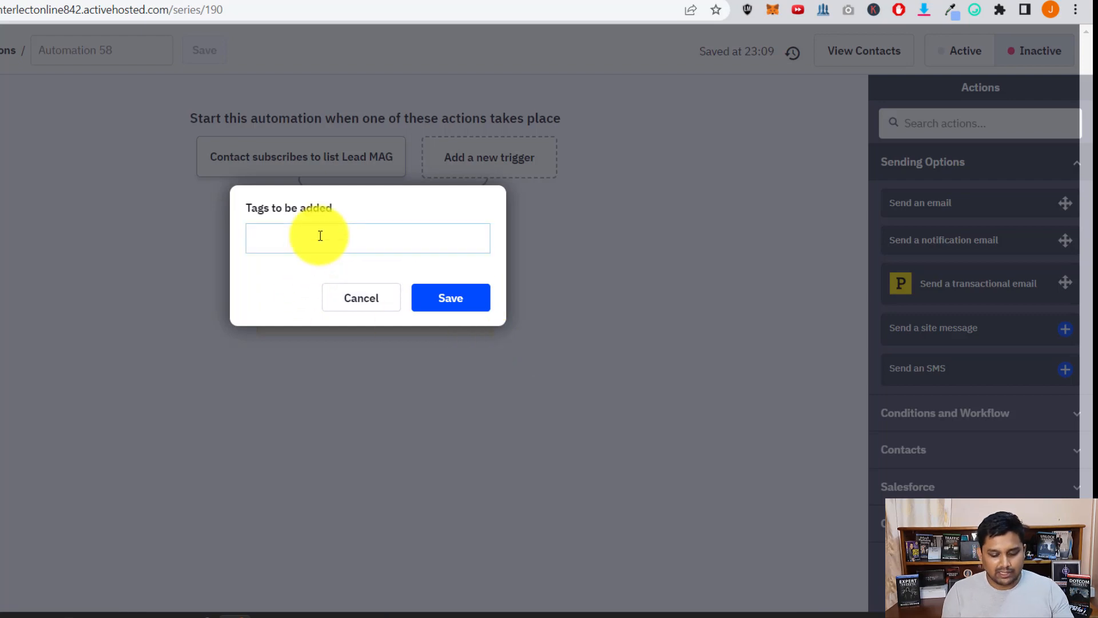
text(3d)
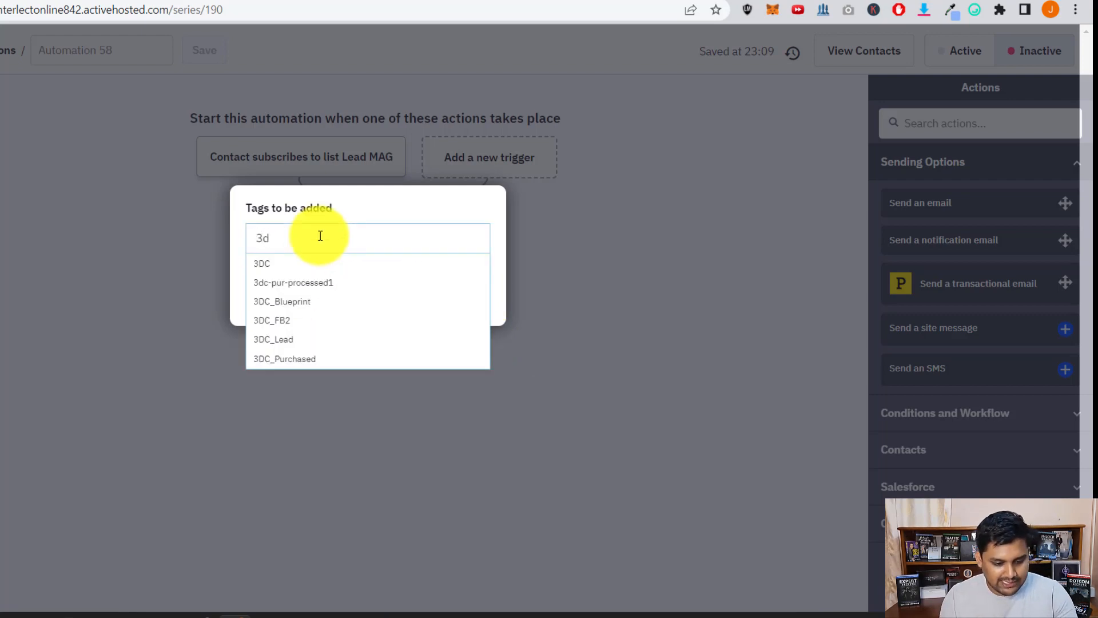
click(269, 265)
click(468, 298)
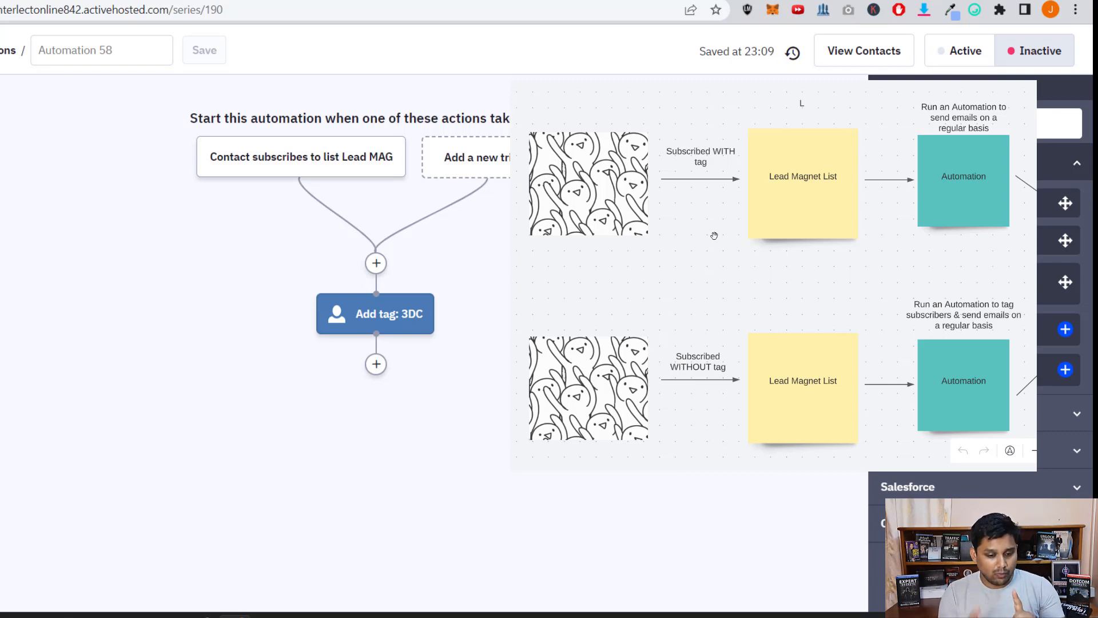
Delete the add-tag action for 3DC from the automation and confirm the deletion
mouse_move(404, 314)
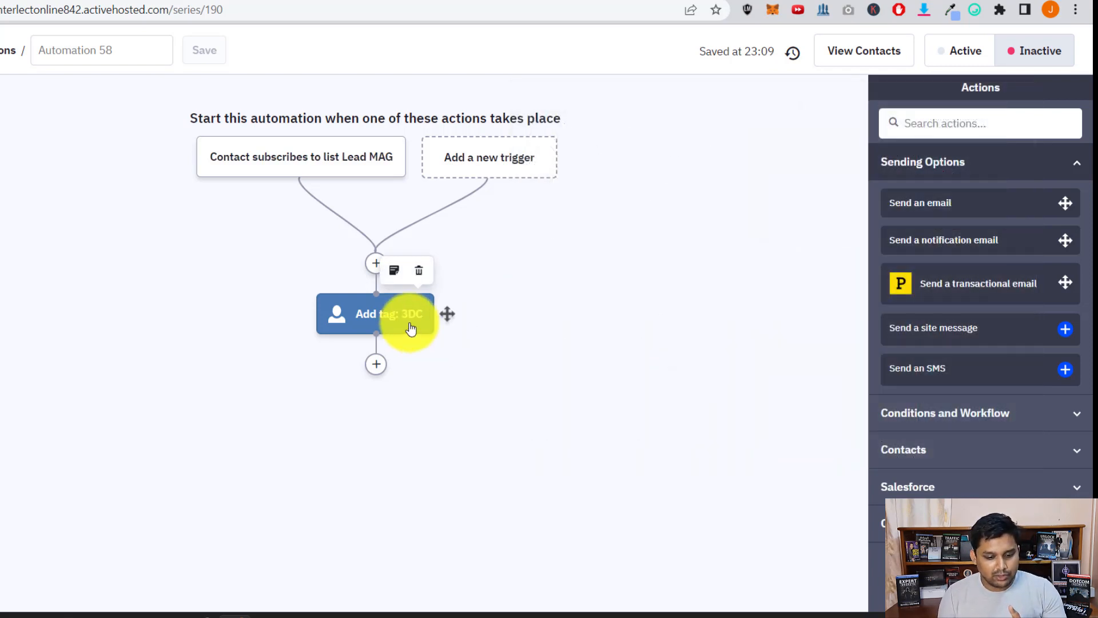
click(427, 275)
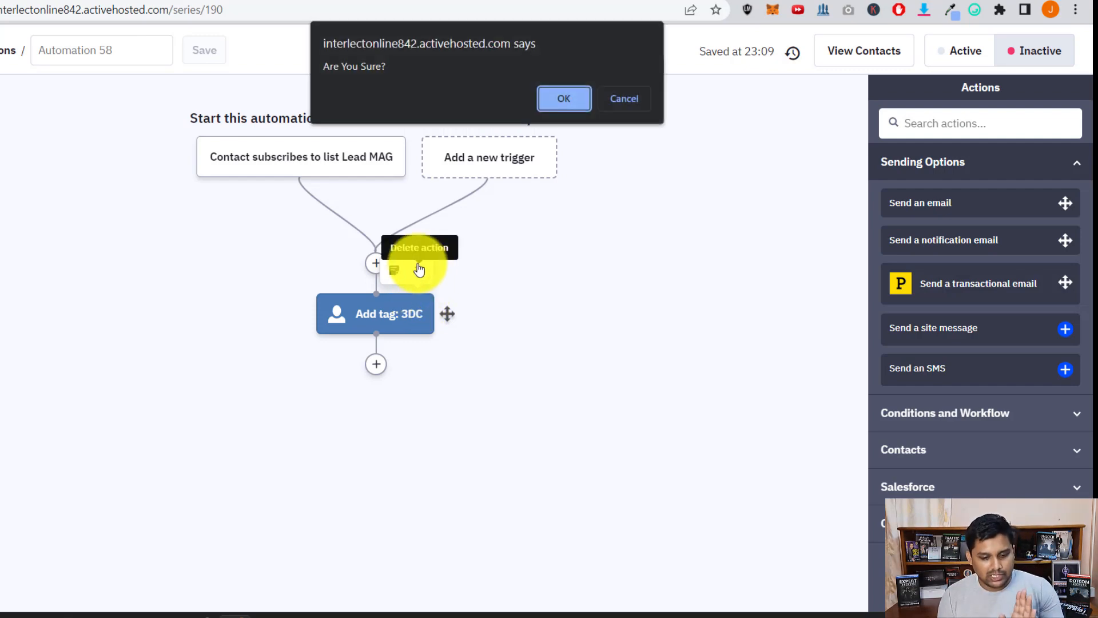
click(565, 100)
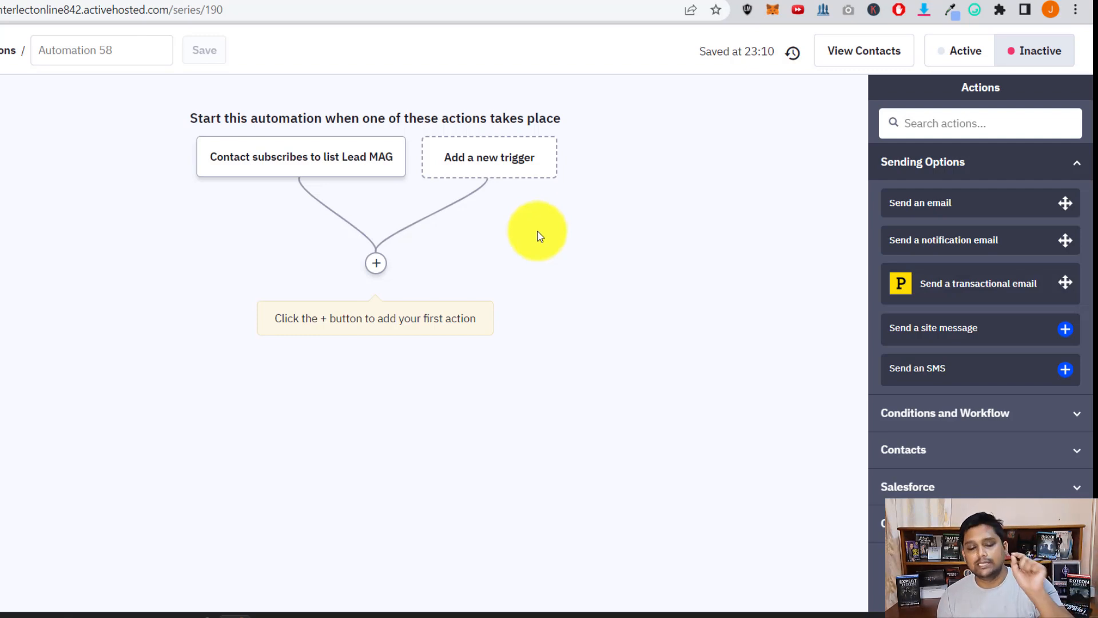
Add an If/Else action below the start trigger with the condition that the tag 3DC exists
click(377, 264)
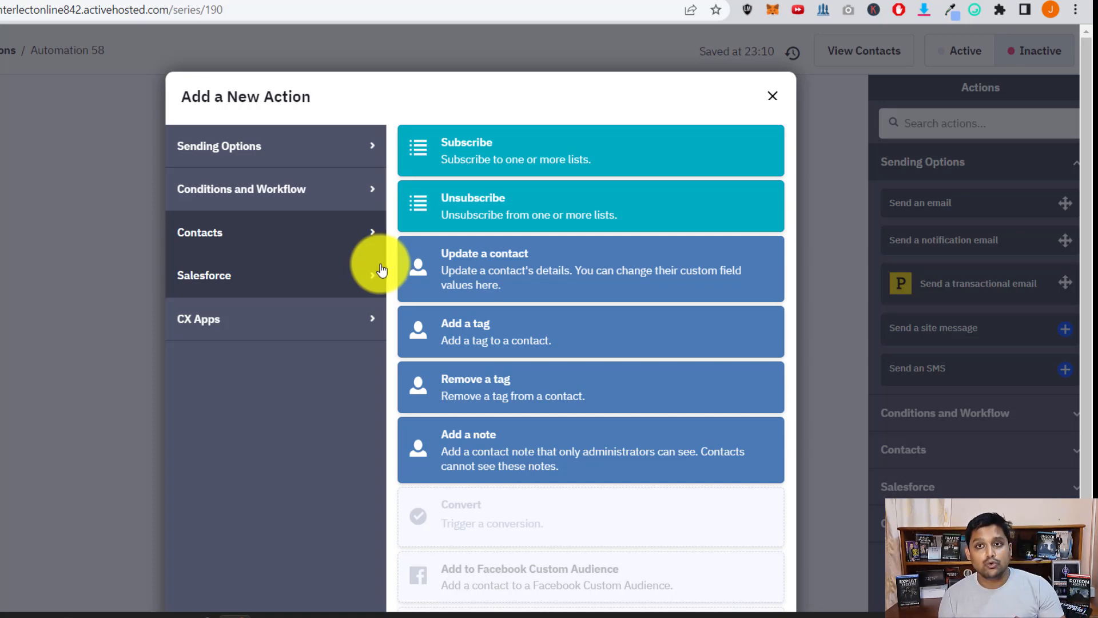
click(262, 191)
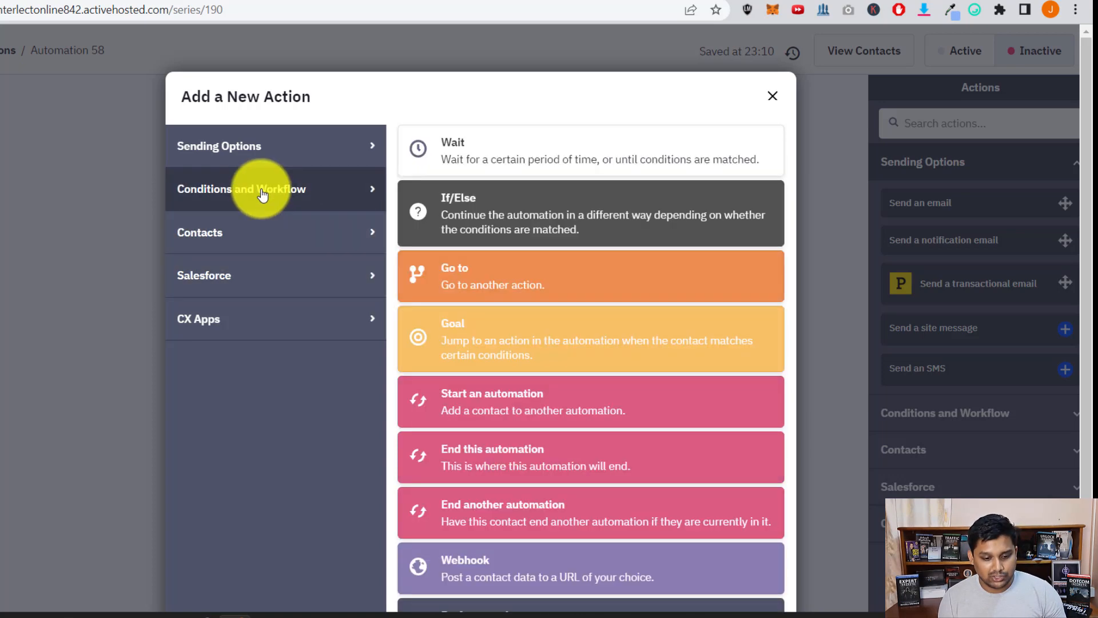
click(468, 244)
click(349, 234)
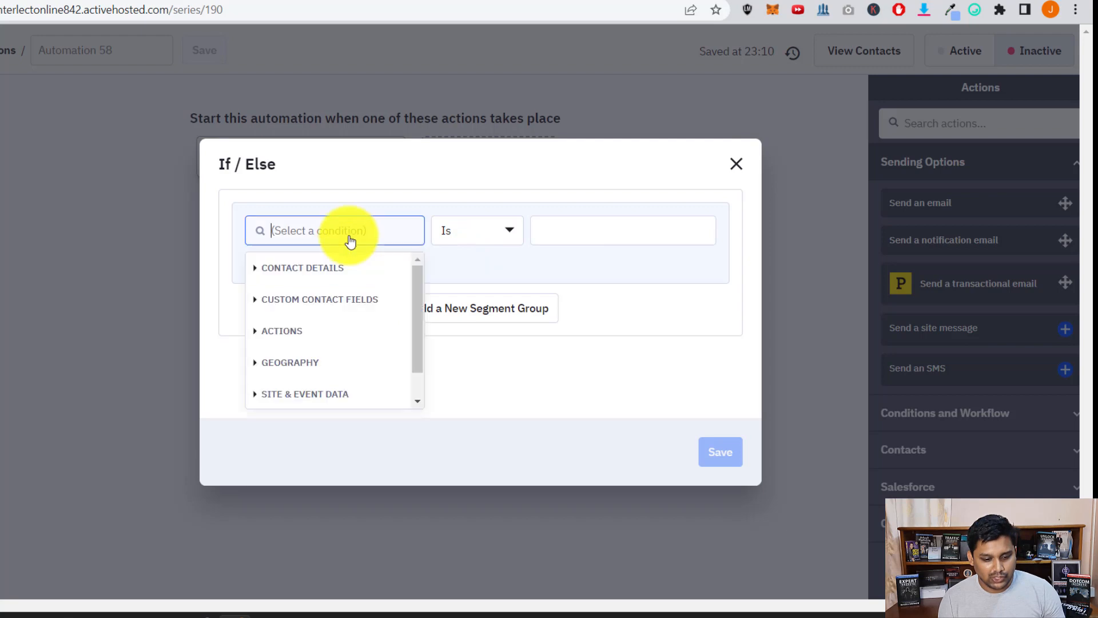
click(311, 275)
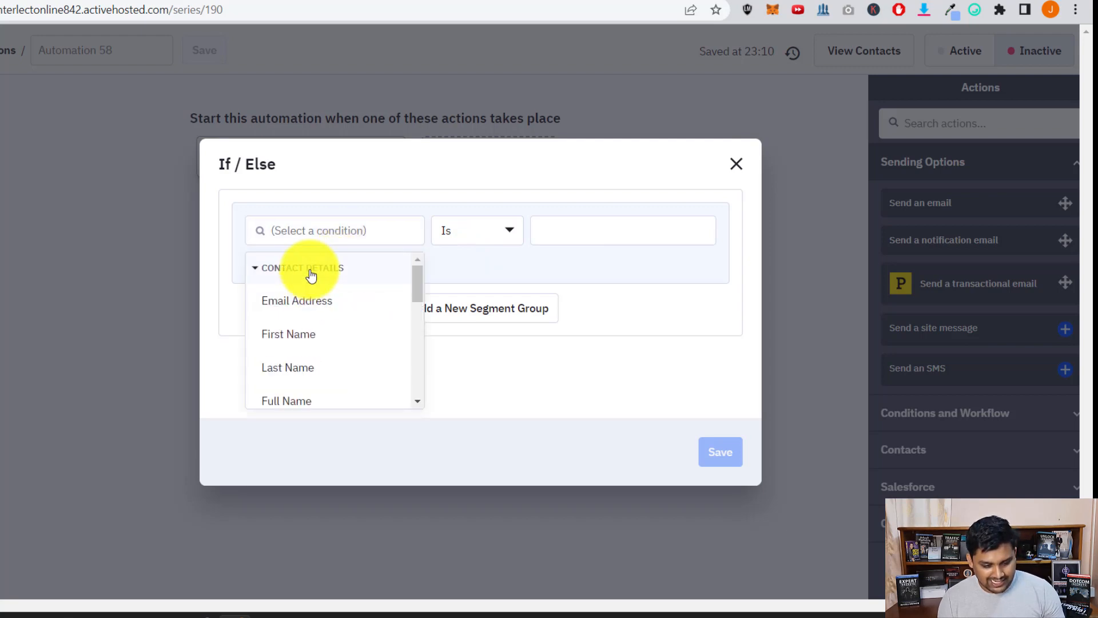
scroll(314, 314, down, 5)
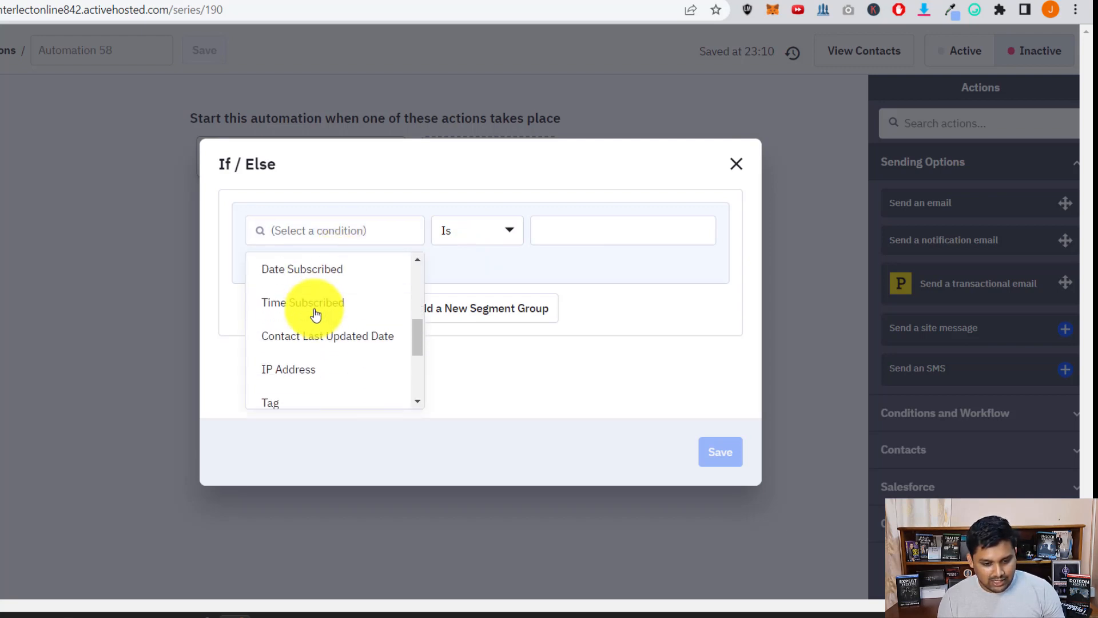
click(278, 401)
click(618, 230)
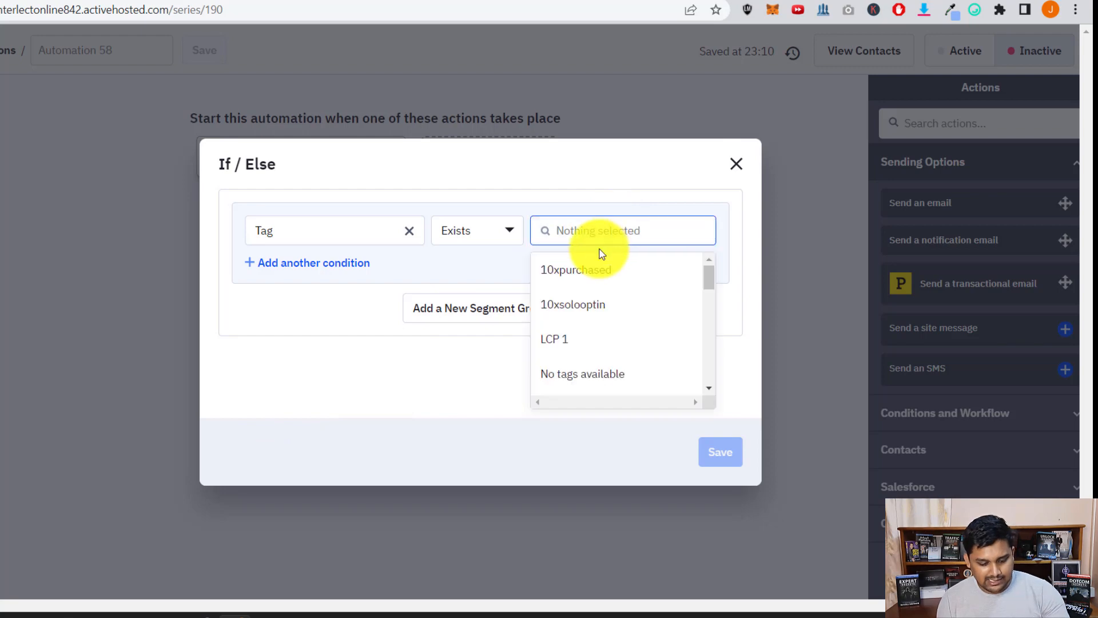
text(3dd)
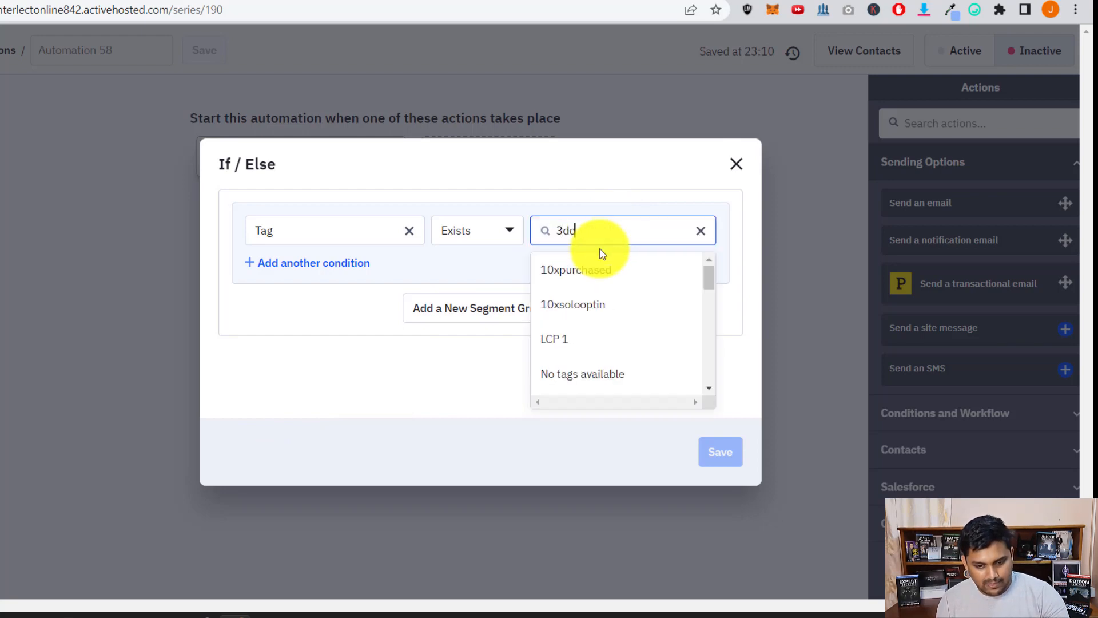
click(588, 290)
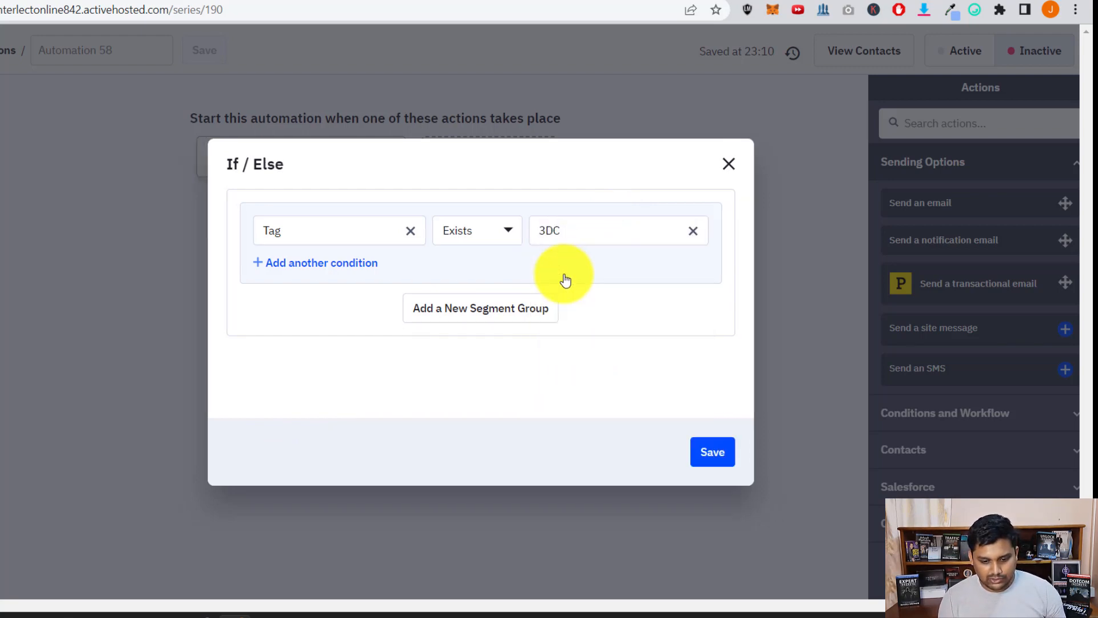
click(713, 452)
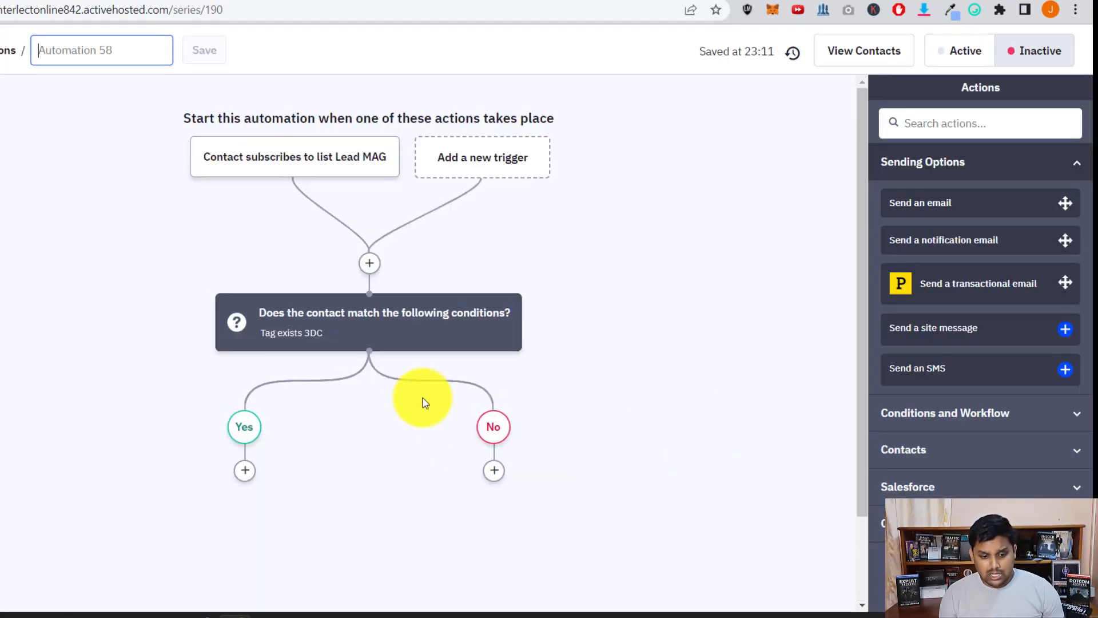
Add an End this automation action to the No branch of the tag condition
mouse_move(359, 322)
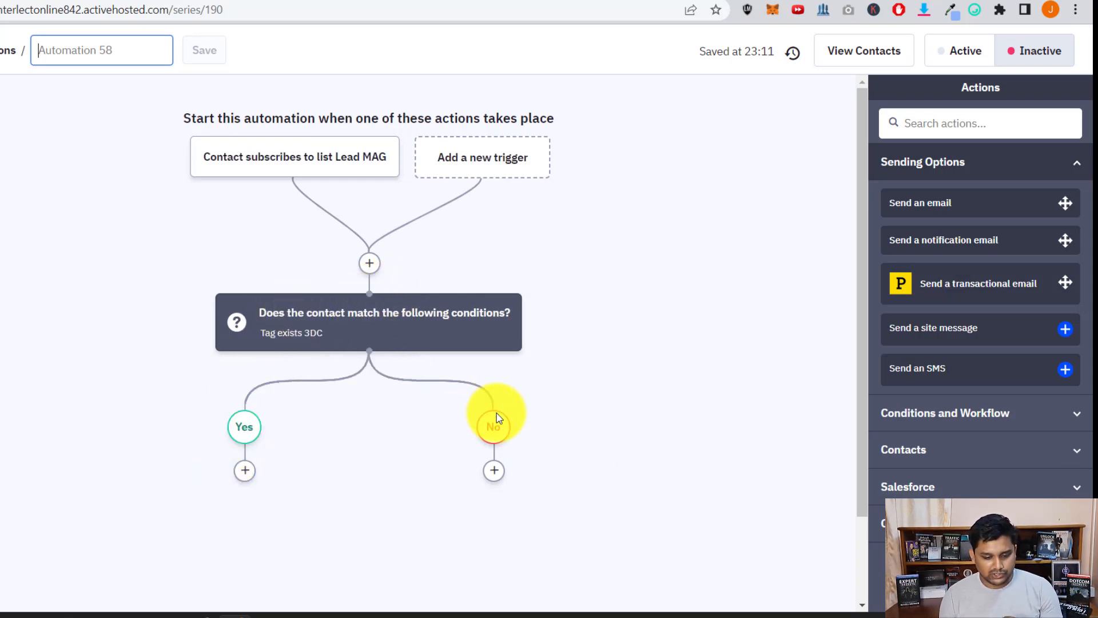
click(493, 472)
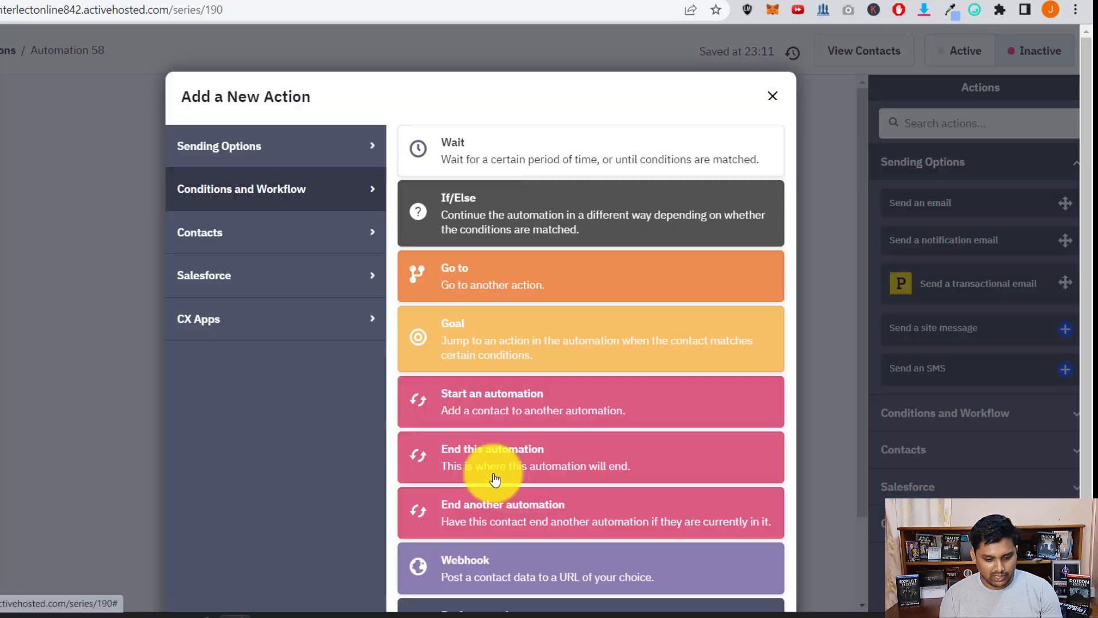
scroll(579, 263, down, 2)
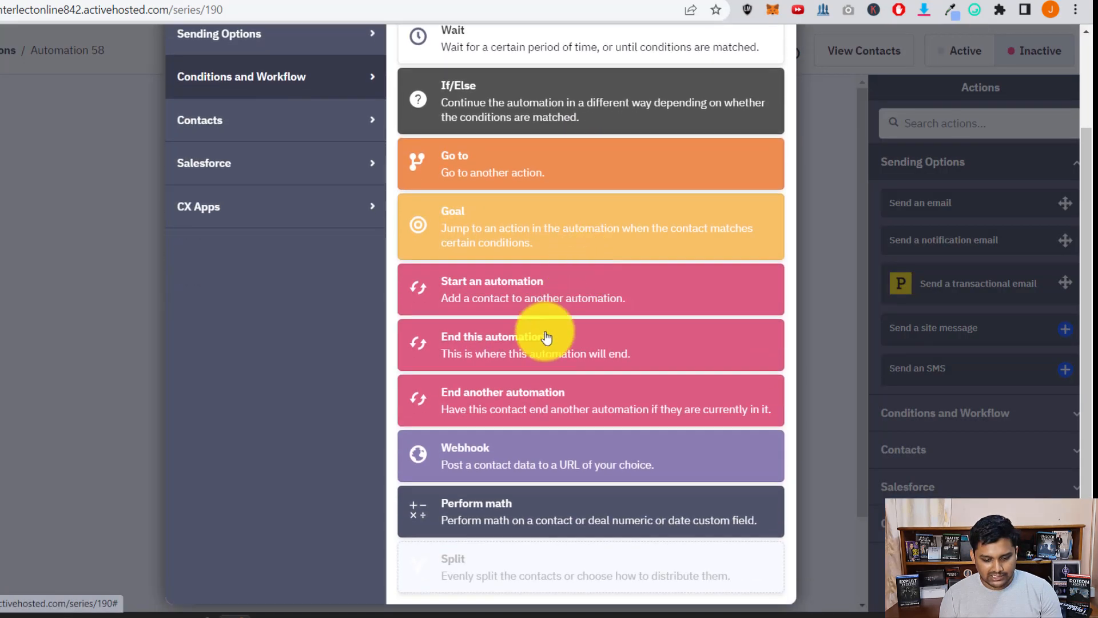
click(496, 340)
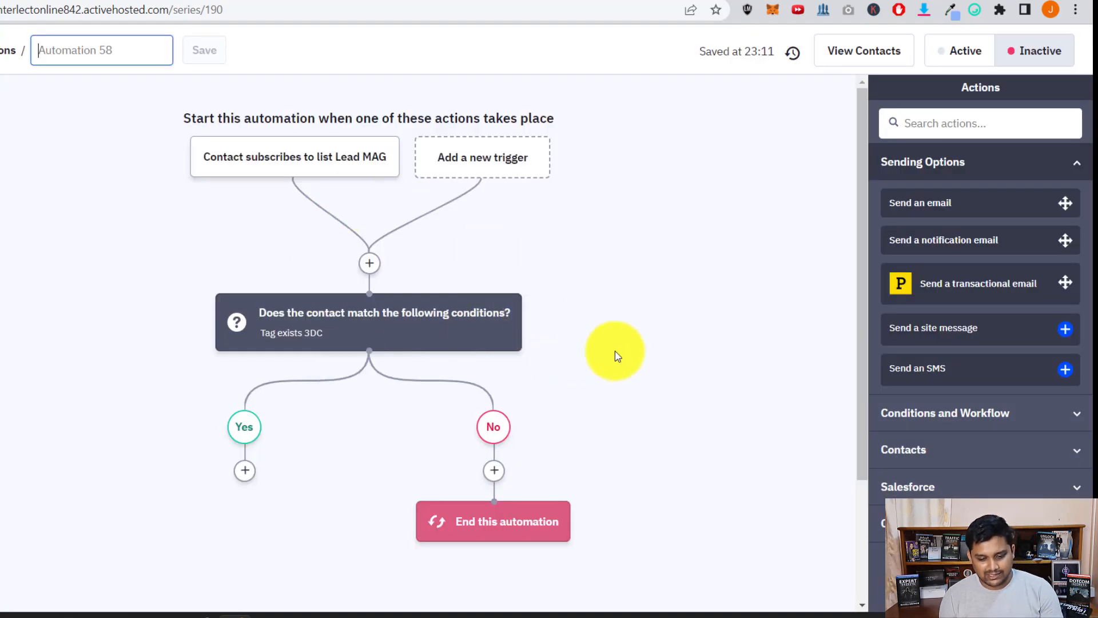
Add a wait action to the Yes branch with a specified period of 5 minutes
scroll(623, 353, down, 2)
click(245, 394)
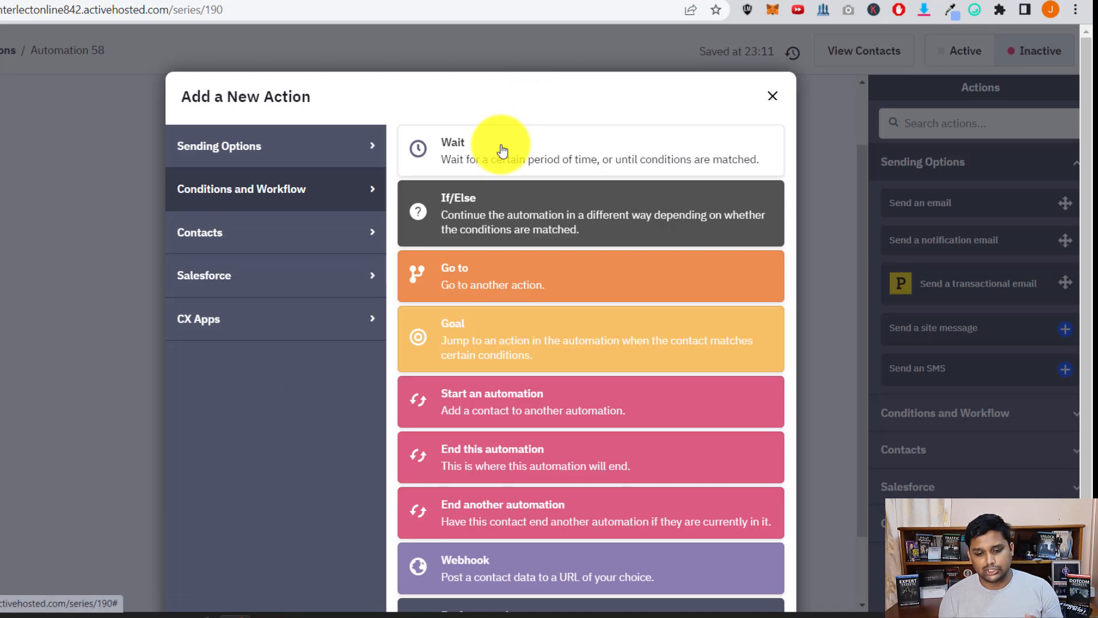
click(502, 151)
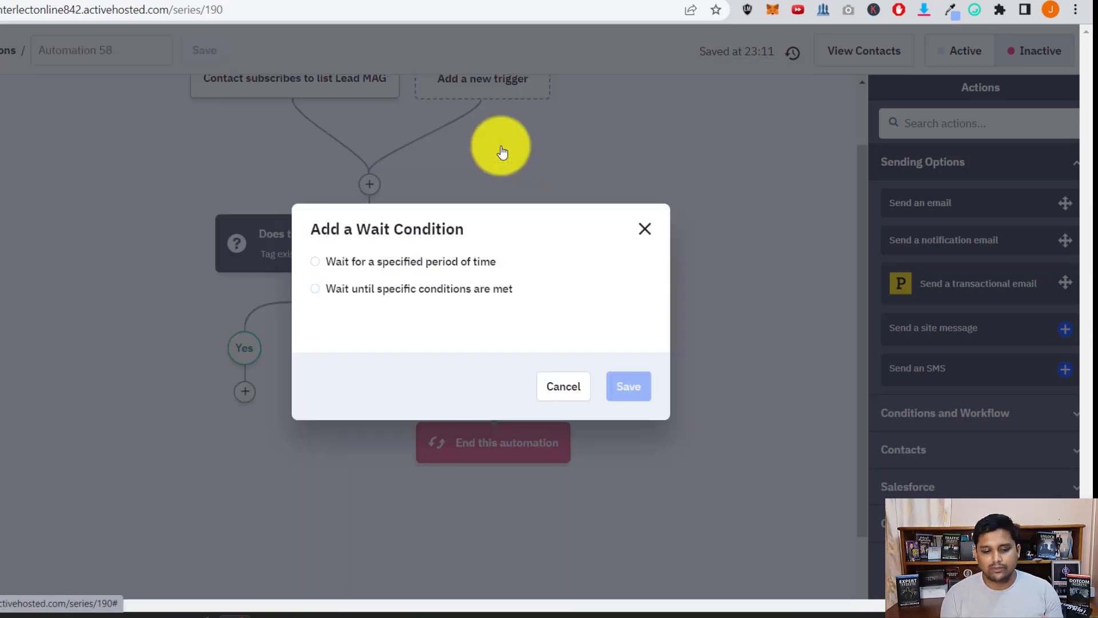
click(362, 264)
double_click(359, 274)
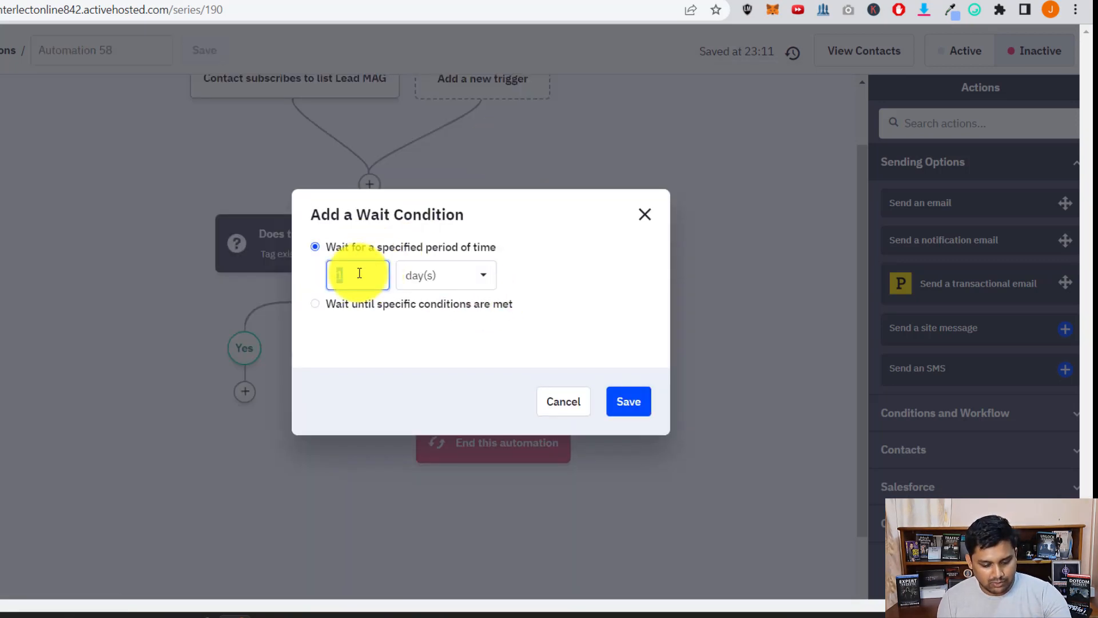
text(5)
click(447, 286)
click(449, 318)
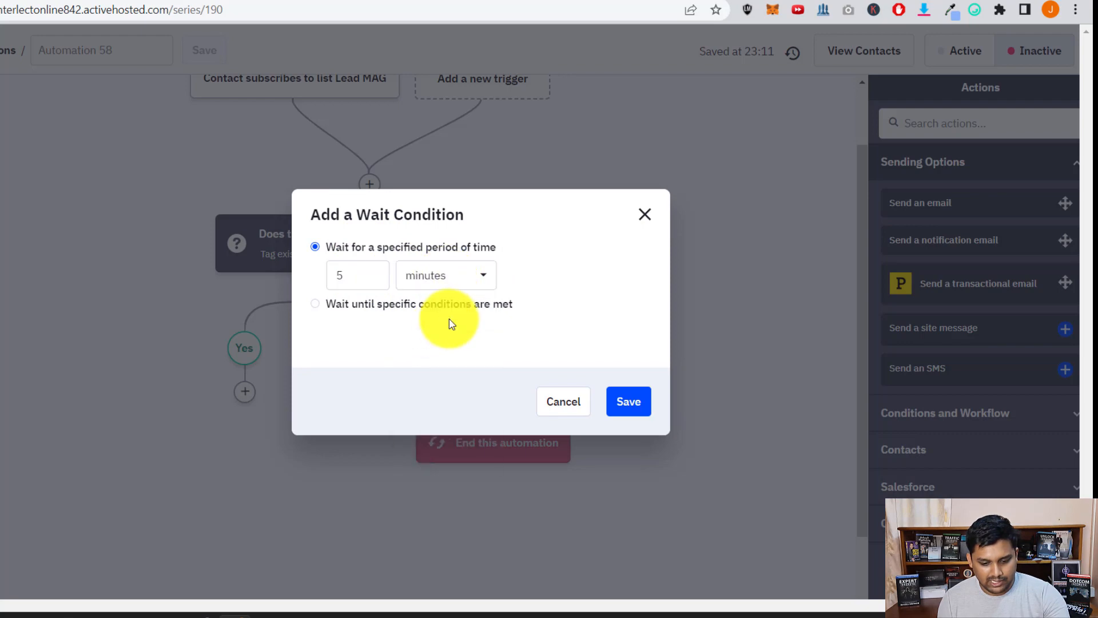
click(631, 400)
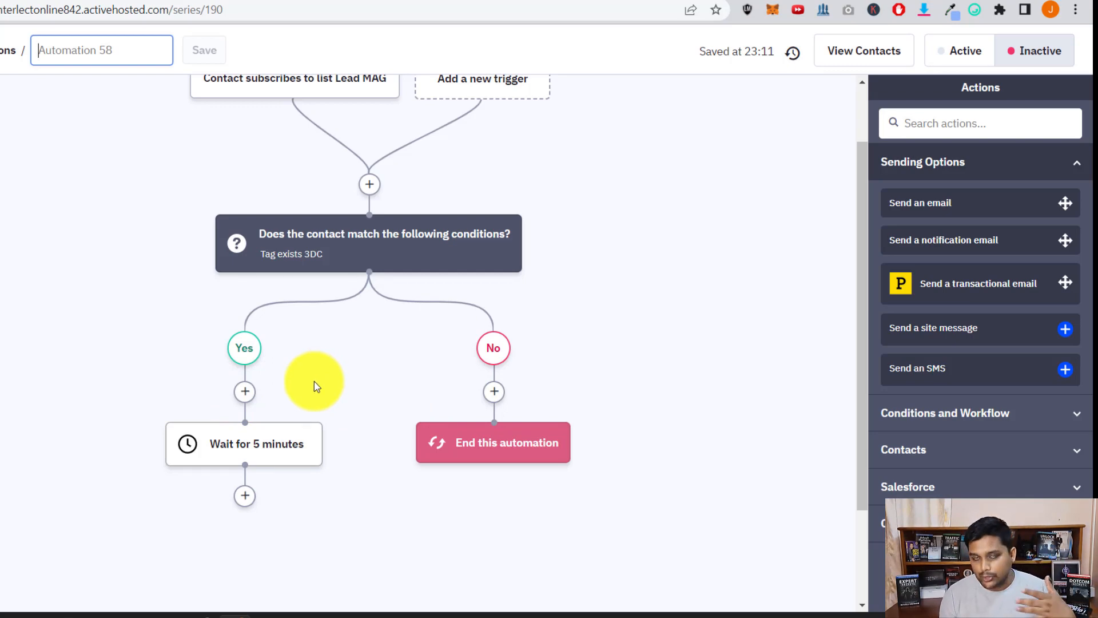
Add a send-email action after the 5-minute wait, name the email "sample test 1" and start its design with a template
scroll(312, 387, down, 2)
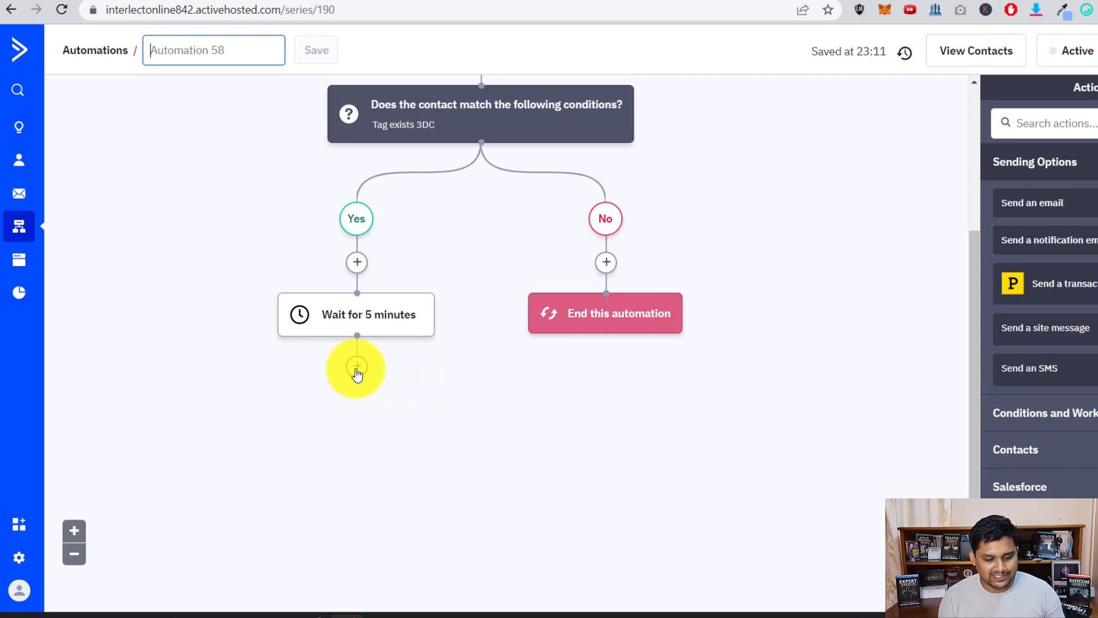
click(357, 369)
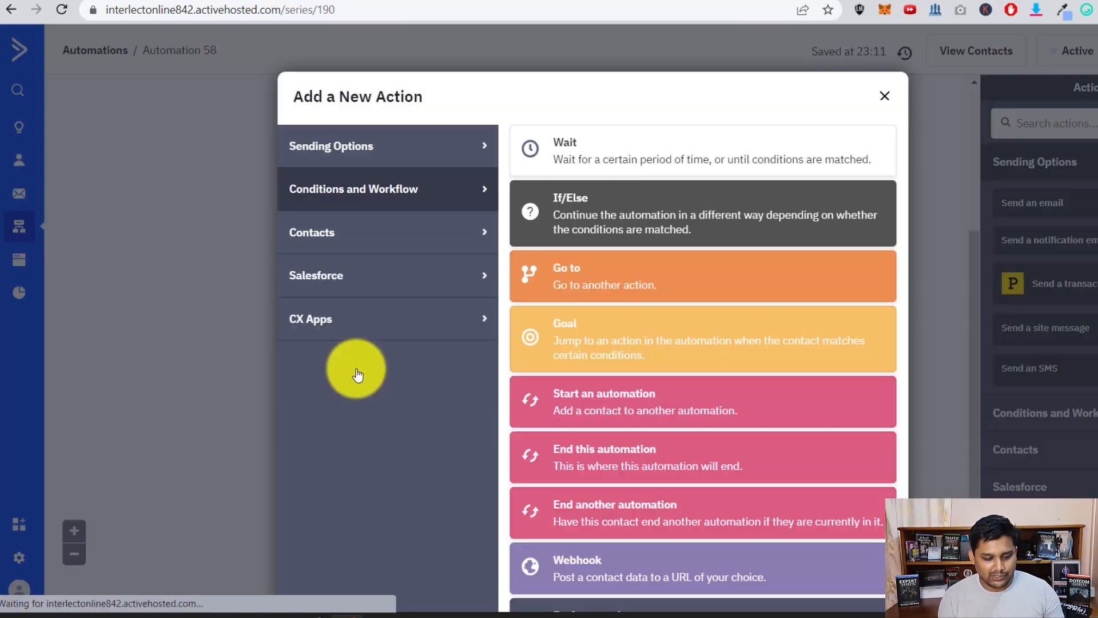
click(397, 166)
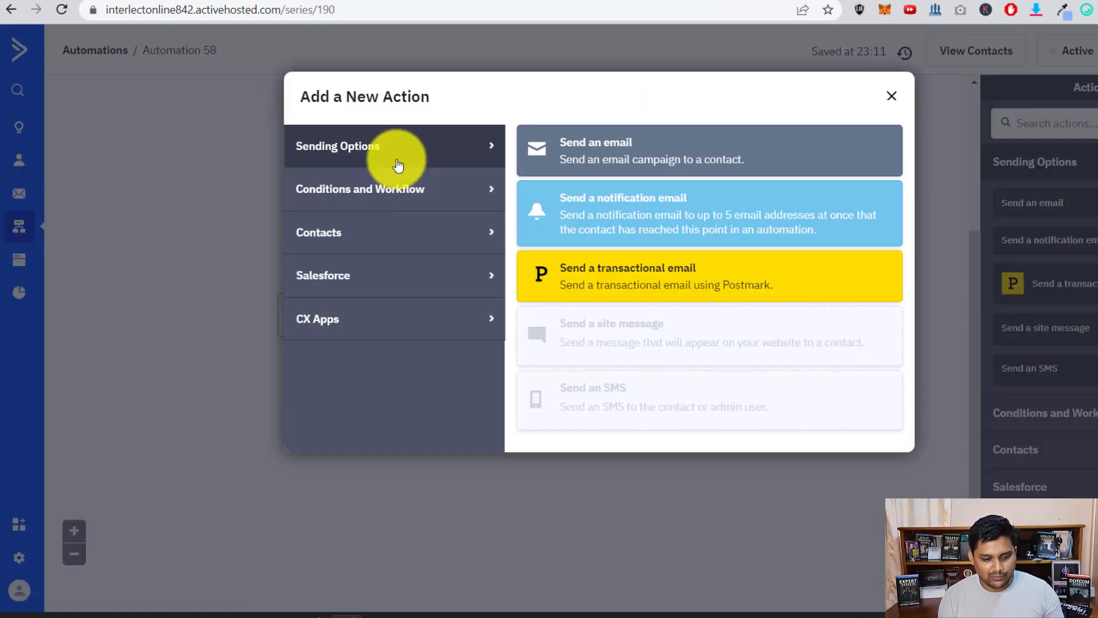
click(696, 160)
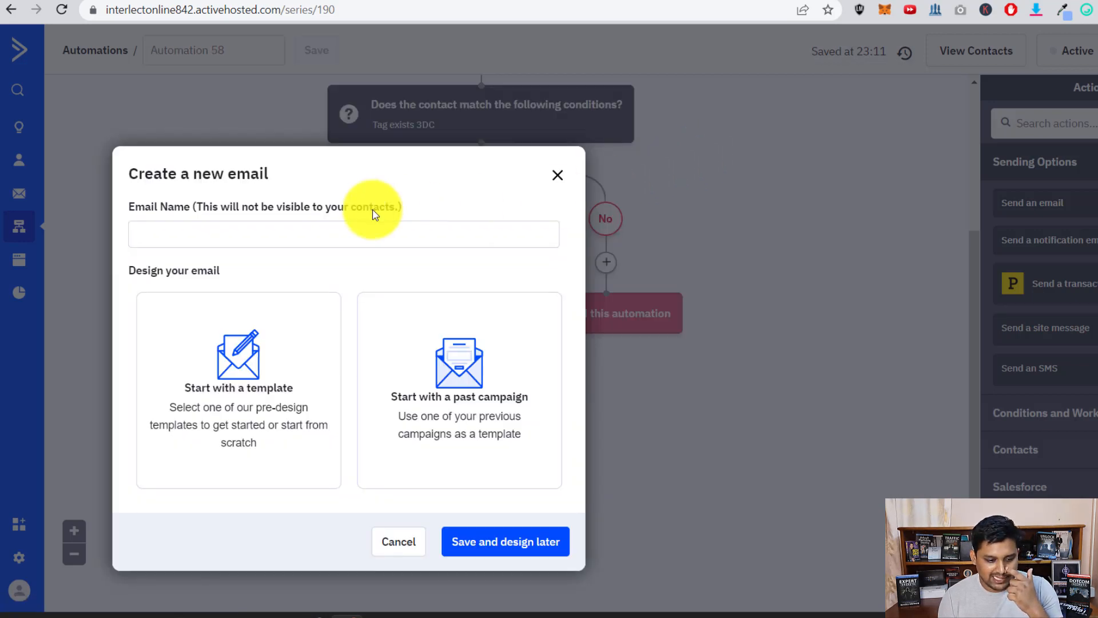
click(232, 235)
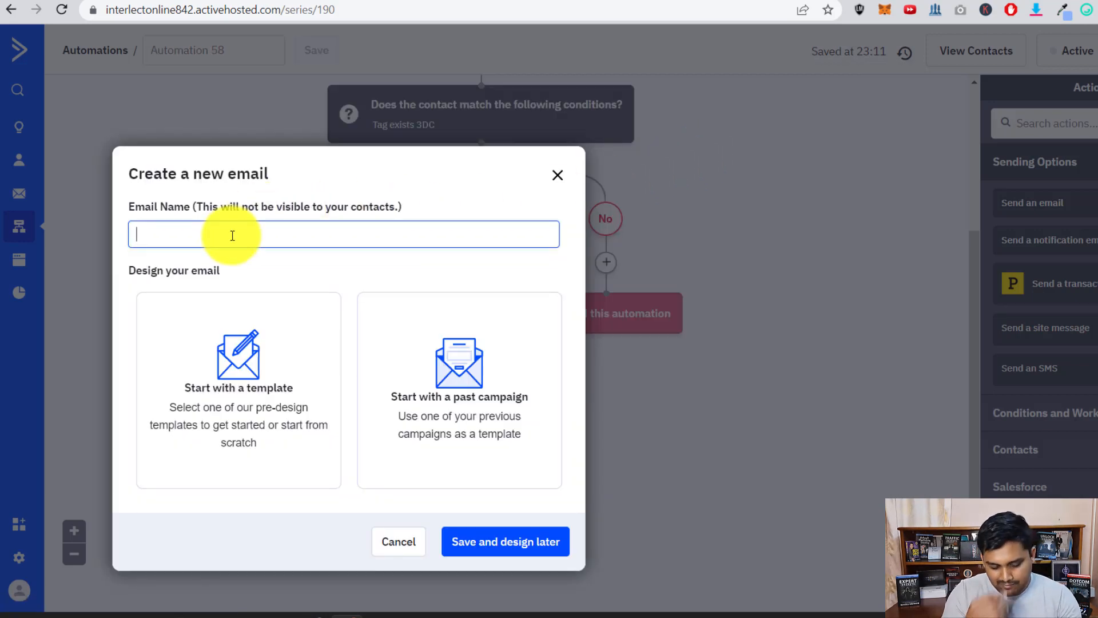
text(sample test 1)
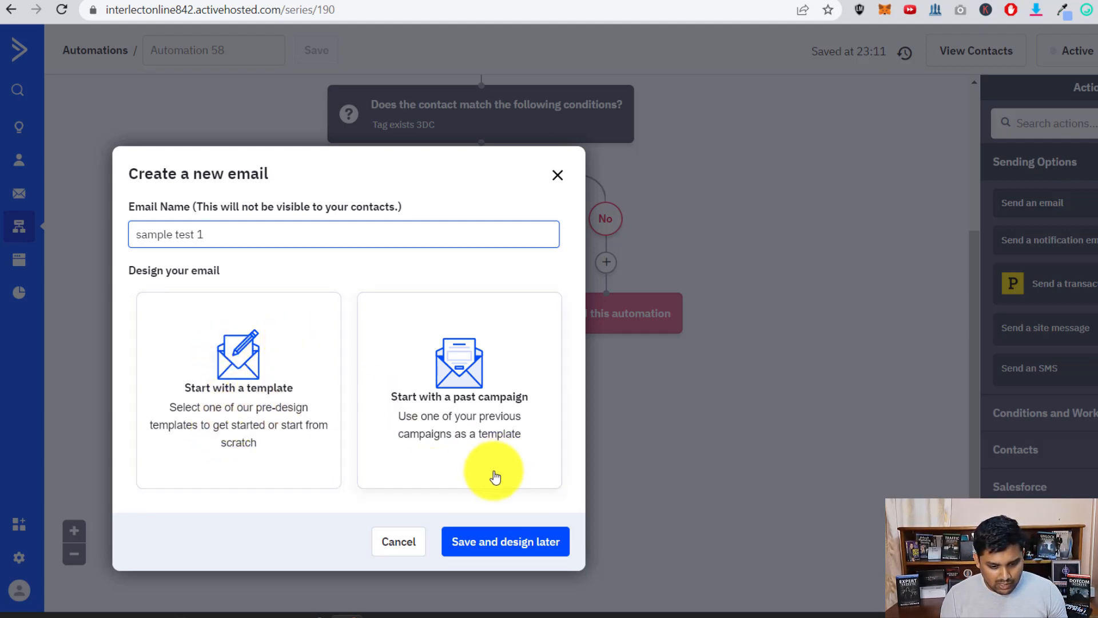
click(270, 399)
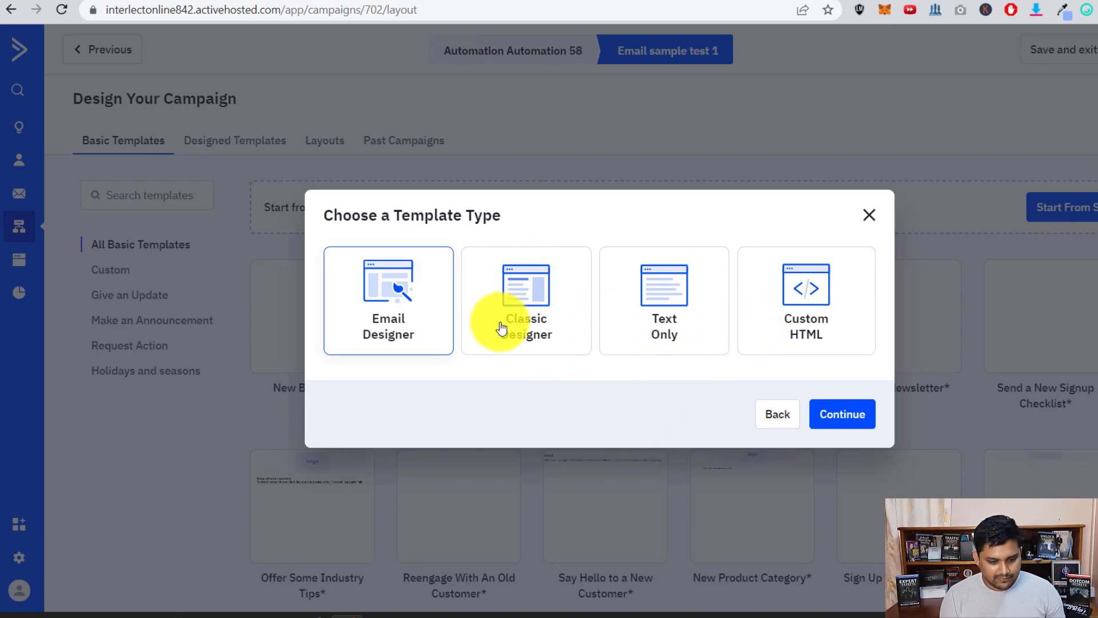
Choose the Classic Designer template type and start the email design from scratch on a blank canvas
click(533, 317)
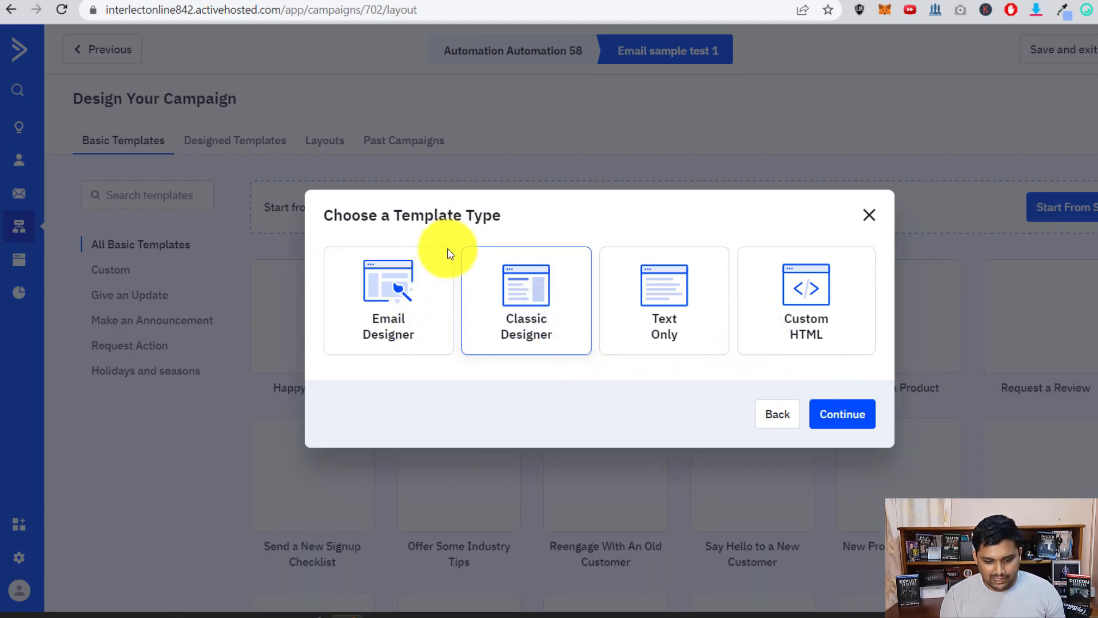
click(825, 413)
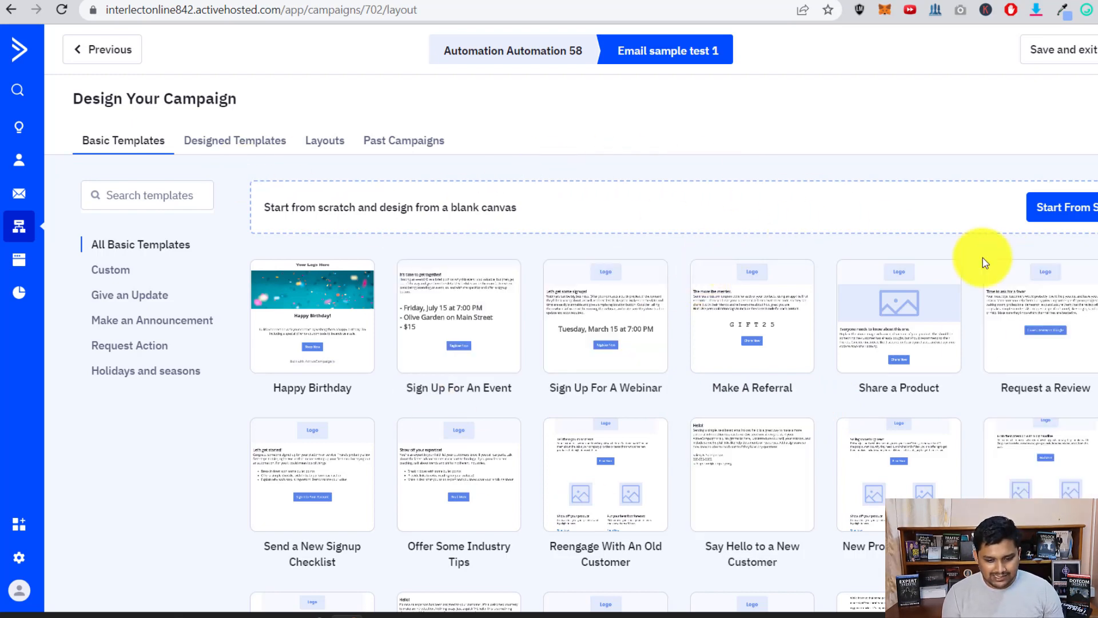
click(376, 140)
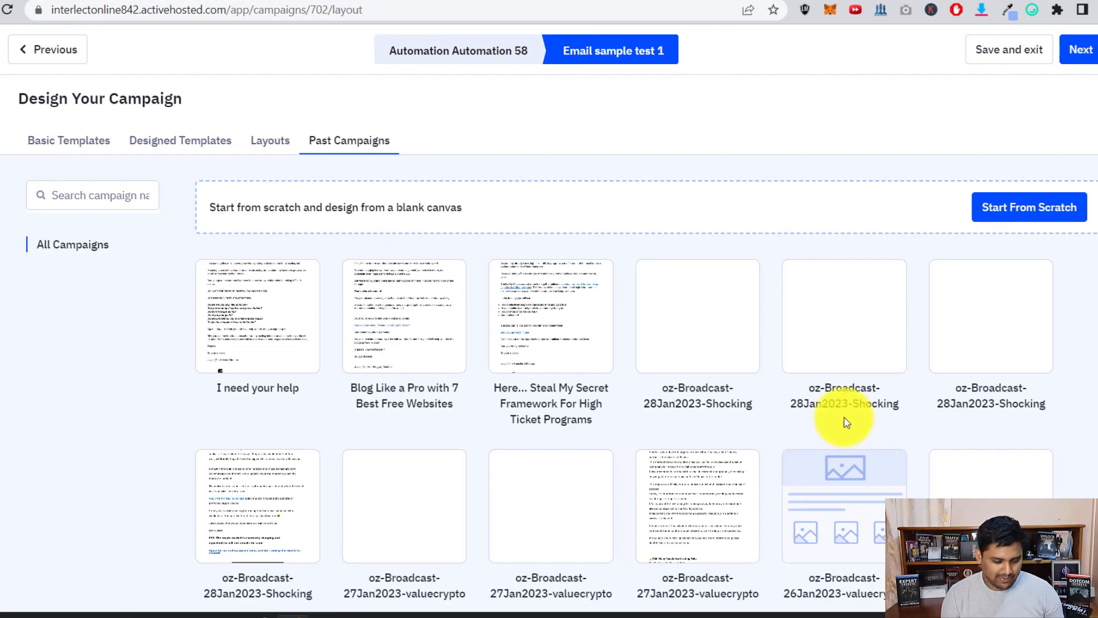
click(1033, 206)
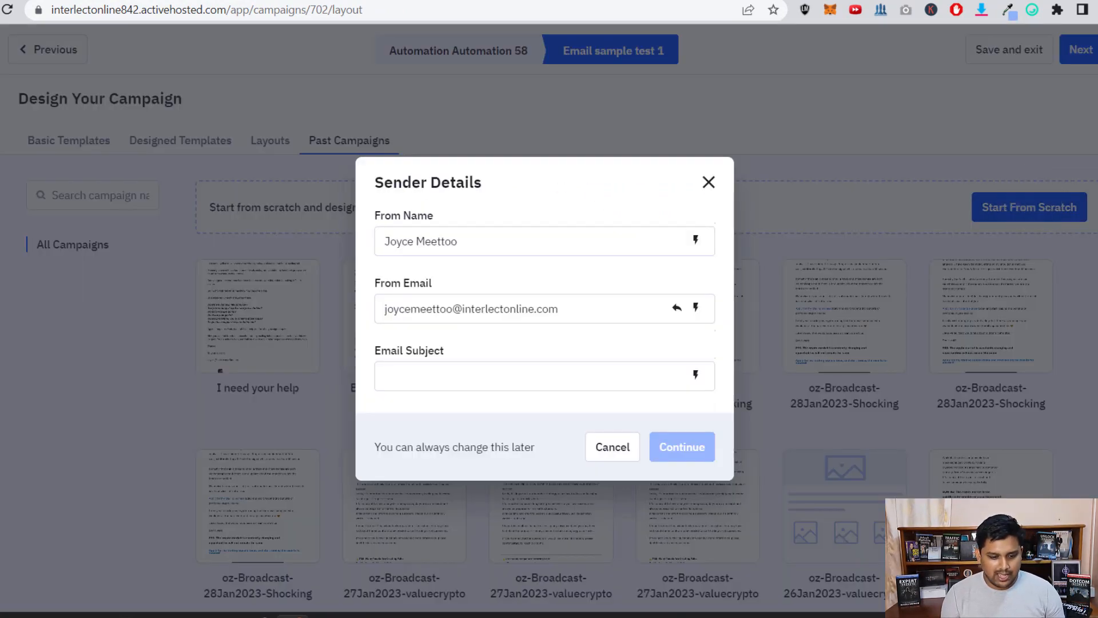
Set the email subject to "email 1 - congrtulations" in the sender details and continue to the designer
click(484, 376)
text(email 1 - congrt)
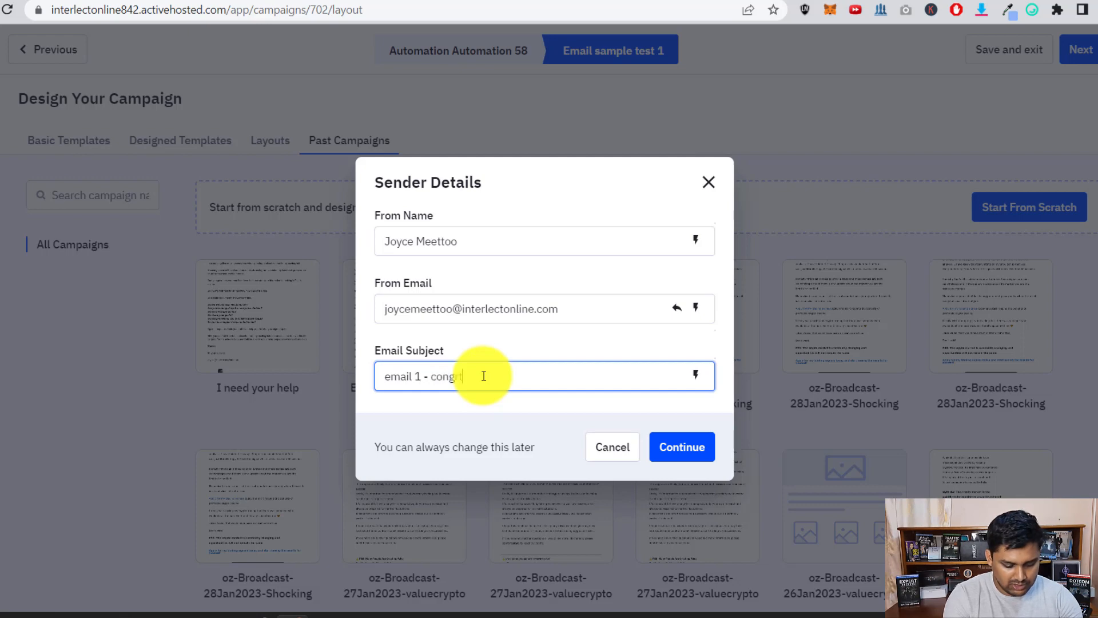
text(ulations)
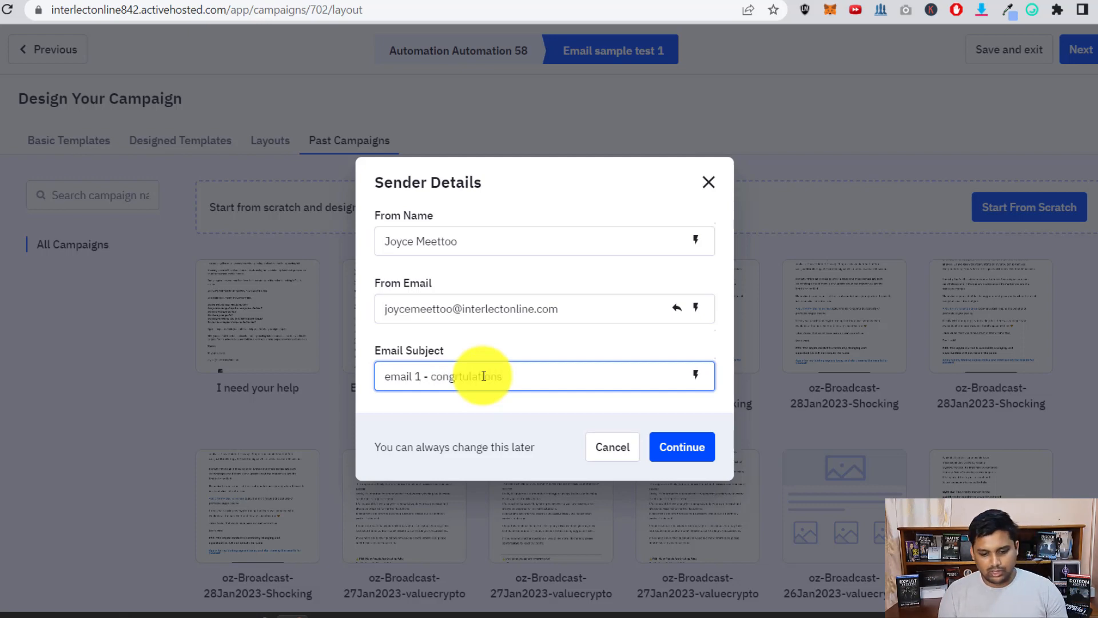
click(704, 449)
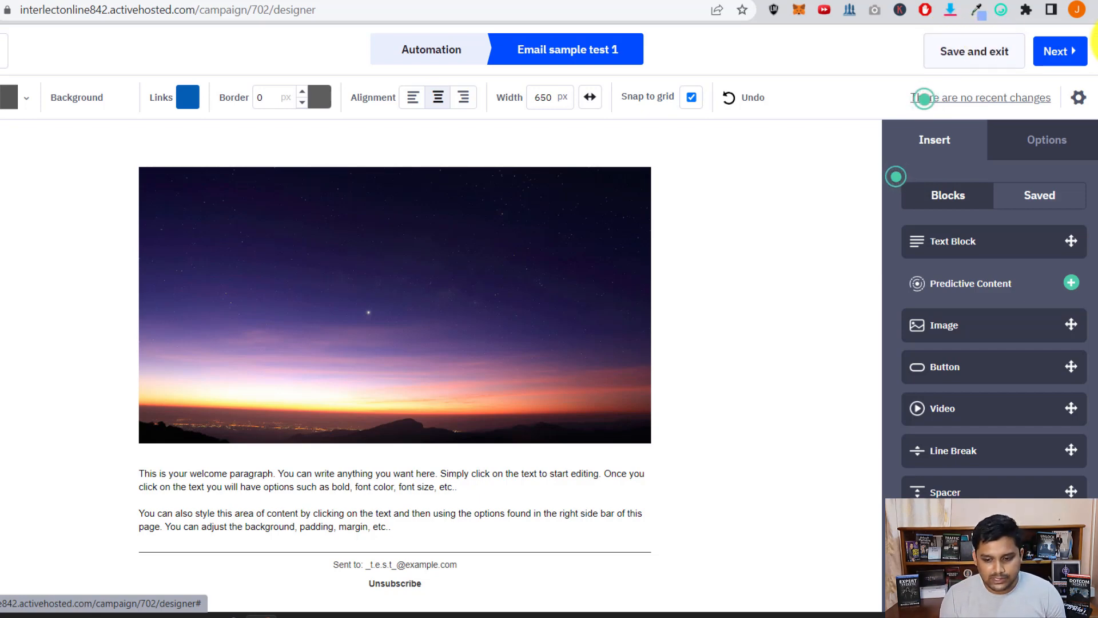
Accept the default email design, finish the campaign and save sample test 1 as the email to send
click(1048, 64)
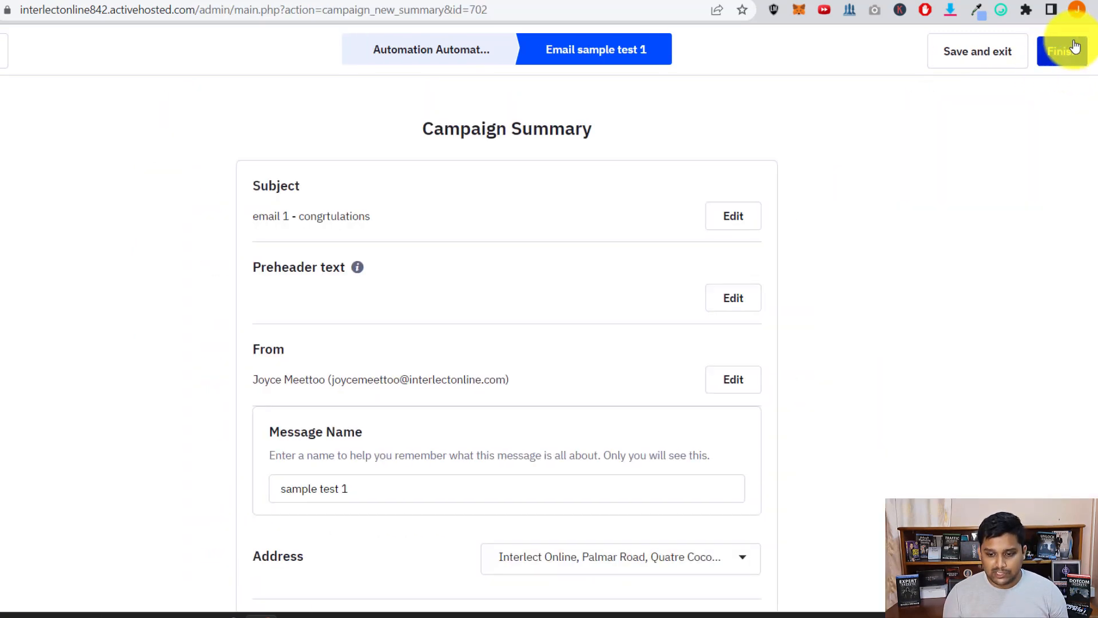
click(1065, 52)
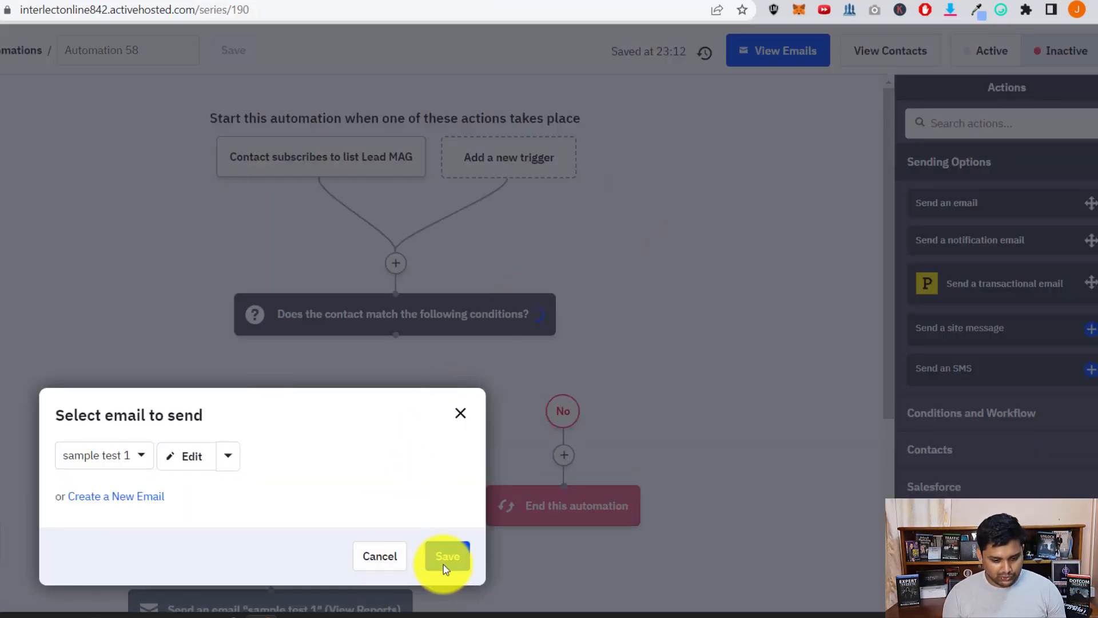
click(445, 556)
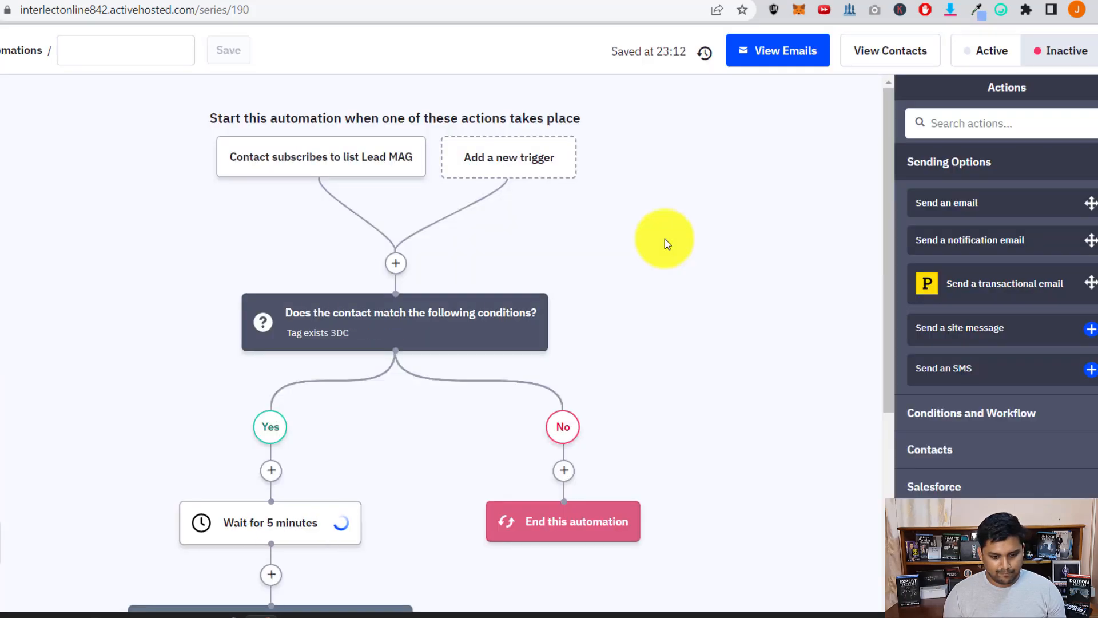
Add a wait action below the sample test 1 email with a specified period of 1 day
scroll(664, 239, down, 5)
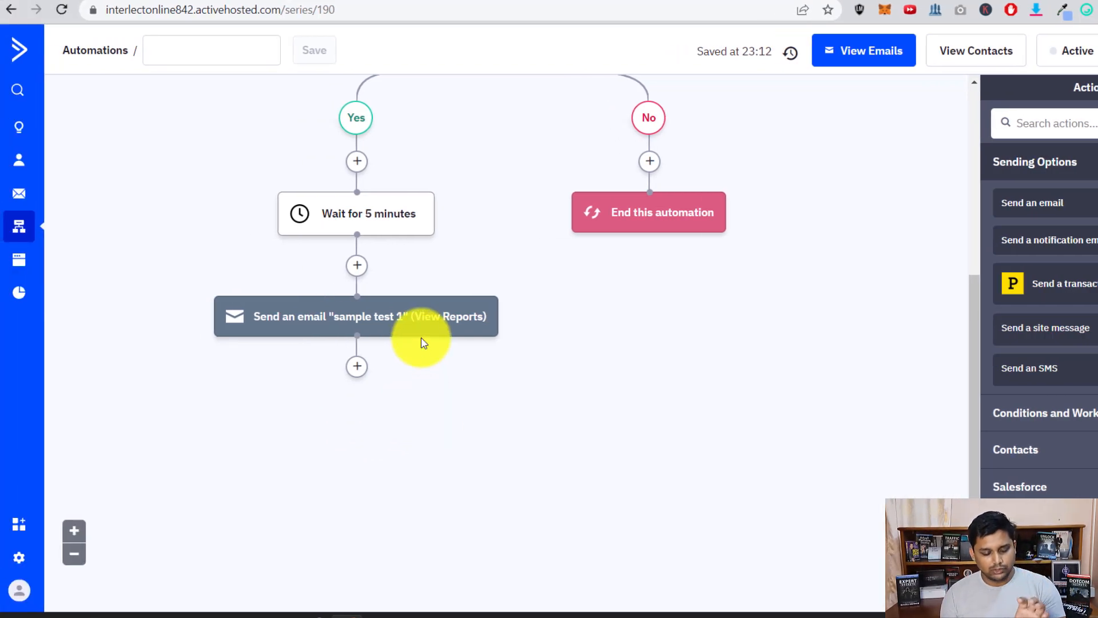
mouse_move(423, 341)
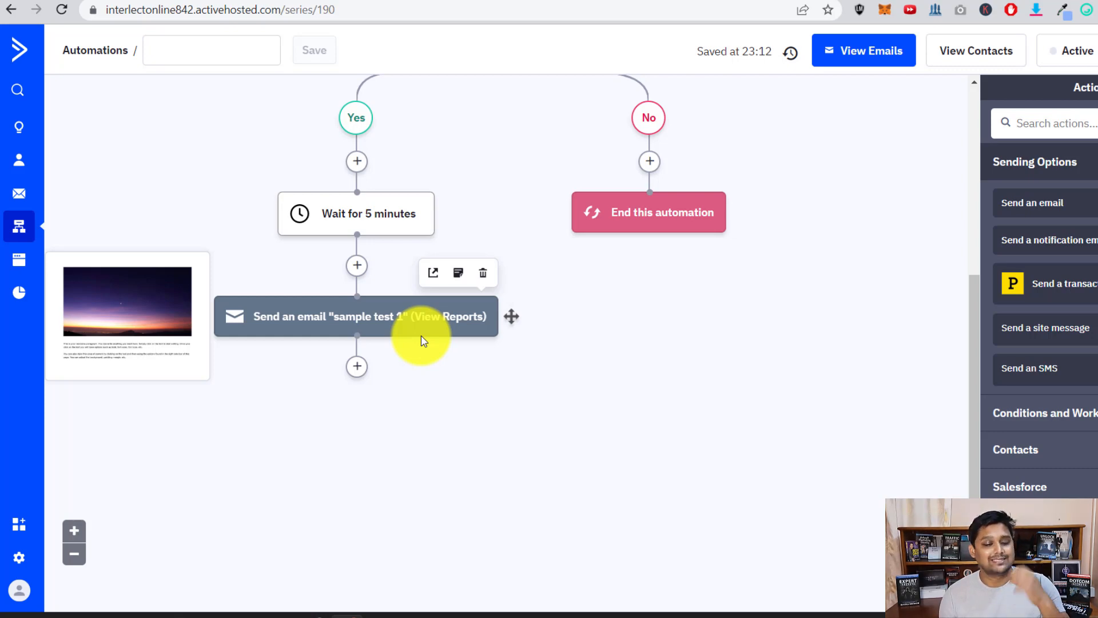
click(357, 367)
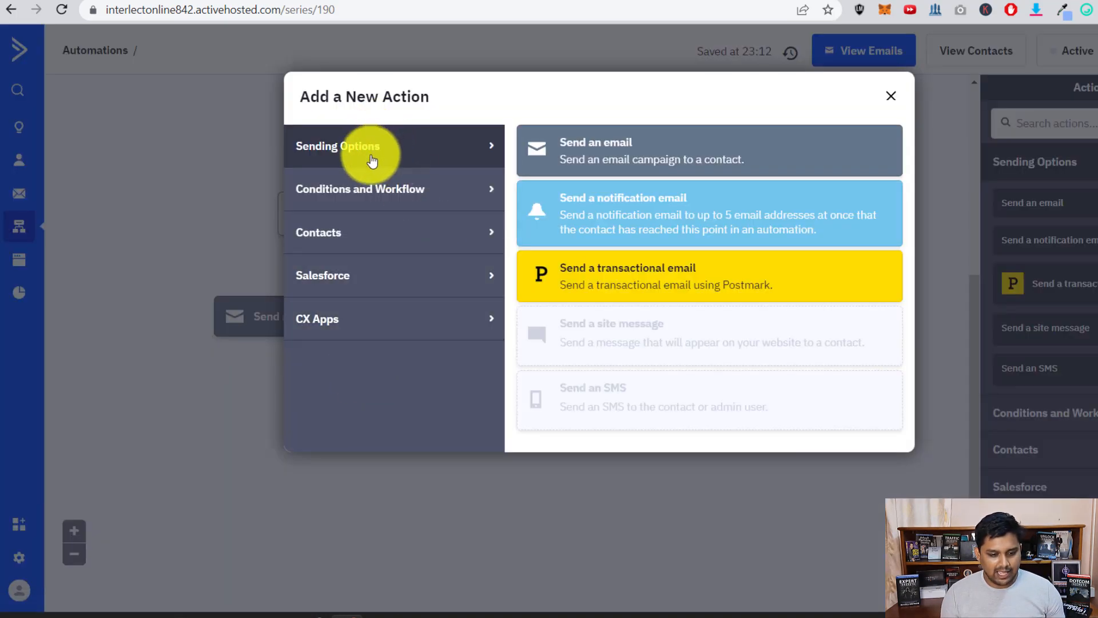
click(369, 191)
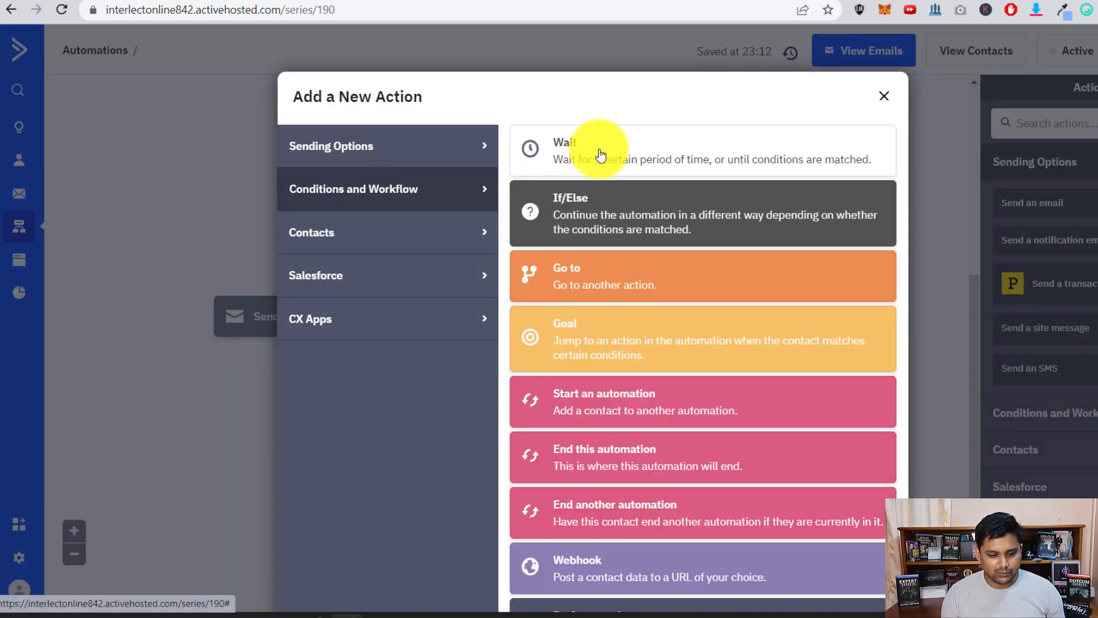
click(601, 154)
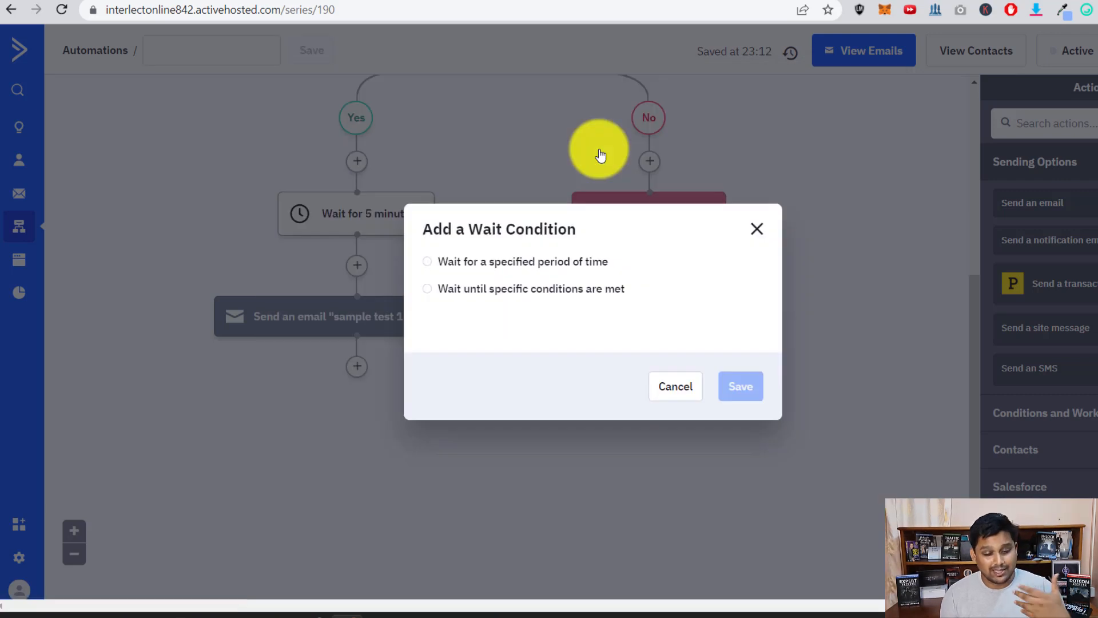
click(429, 262)
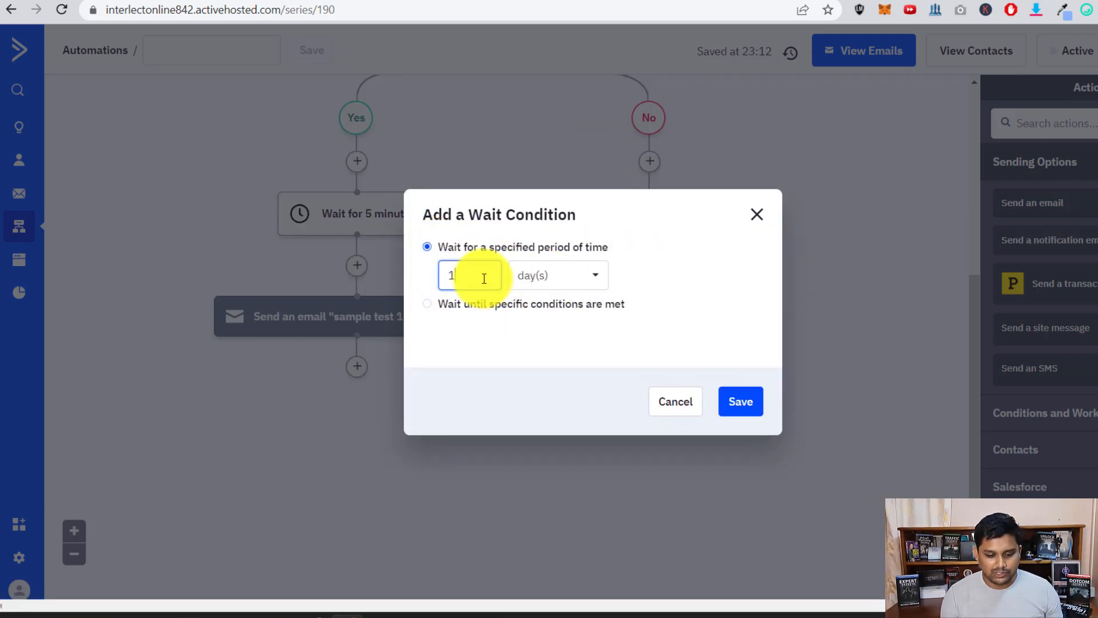
click(740, 401)
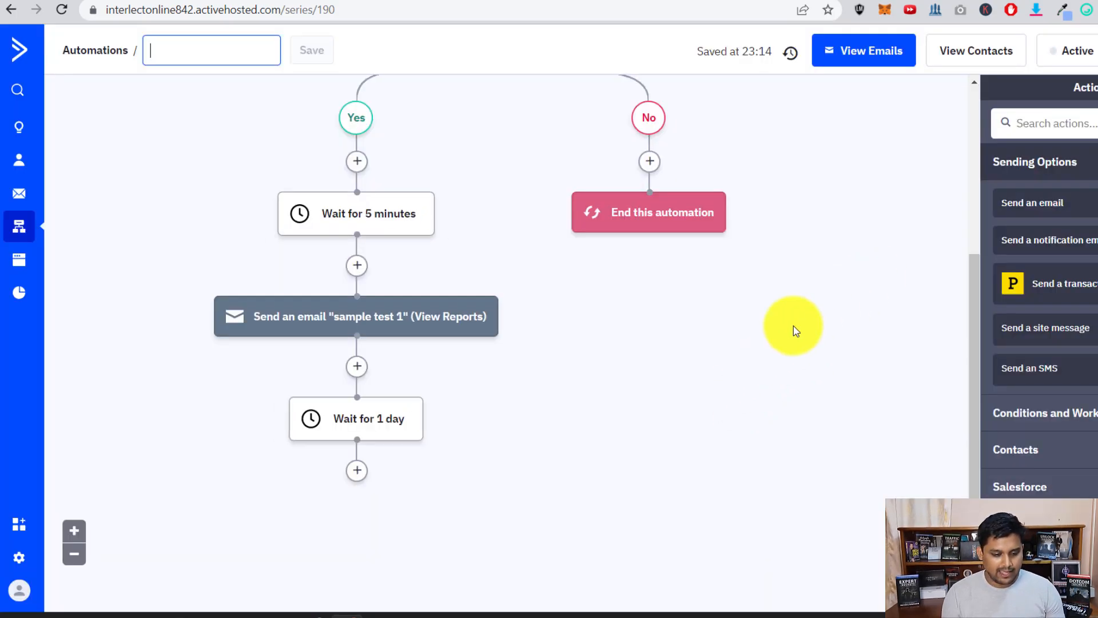
Add an If/Else action below the 1-day wait and choose the Has opened condition
click(357, 470)
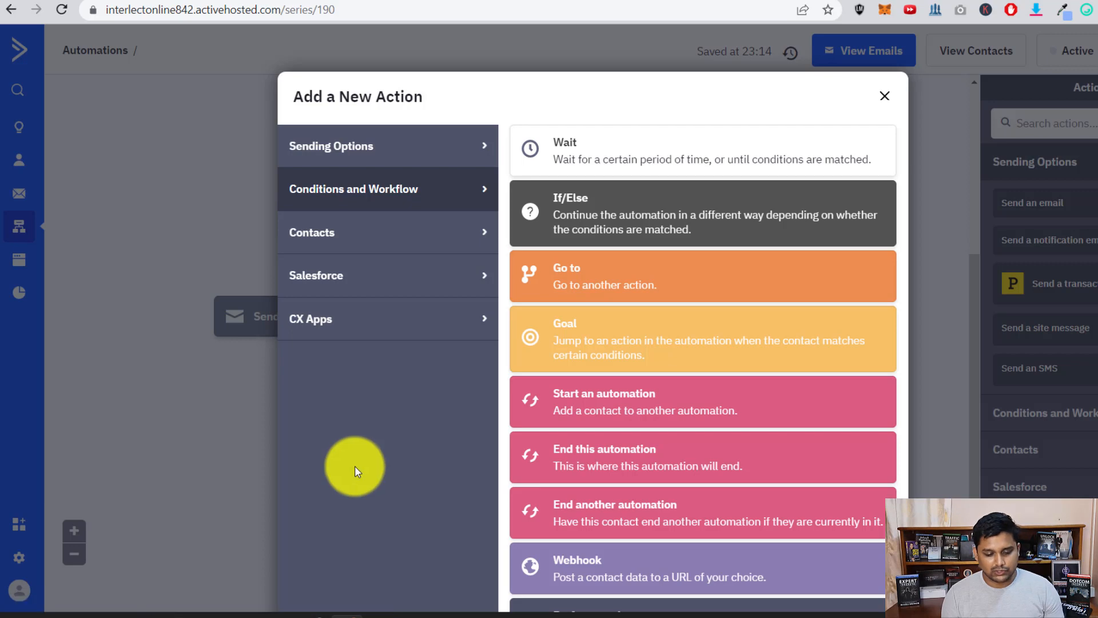
click(605, 221)
click(465, 239)
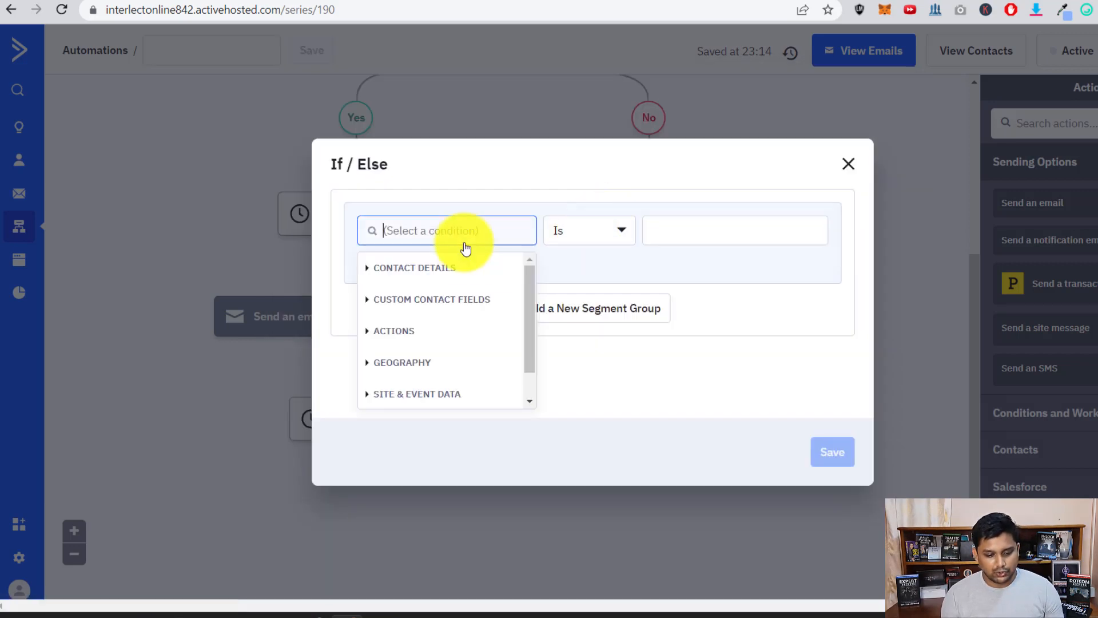
click(410, 335)
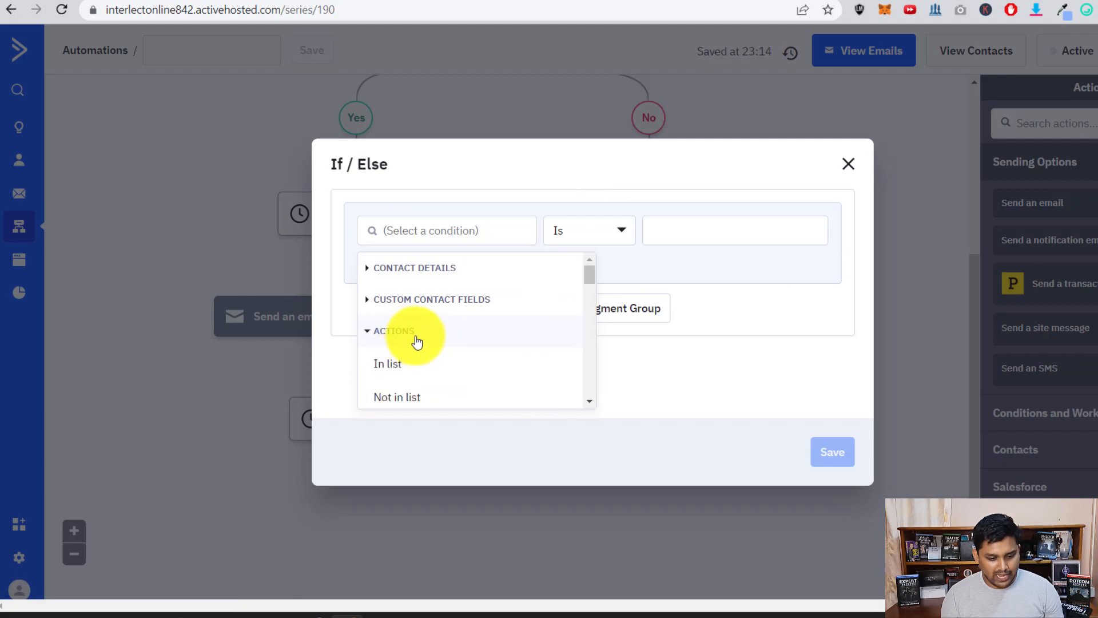
scroll(429, 349, down, 2)
scroll(435, 355, down, 1)
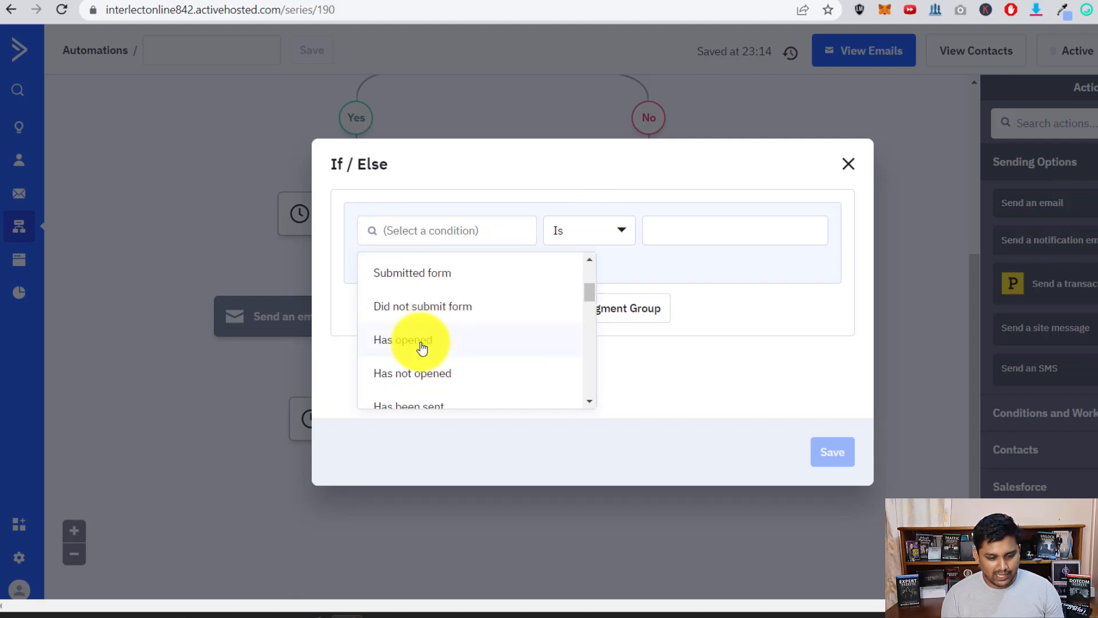
click(422, 342)
Set the Has opened condition to the campaign "sample test 1 - 02/09/2023" and save the If/Else action
click(612, 236)
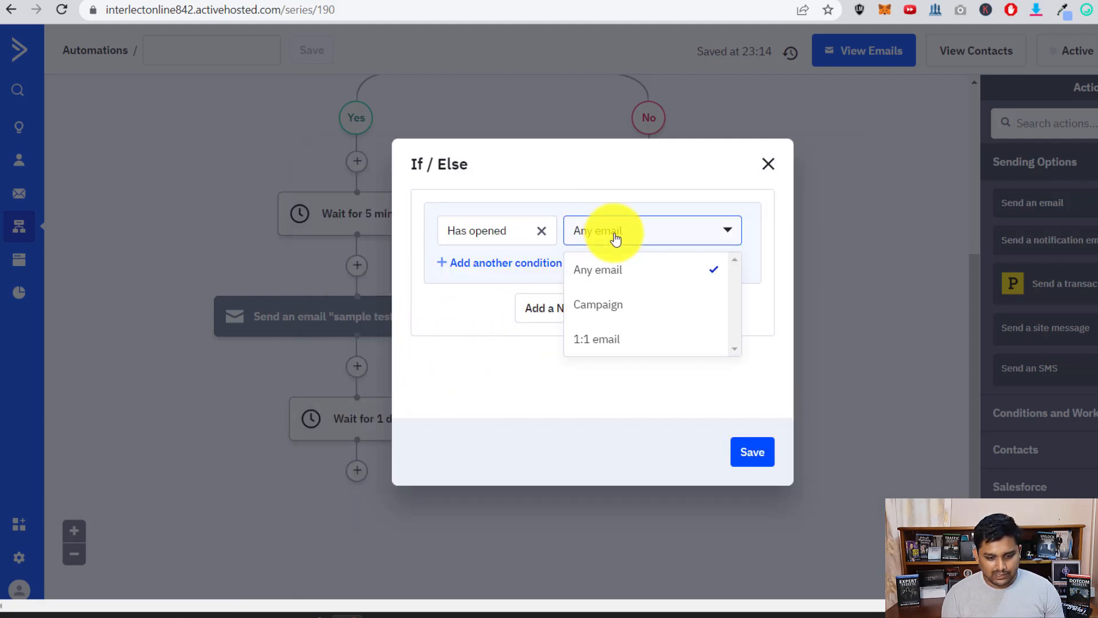
click(591, 308)
click(769, 235)
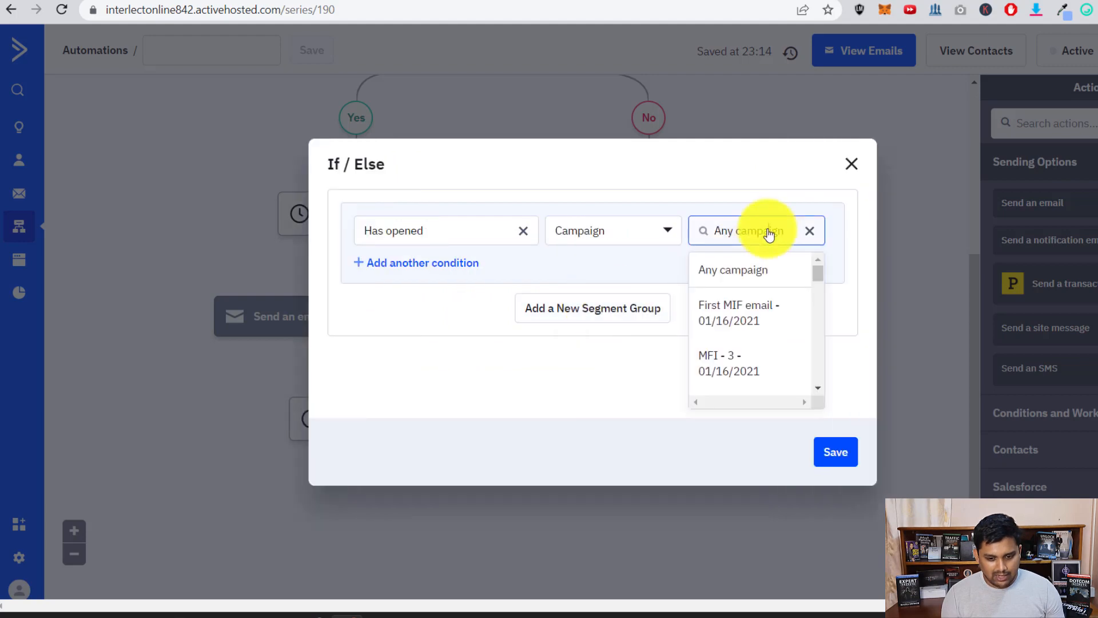
double_click(769, 234)
text(s)
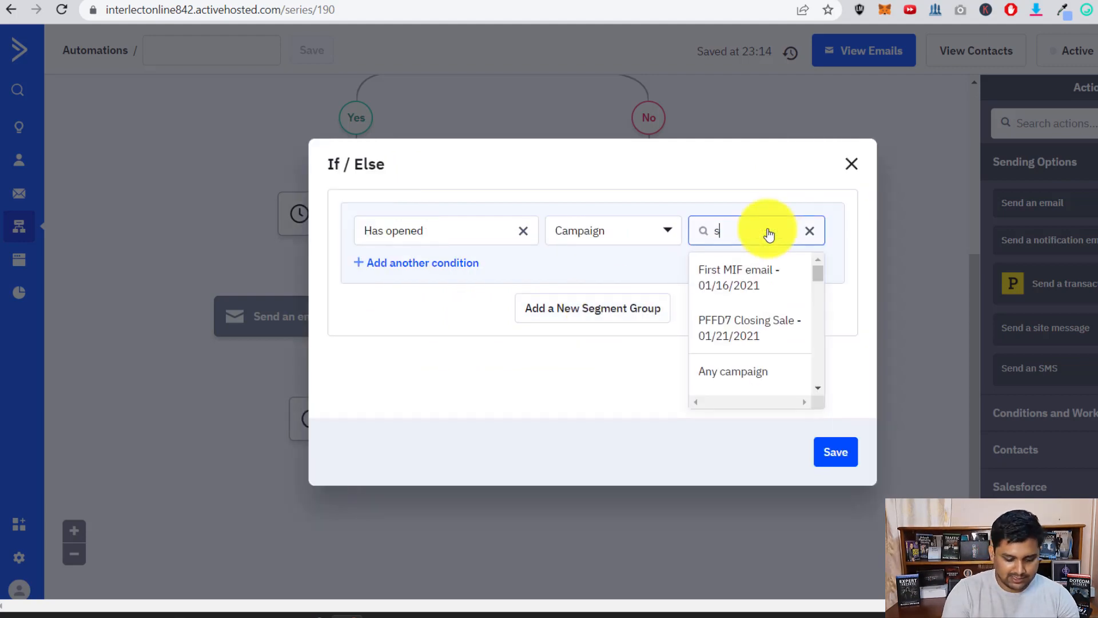
text(ample)
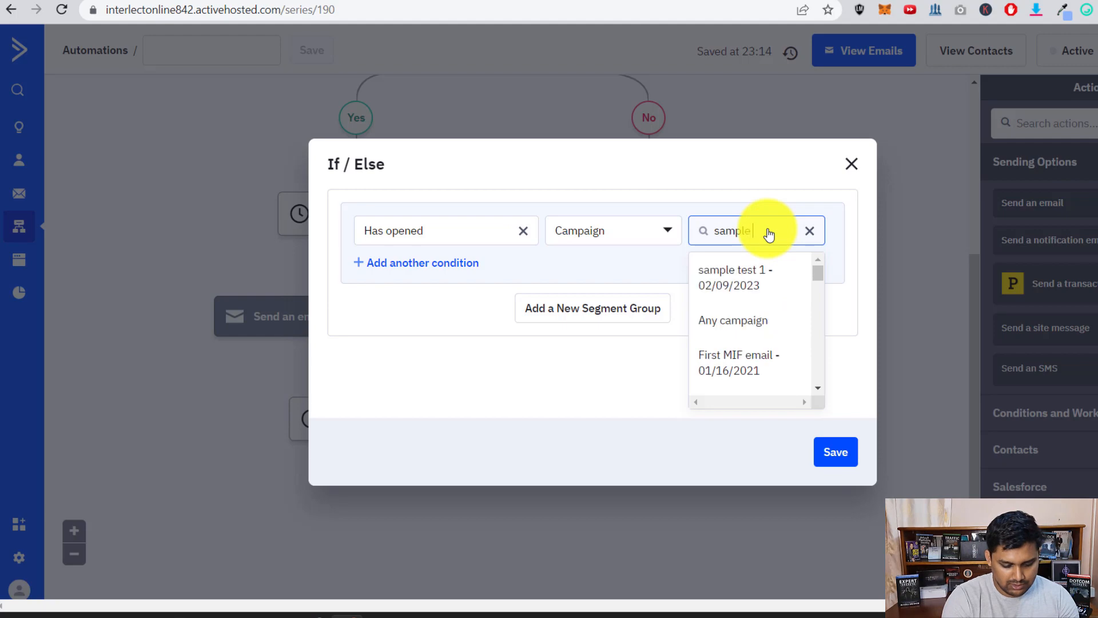
text( test 1)
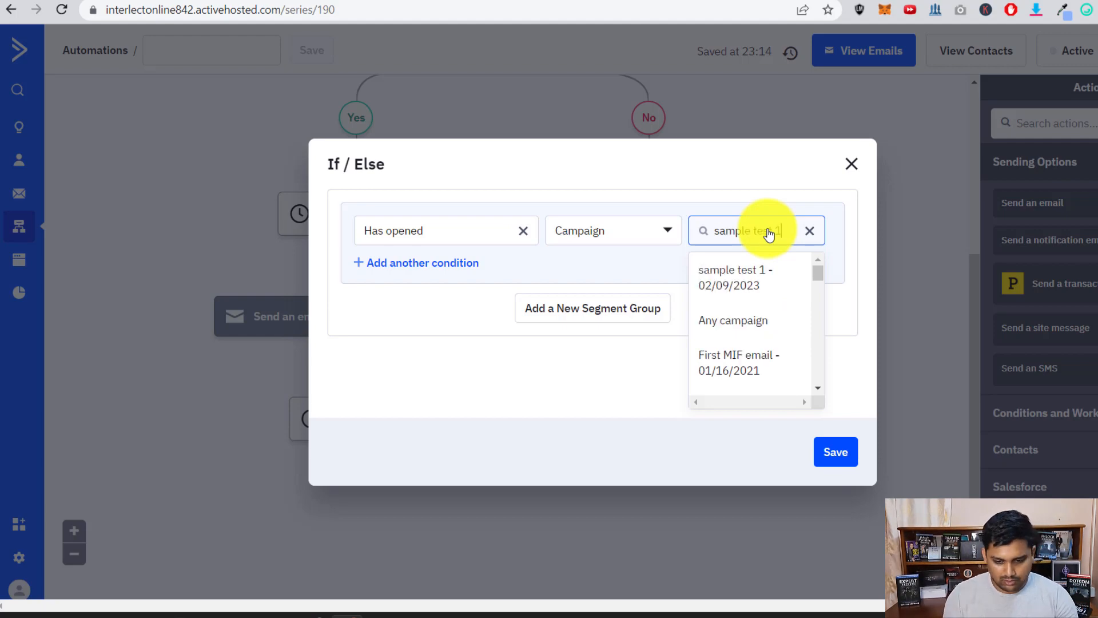
click(736, 285)
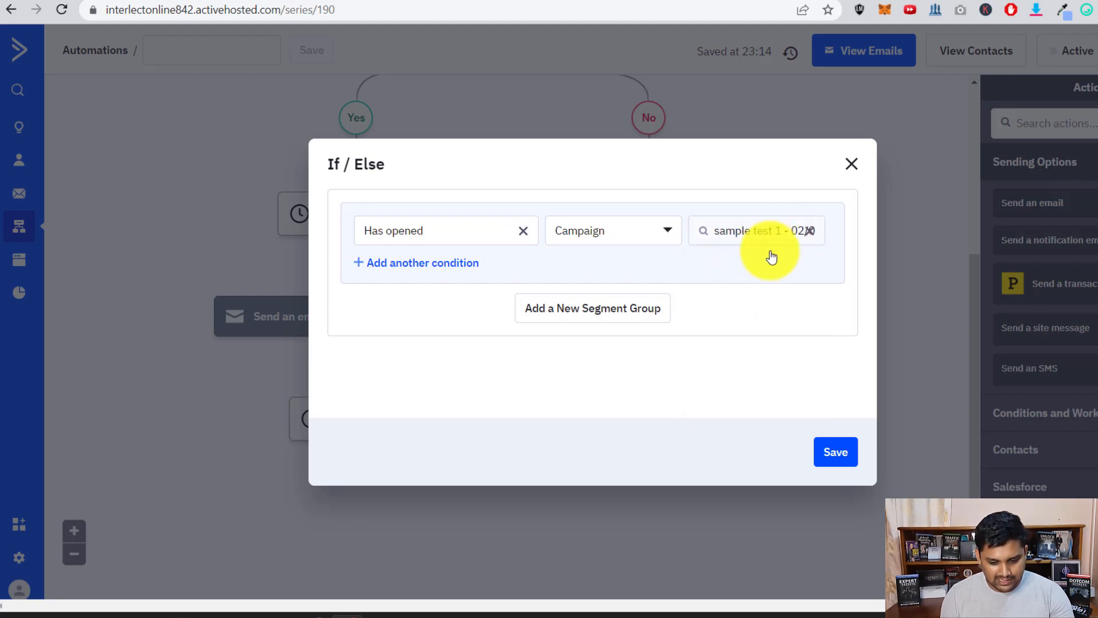
click(851, 448)
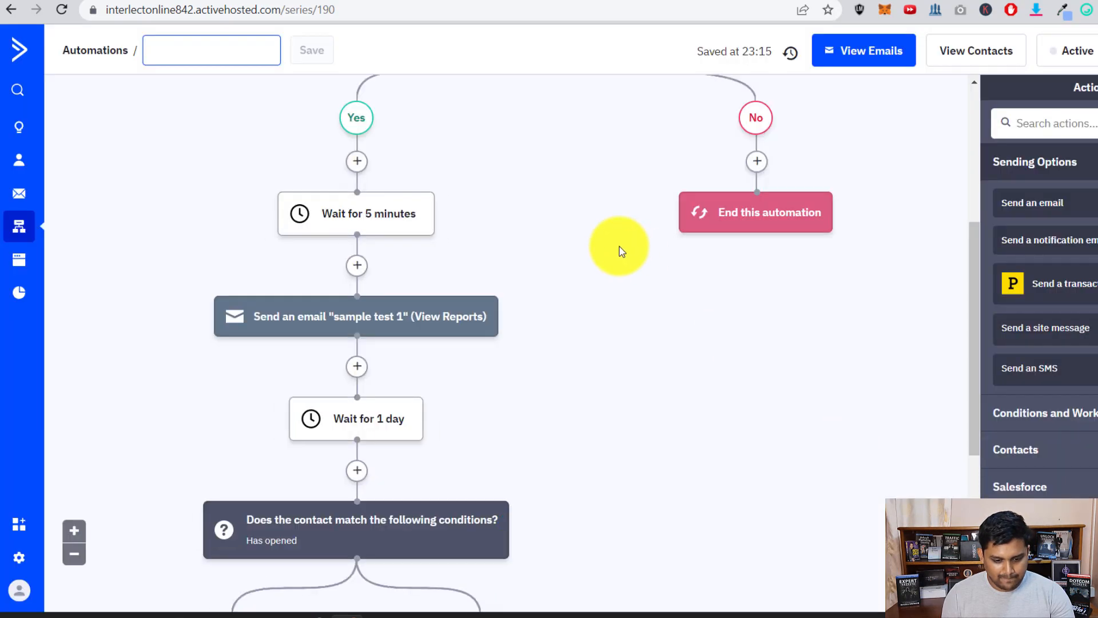
Add a Send an email action with a new email on the No branch of the sample test 1 opened condition
scroll(620, 248, down, 4)
scroll(620, 251, down, 2)
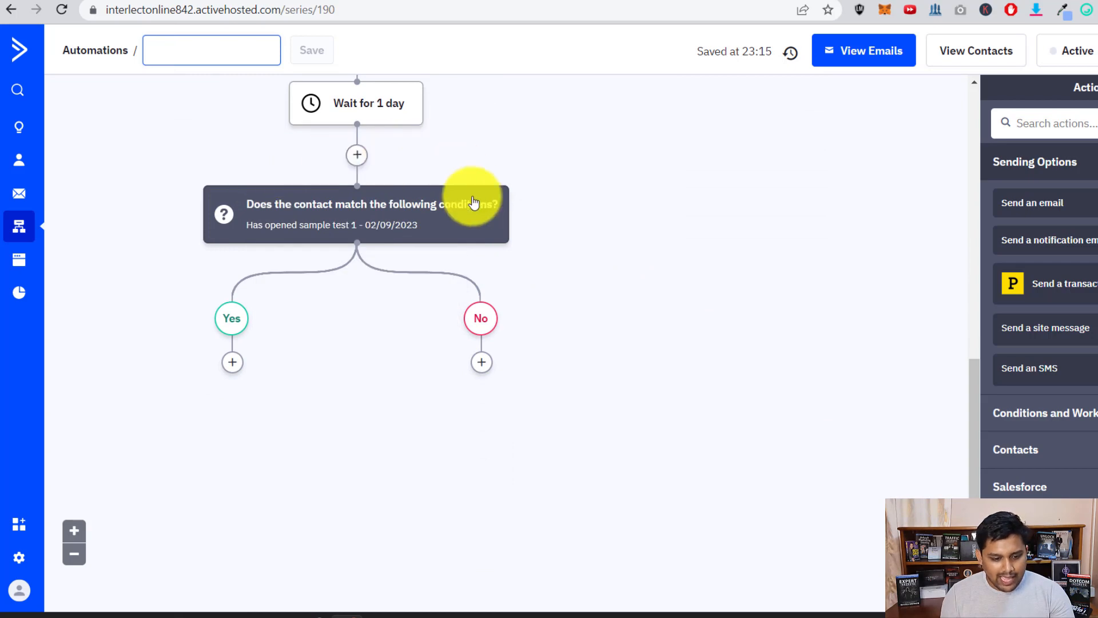
mouse_move(344, 293)
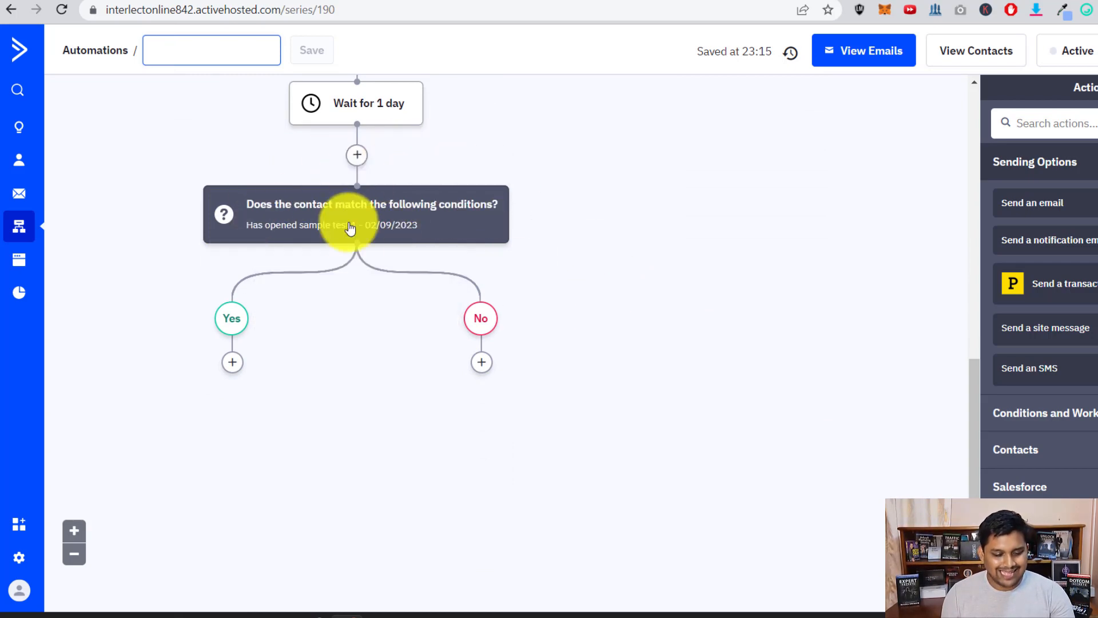
scroll(488, 212, up, 4)
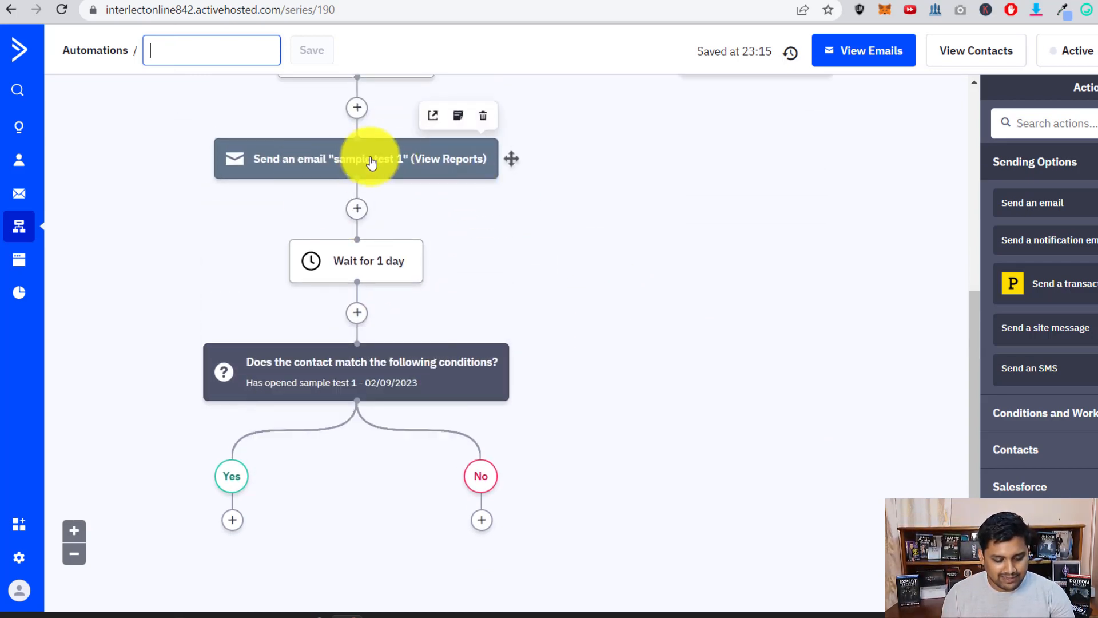
scroll(394, 365, down, 2)
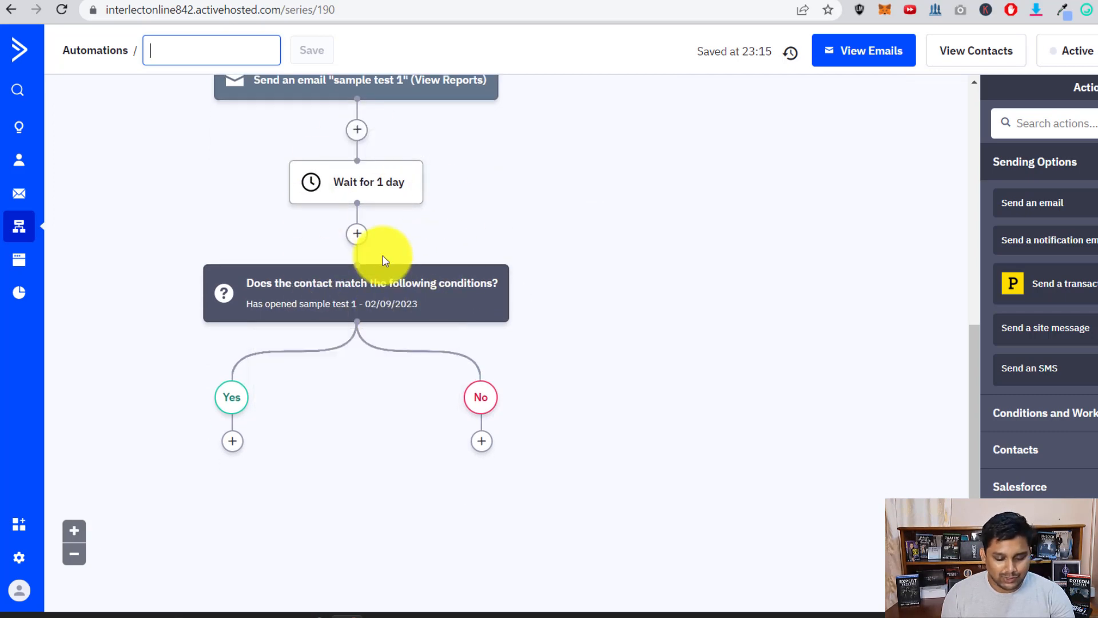
click(482, 441)
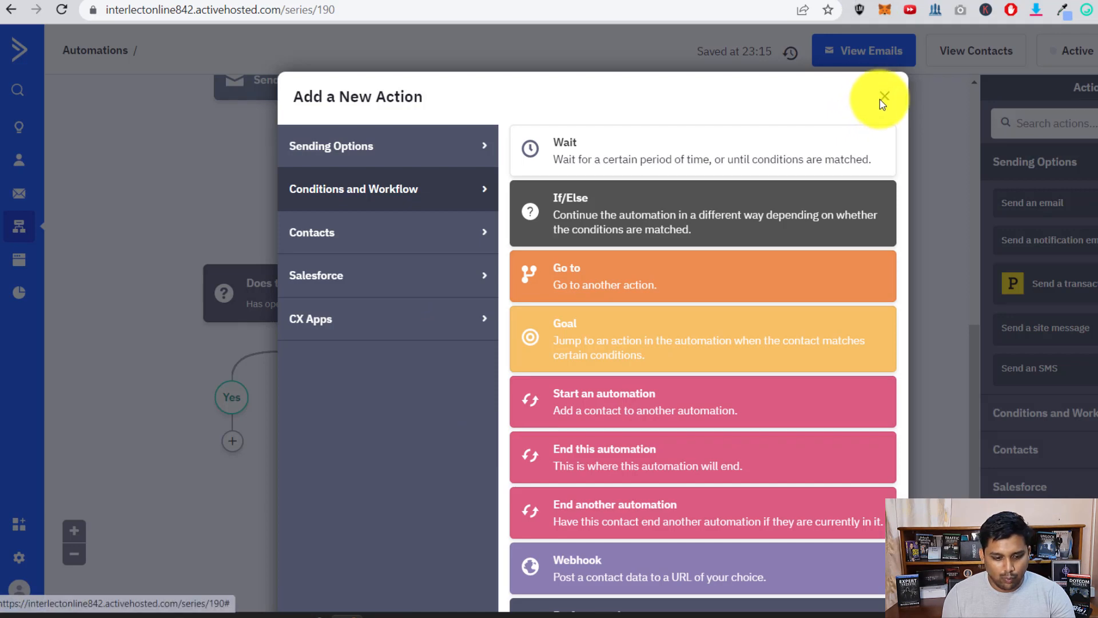
click(409, 163)
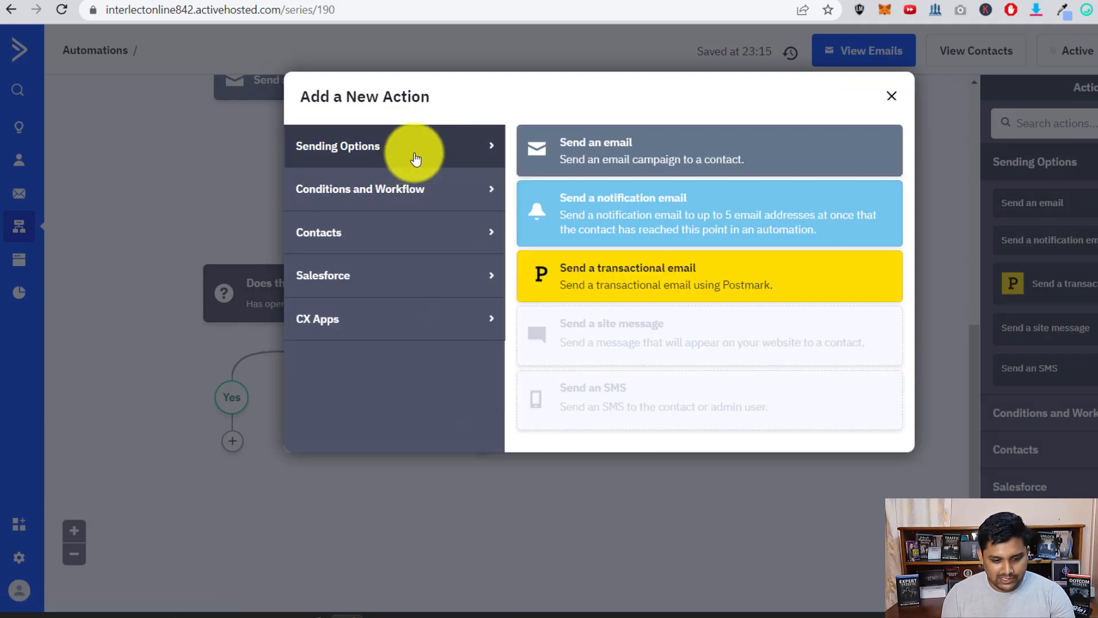
click(668, 164)
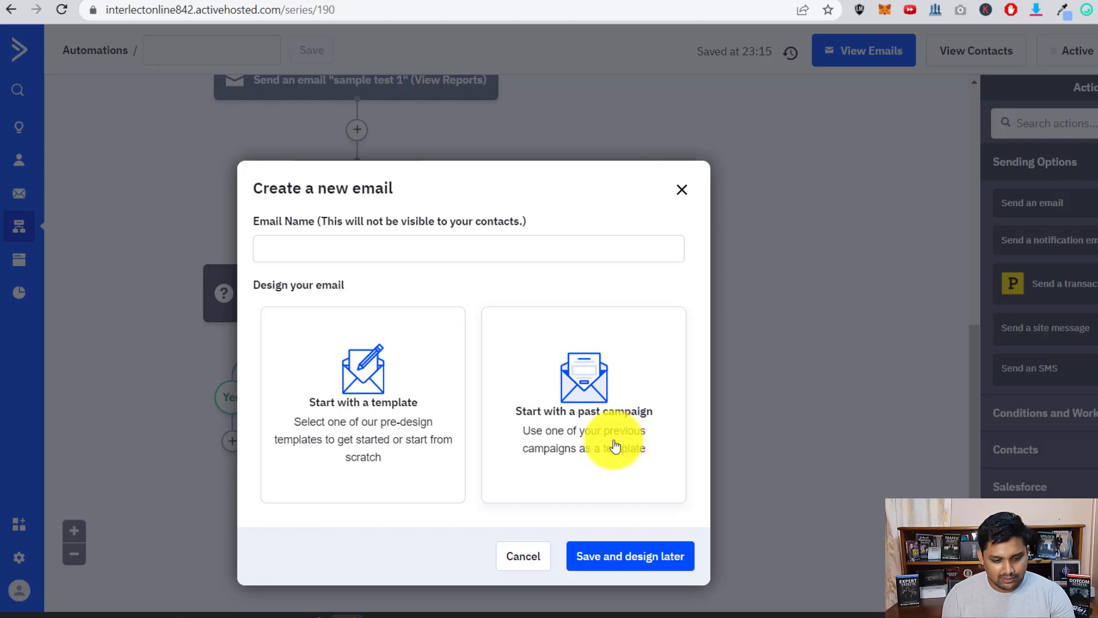
Name the new email "Resend Sample Test 1" and start it with a template
click(480, 238)
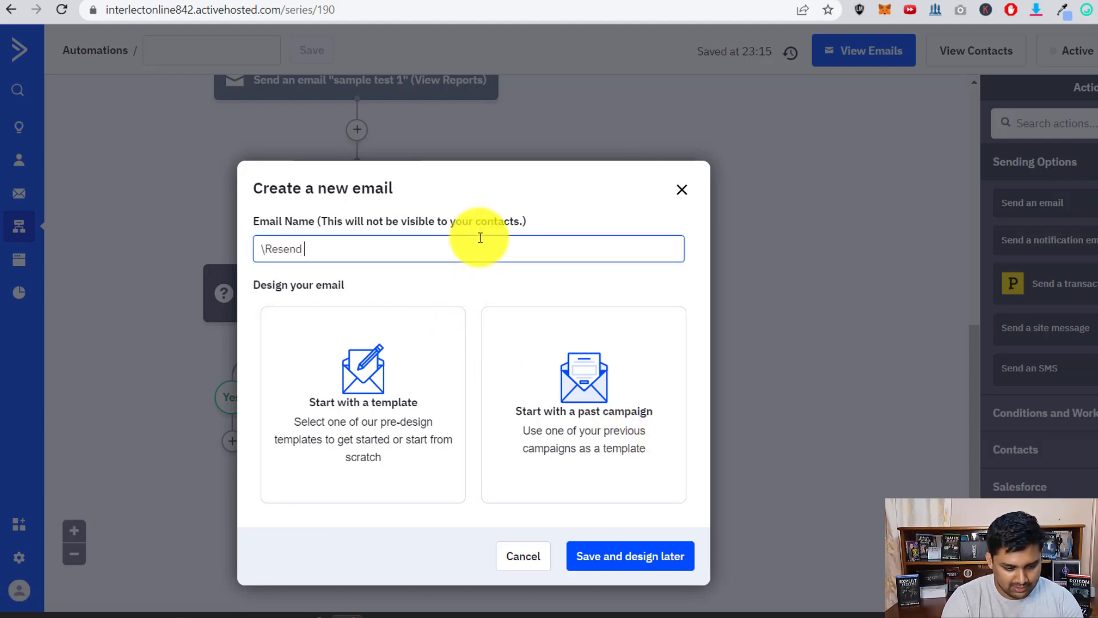
key(BackSpace)
key(BackSpace)
key(BackSpace)
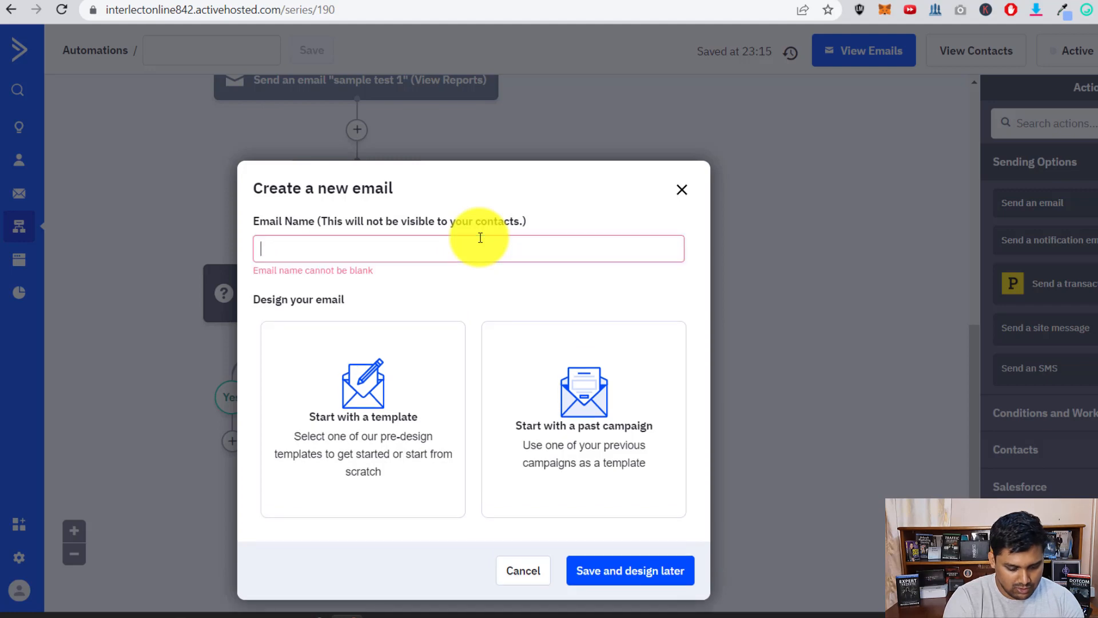
text(Resend Sample Test 1)
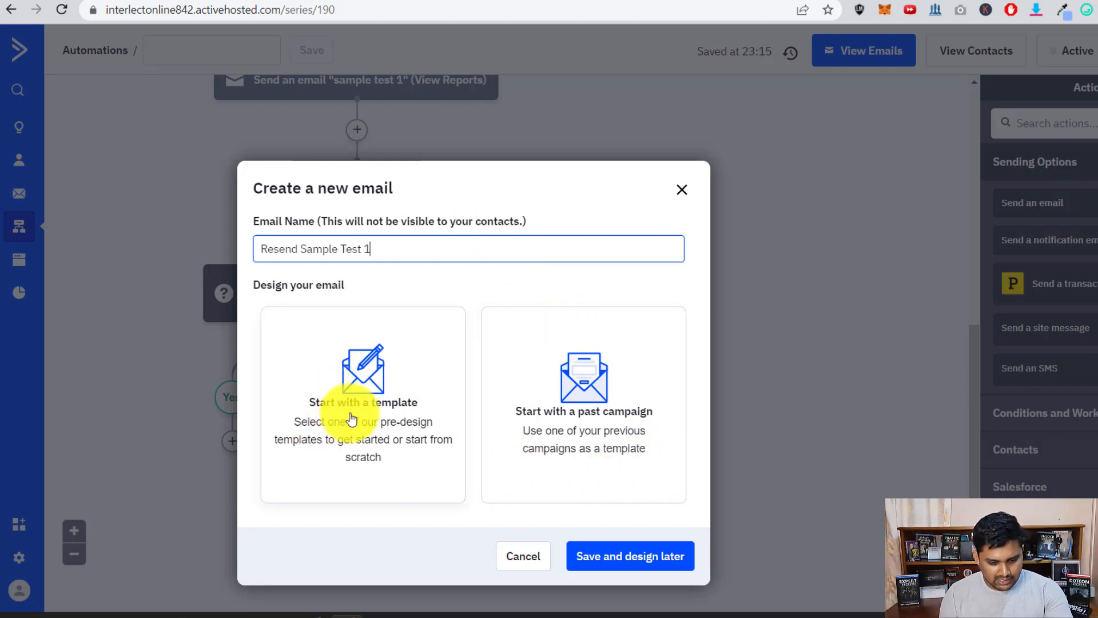
click(400, 410)
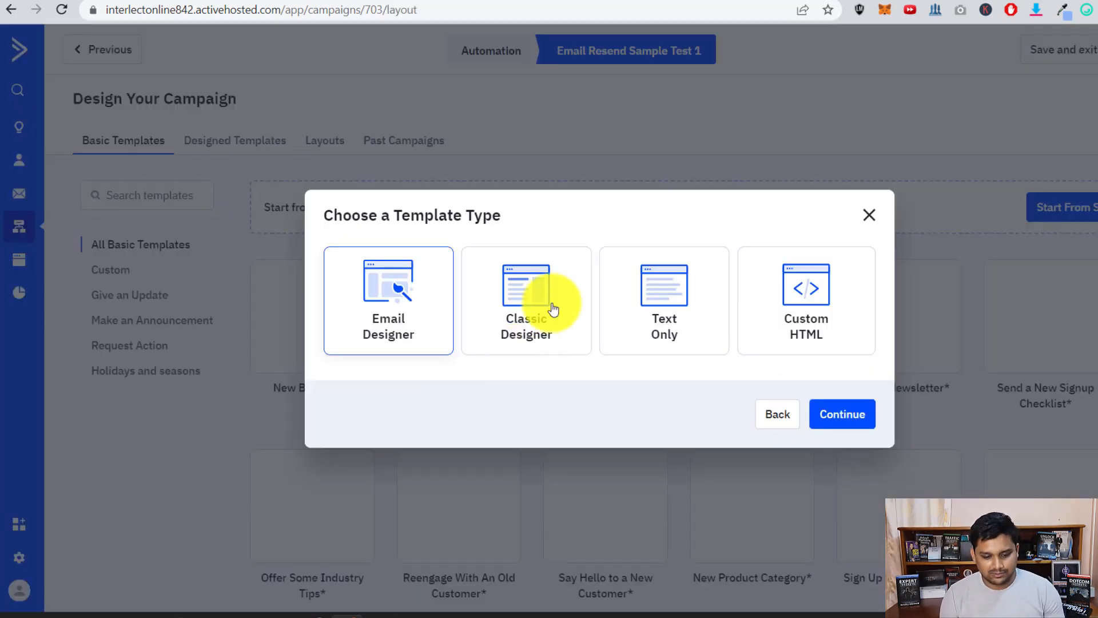
Use the Email Designer template type and select the past campaign "sample test 1" as the email's design
click(841, 414)
click(426, 143)
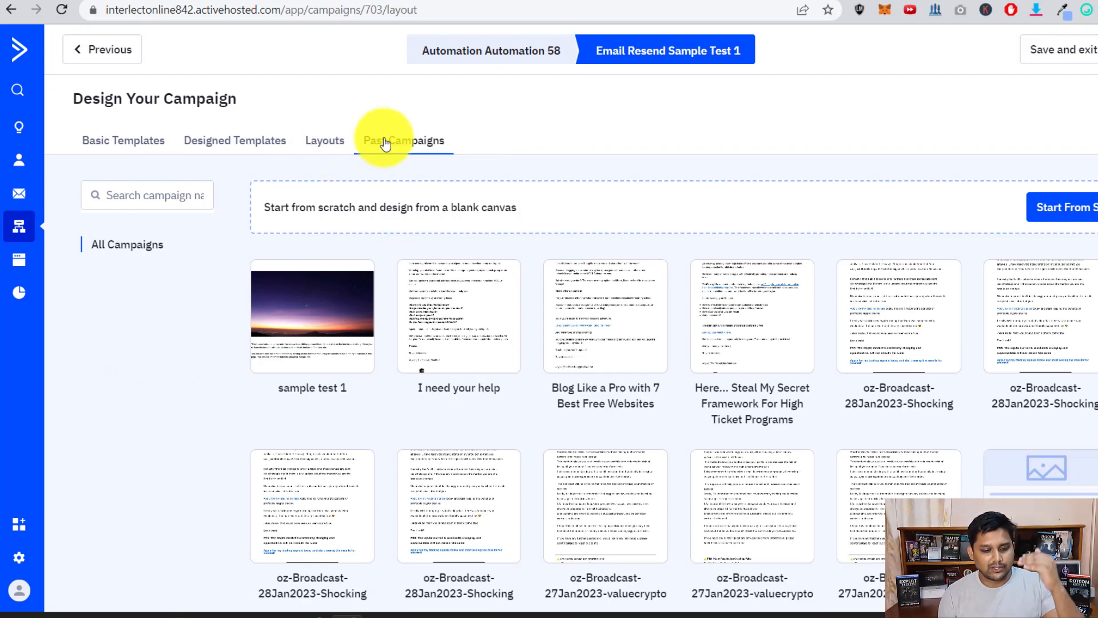
mouse_move(292, 321)
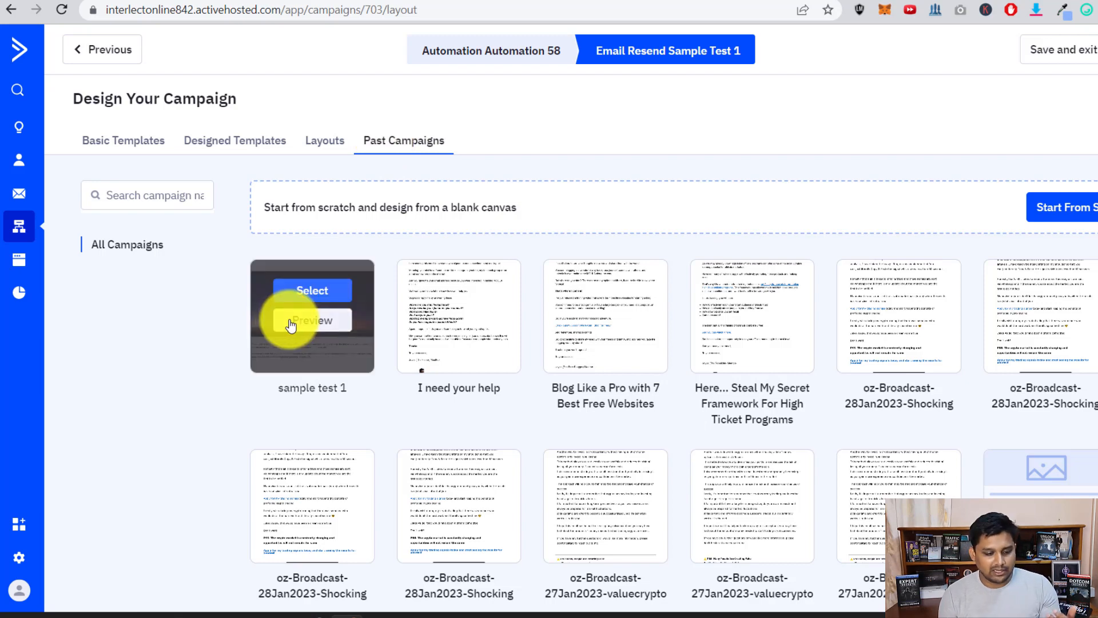
click(309, 291)
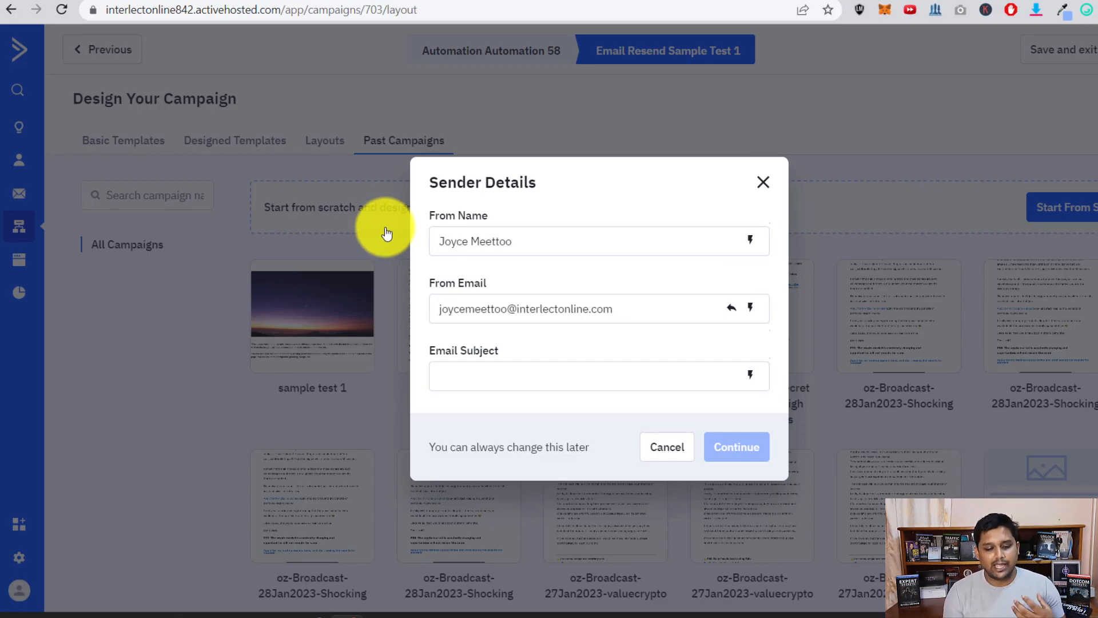
Set the email subject to "Re: (first title)" and accept the sender details
click(519, 368)
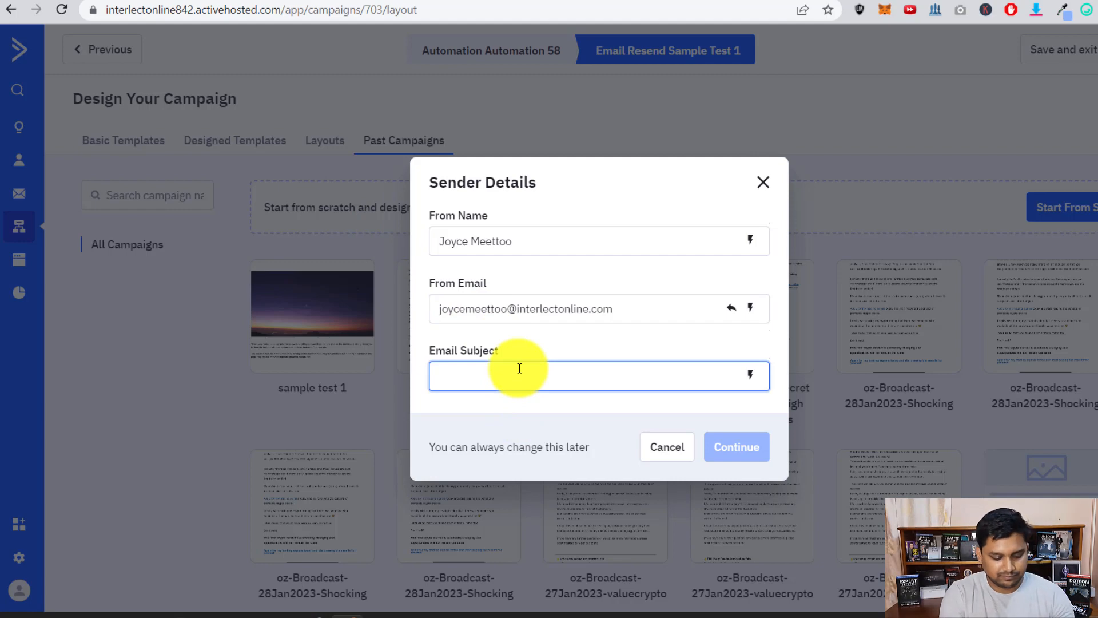
text(Re: (first title)
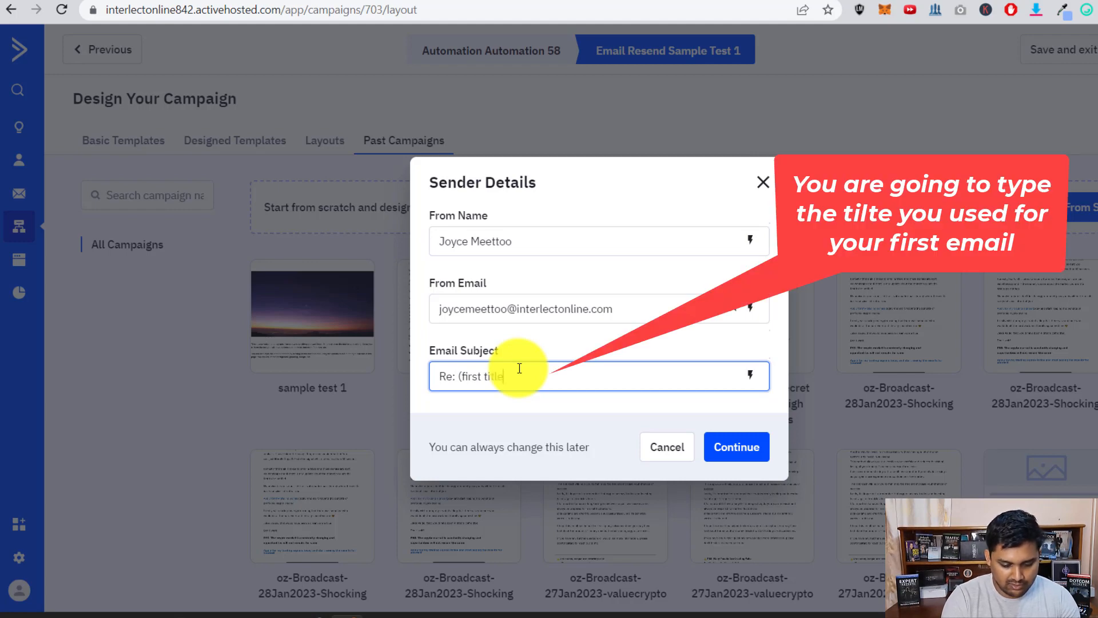
click(755, 452)
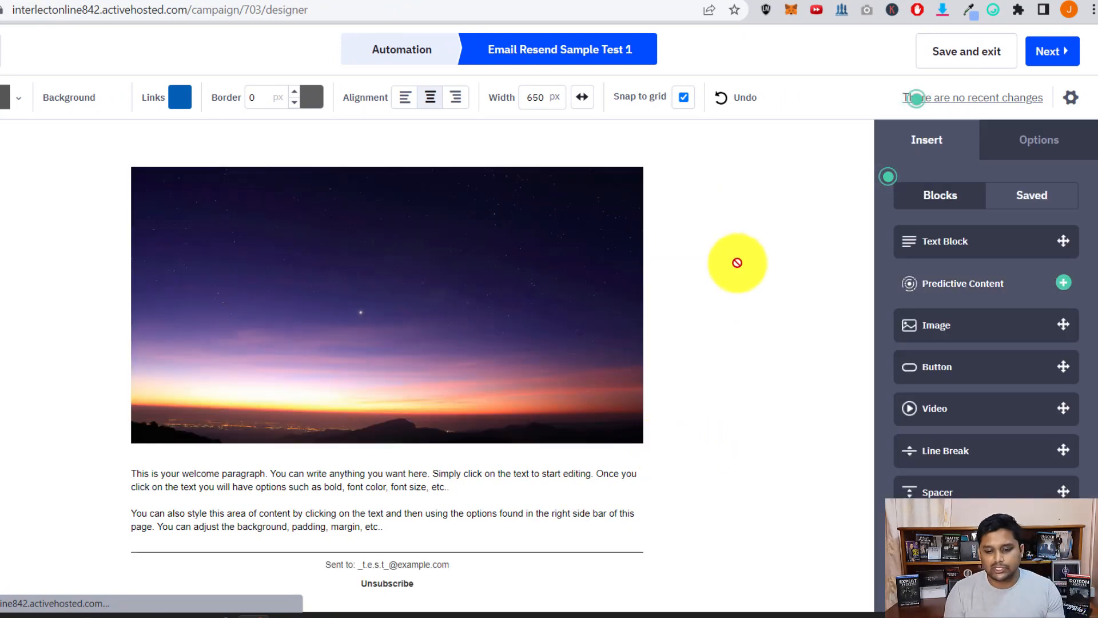
Accept the reused email design, finish the campaign and save Resend Sample Test 1 as the email to send
click(1067, 59)
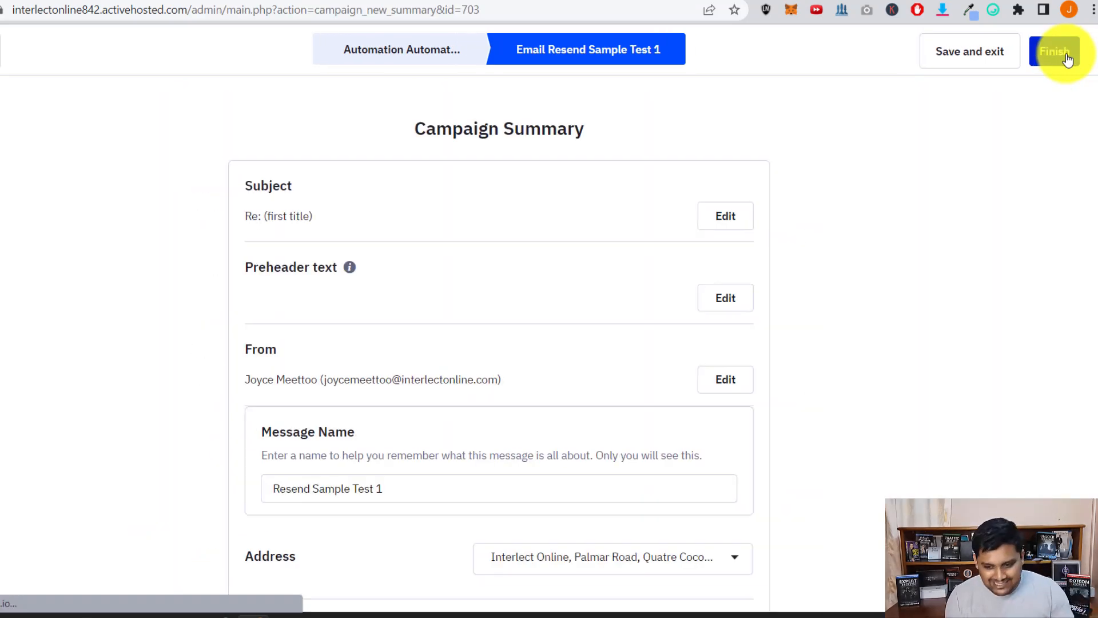
click(1053, 58)
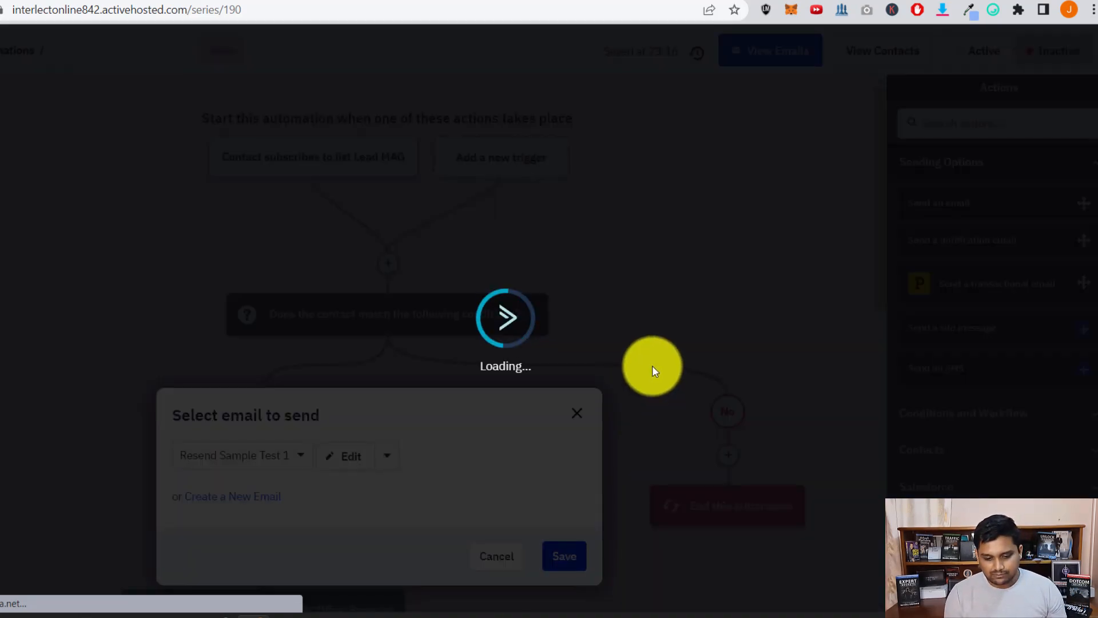
scroll(662, 338, down, 8)
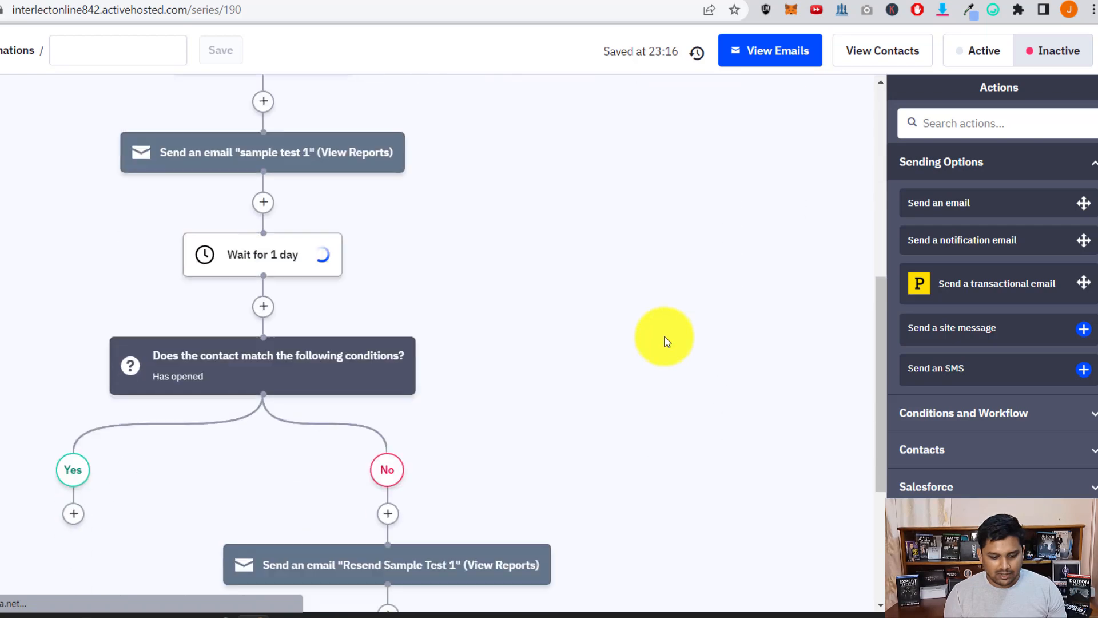
scroll(665, 341, up, 4)
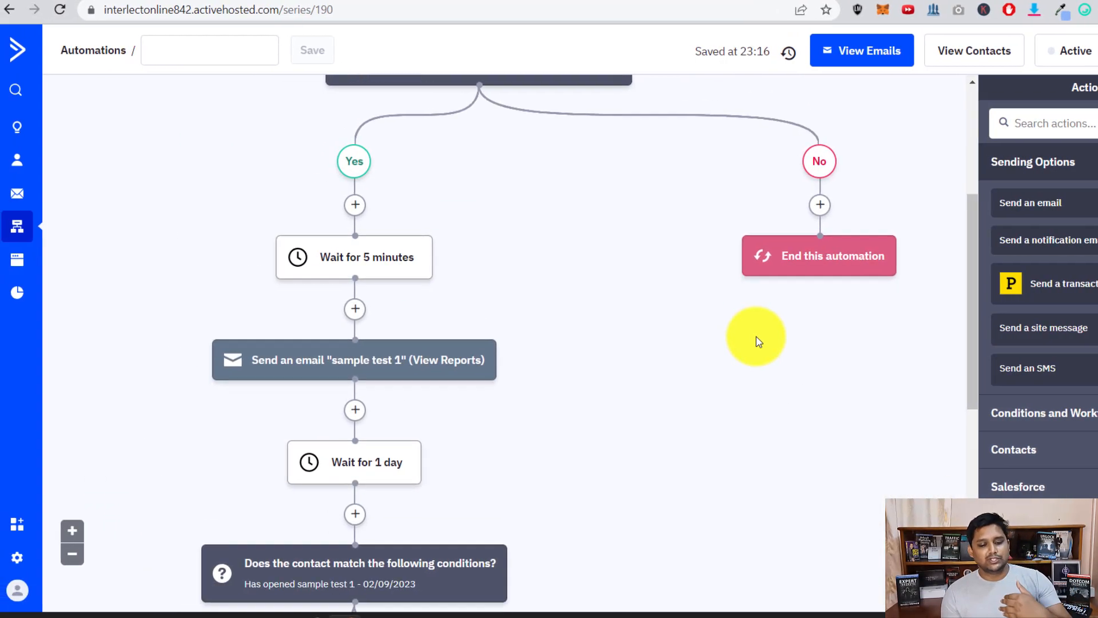
Add an If/Else action below the Resend Sample Test 1 email on the No branch
scroll(694, 336, down, 5)
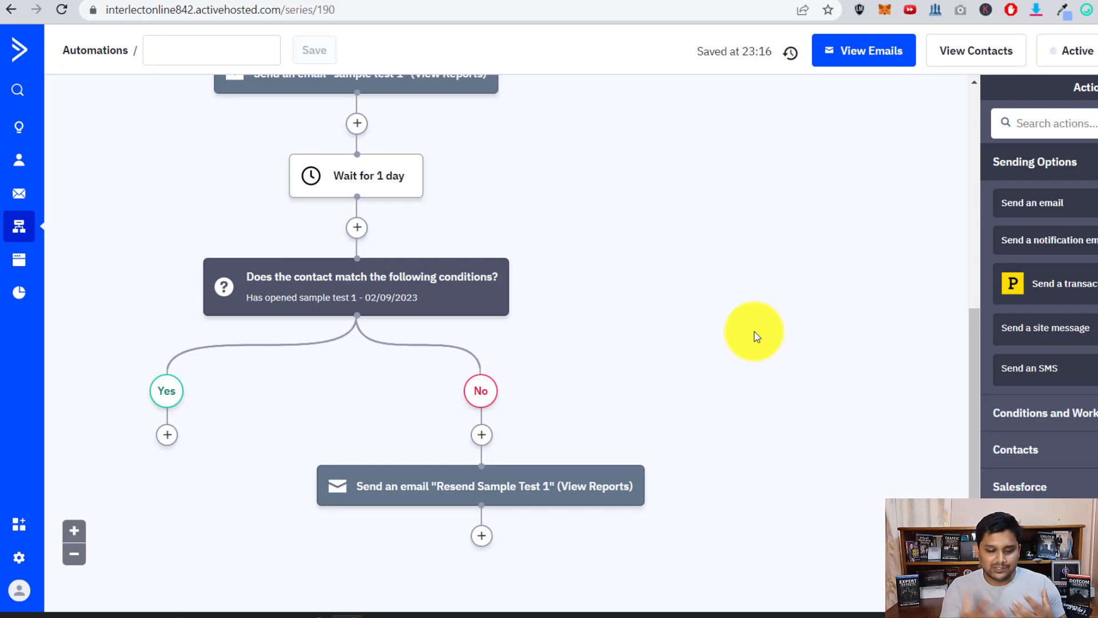
scroll(658, 372, down, 3)
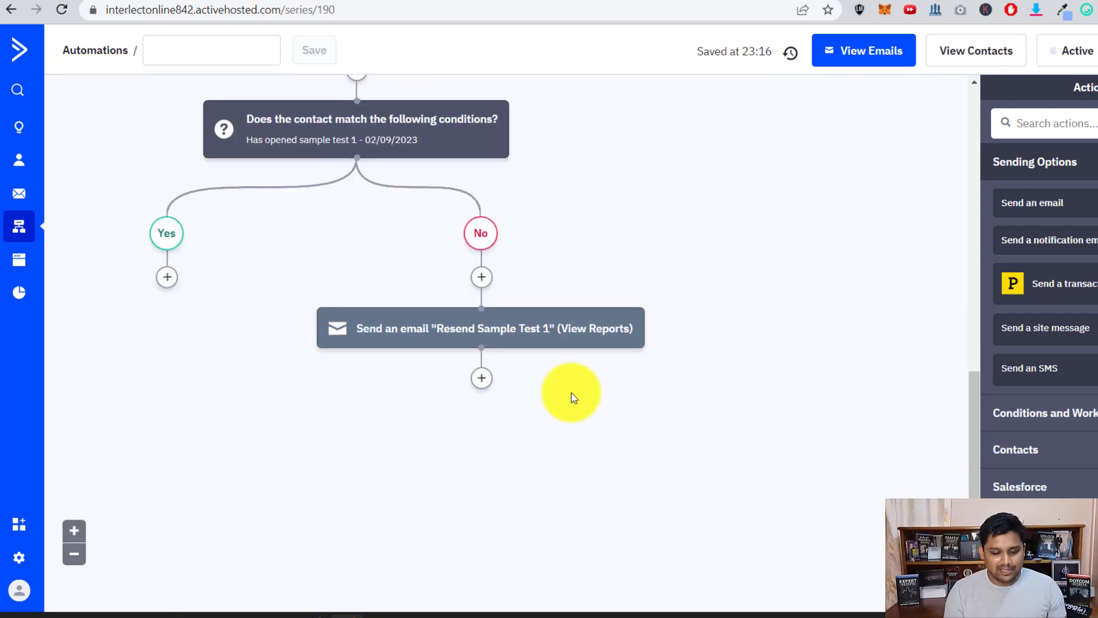
click(481, 380)
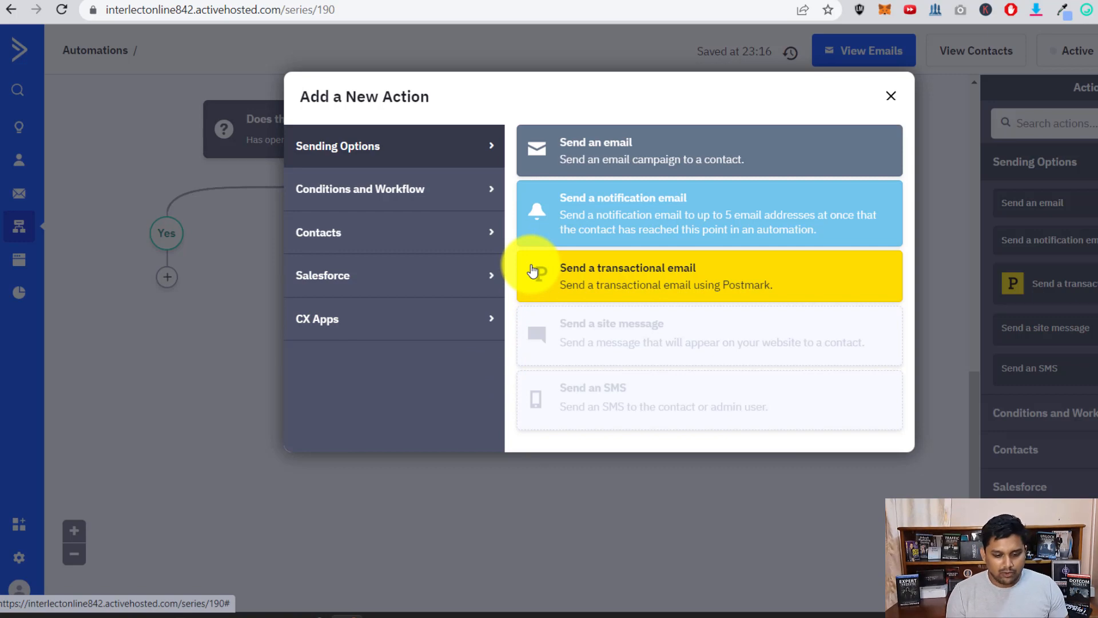
click(456, 190)
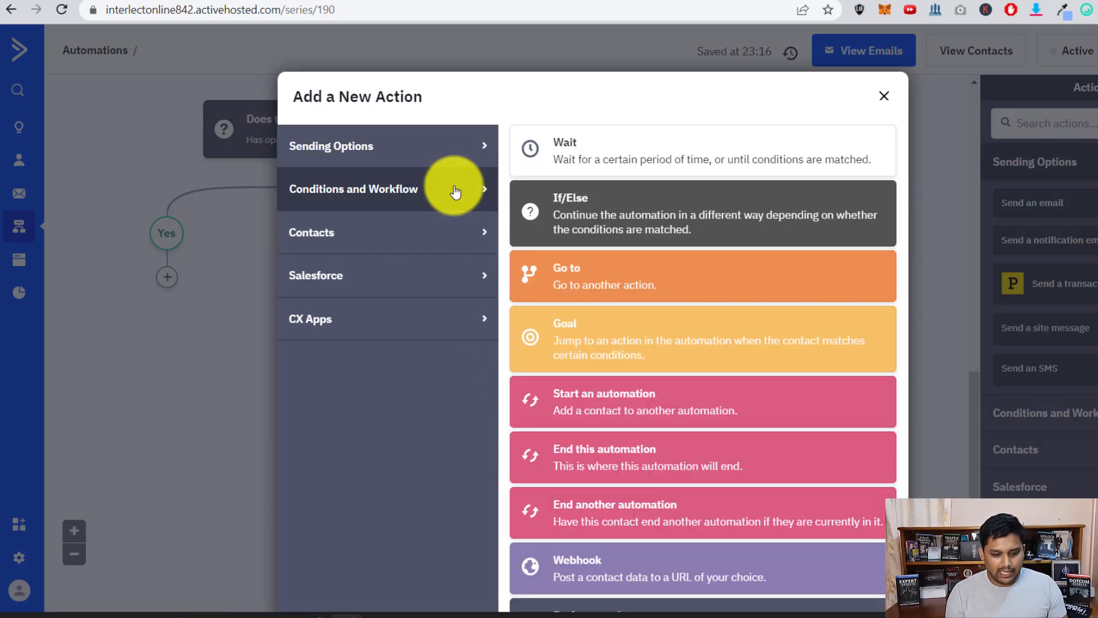
click(634, 227)
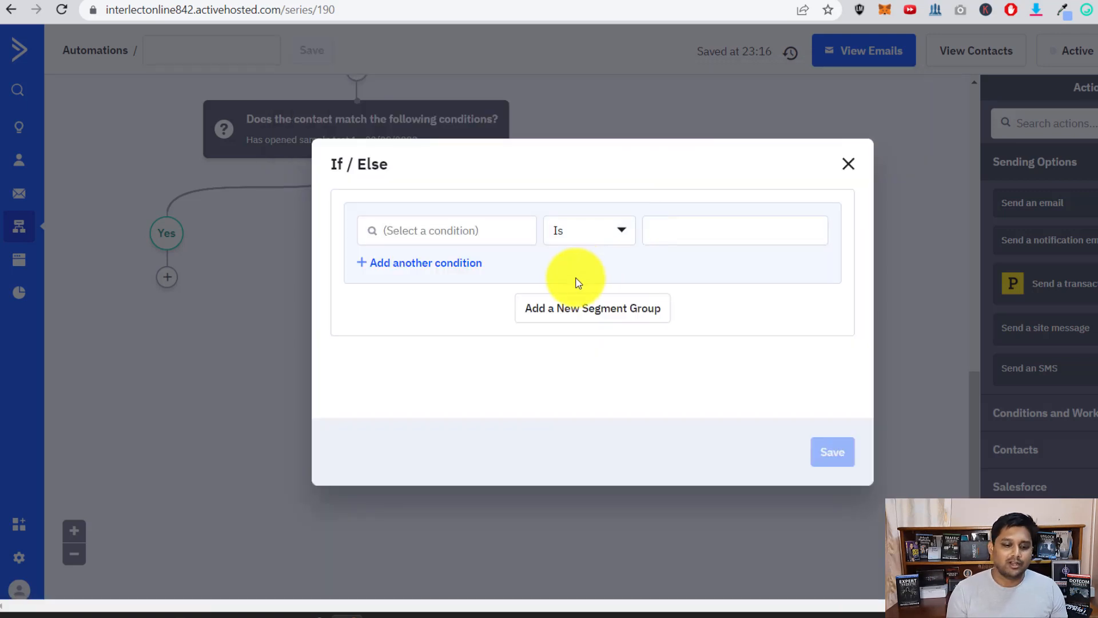
Choose Has opened from the Actions conditions as the If/Else condition
click(492, 233)
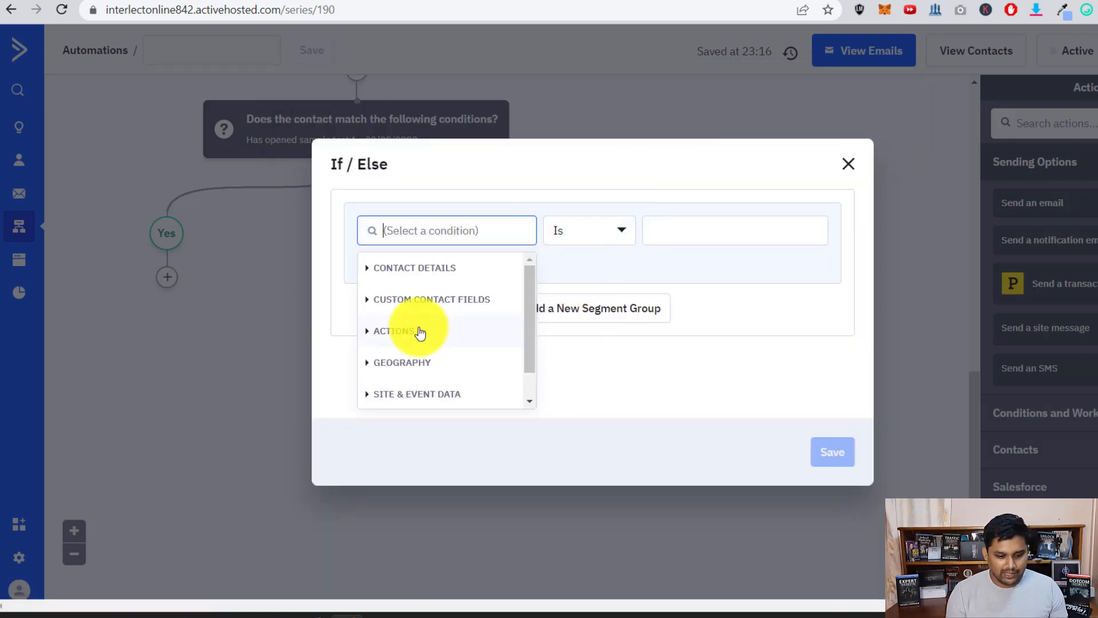
click(406, 268)
scroll(406, 361, down, 2)
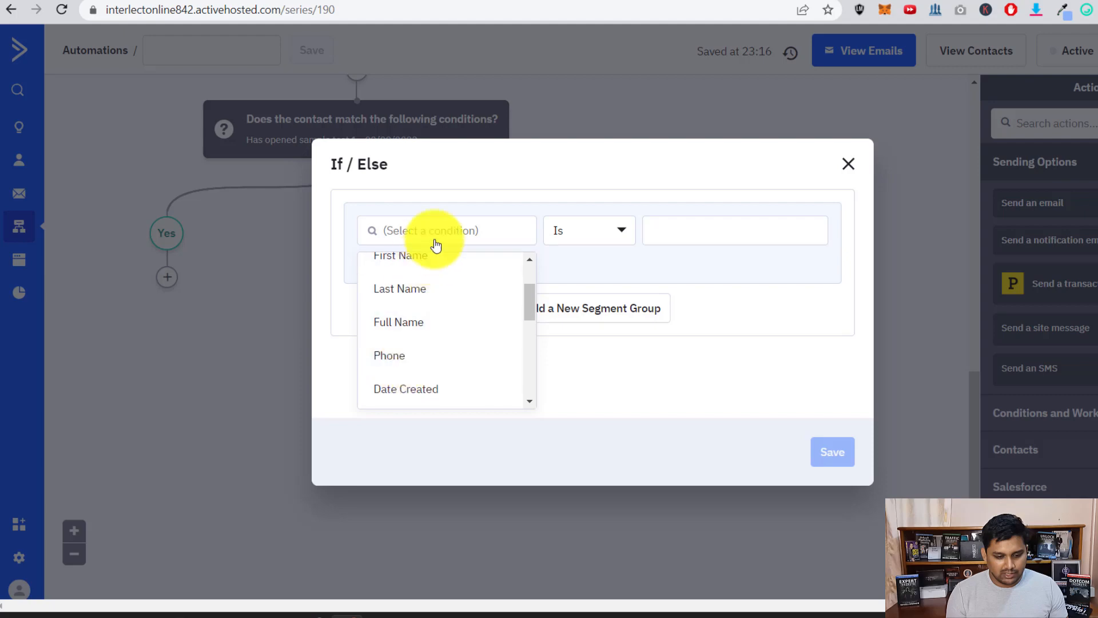
scroll(393, 290, up, 2)
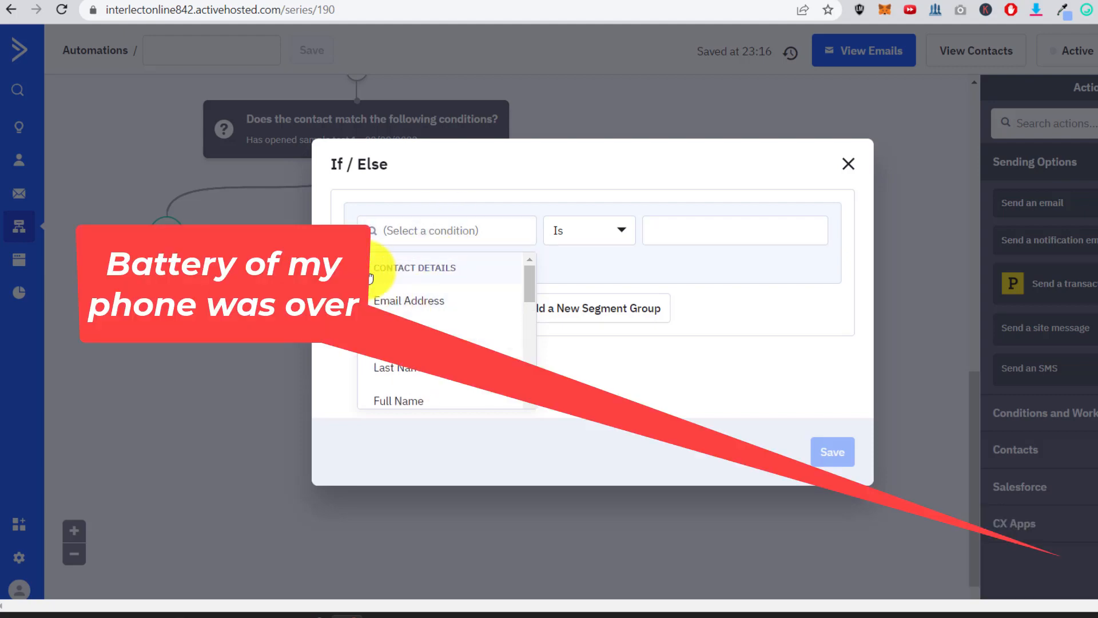
click(400, 268)
click(409, 332)
scroll(430, 363, down, 3)
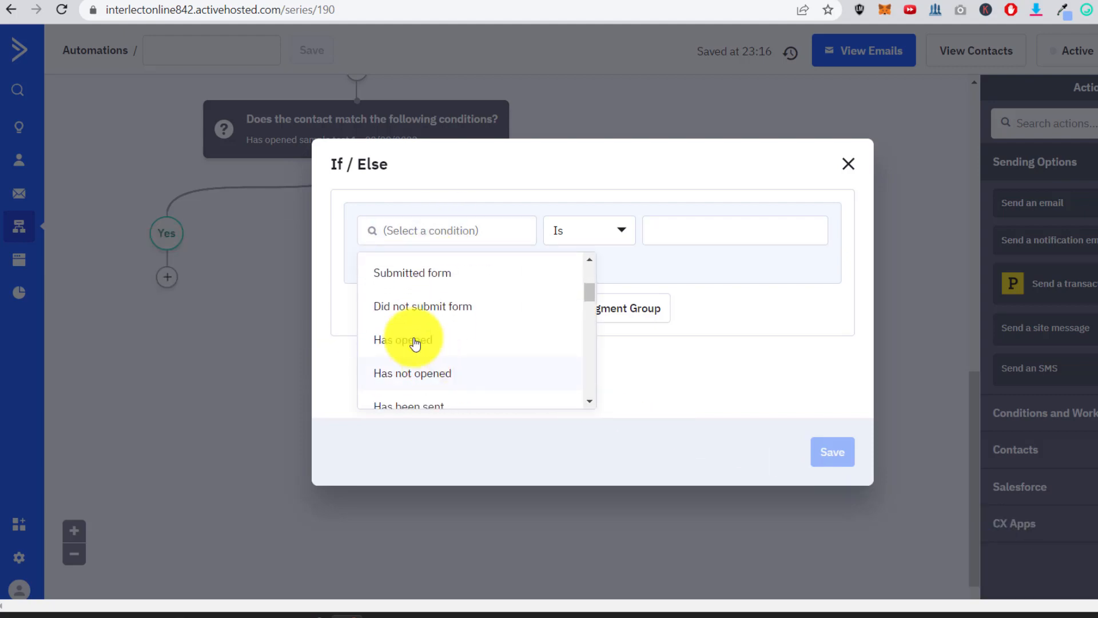
click(407, 352)
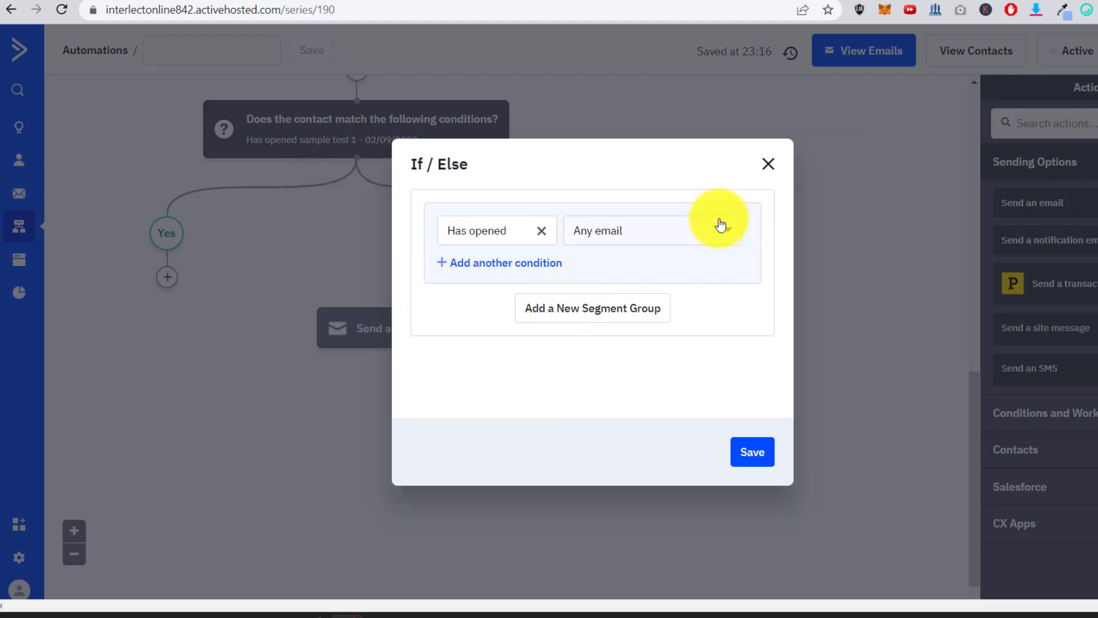
Restrict the Has opened condition to a Campaign and search the campaign list for "Re Sample test 1"
click(633, 235)
click(620, 293)
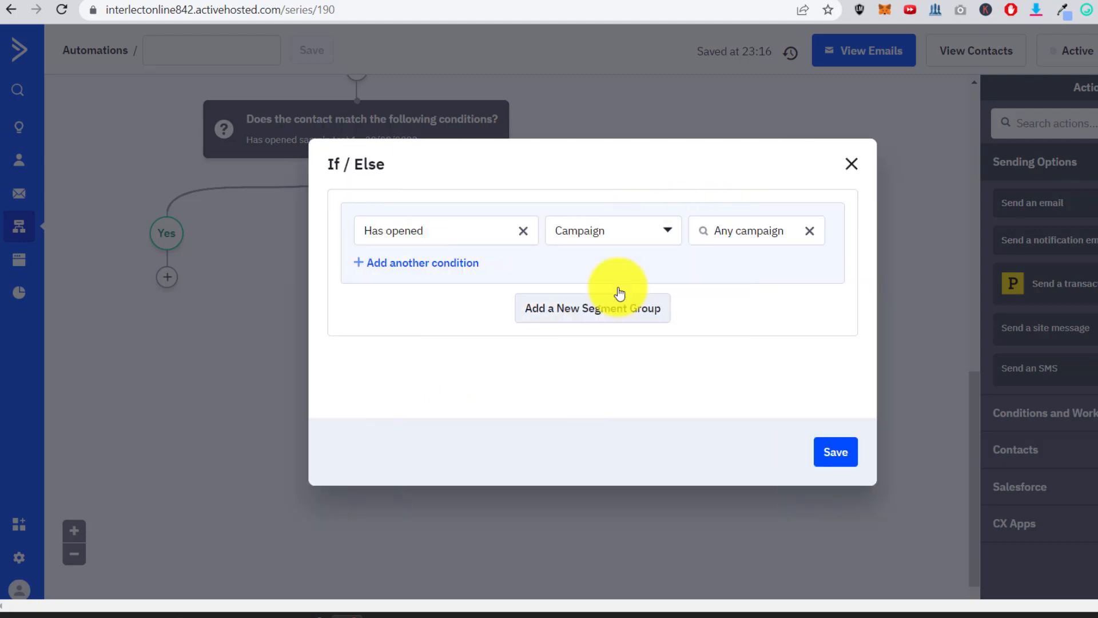
click(727, 228)
scroll(758, 324, down, 2)
scroll(758, 324, up, 2)
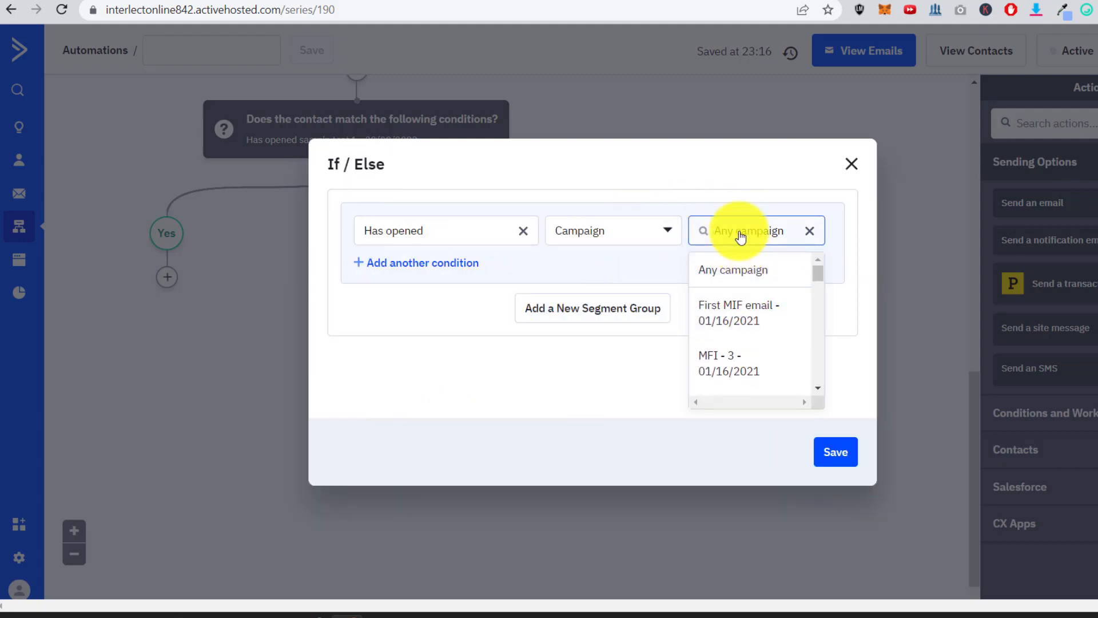
triple_click(741, 235)
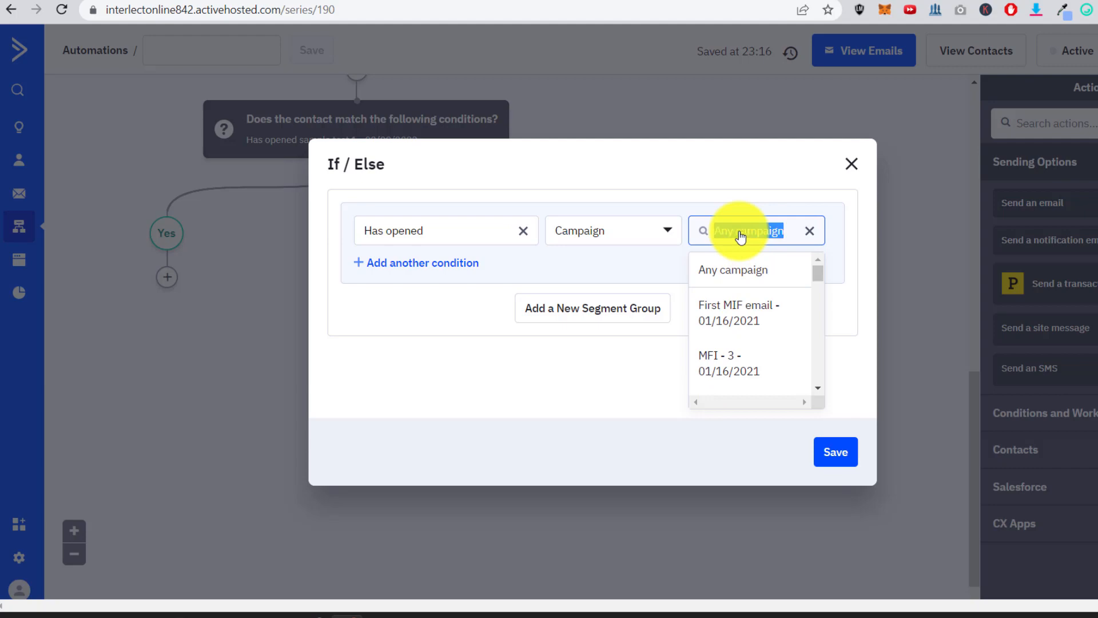
text(Re)
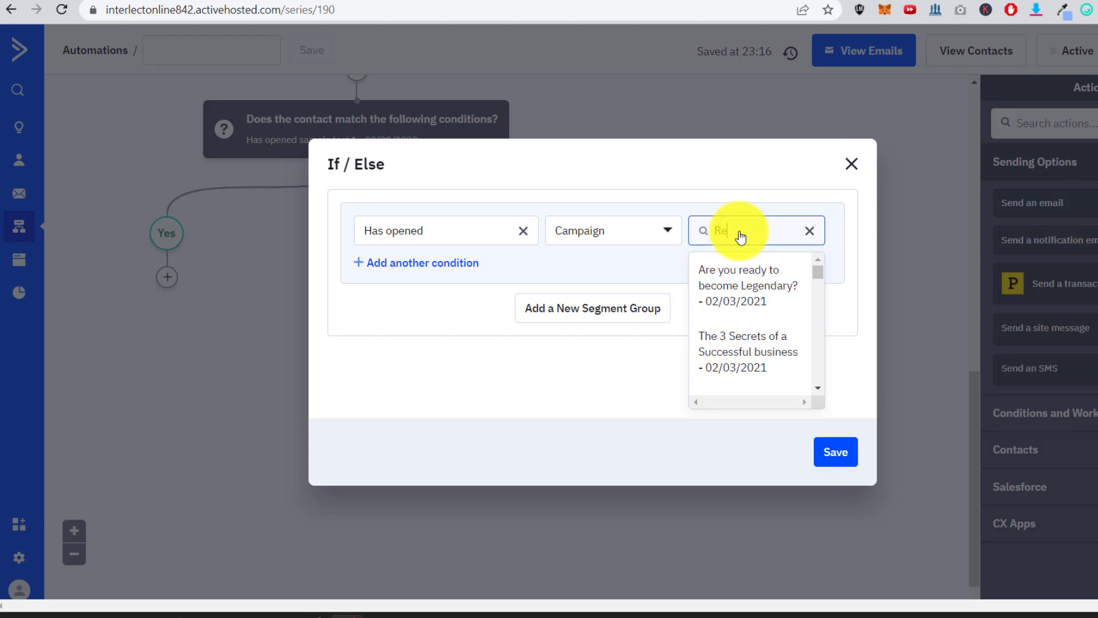
text( Samp)
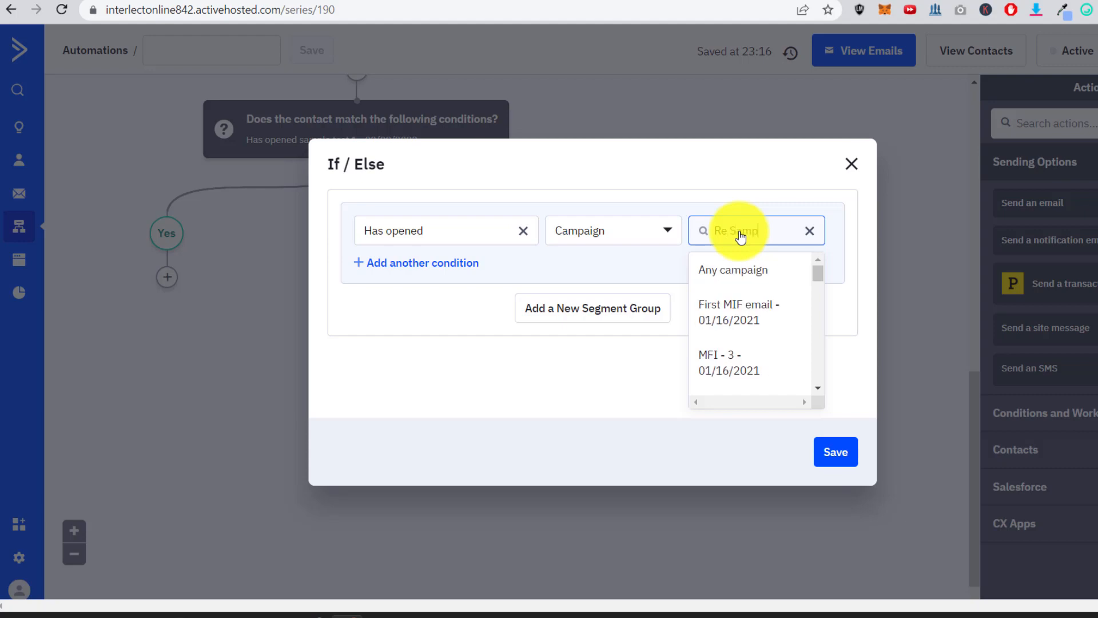
text(le test 1)
scroll(778, 317, down, 4)
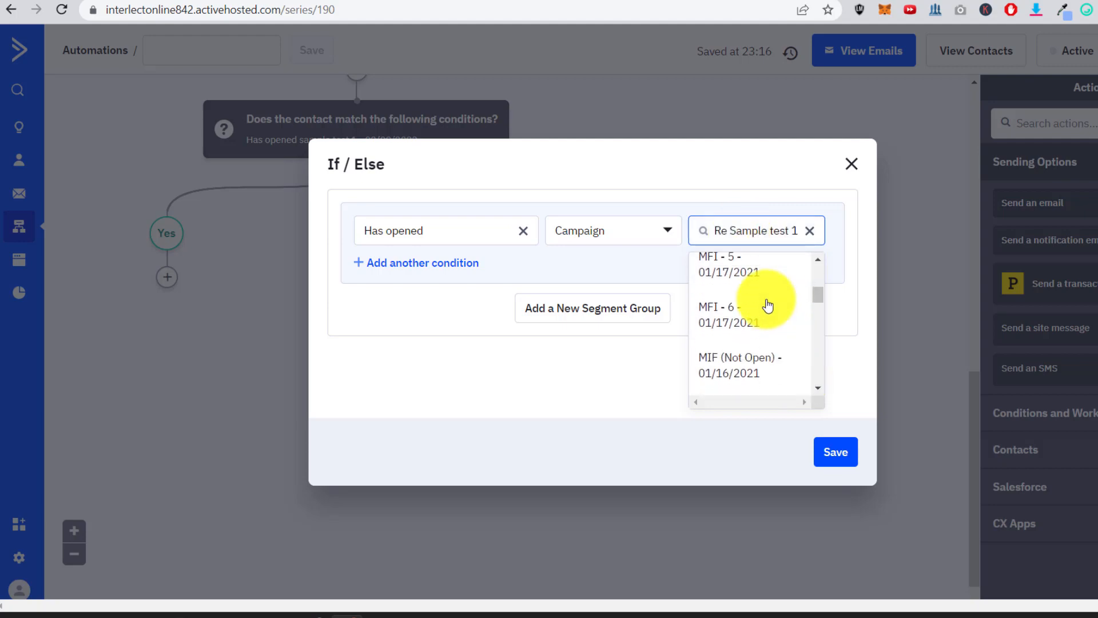
scroll(767, 306, up, 4)
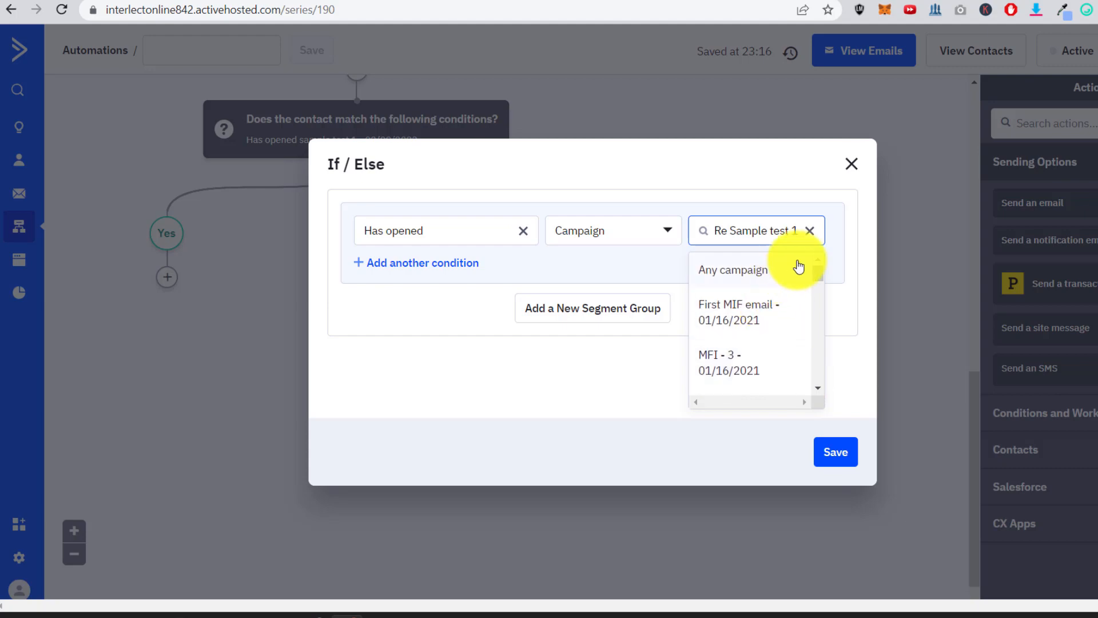
drag(818, 271, 818, 271)
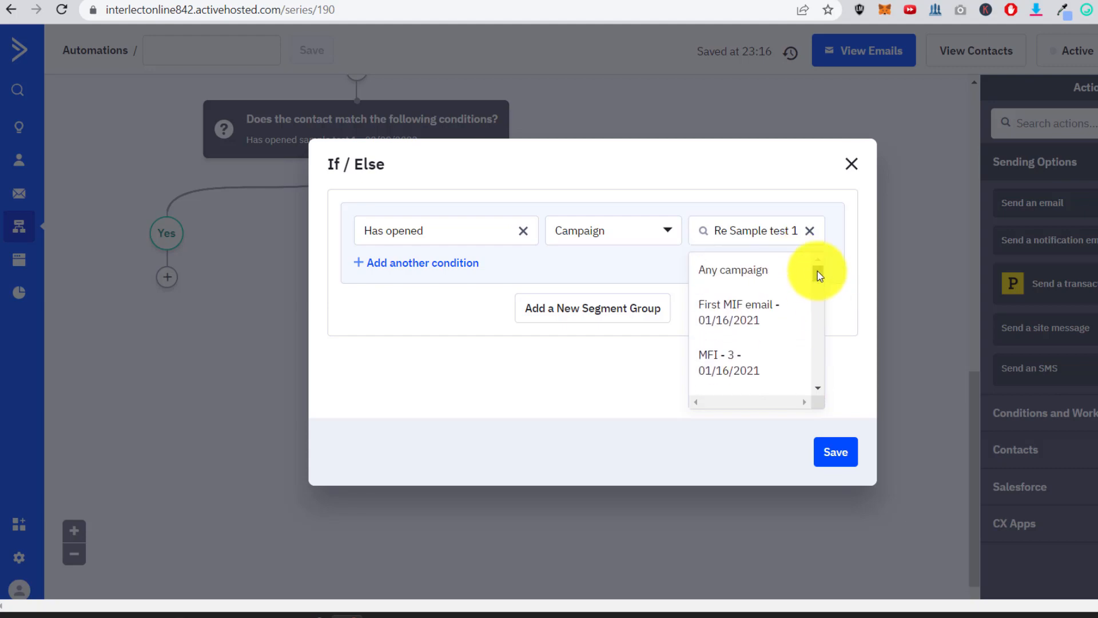
Search for "Sample test 1" instead, choose the Resend Sample Test 1 campaign and save the If/Else condition
click(737, 234)
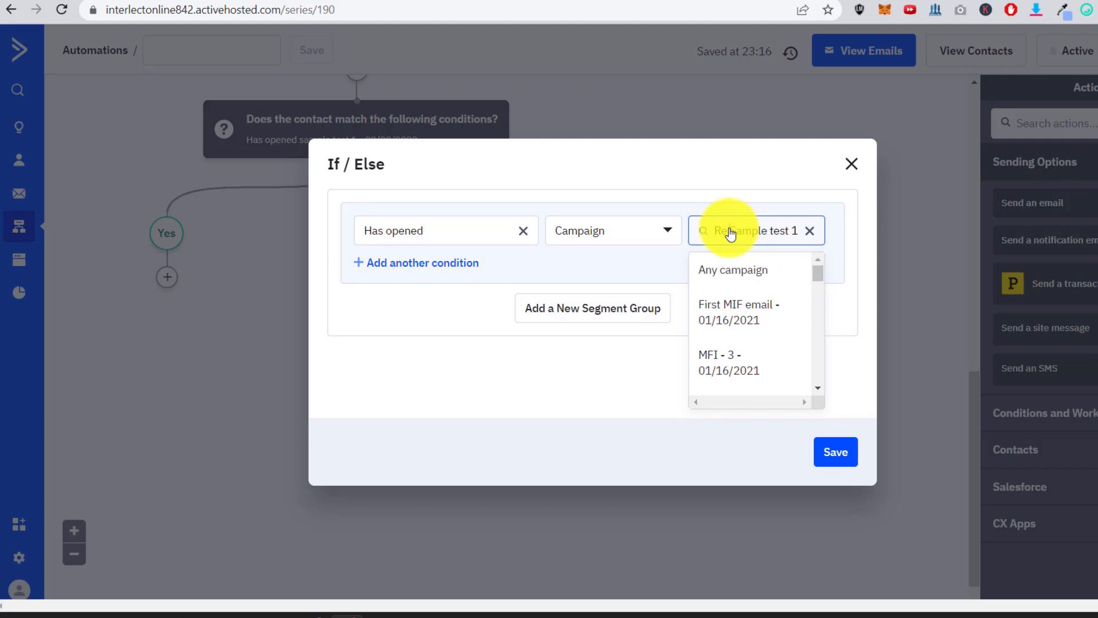
key(BackSpace)
key(BackSpace)
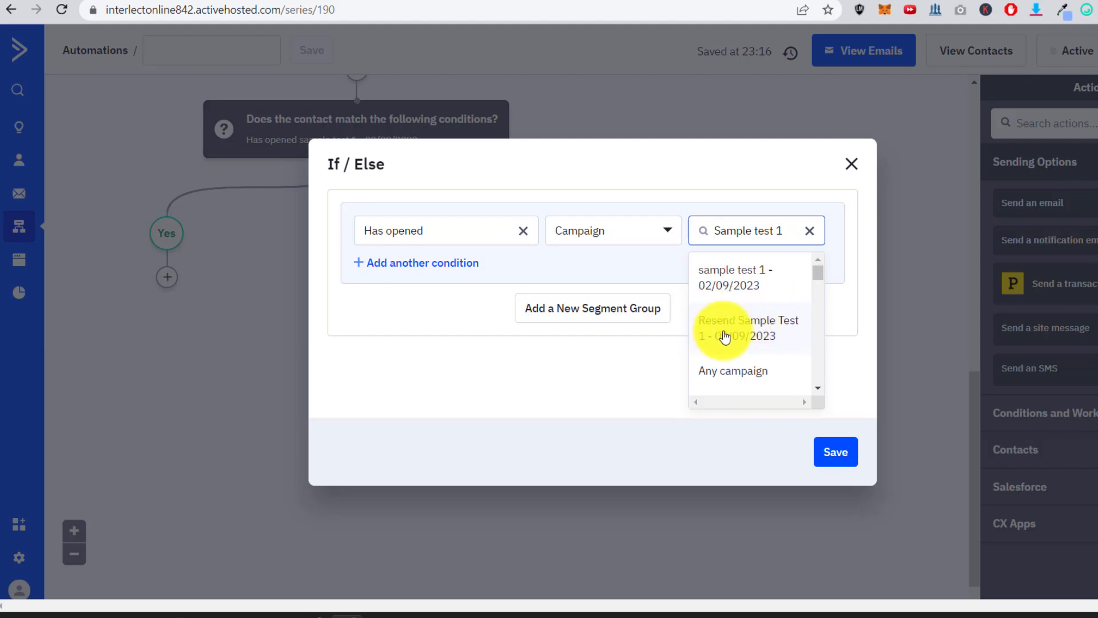
click(760, 328)
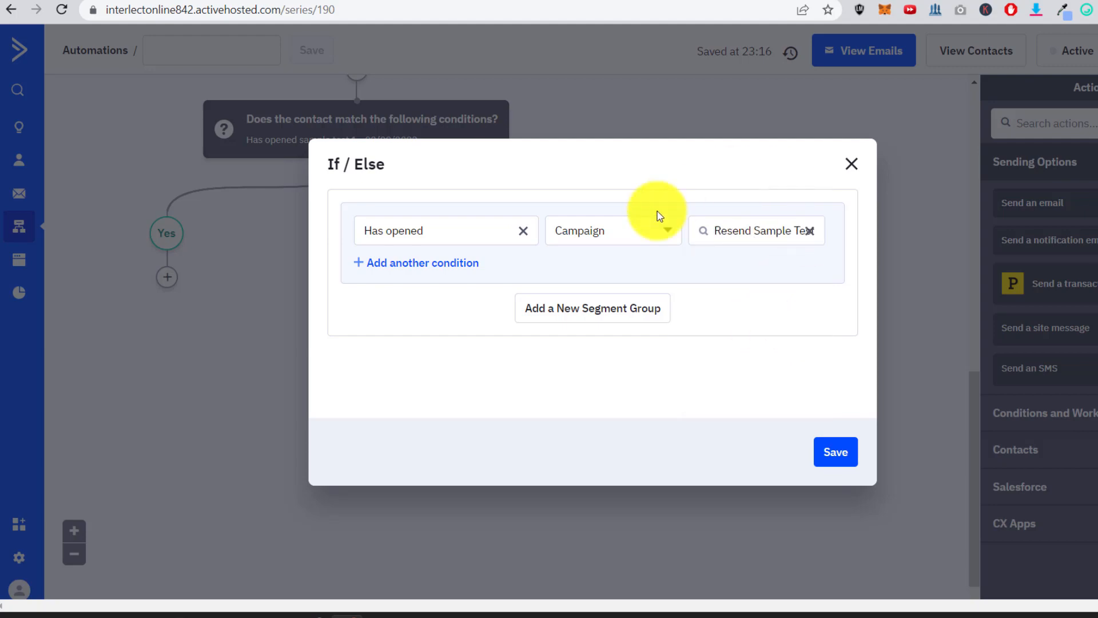
click(843, 453)
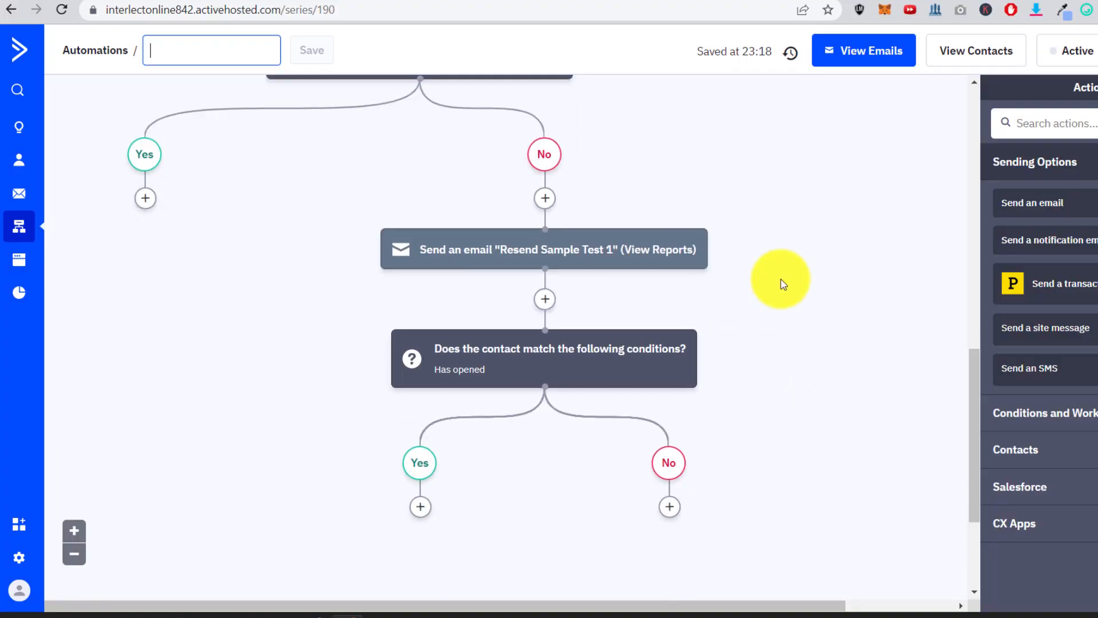
scroll(781, 279, down, 2)
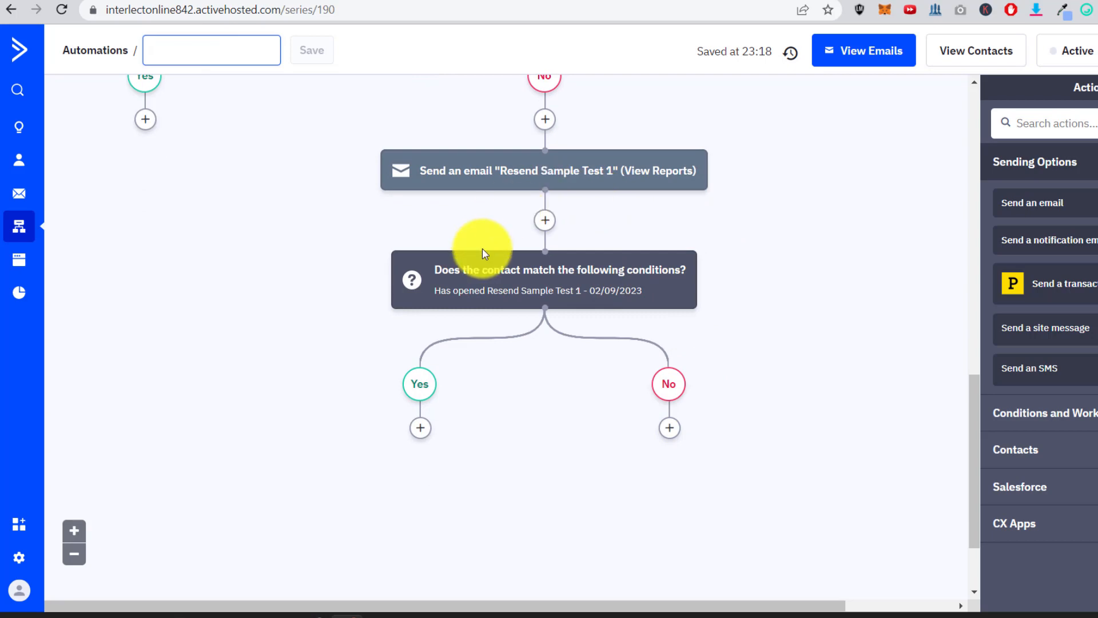
scroll(669, 286, up, 8)
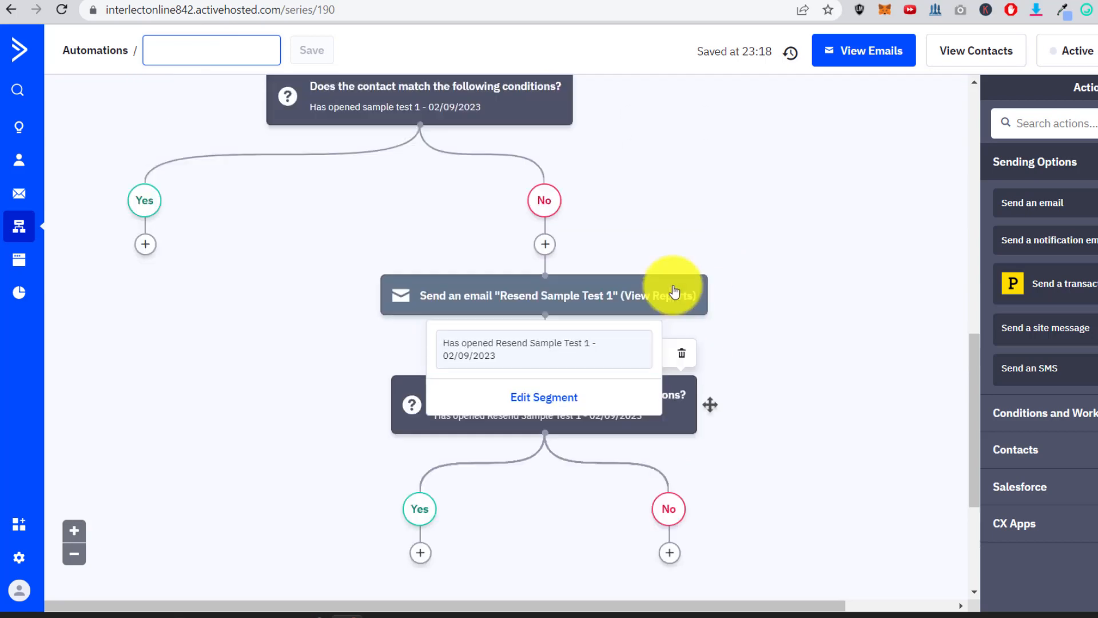
scroll(673, 278, up, 3)
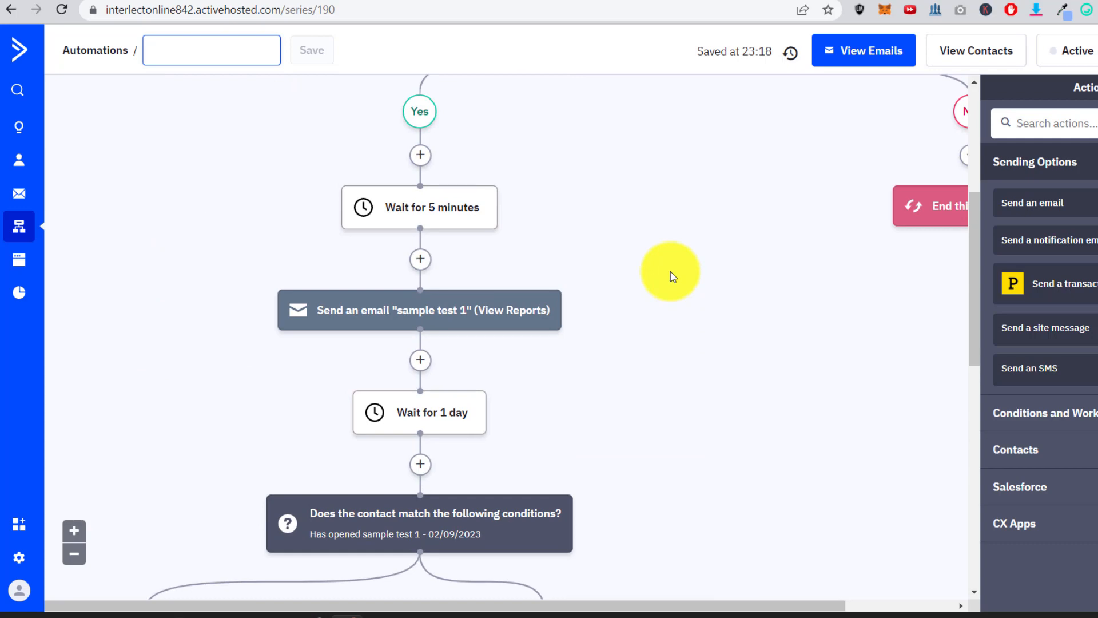
scroll(673, 277, down, 1)
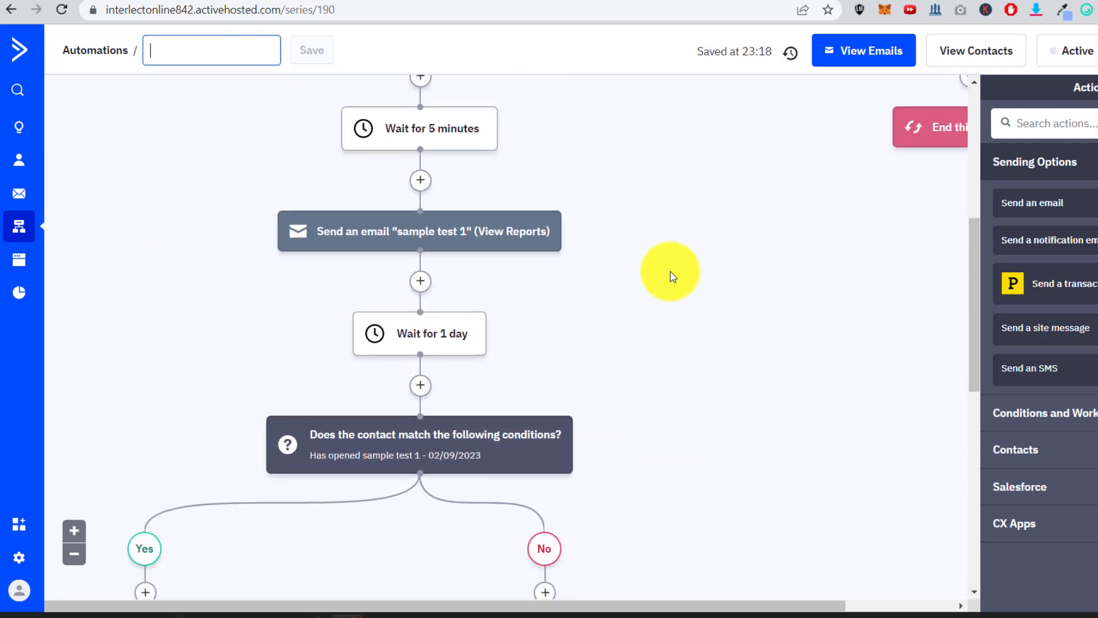
scroll(672, 277, down, 9)
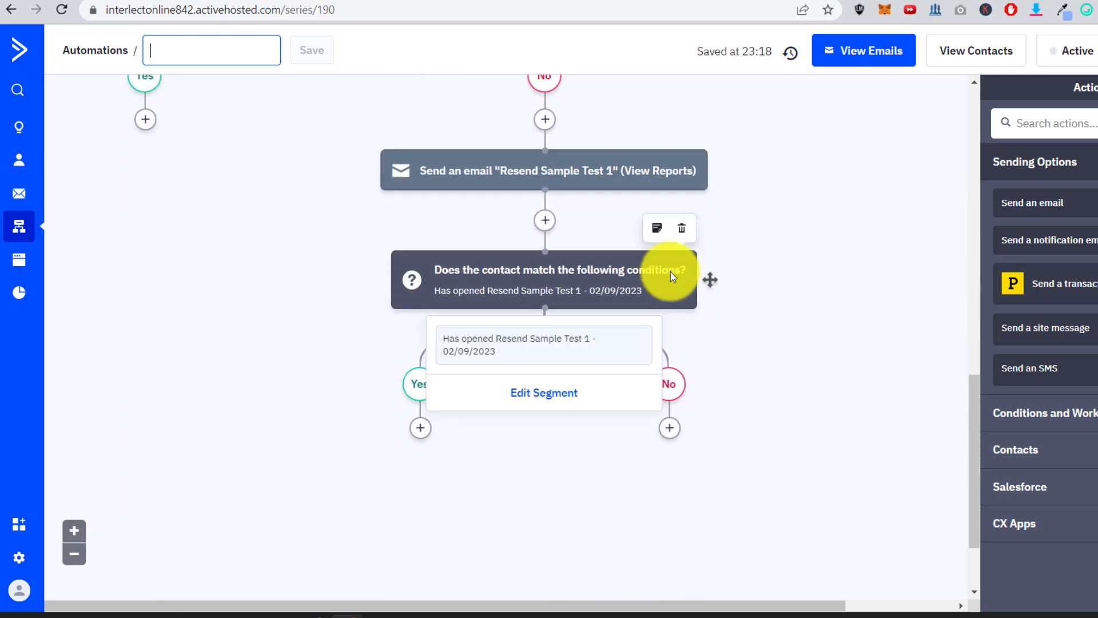
scroll(672, 278, down, 1)
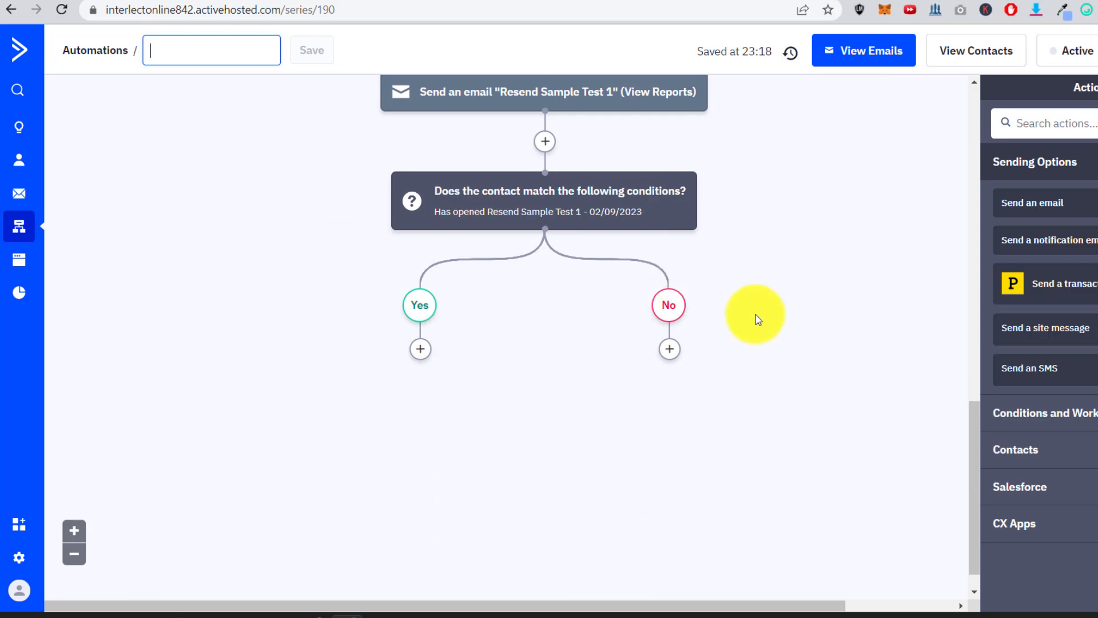
Add an action that applies the ToBeDeleted tag on the No branch of the Resend Sample Test 1 check
click(675, 350)
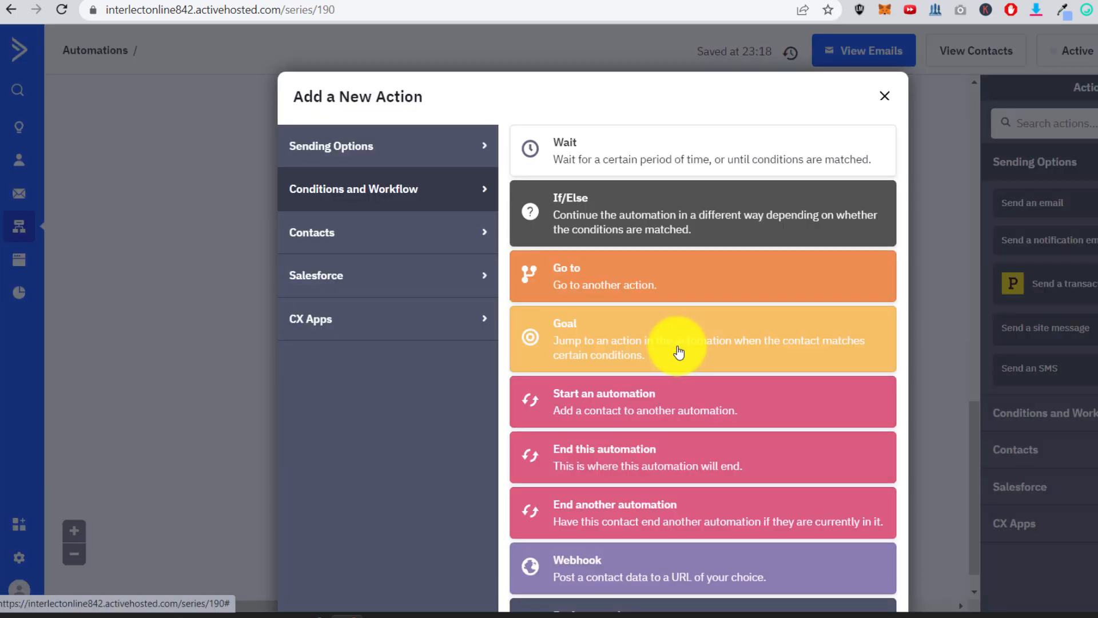
scroll(736, 331, down, 2)
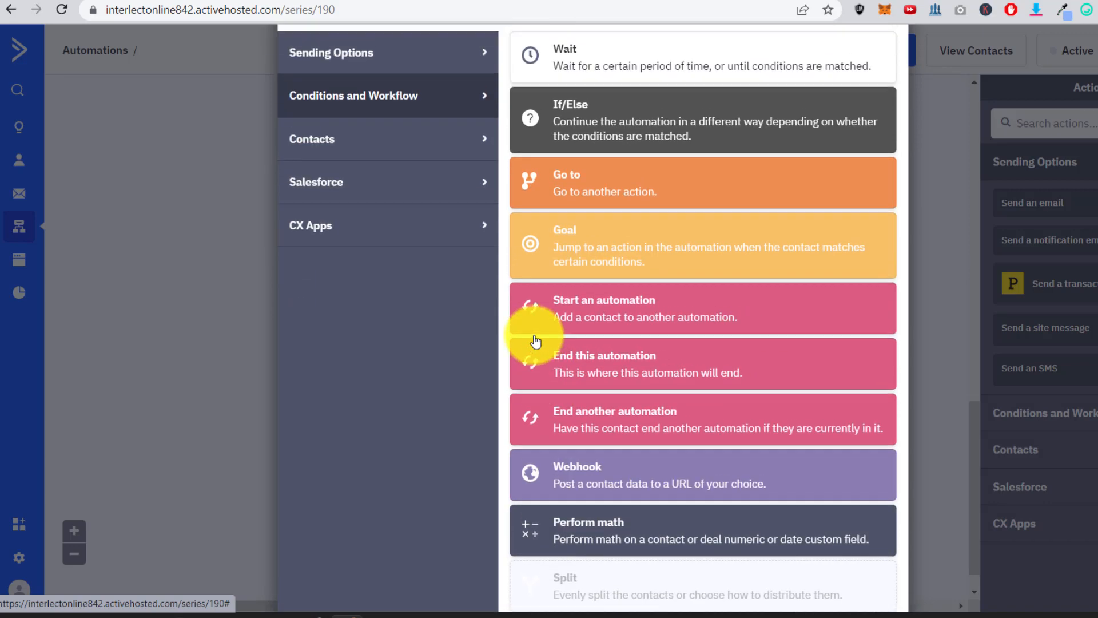
scroll(536, 341, up, 2)
click(298, 231)
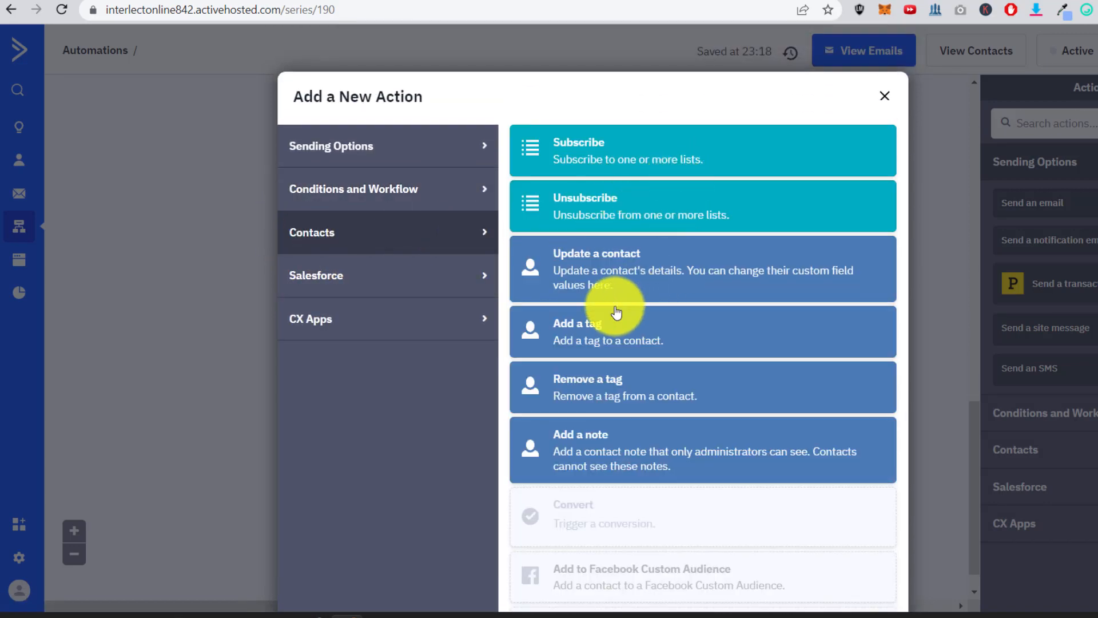
click(606, 327)
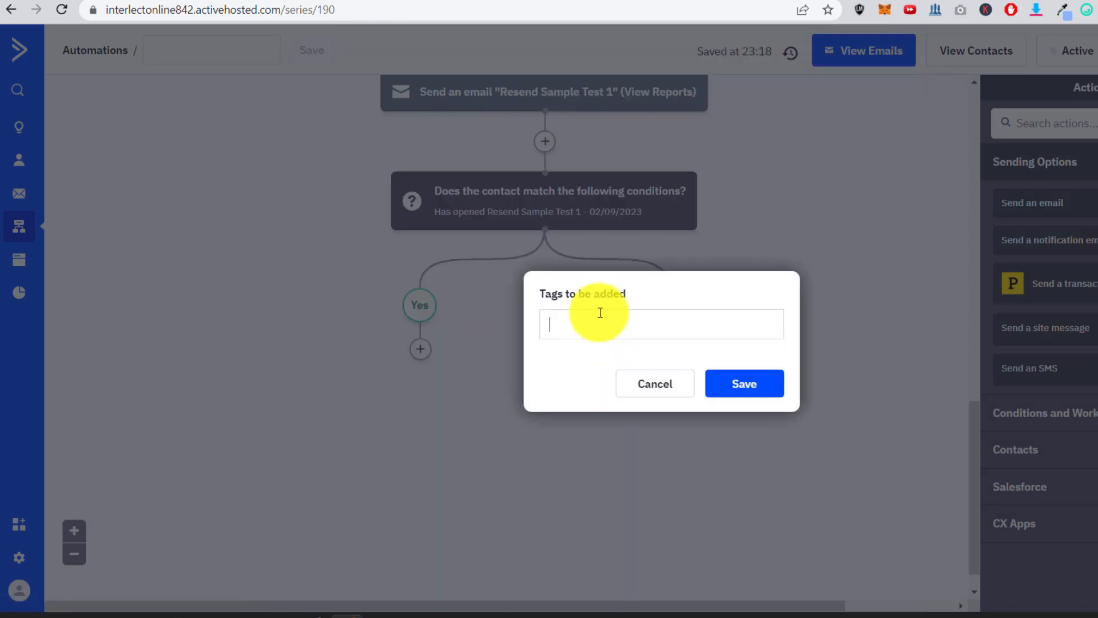
text(t)
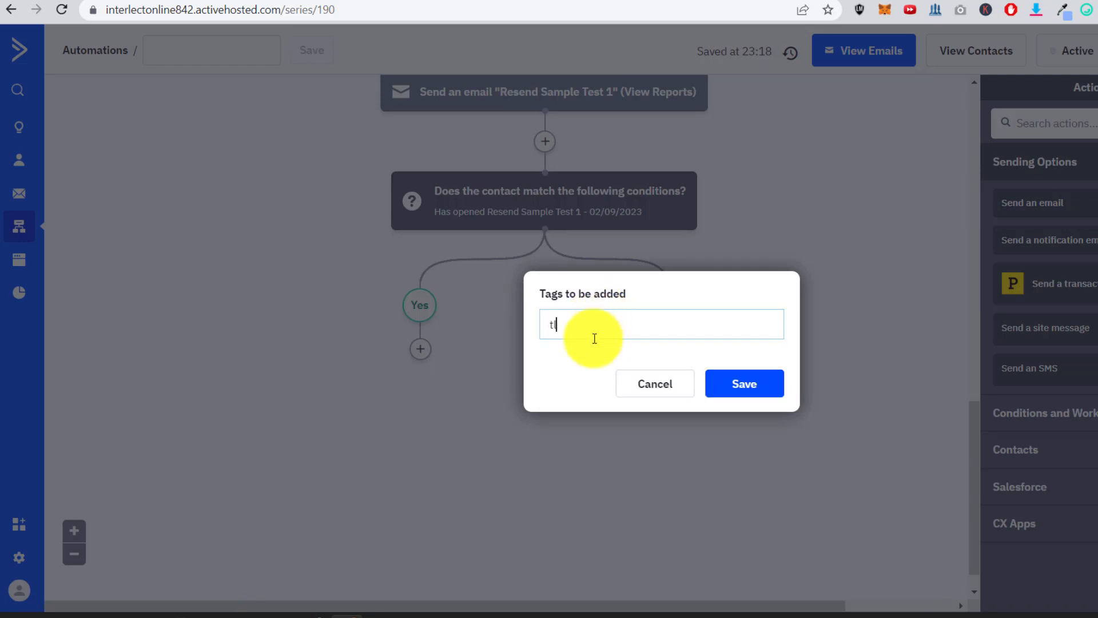
text(lobe)
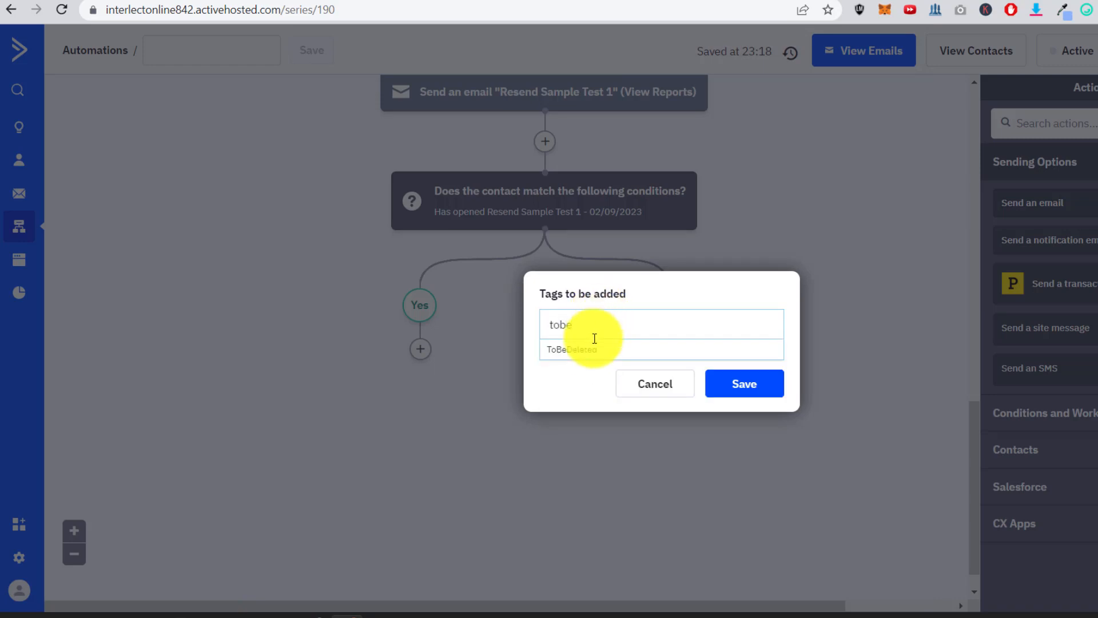
click(588, 349)
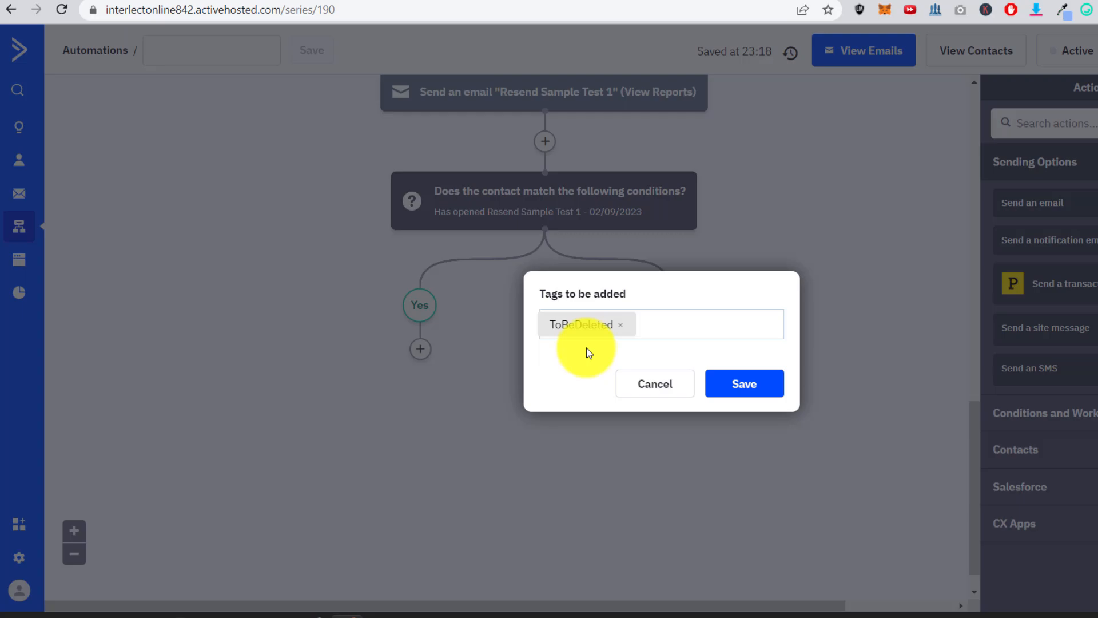
click(739, 385)
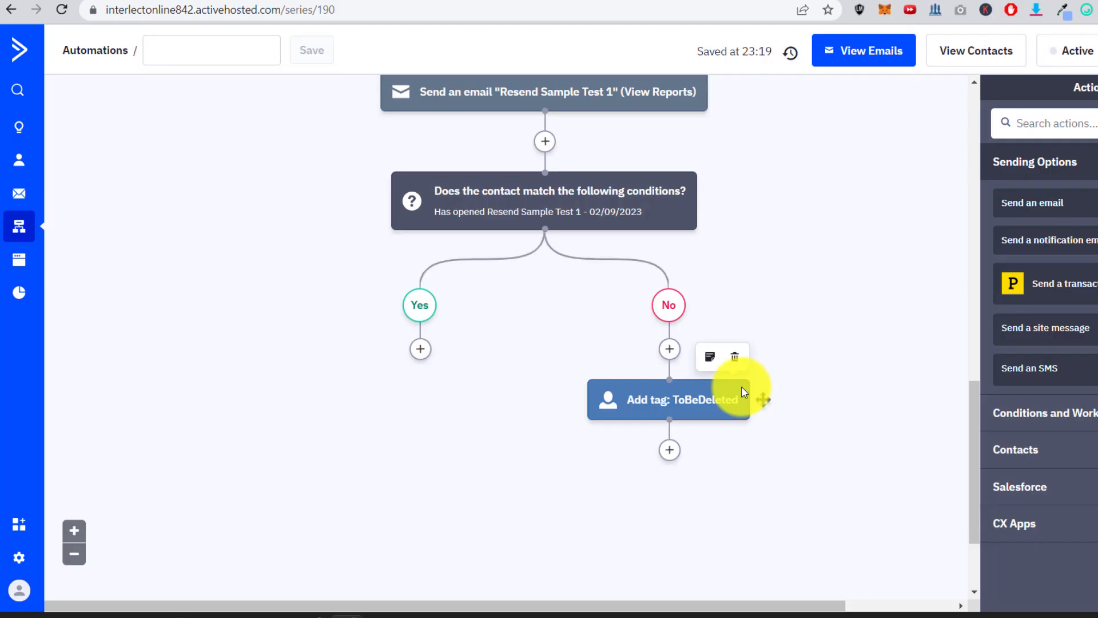
Add an End this automation action below the ToBeDeleted tag action
click(669, 450)
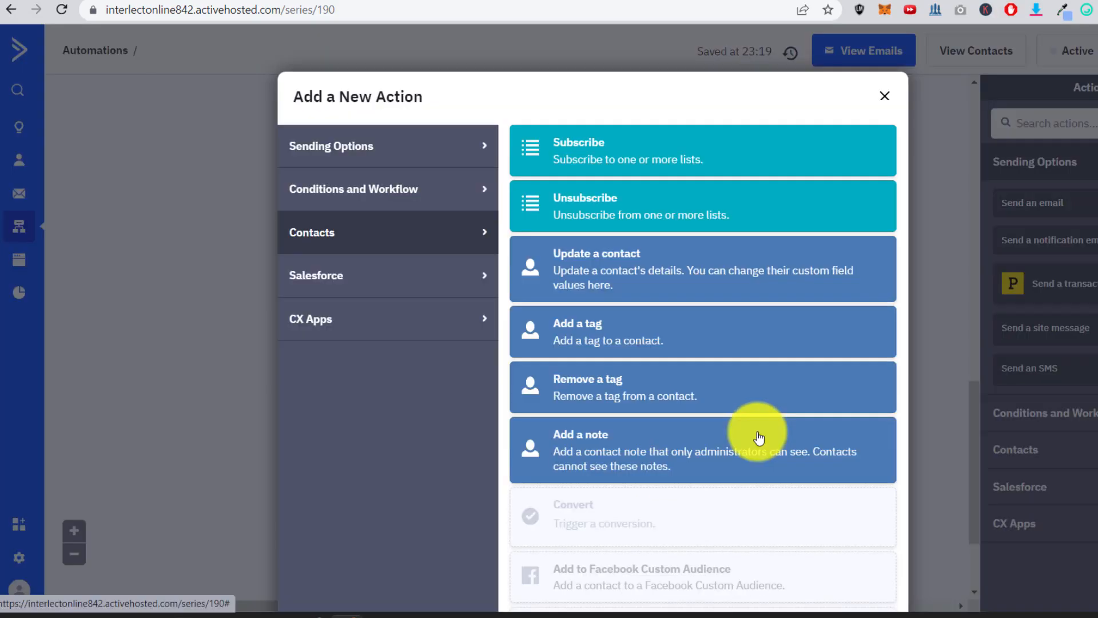
click(314, 190)
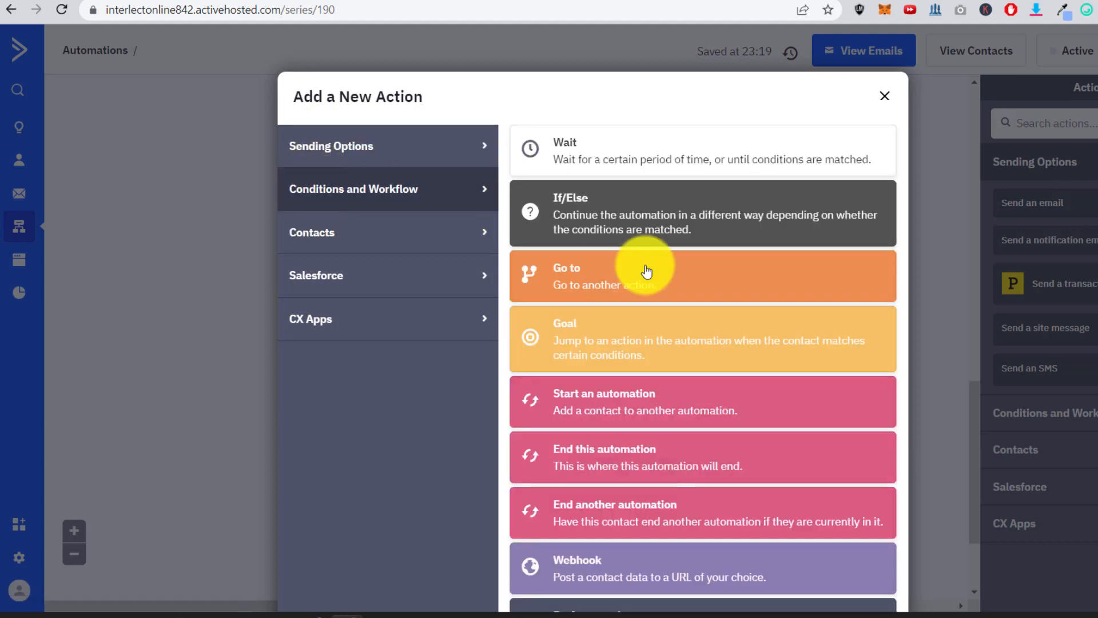
scroll(646, 299, down, 1)
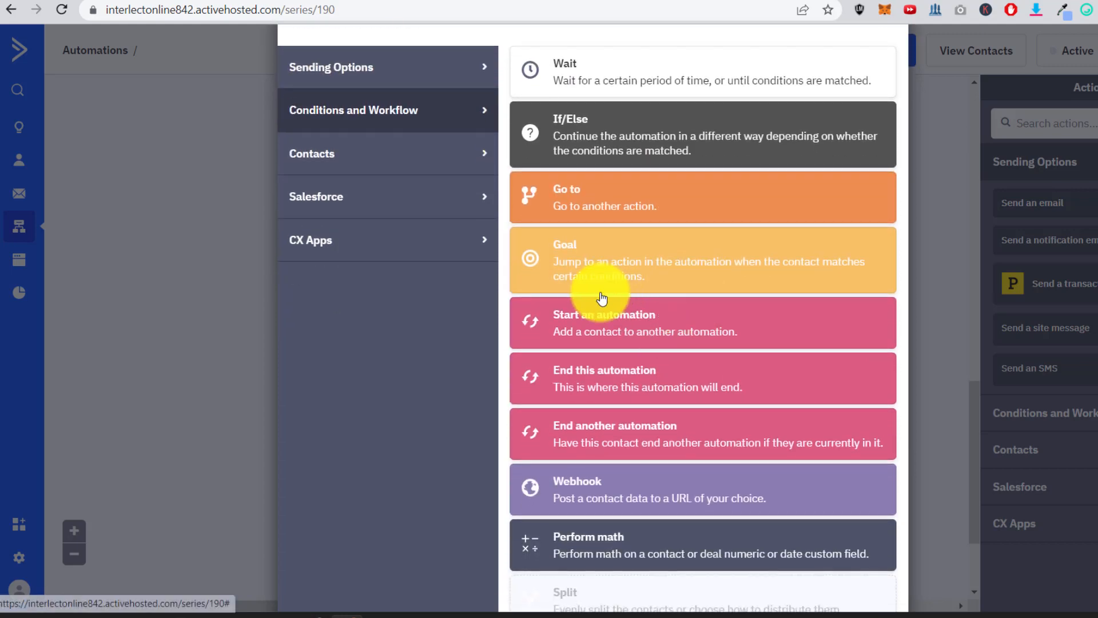
click(589, 387)
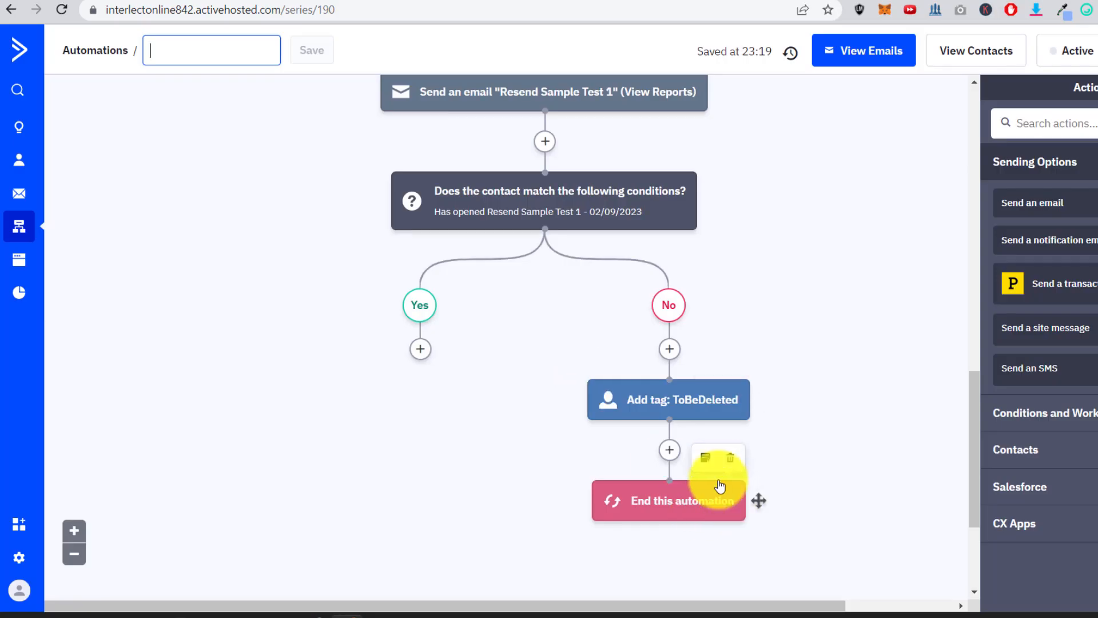
Insert an Unsubscribe action between the ToBeDeleted tag and the End this automation action
click(673, 452)
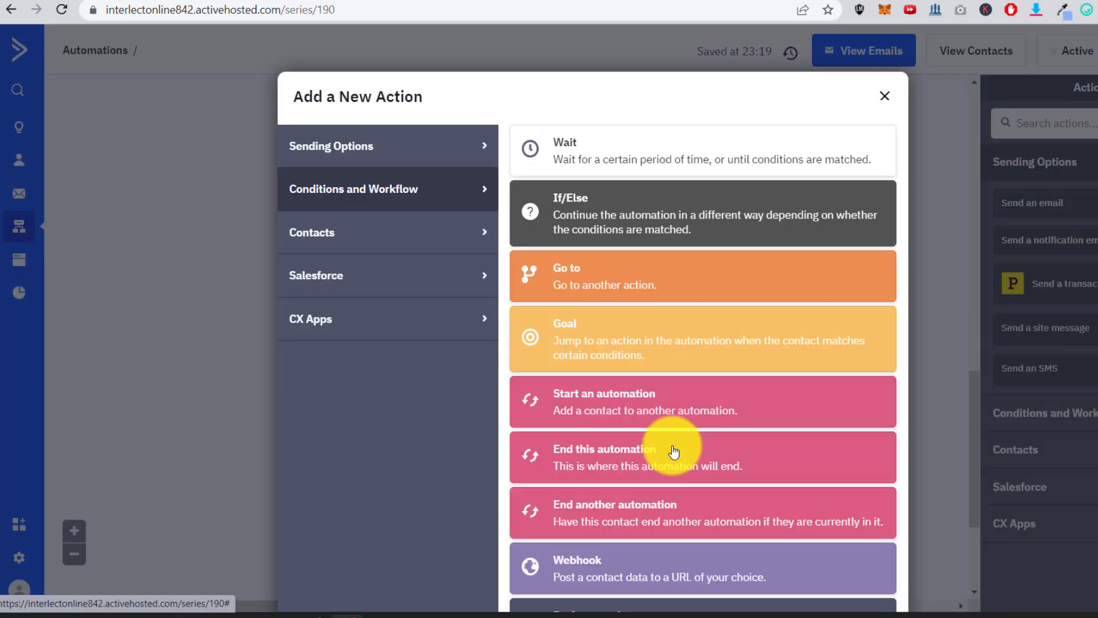
scroll(672, 435, down, 1)
scroll(671, 424, up, 2)
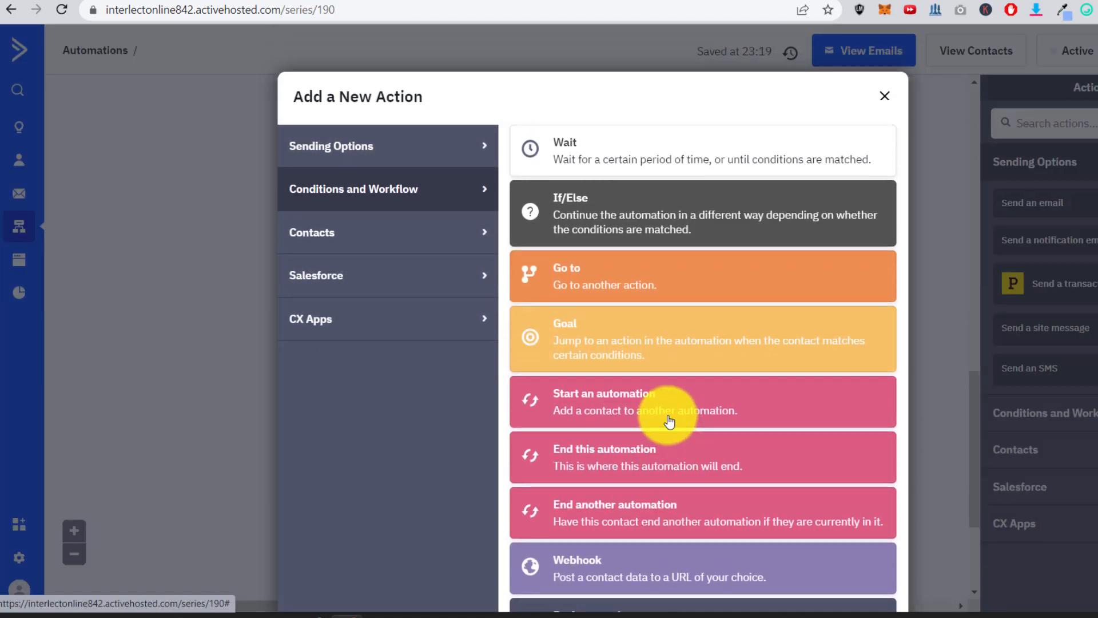
scroll(666, 373, down, 1)
click(319, 153)
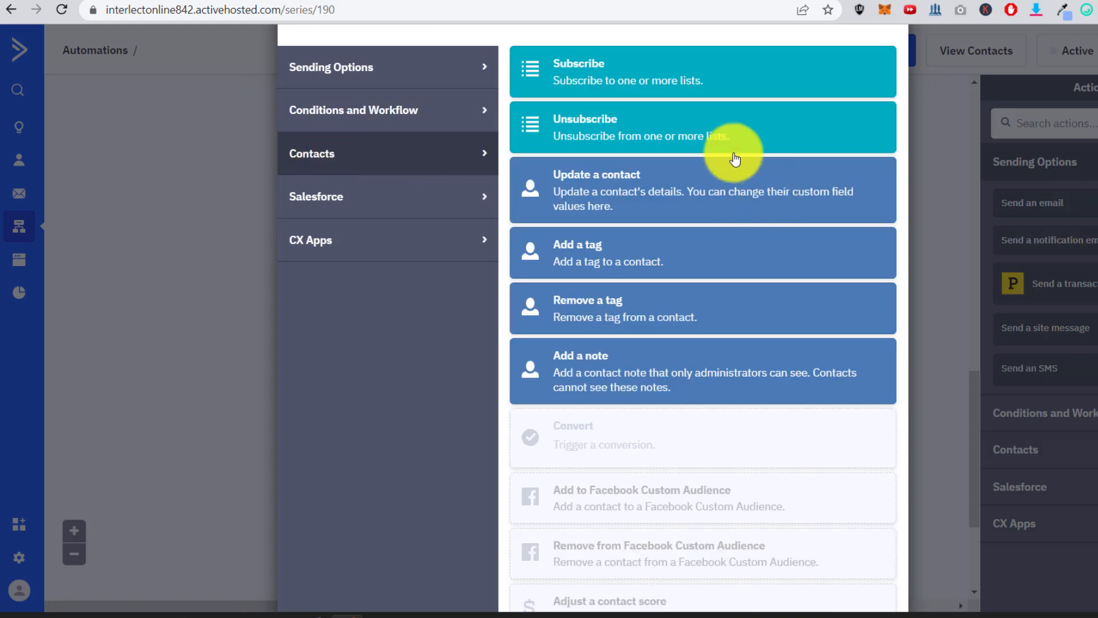
scroll(629, 321, up, 1)
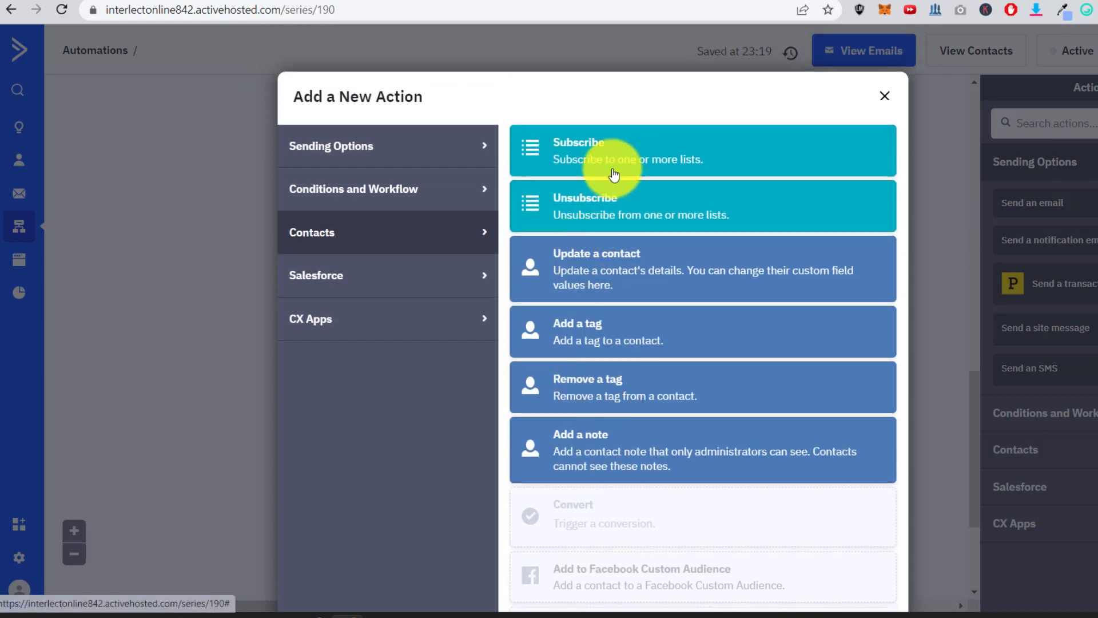
click(607, 212)
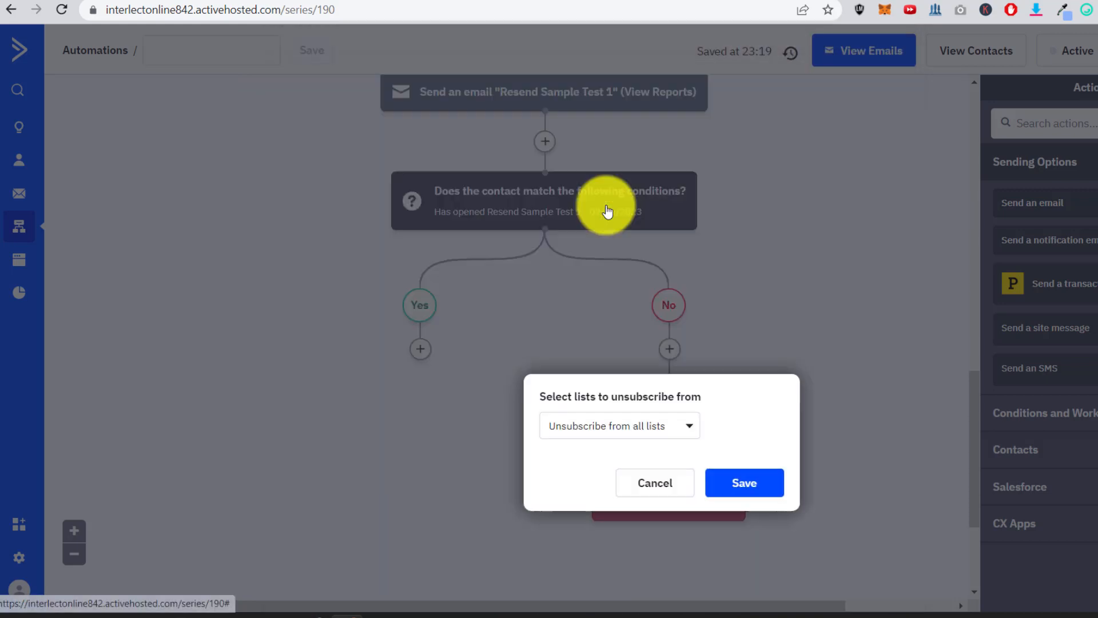
Search the unsubscribe lists for "lead", select only the Lead MAG list and save the Unsubscribe action
click(667, 430)
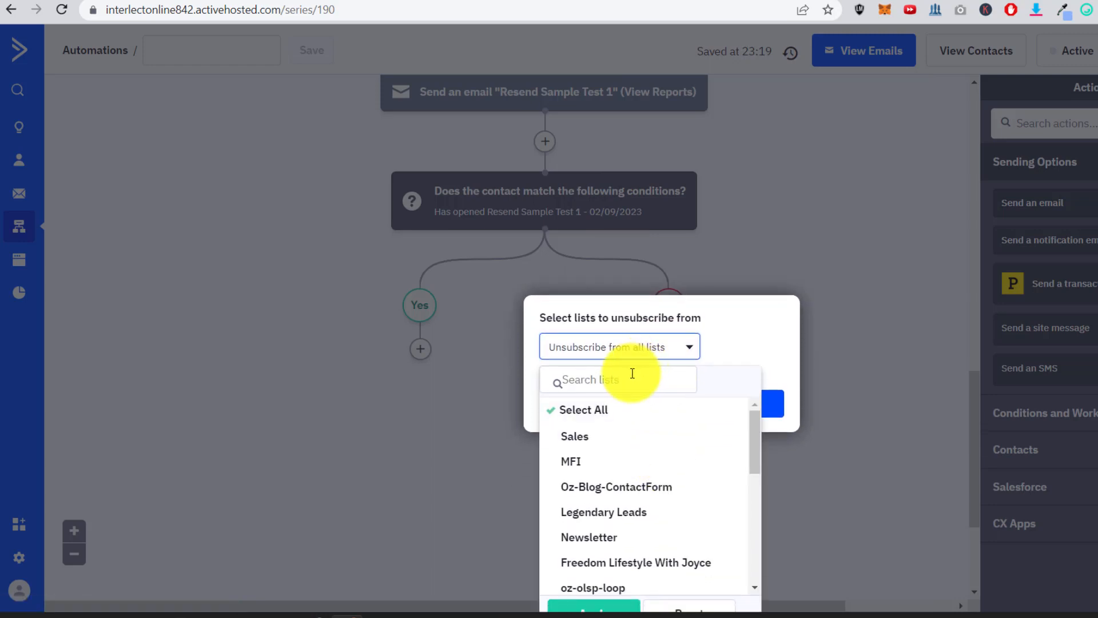
click(633, 374)
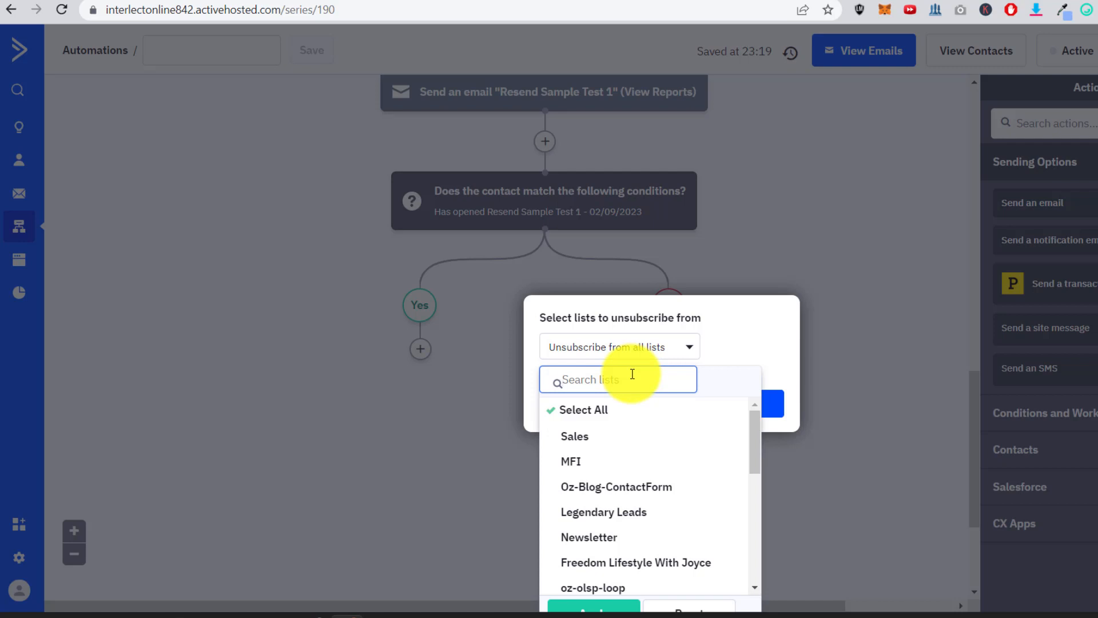
text(lead)
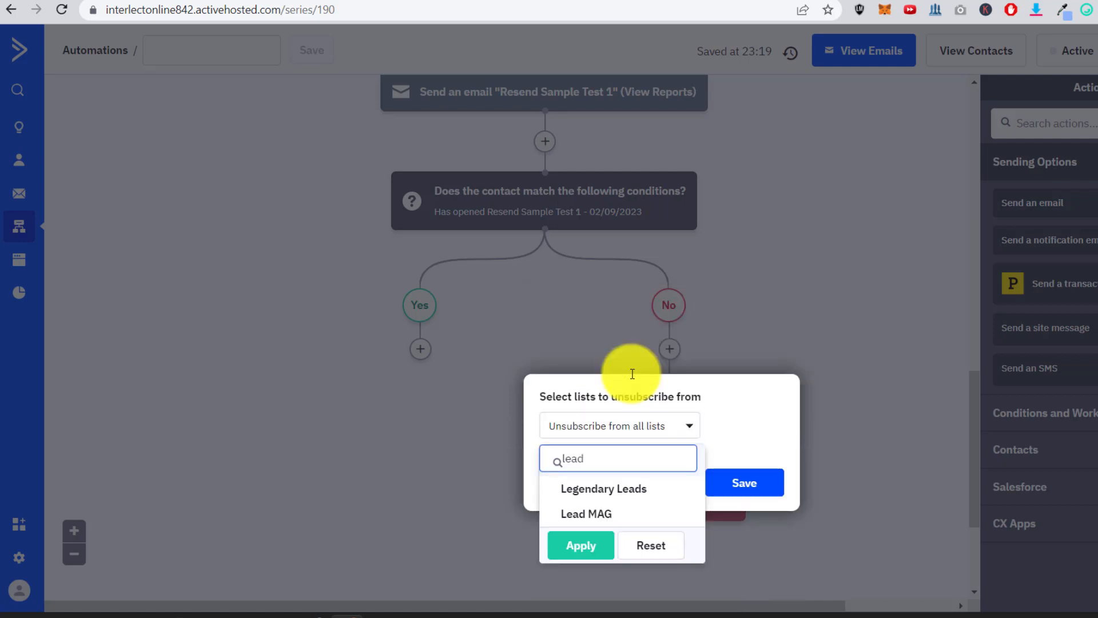
click(588, 515)
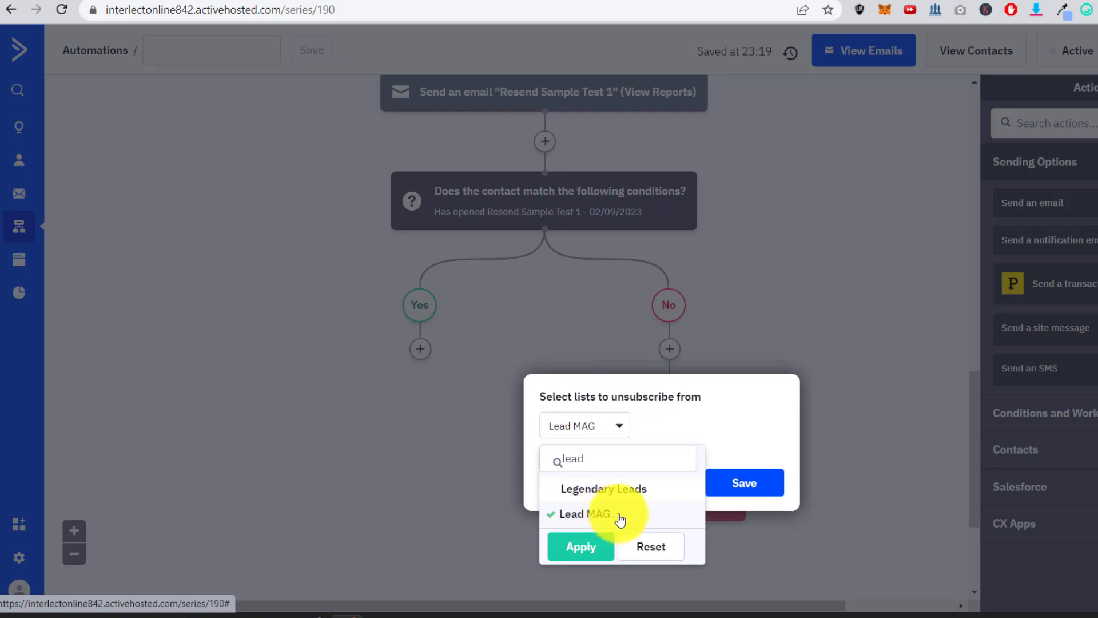
click(598, 548)
click(745, 484)
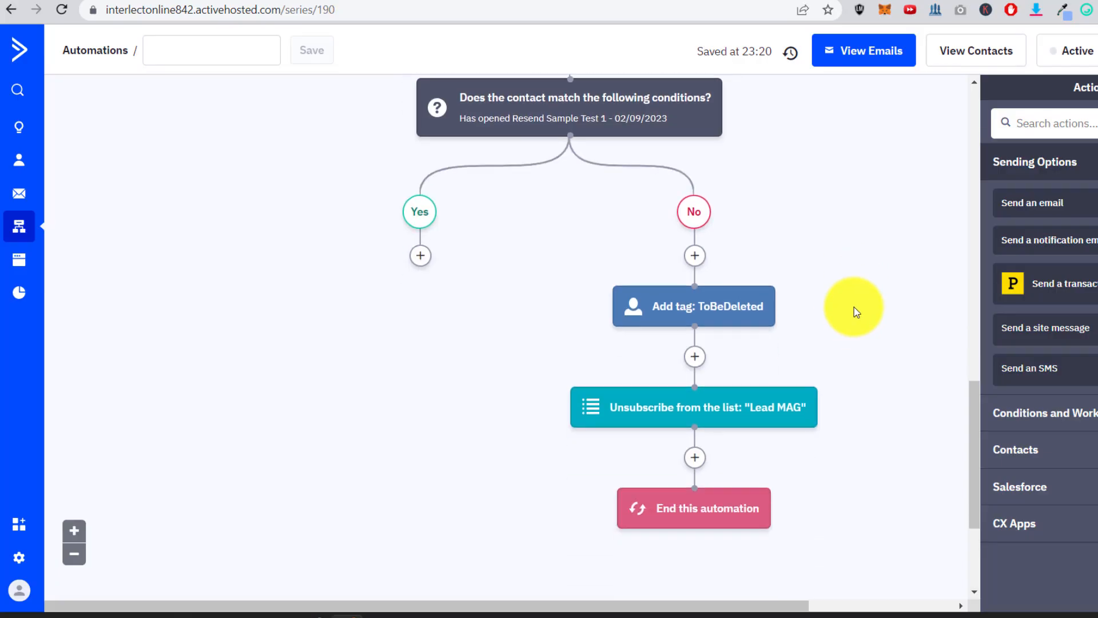
Review the Resend Sample Test 1 condition, its Yes and No branches, and the open Yes branch of the sample test 1 check
scroll(856, 312, down, 1)
scroll(856, 312, up, 2)
click(515, 192)
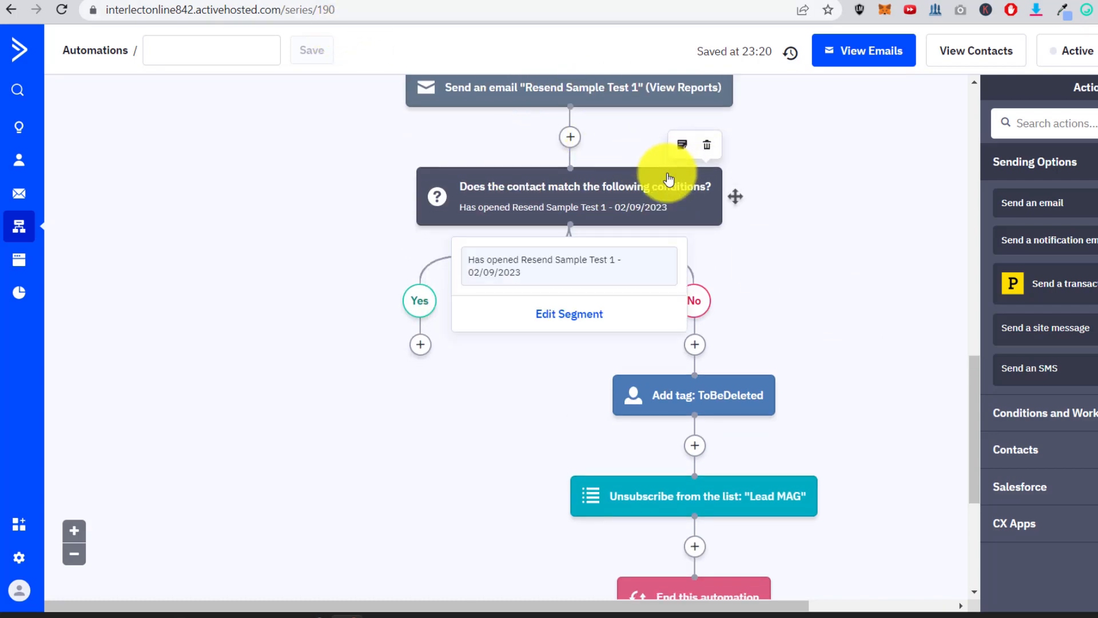
scroll(629, 166, down, 3)
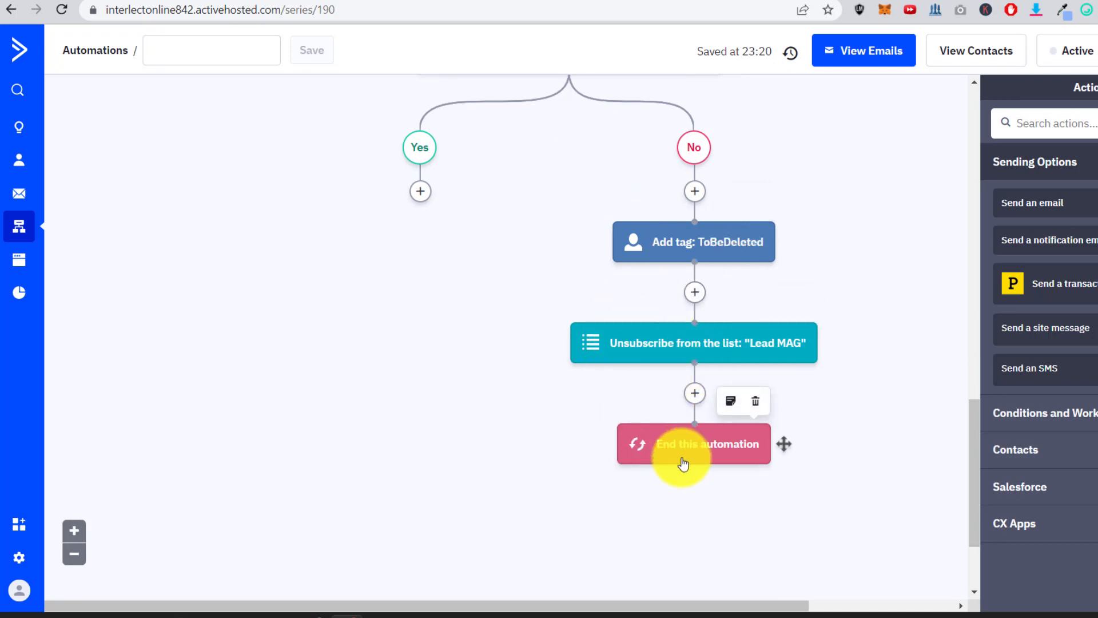
scroll(684, 463, up, 5)
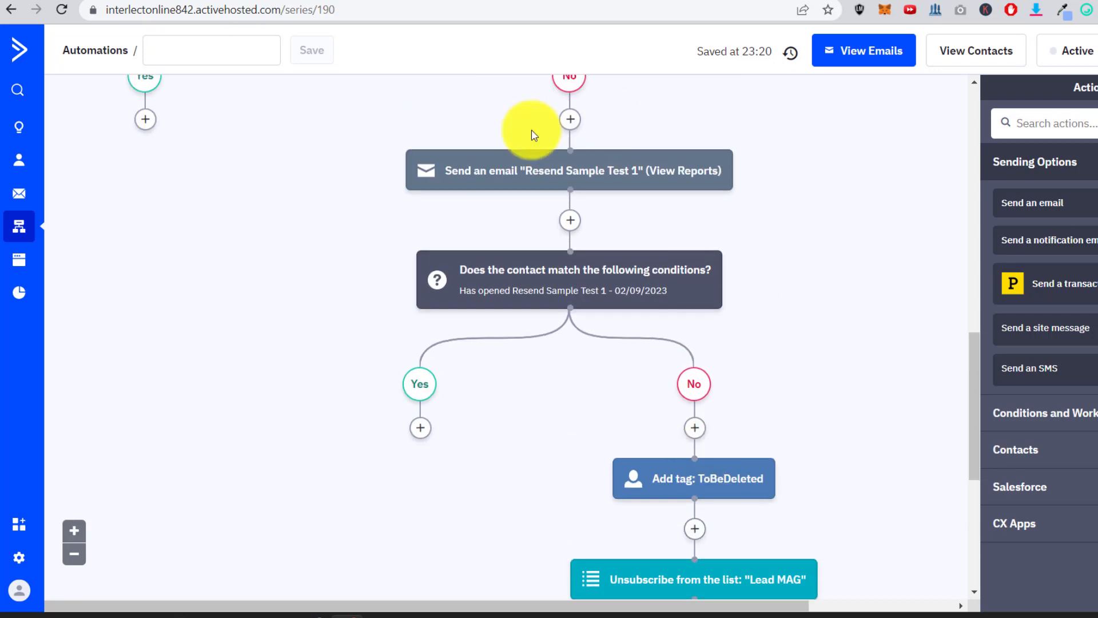
mouse_move(563, 258)
scroll(497, 194, down, 2)
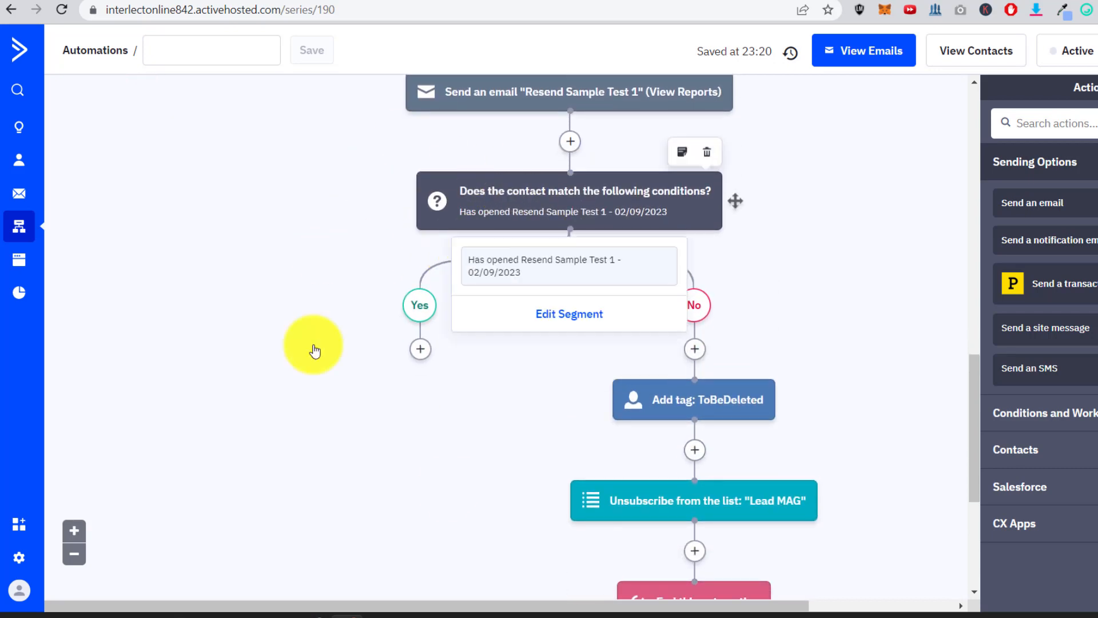
scroll(451, 250, up, 5)
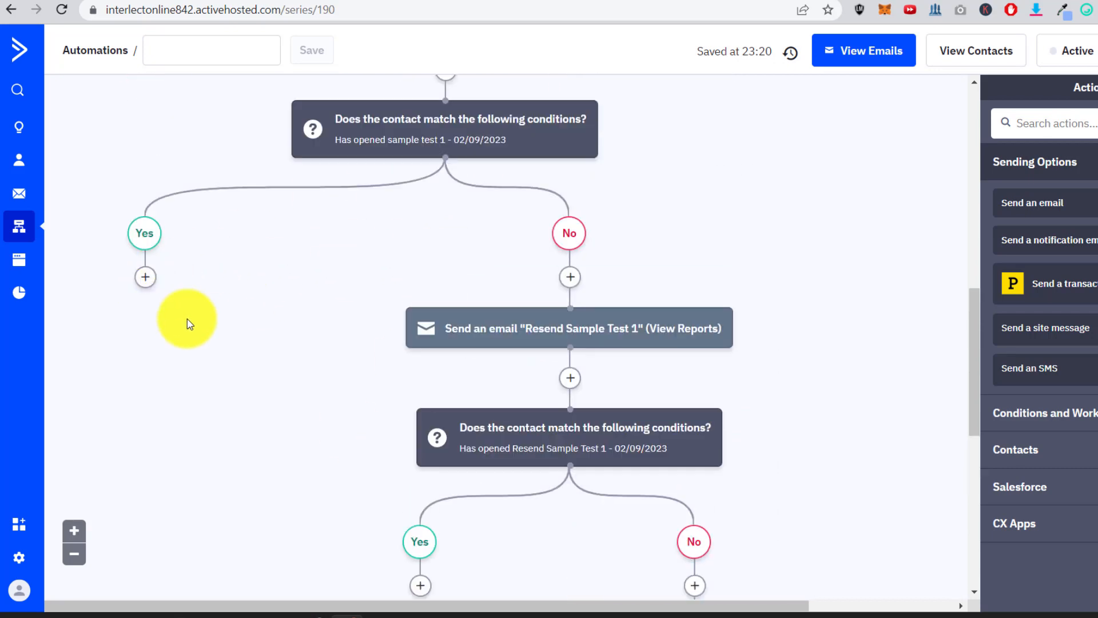
scroll(549, 469, down, 2)
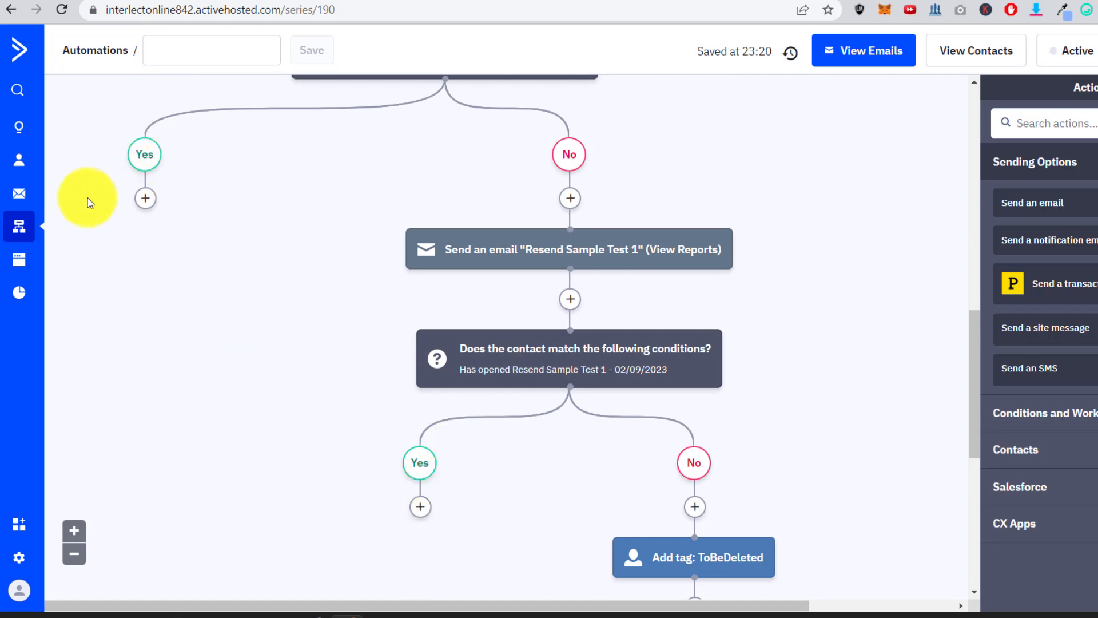
Add a Send an email action on the Yes branch of the sample test 1 check, named "test sample 2" and started with a template
click(146, 198)
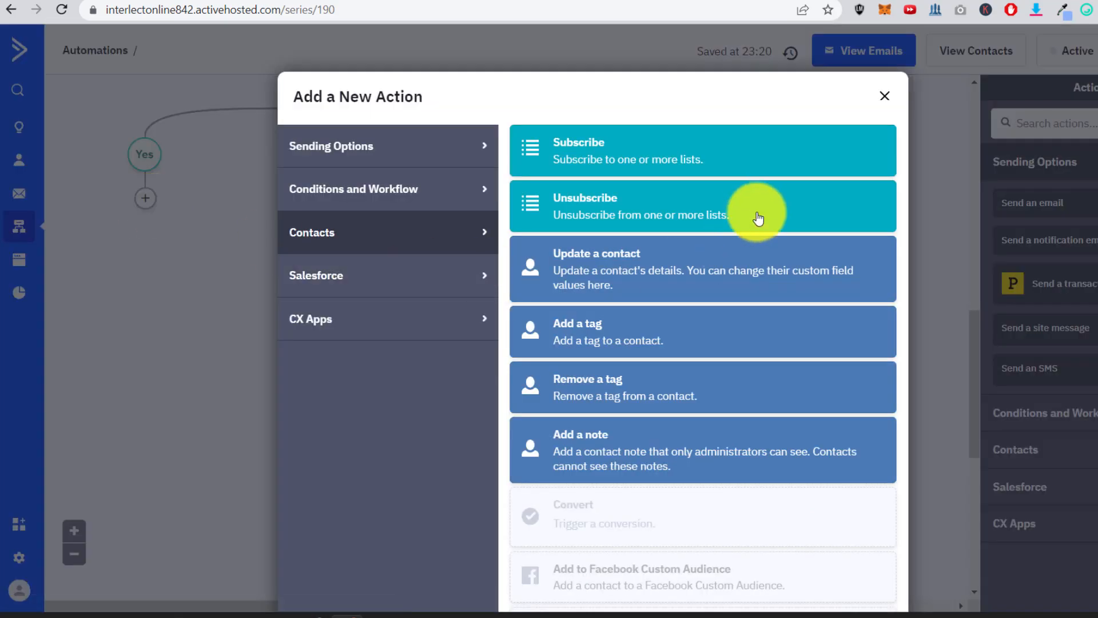
click(395, 146)
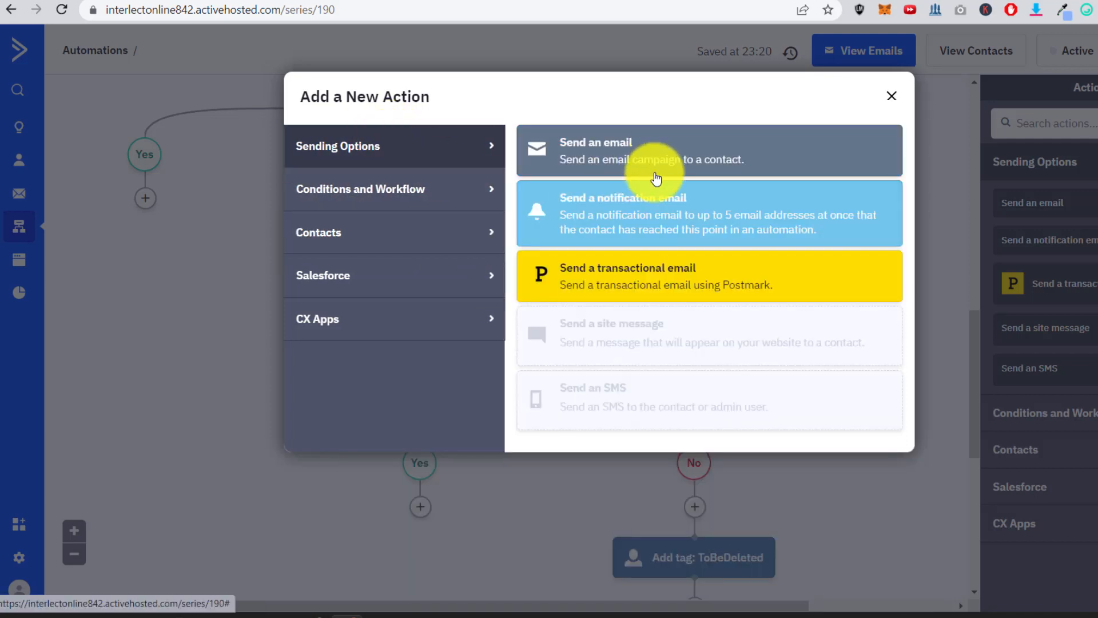
click(579, 169)
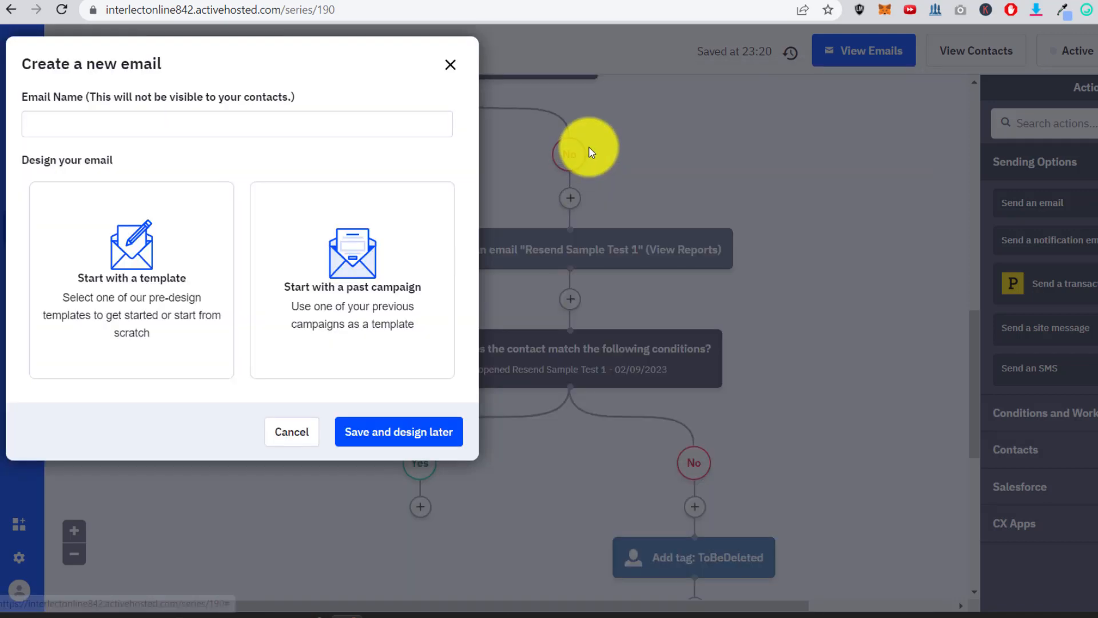
click(133, 124)
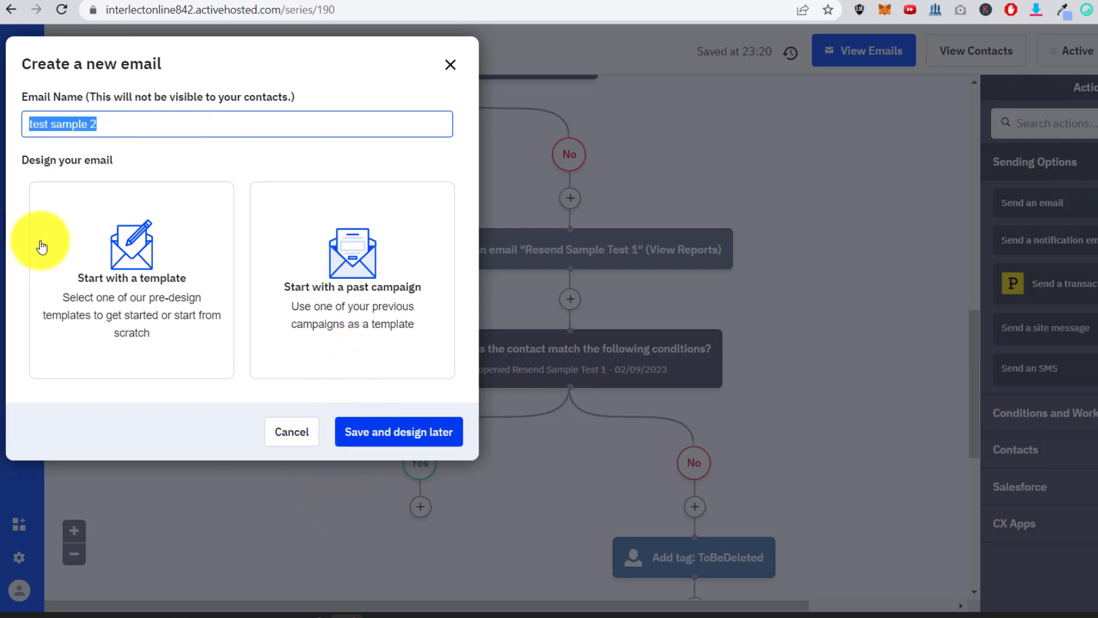
click(93, 252)
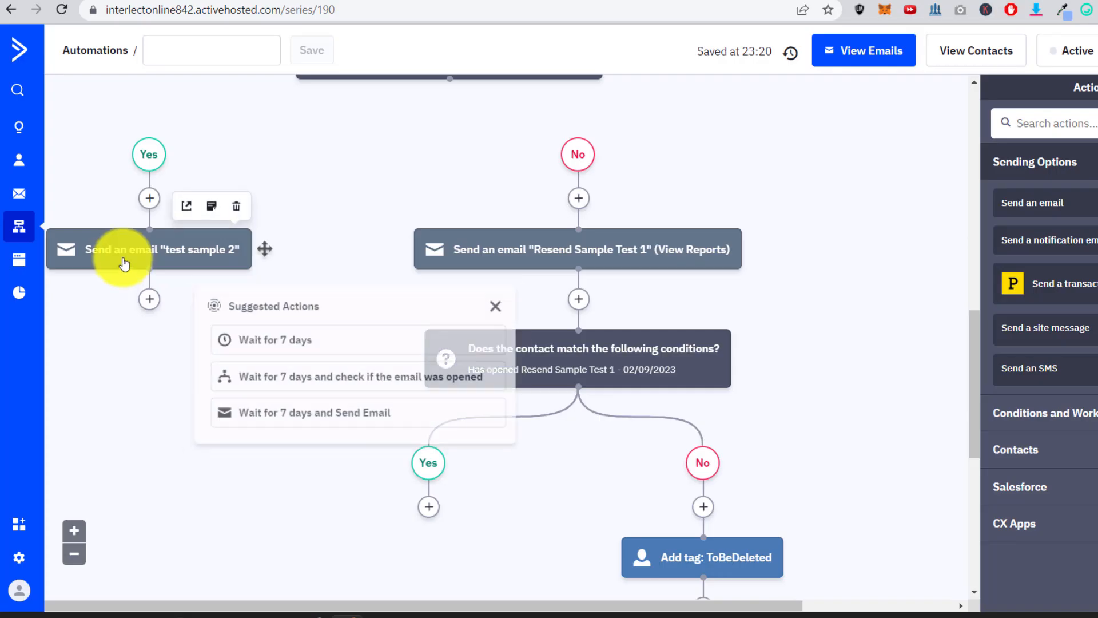
click(292, 338)
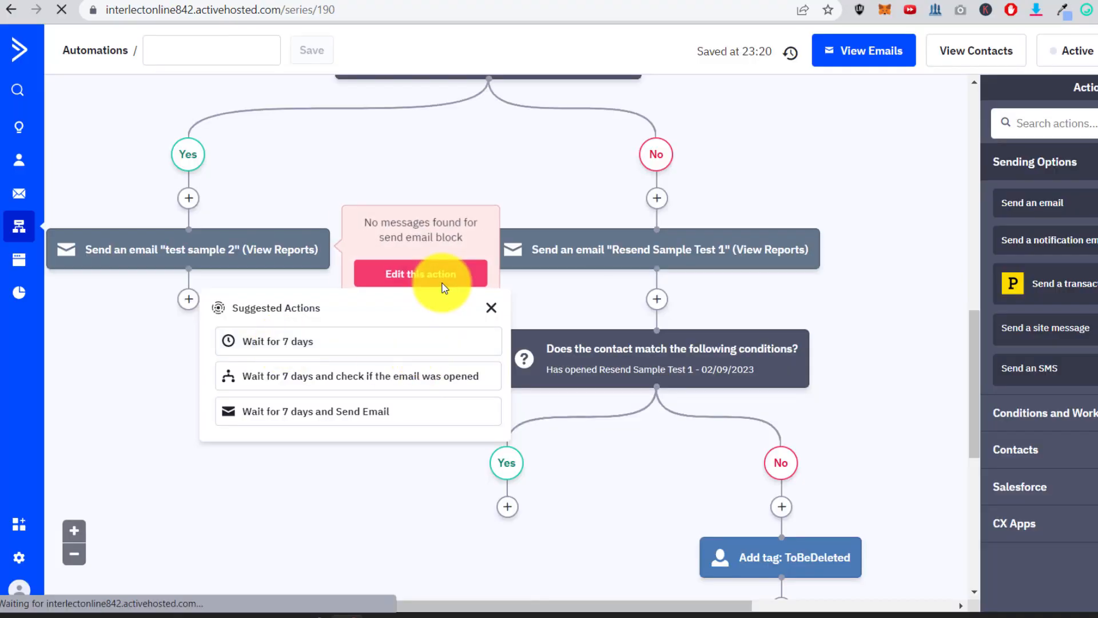
click(445, 280)
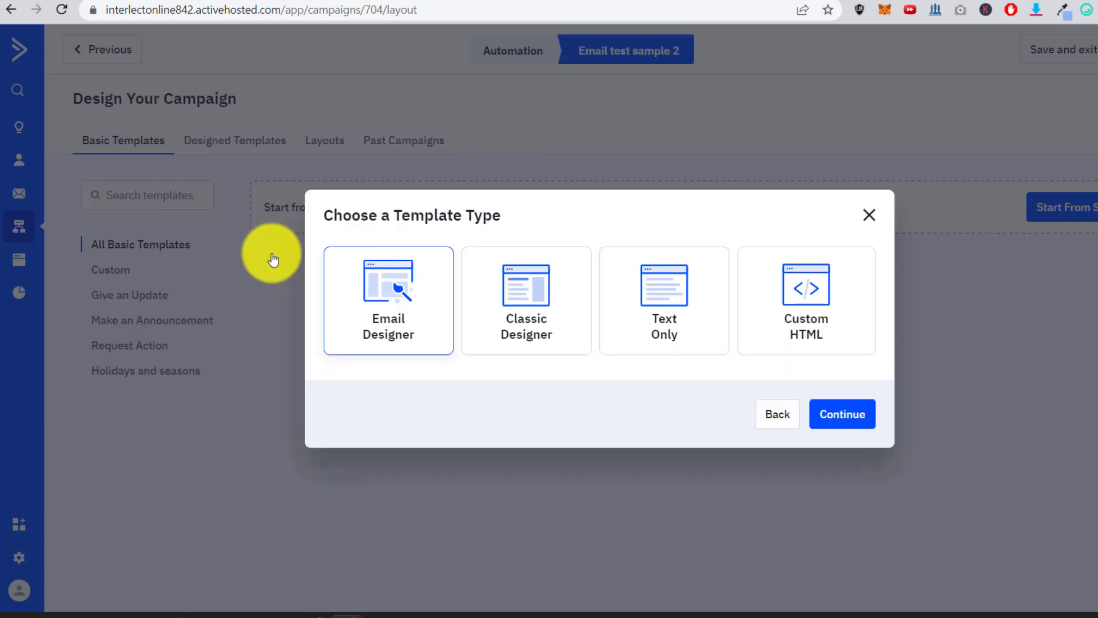
Choose the Classic Designer template type and base the email on the past campaign Resend Sample Test 1
click(522, 321)
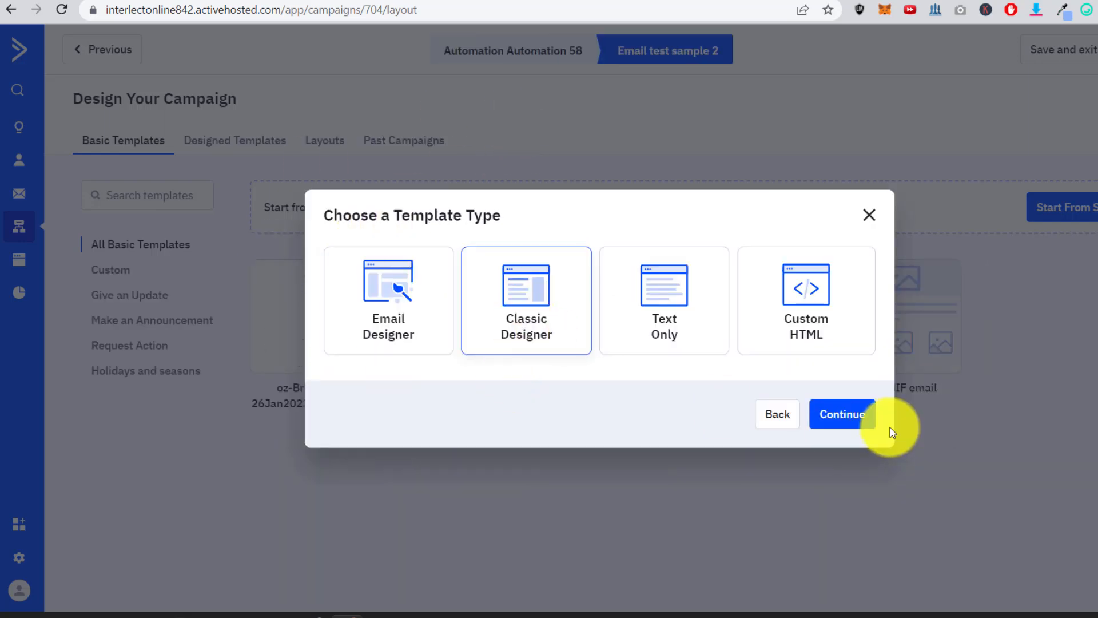
click(841, 414)
mouse_move(477, 280)
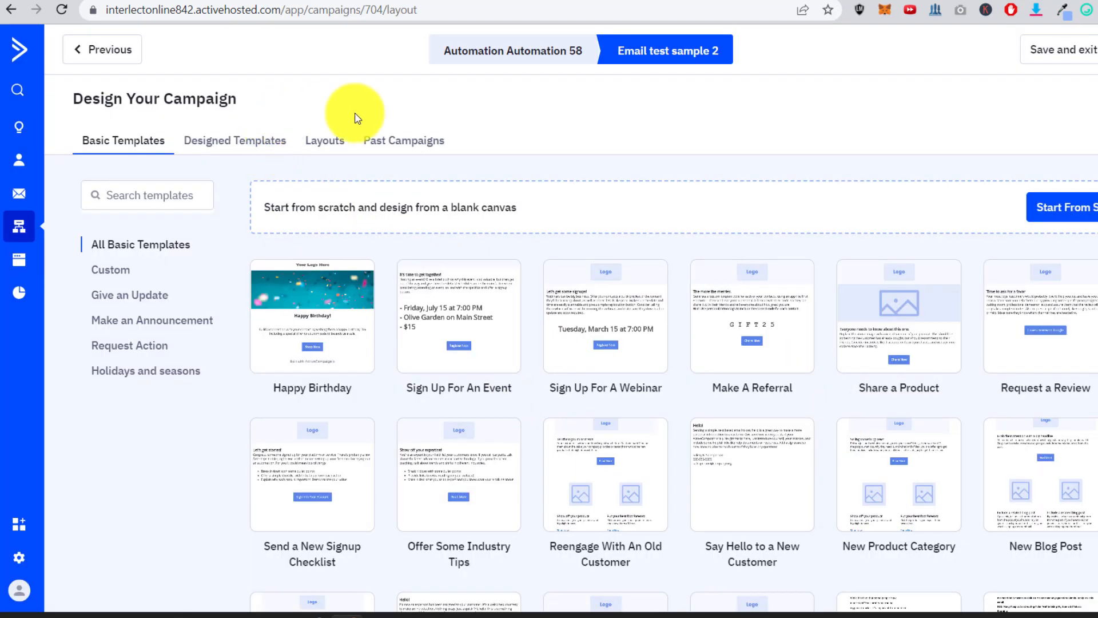
click(395, 140)
mouse_move(308, 314)
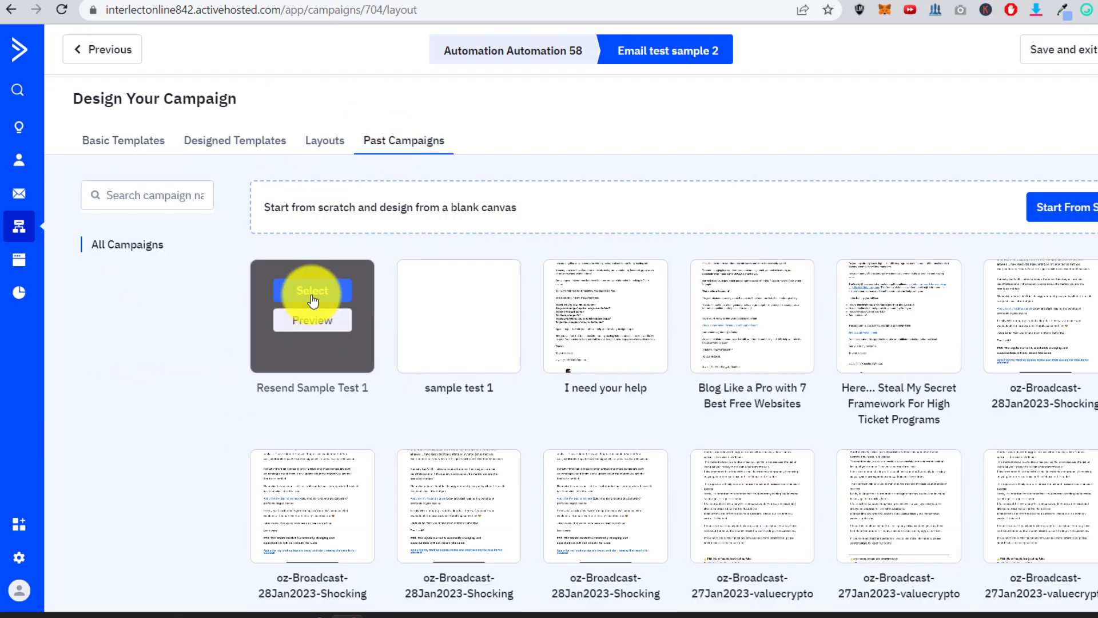
click(312, 290)
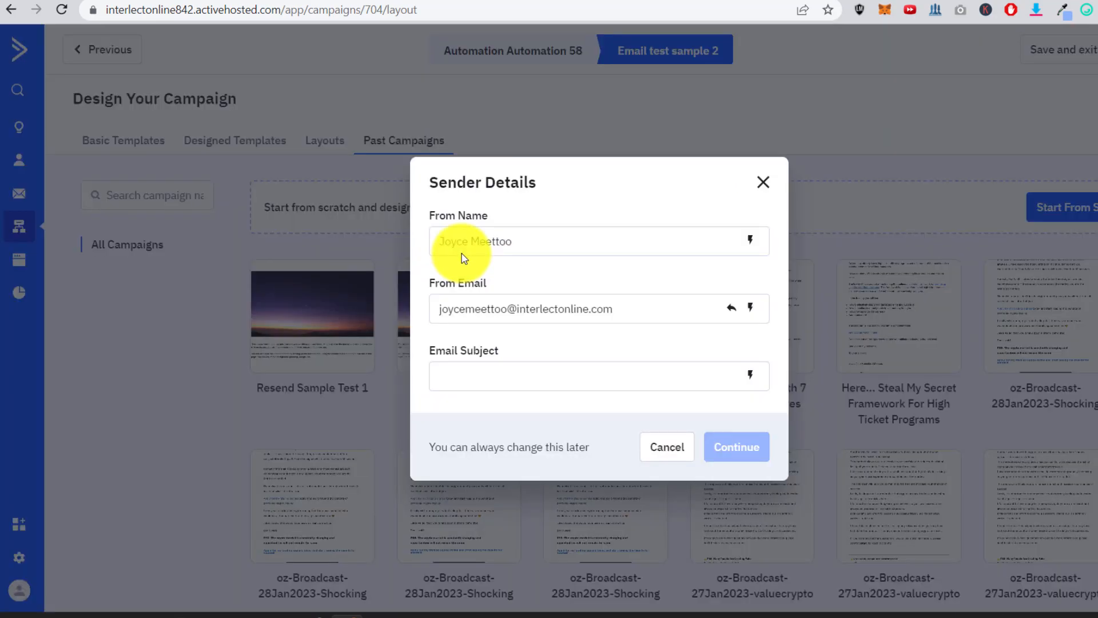
Set the email subject to "test sample 2" and save test sample 2 as the email to send
click(488, 379)
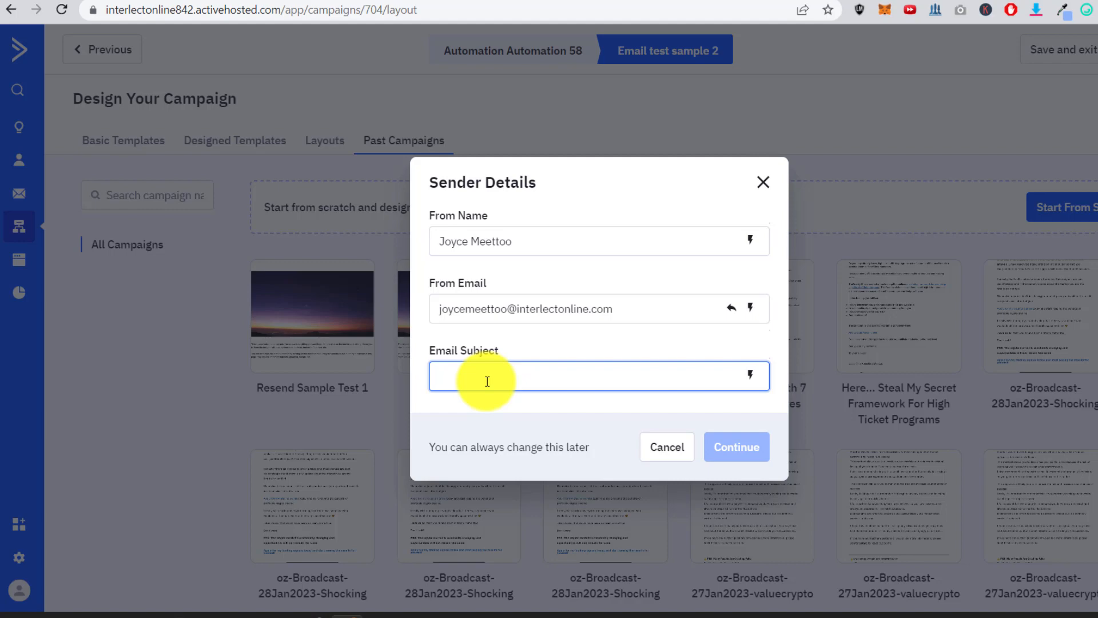
text(test sample 2)
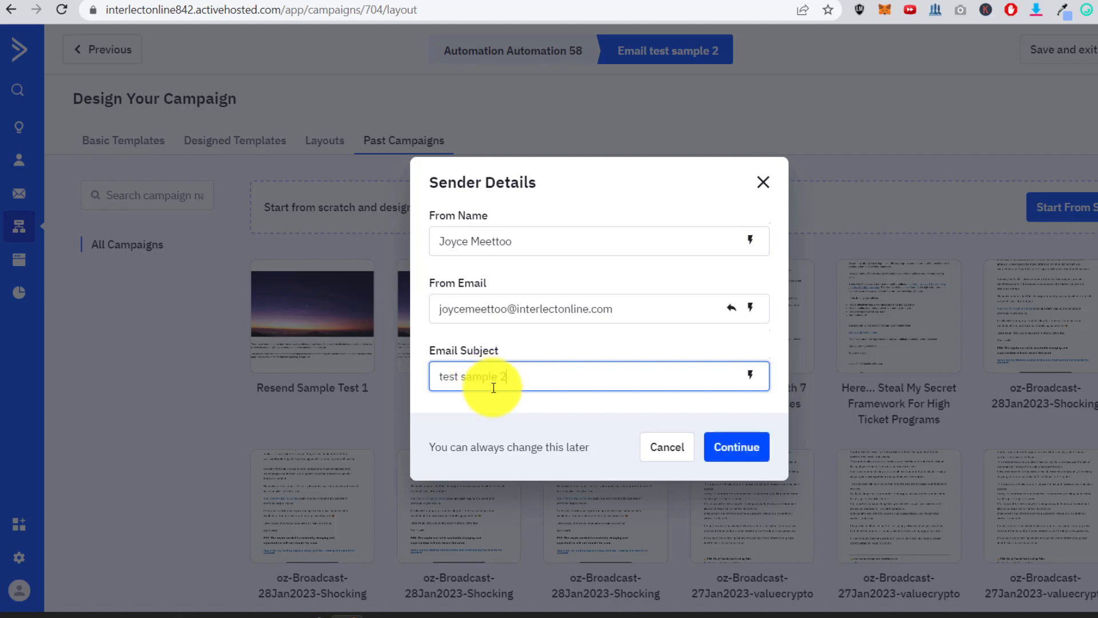
click(738, 450)
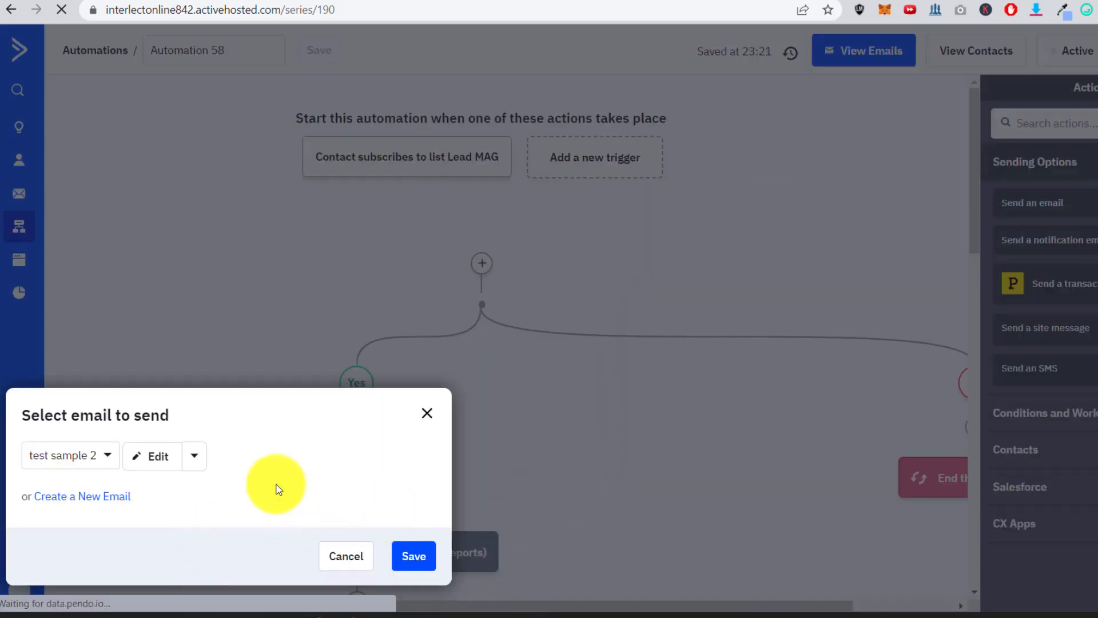
click(410, 558)
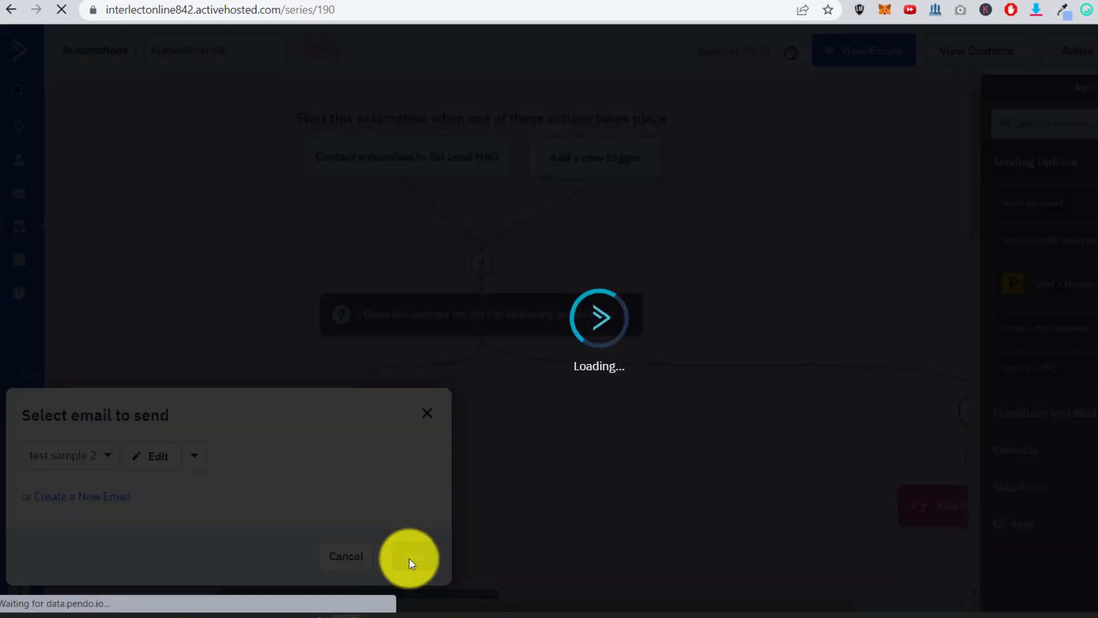
Add a Go to action on the Yes branch of the Resend Sample Test 1 check, targeting the "test sample 2" email
scroll(466, 449, down, 10)
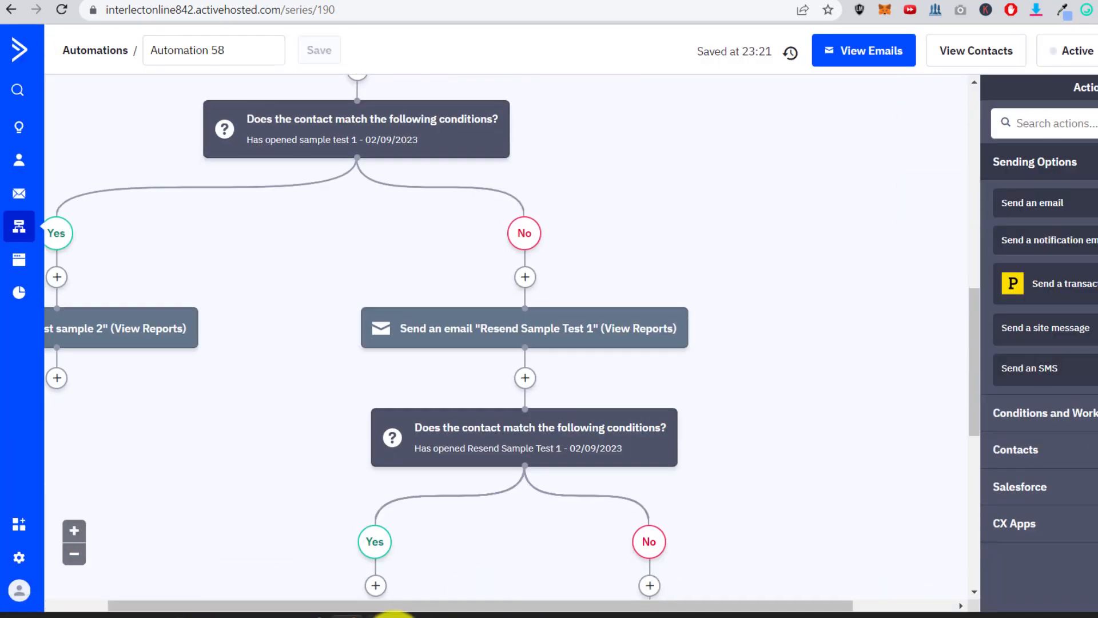
scroll(707, 530, left, 3)
scroll(707, 530, down, 3)
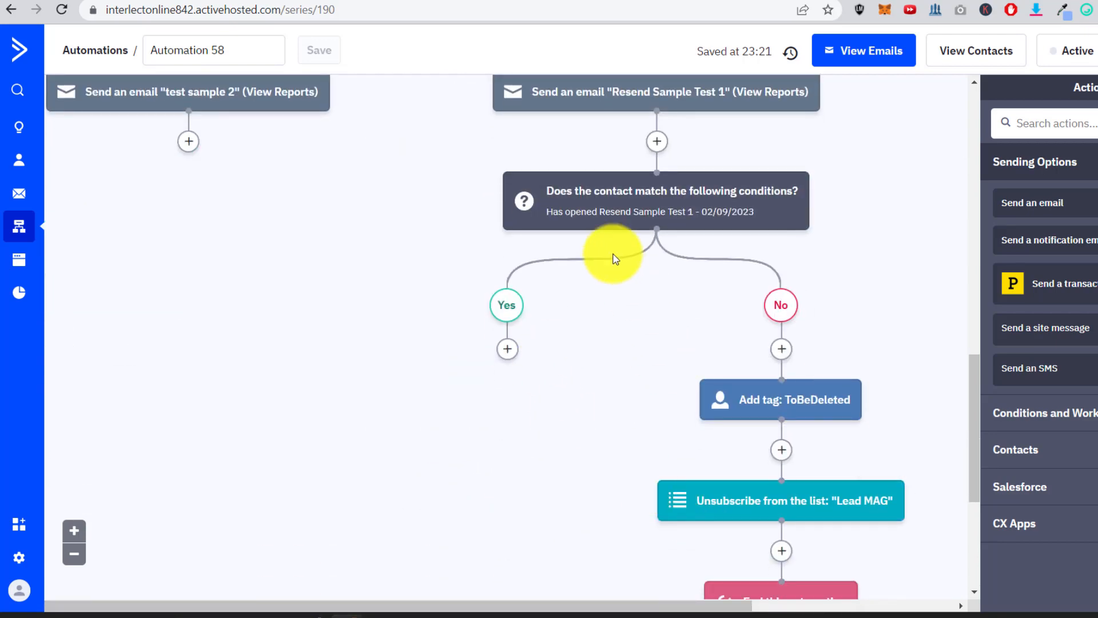
scroll(614, 258, up, 2)
click(506, 508)
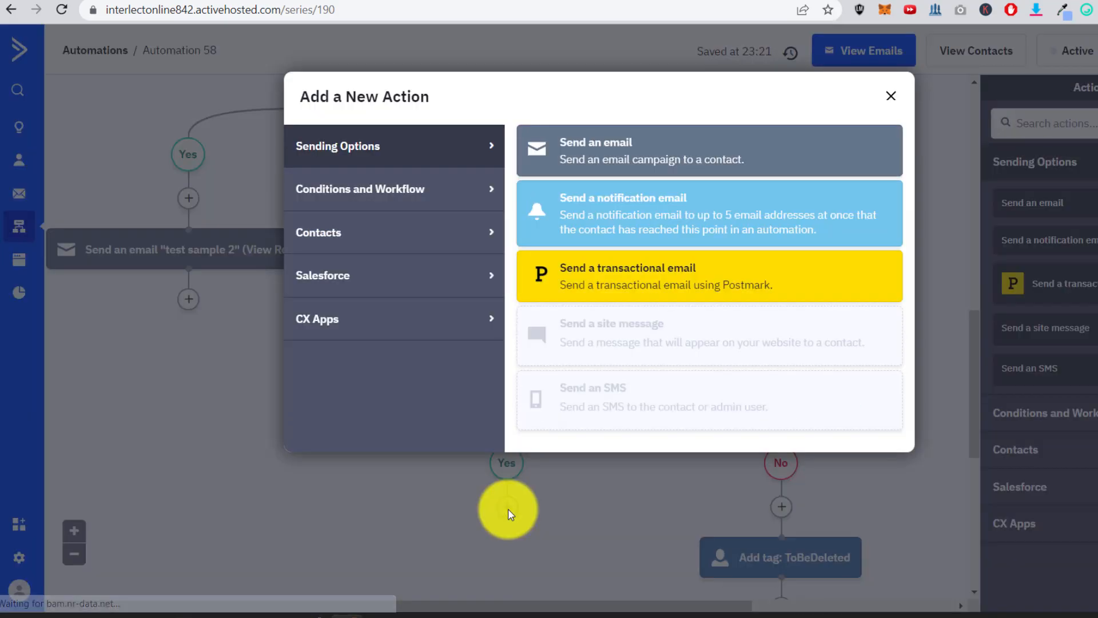
click(361, 192)
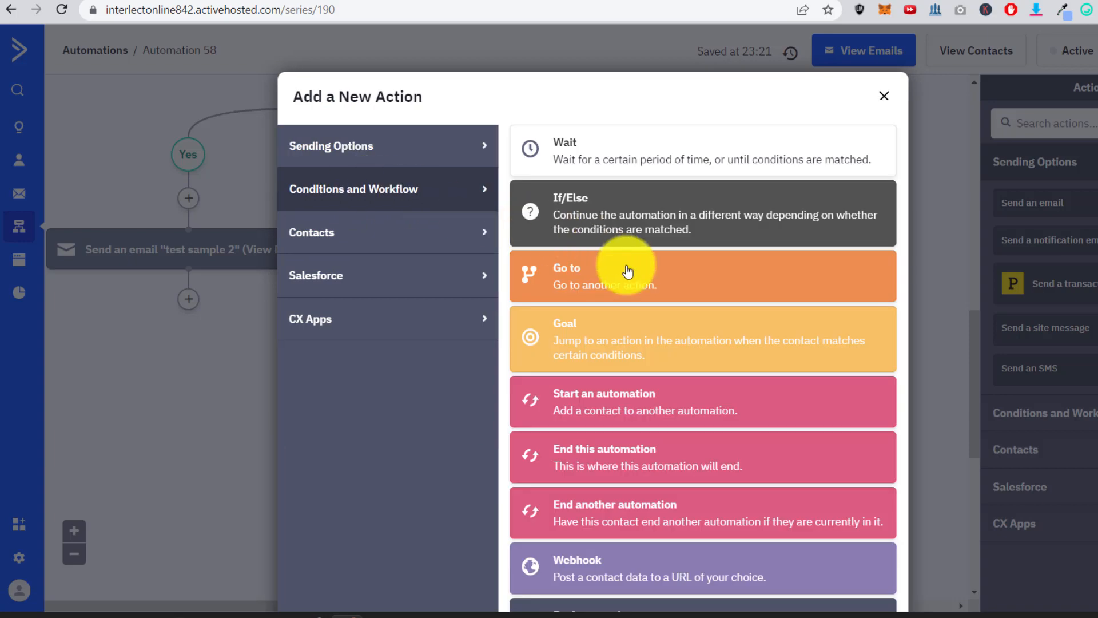
scroll(633, 294, down, 2)
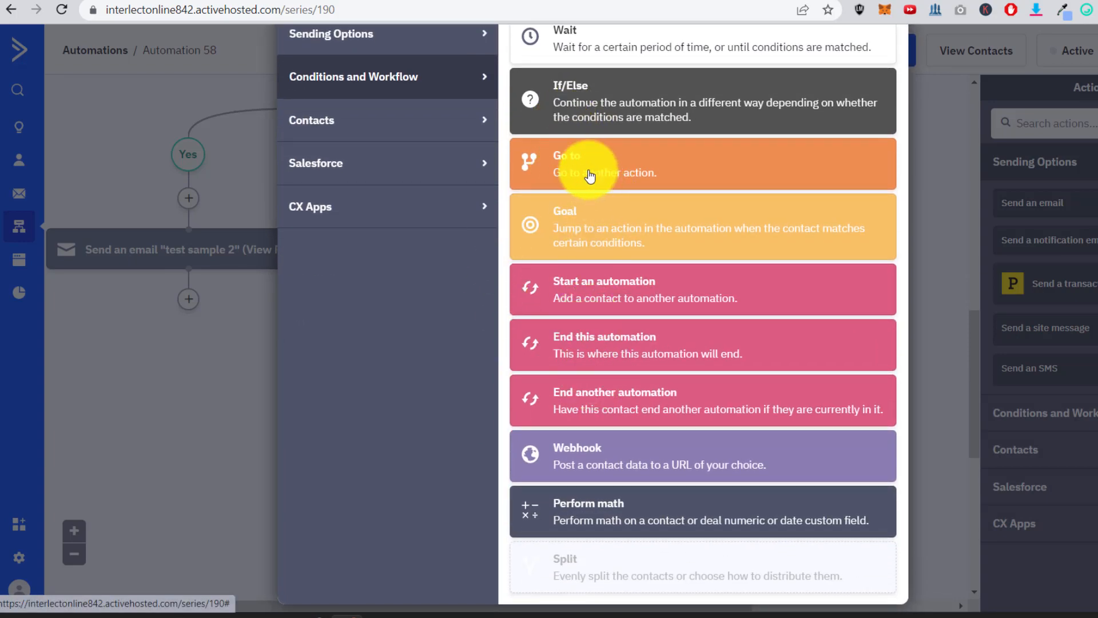
click(598, 357)
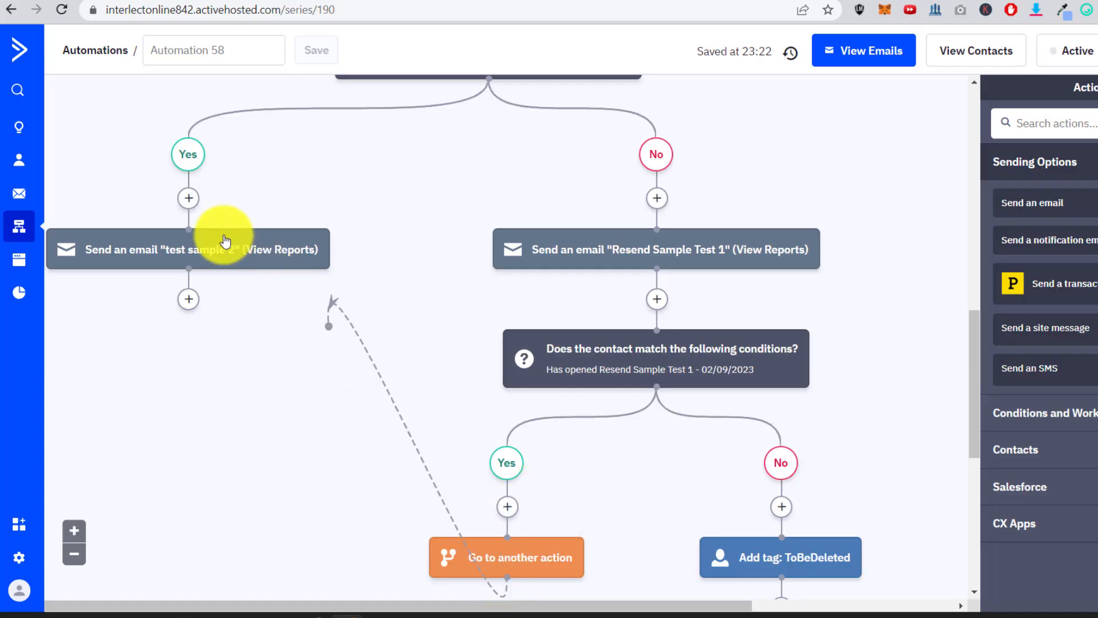
click(191, 239)
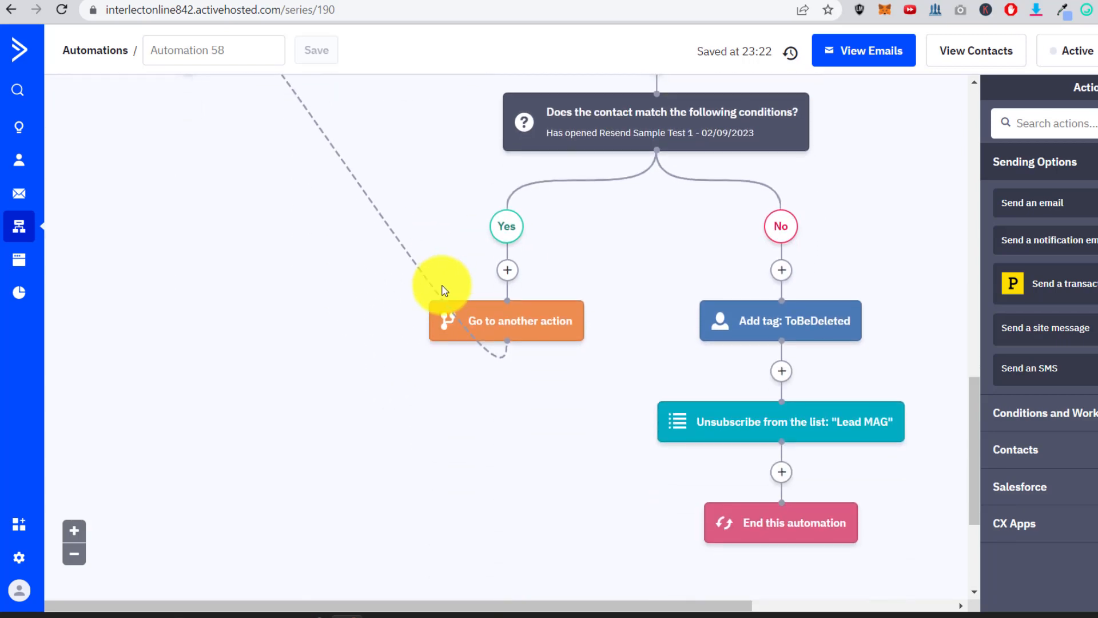
Copy the single Wait for 1 day action below the "test sample 2" email, keeping waiting contacts at their current position
scroll(211, 377, up, 3)
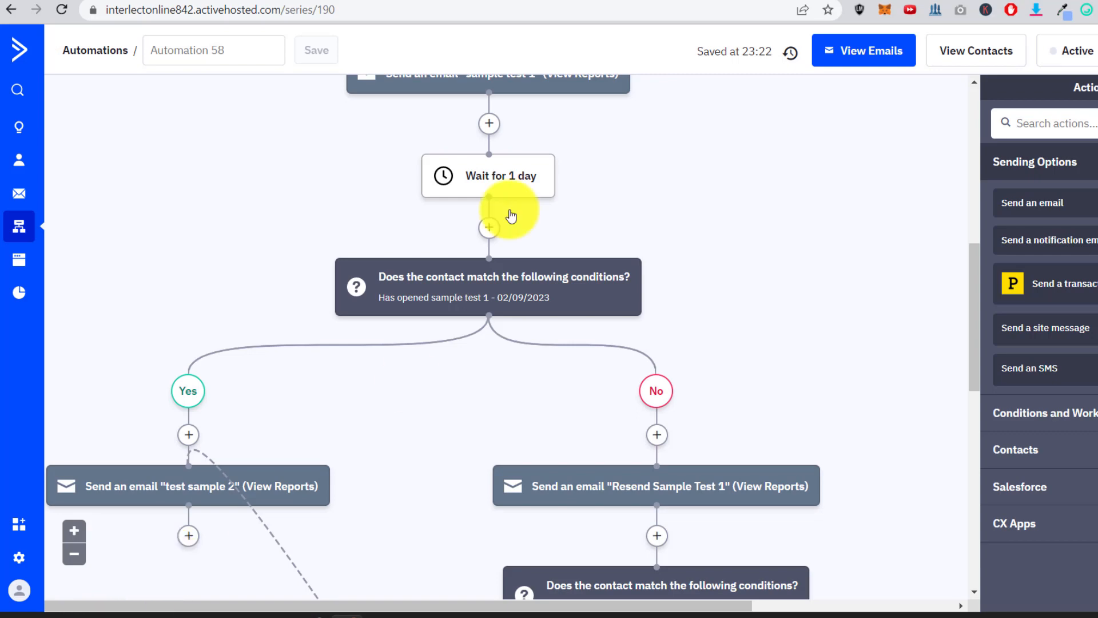
mouse_move(529, 171)
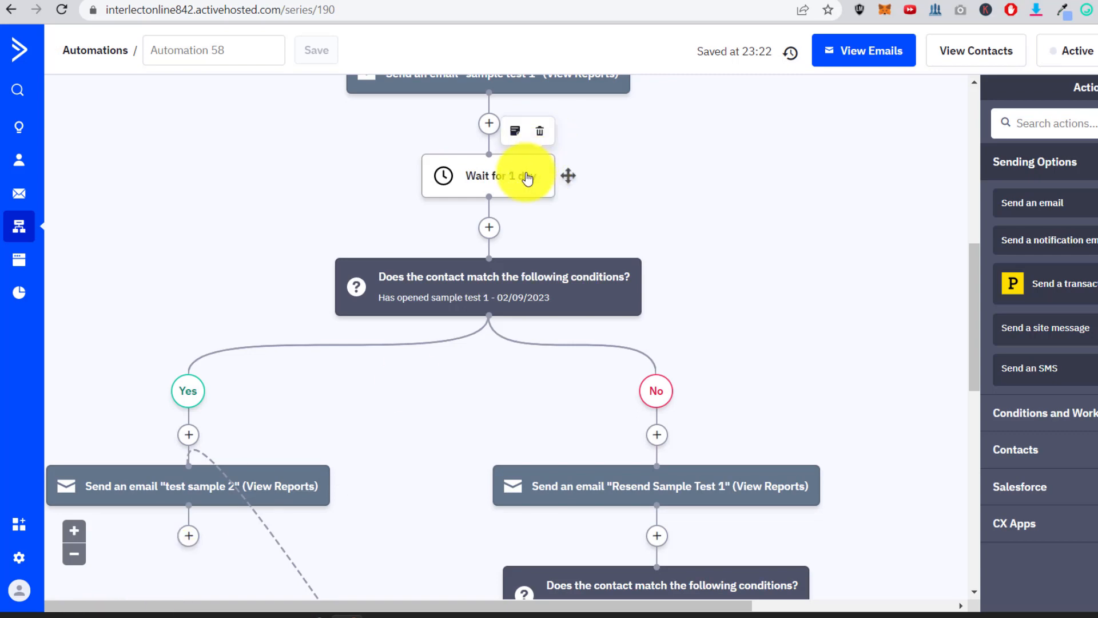
drag(527, 179, 184, 554)
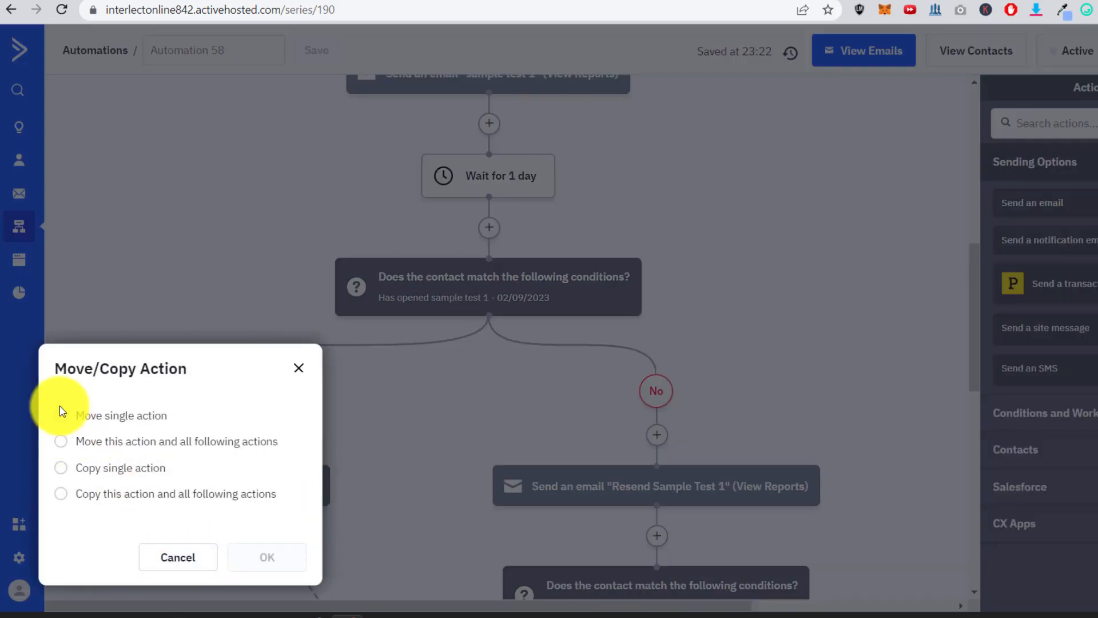
click(61, 468)
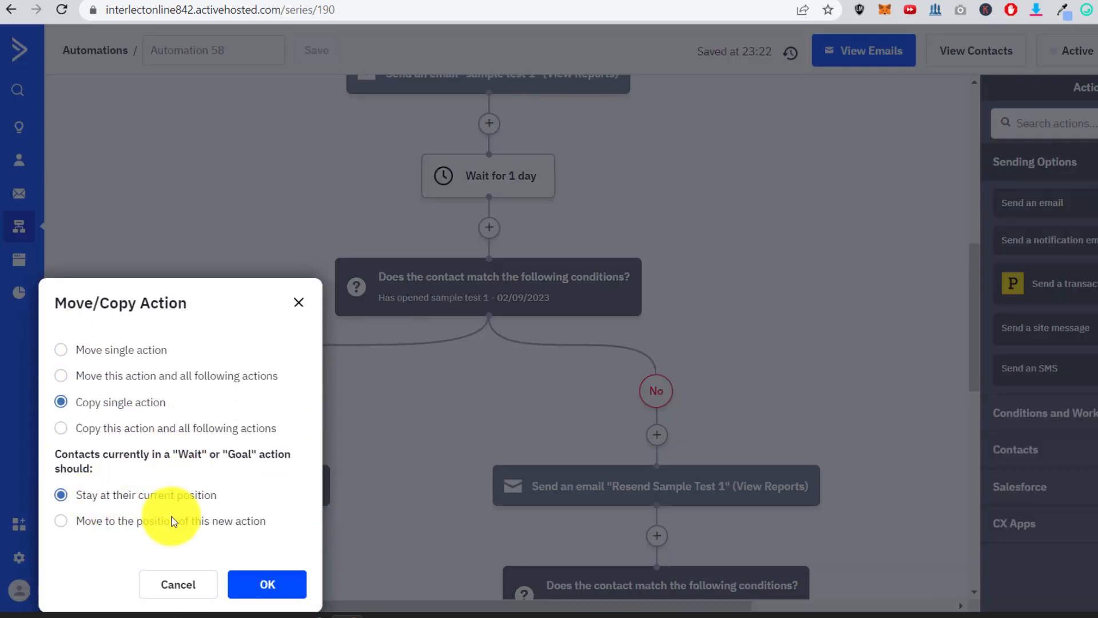
click(267, 585)
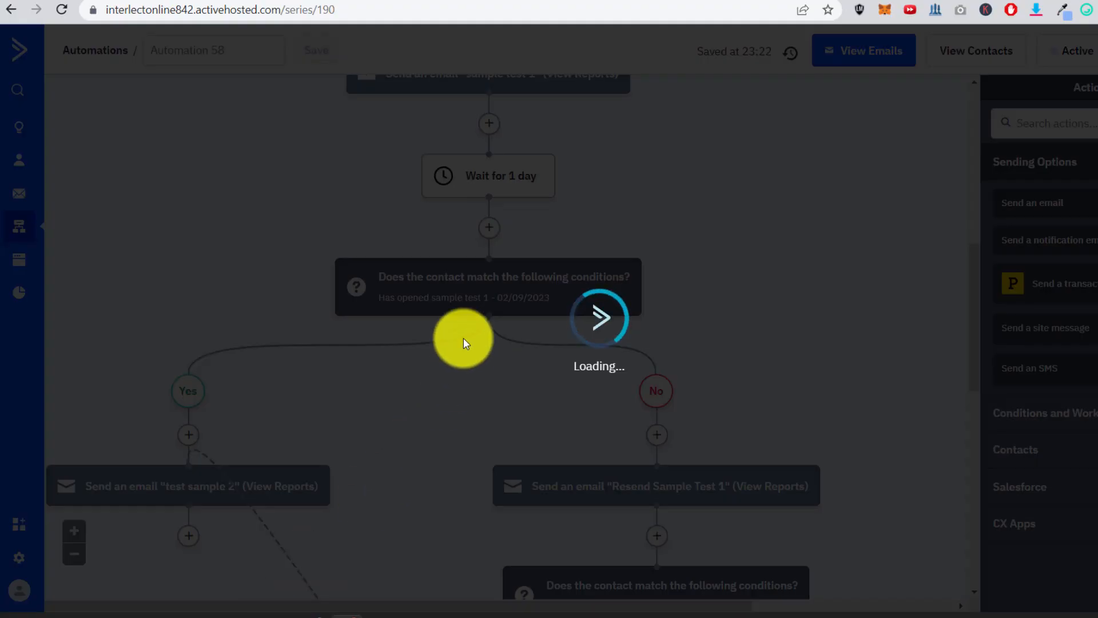
scroll(462, 326, down, 4)
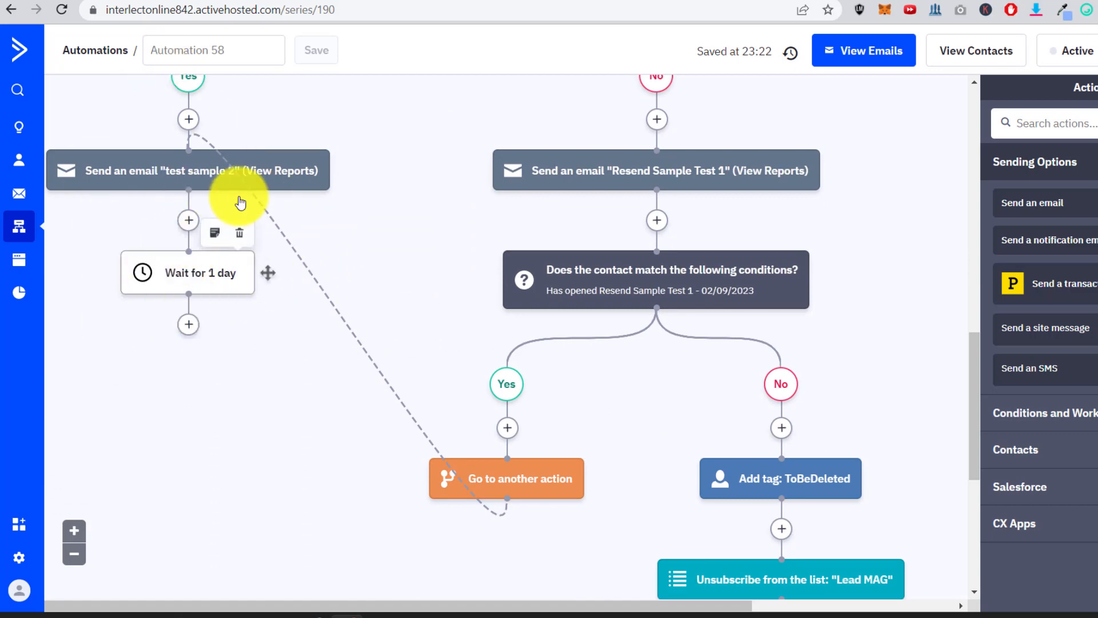
Review the Yes branch's email sequence from test sample 2 to test sample 5, its one-day waits and the Go to link
scroll(348, 236, up, 3)
scroll(347, 232, down, 3)
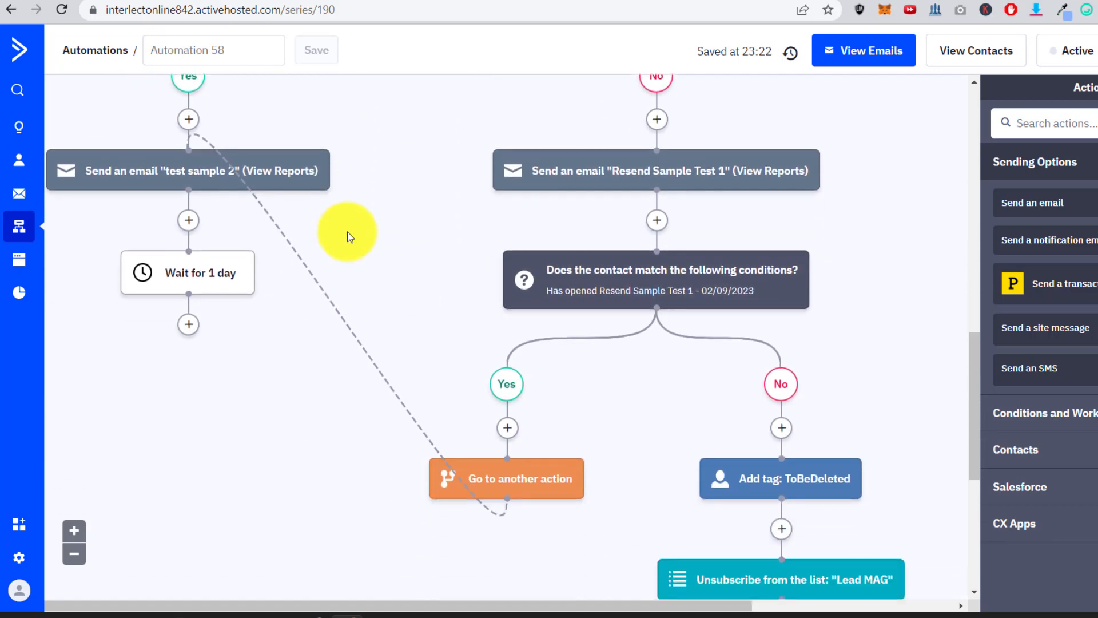
scroll(348, 232, up, 2)
scroll(212, 285, down, 2)
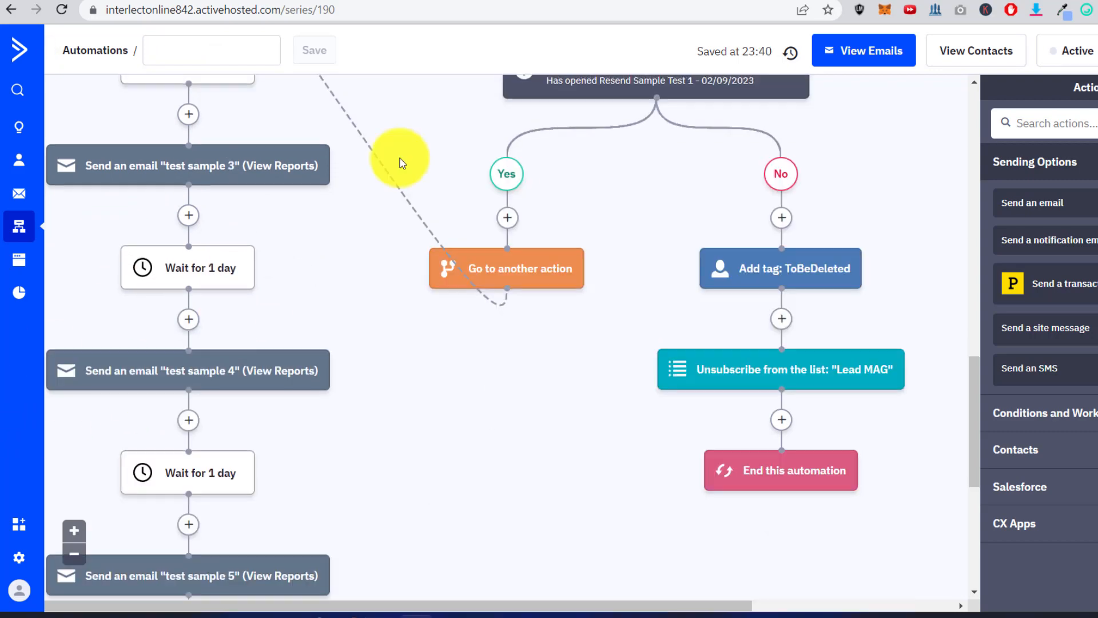
scroll(400, 160, up, 5)
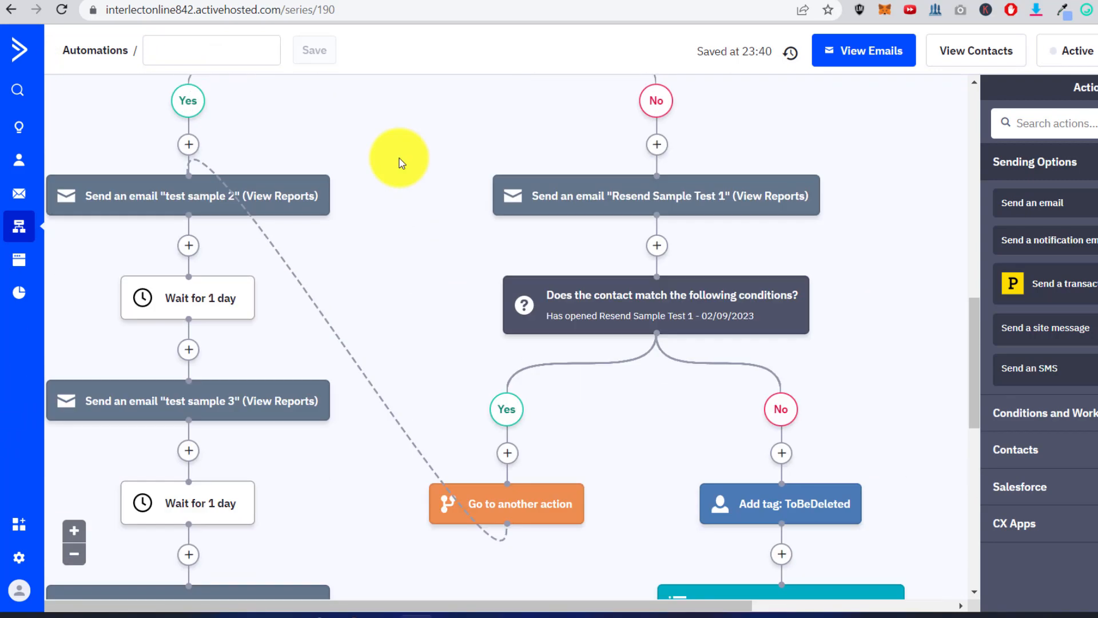
scroll(422, 189, down, 10)
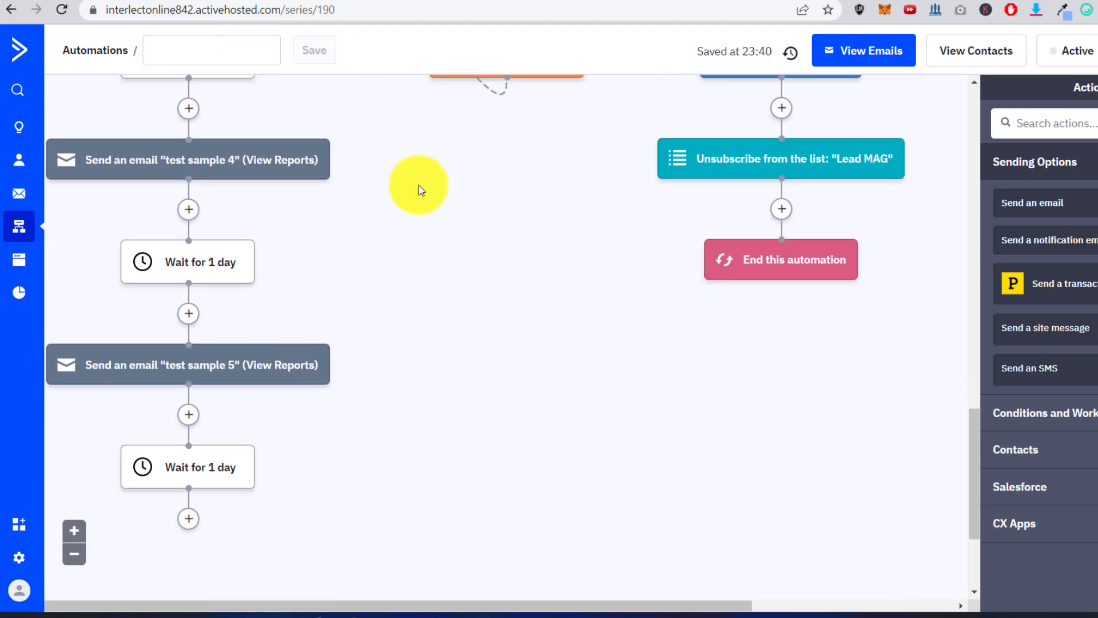
scroll(422, 187, up, 6)
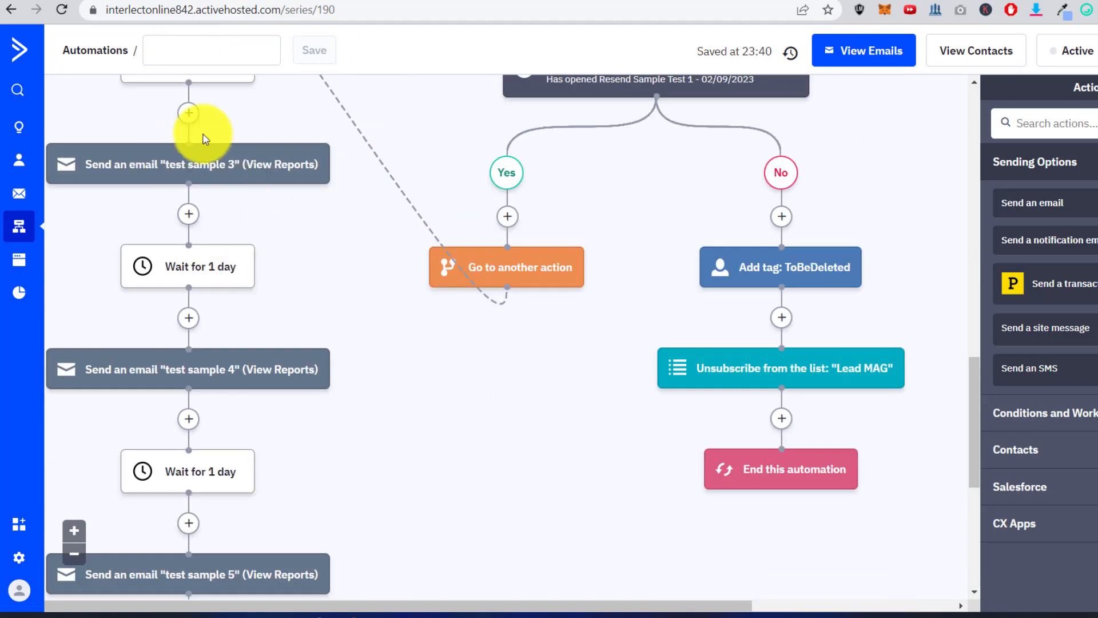
scroll(236, 236, down, 1)
scroll(246, 280, down, 5)
scroll(248, 288, up, 9)
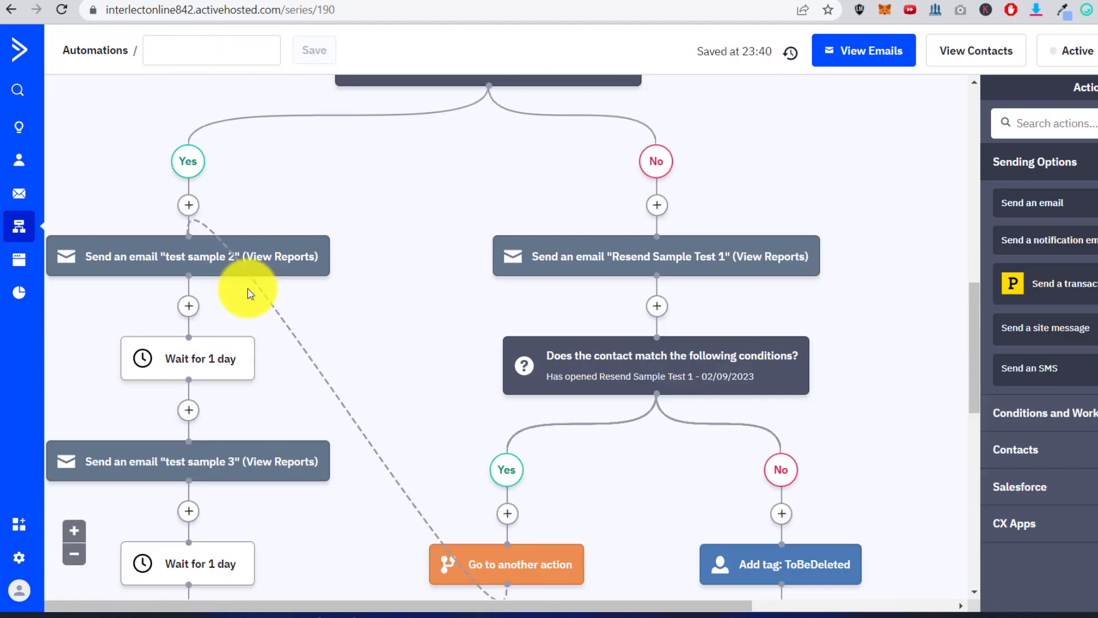
scroll(248, 289, down, 3)
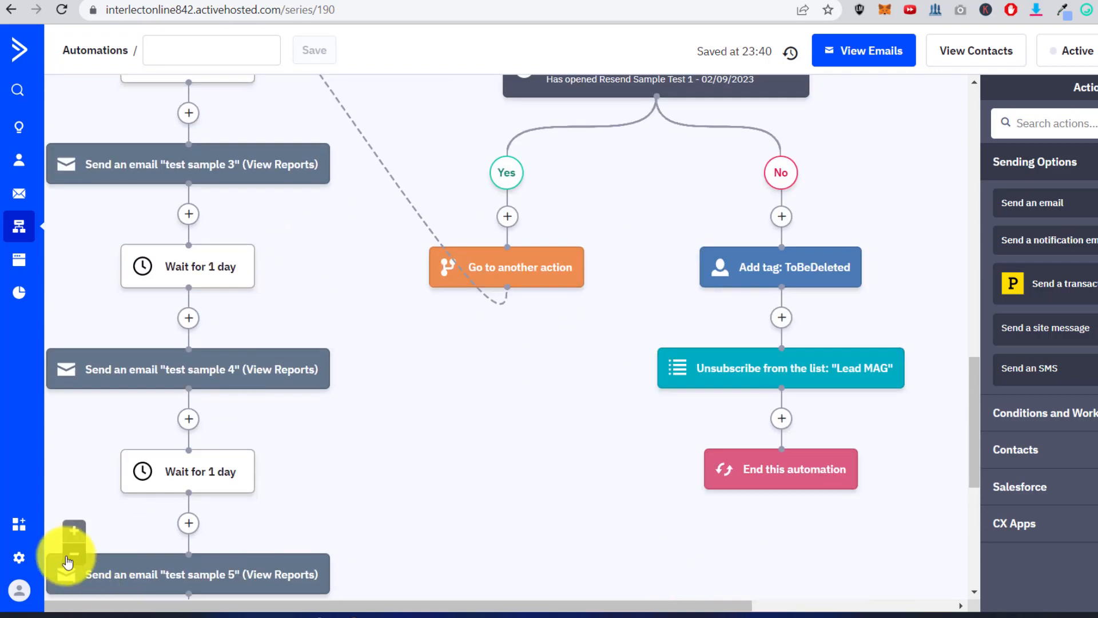
click(68, 561)
scroll(458, 465, up, 12)
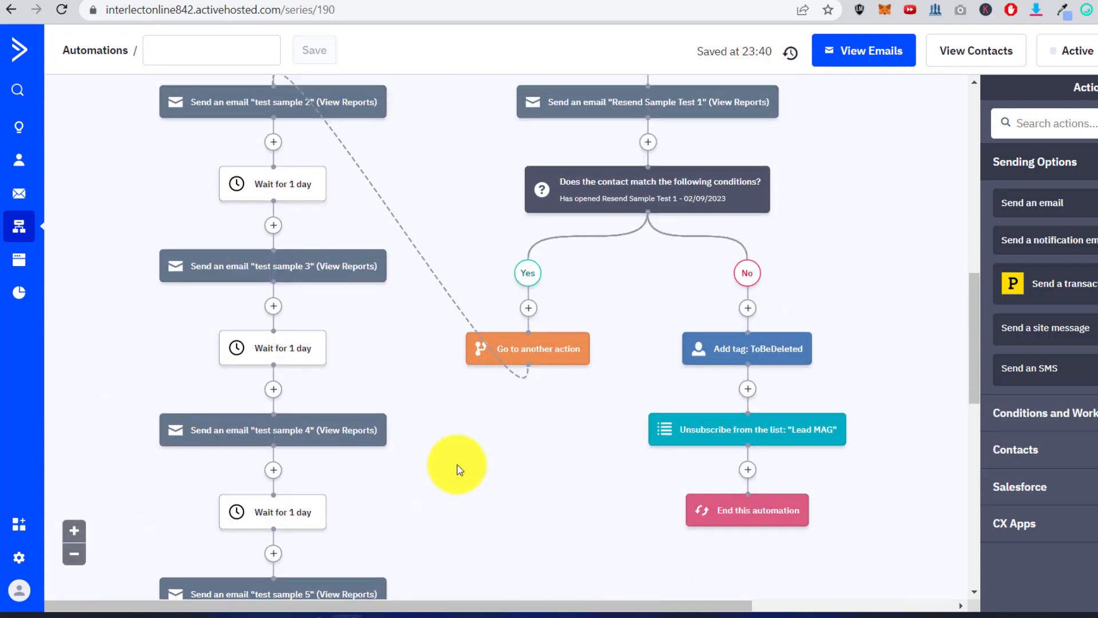
scroll(457, 465, down, 12)
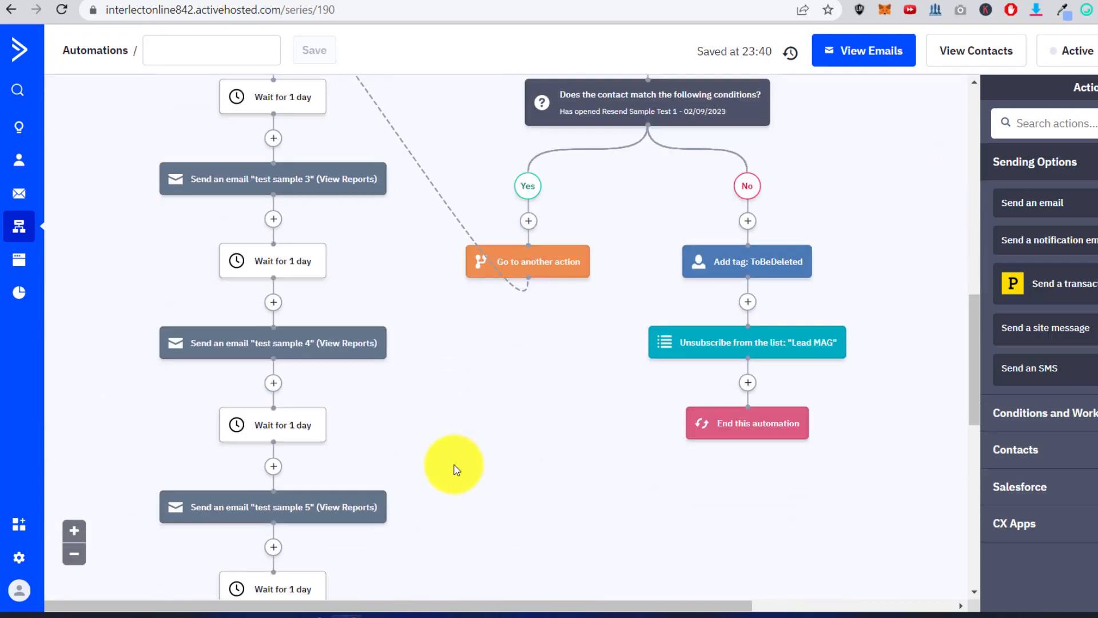
scroll(446, 368, up, 4)
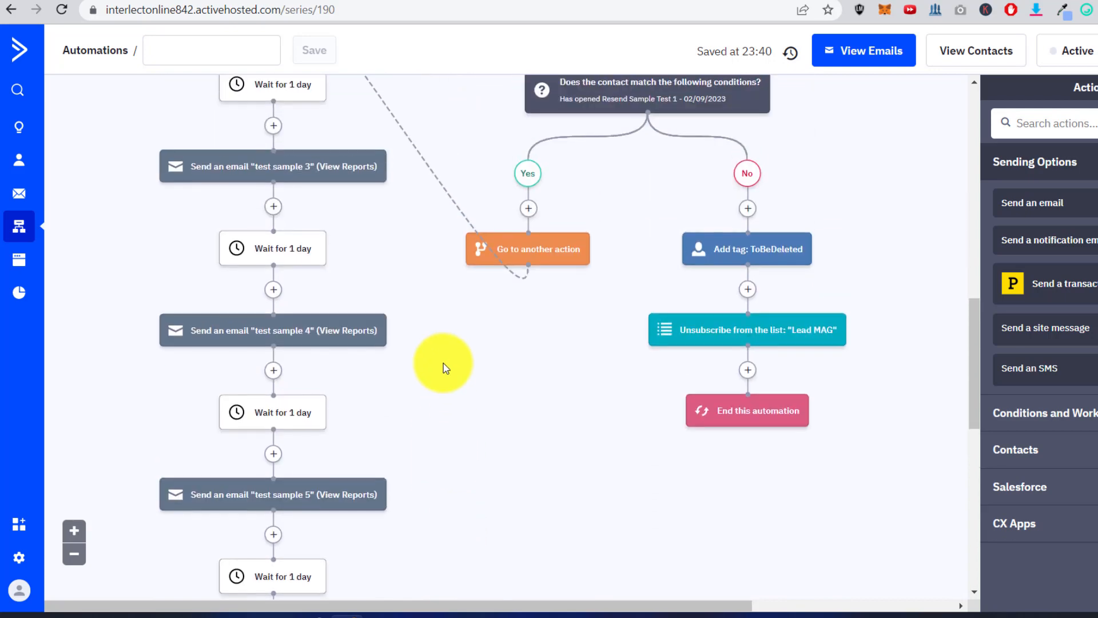
scroll(446, 368, down, 4)
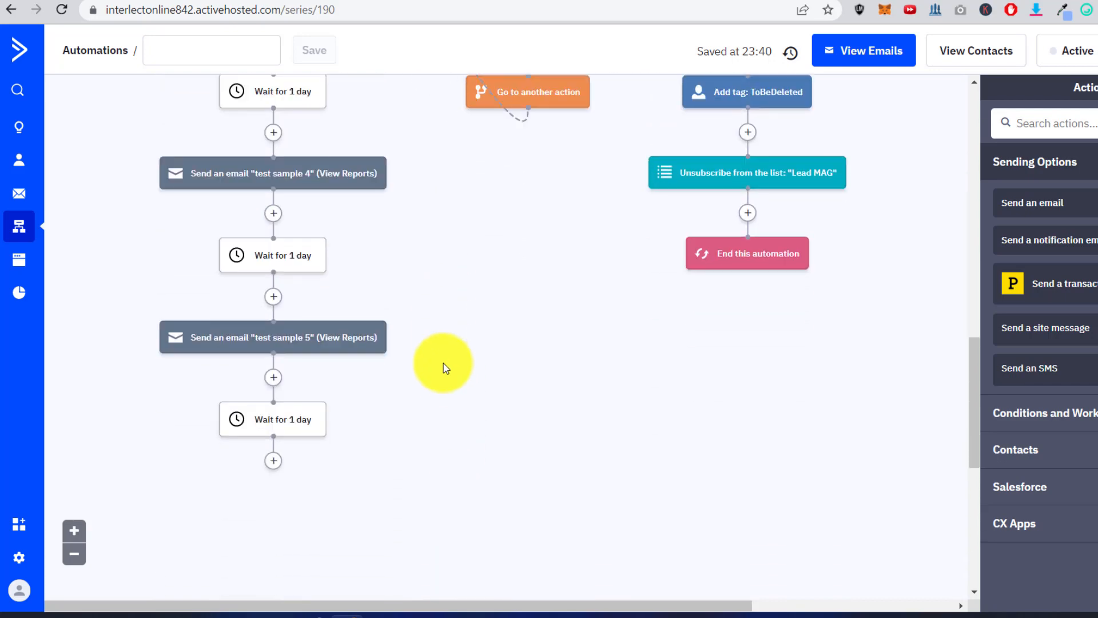
scroll(445, 368, up, 7)
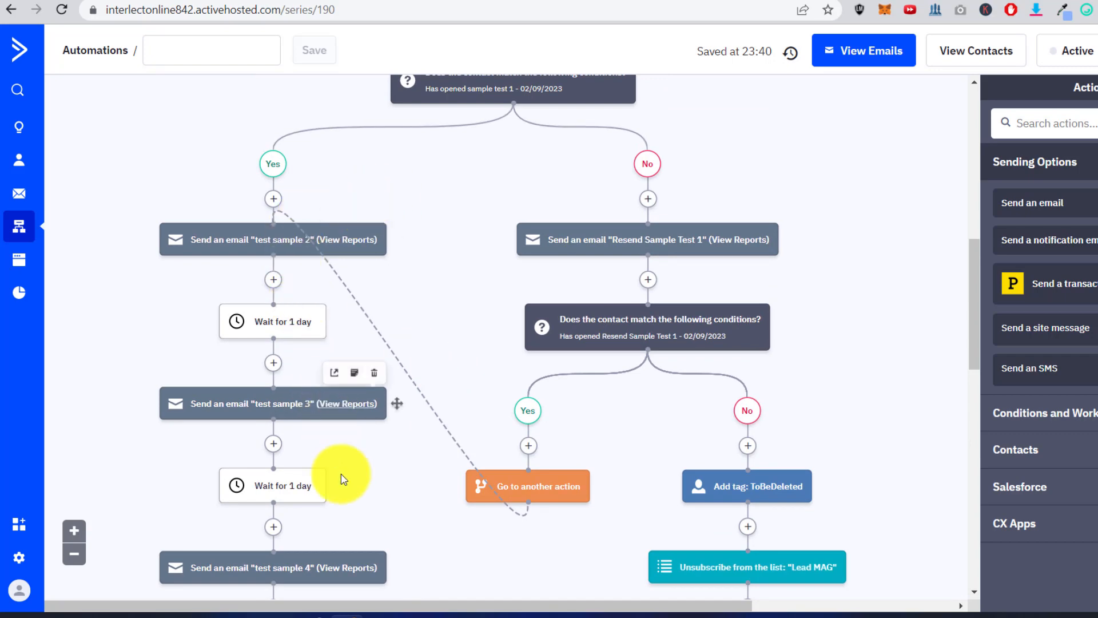
scroll(418, 481, down, 7)
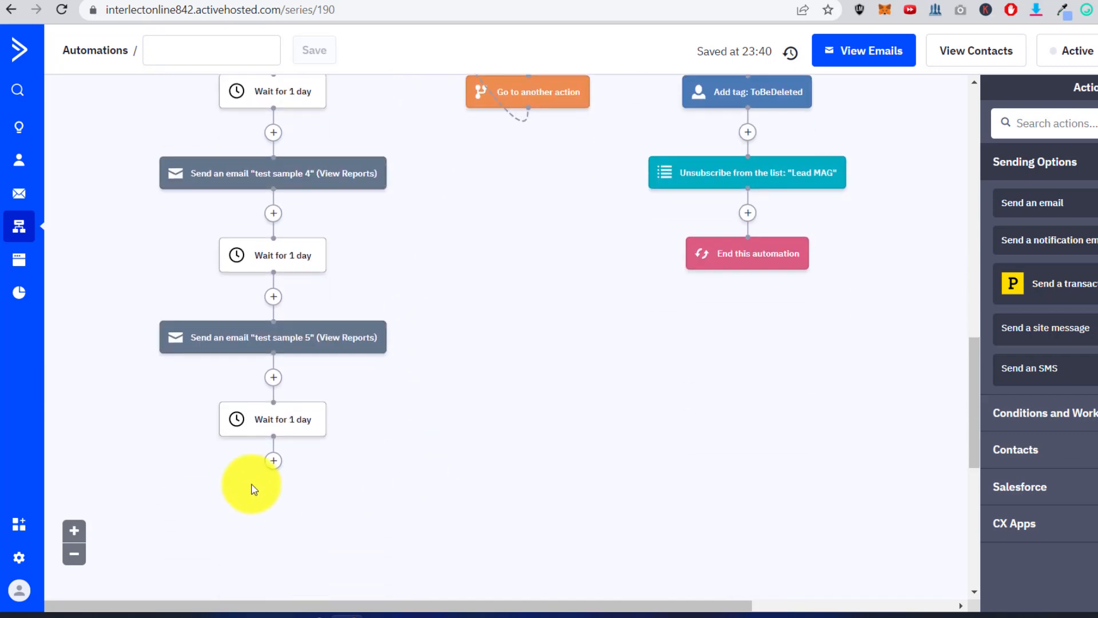
Add an If/Else action after the final one-day wait below the "test sample 5" email
click(275, 462)
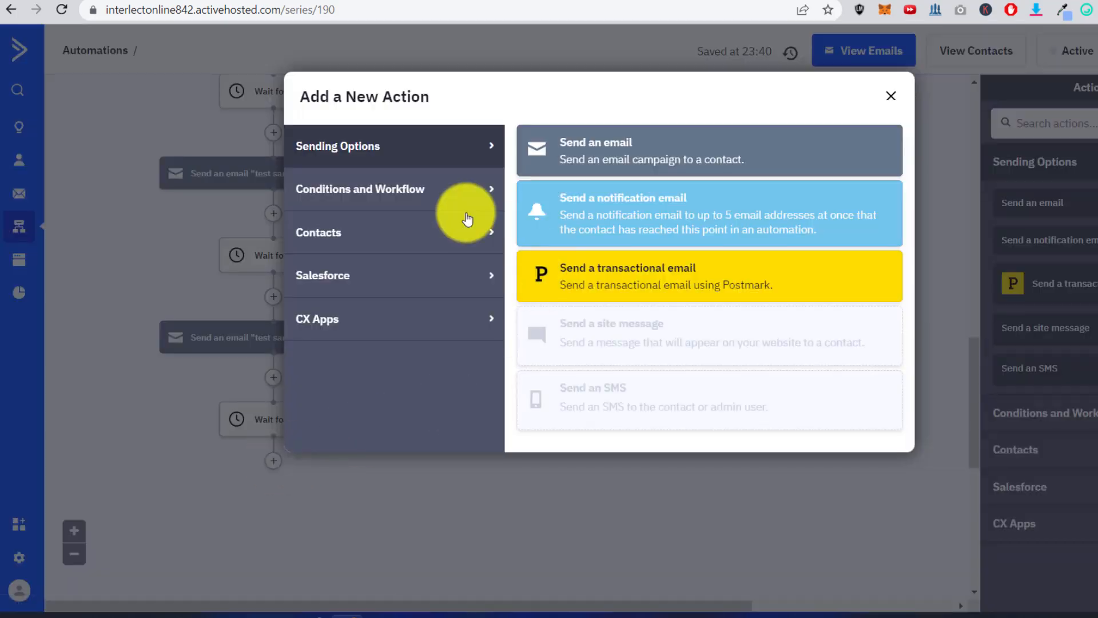
click(399, 189)
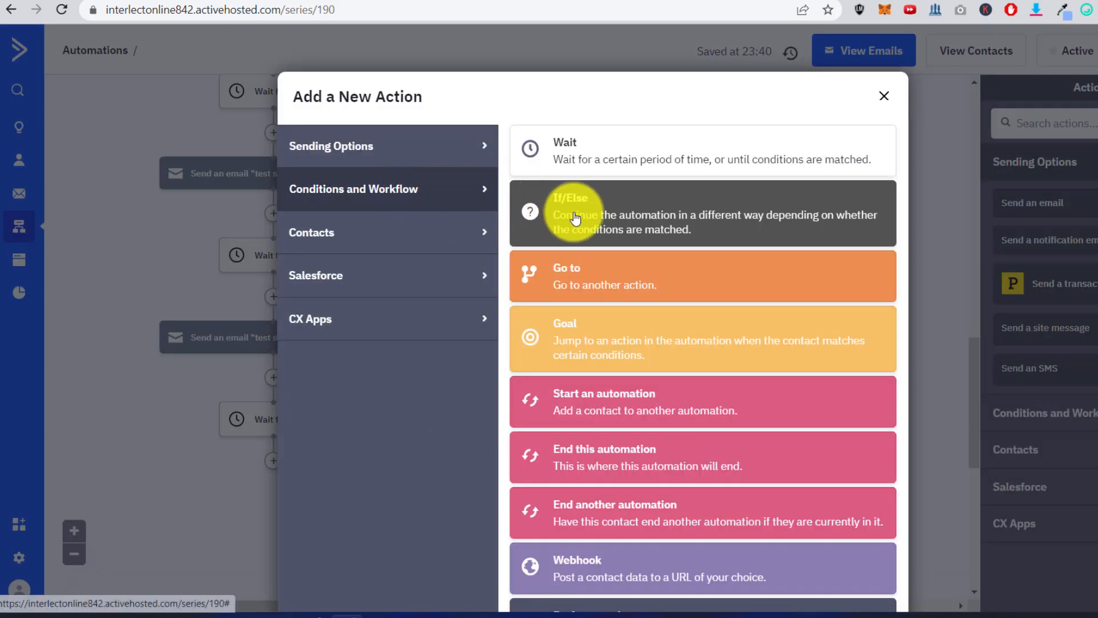
click(658, 216)
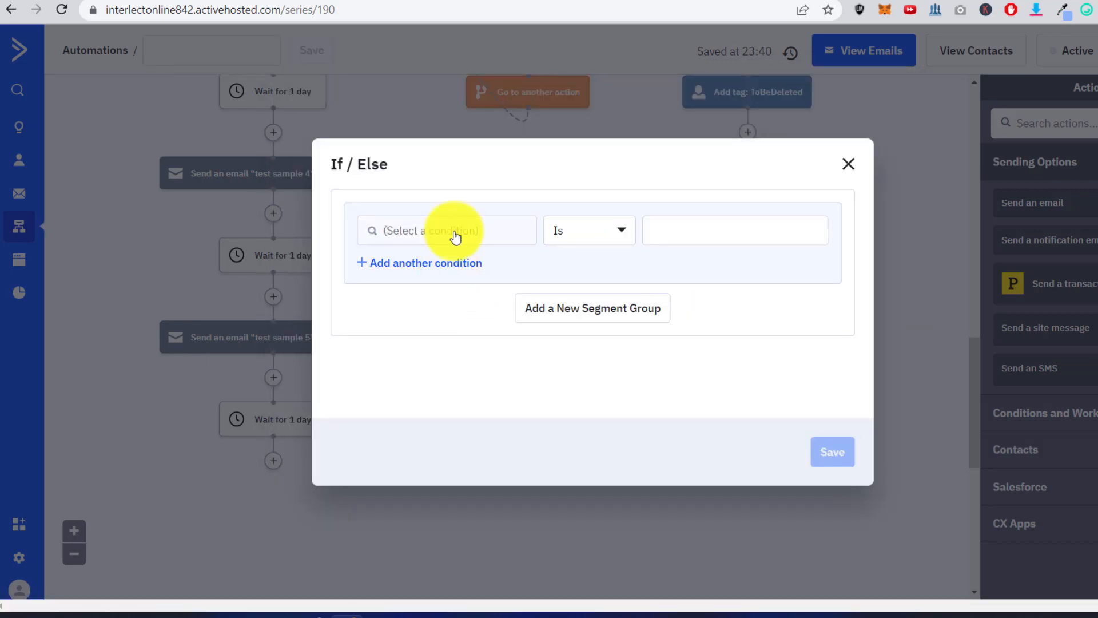
Set the If/Else action's first condition to Has opened with the Campaign email type
click(454, 236)
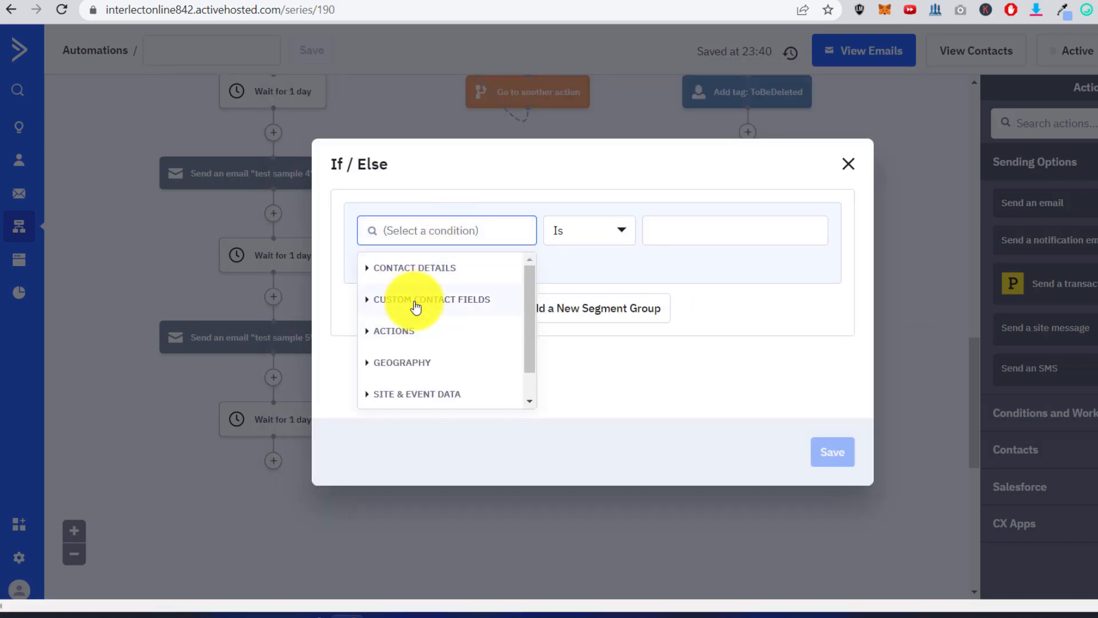
click(393, 331)
scroll(434, 360, down, 1)
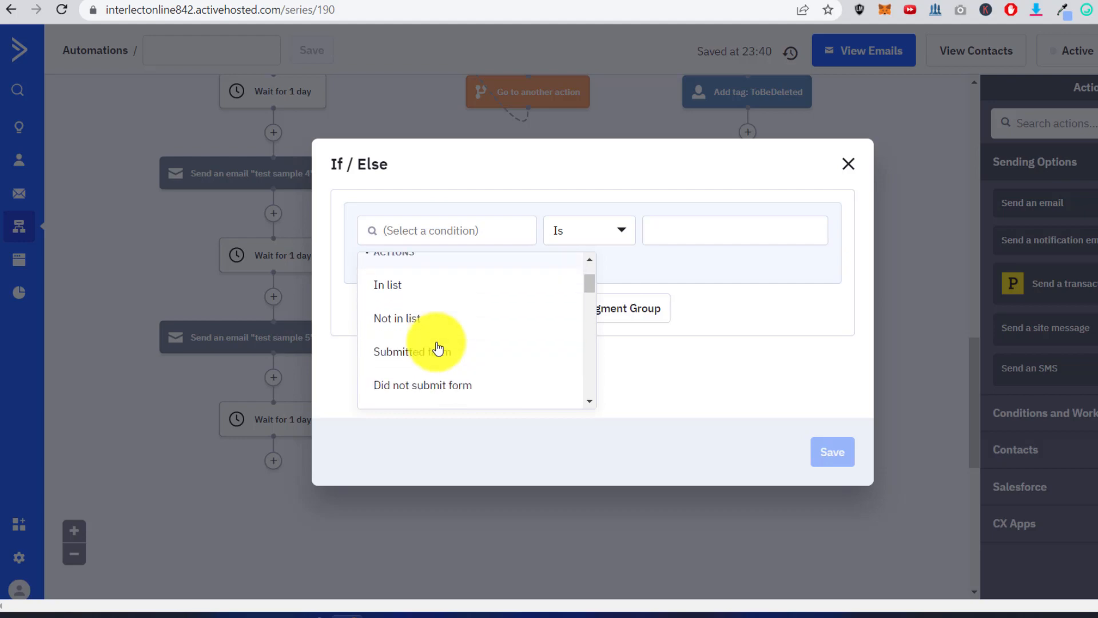
scroll(438, 348, down, 2)
click(422, 346)
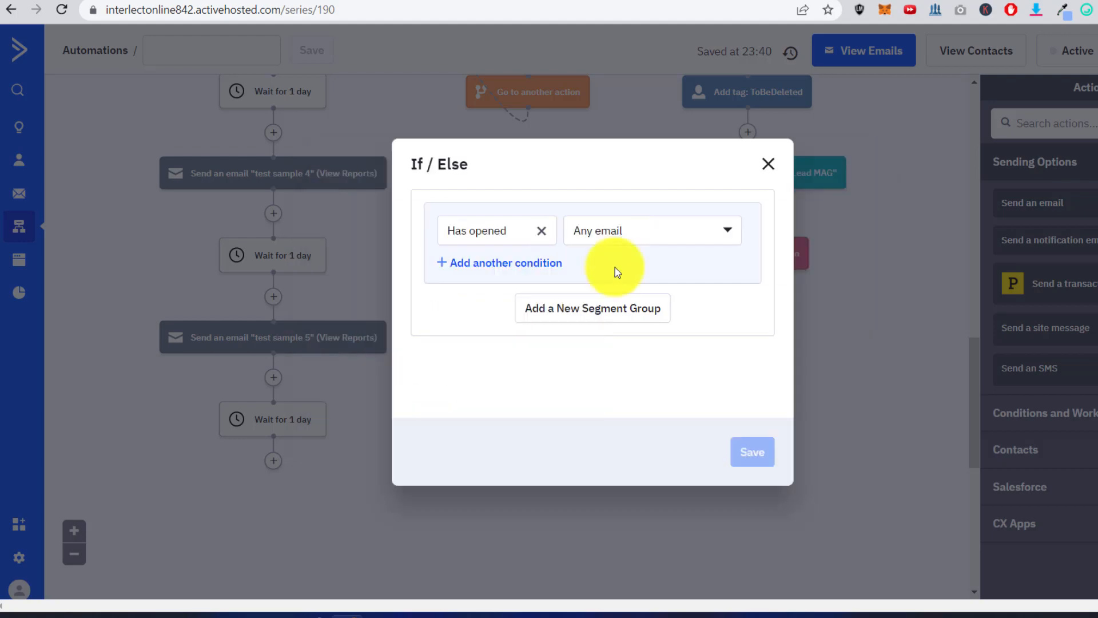
click(625, 233)
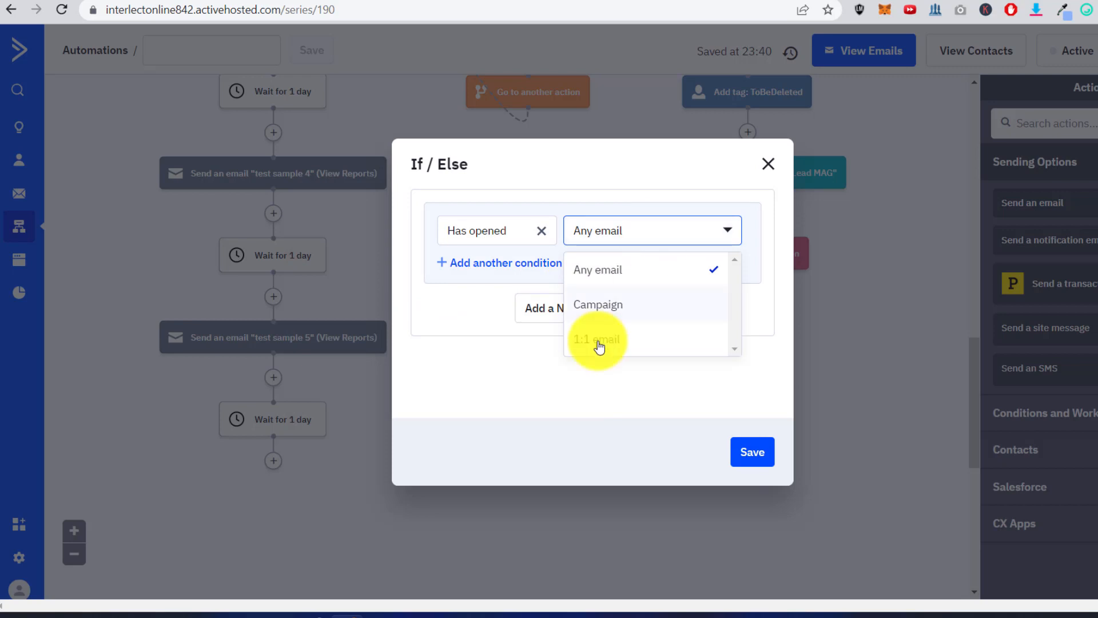
click(600, 306)
Choose the "test sample 2" campaign for the first Has opened condition
click(744, 234)
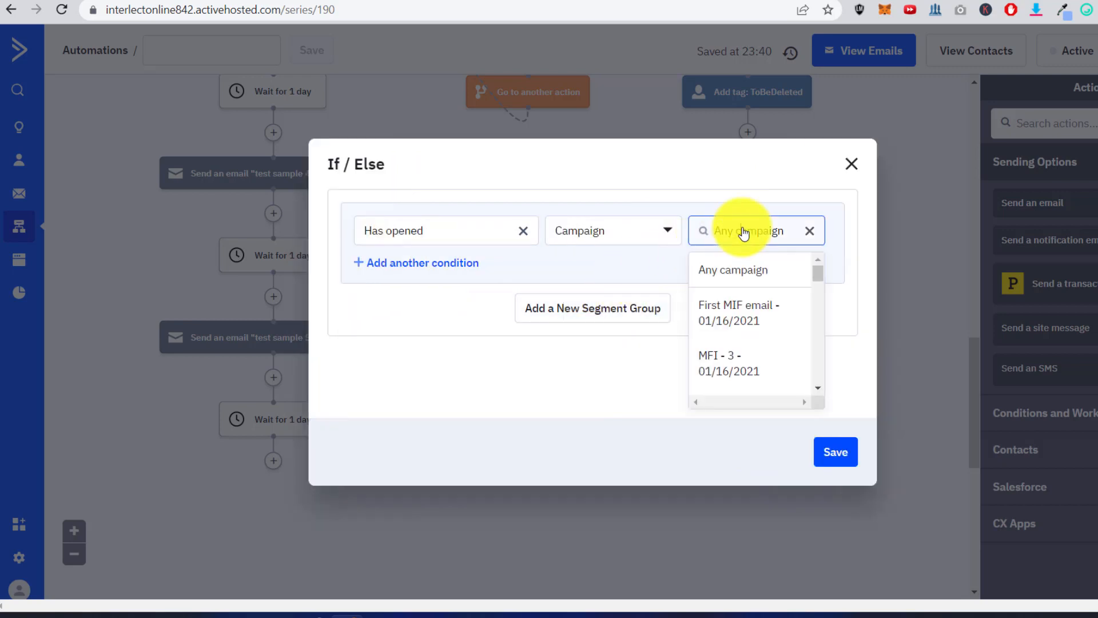
drag(784, 234, 708, 231)
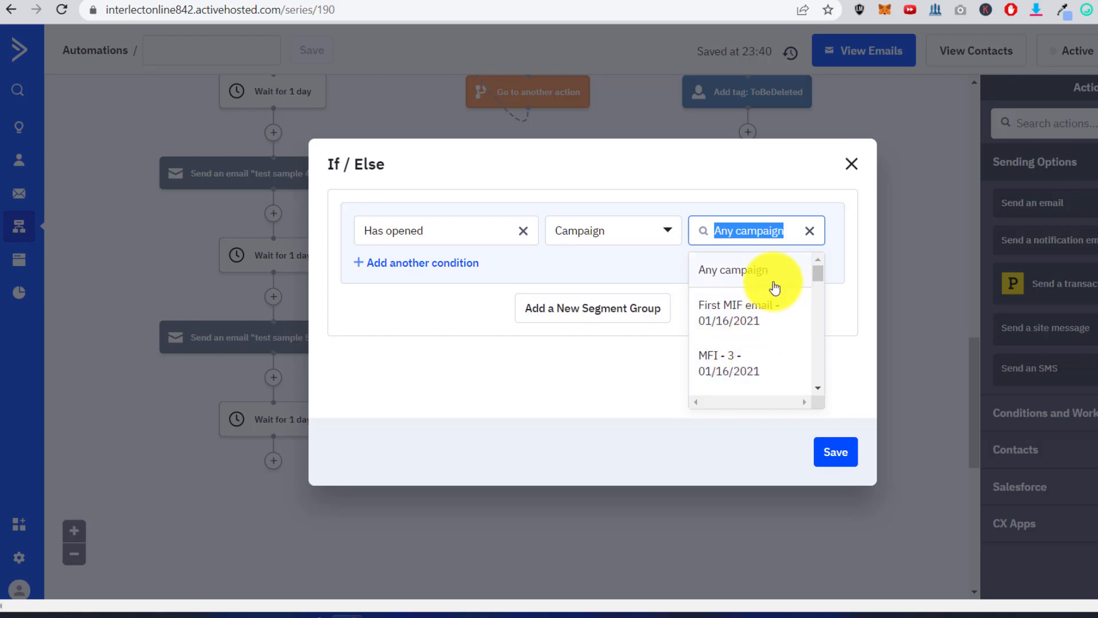
text(test)
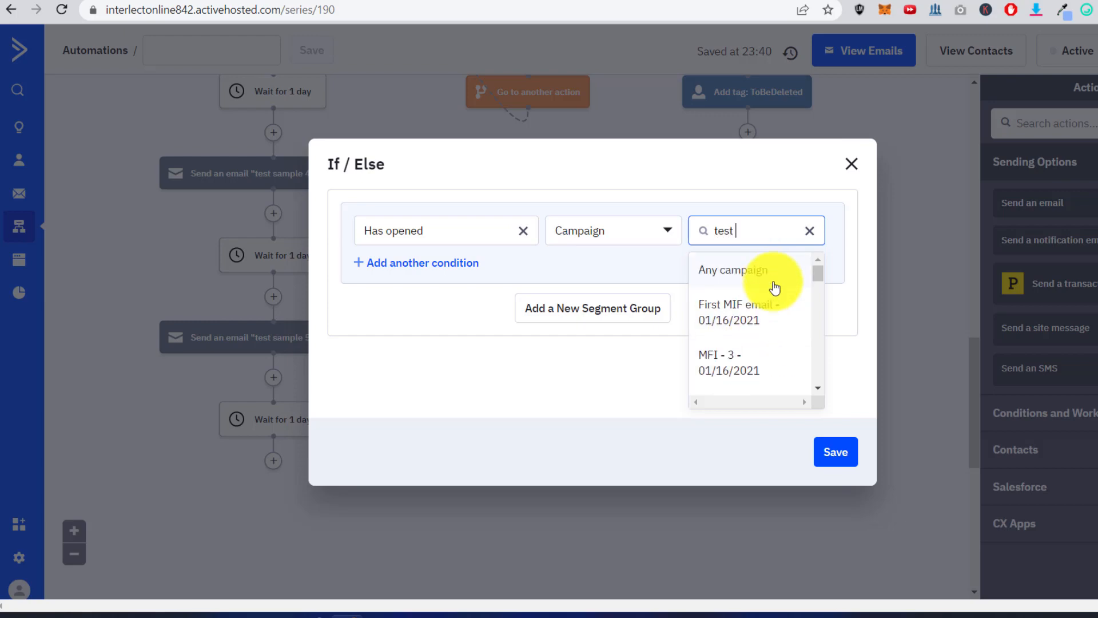
text( sample)
scroll(767, 318, down, 3)
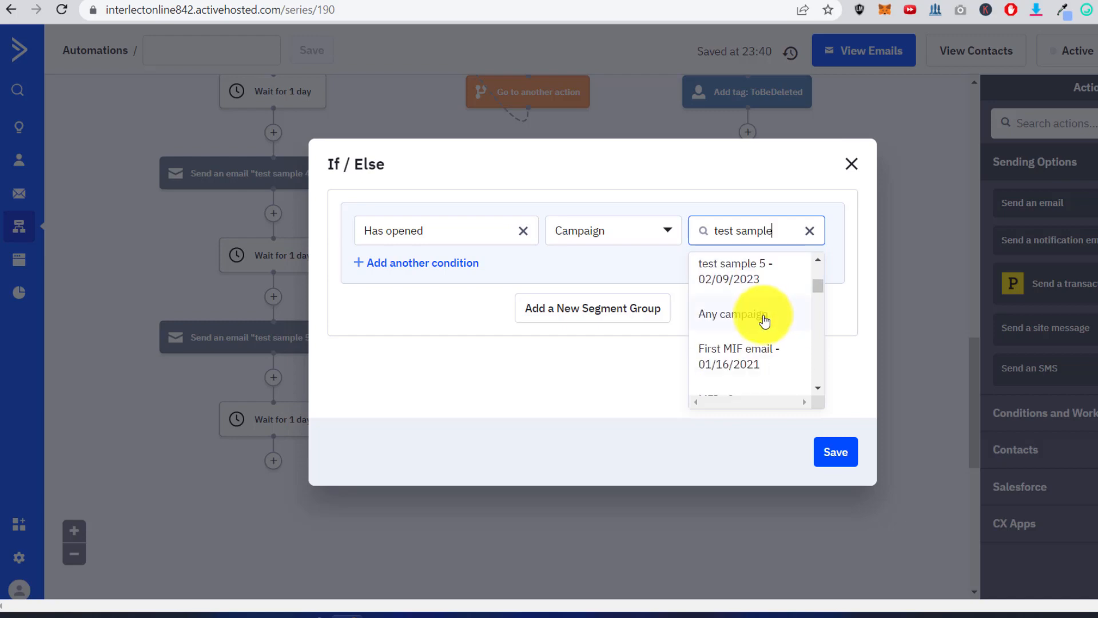
scroll(765, 322, up, 3)
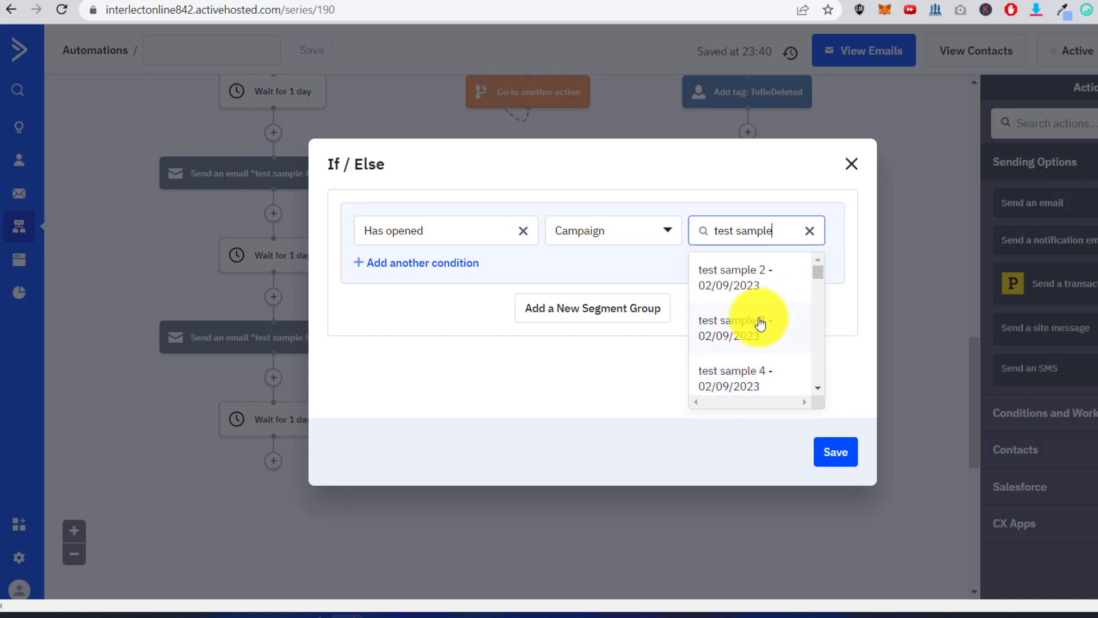
click(760, 287)
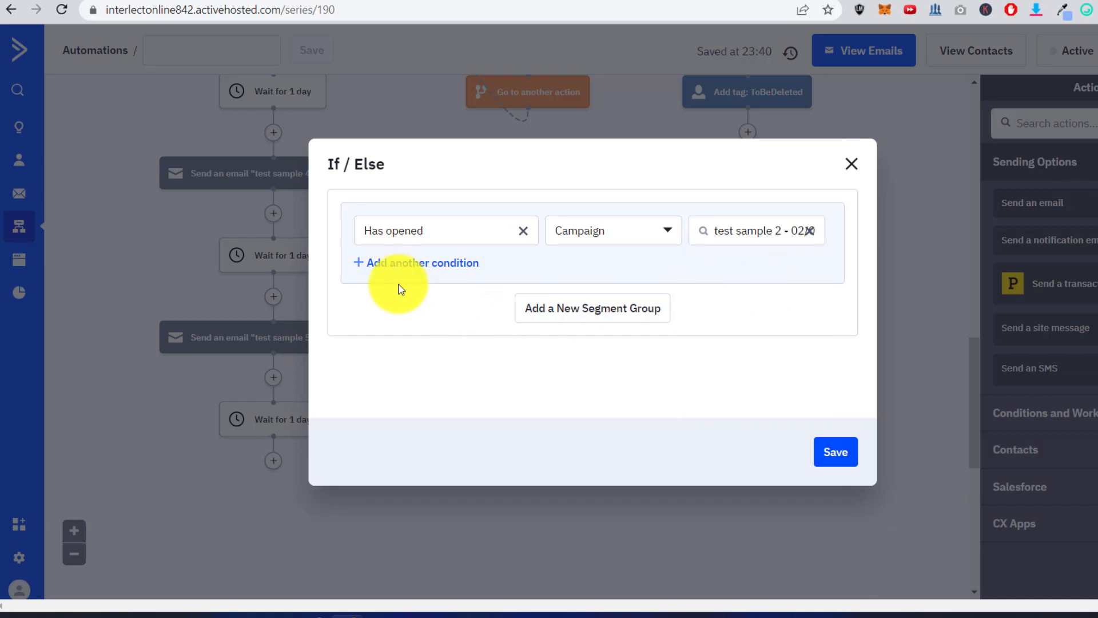
Add a second condition joined with OR: Has opened, Campaign, "test sample 3"
click(402, 263)
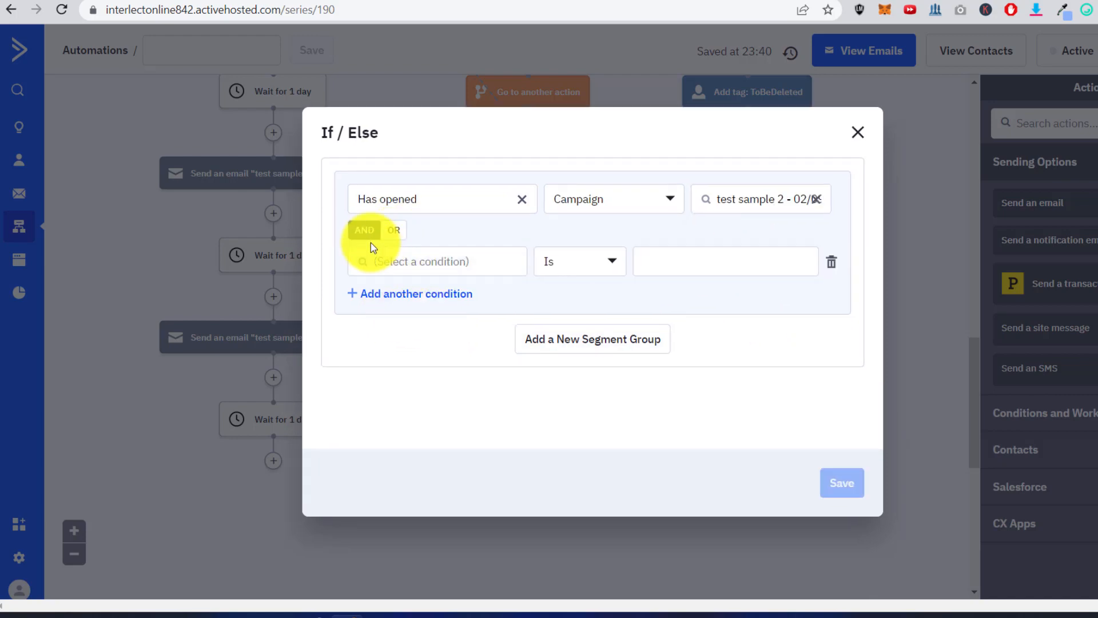
click(394, 230)
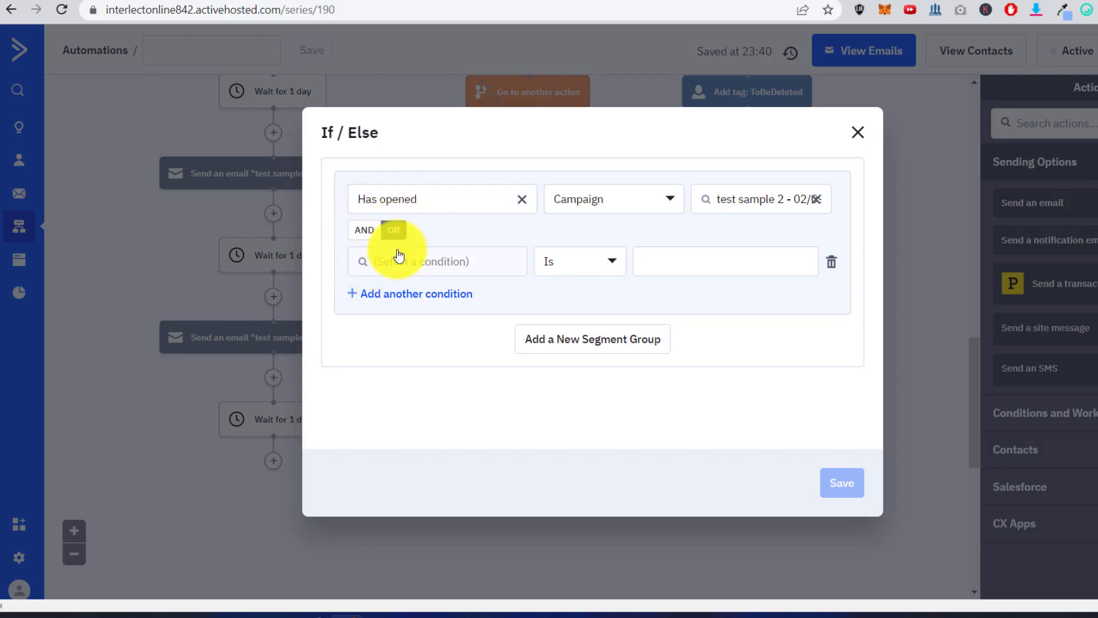
click(394, 230)
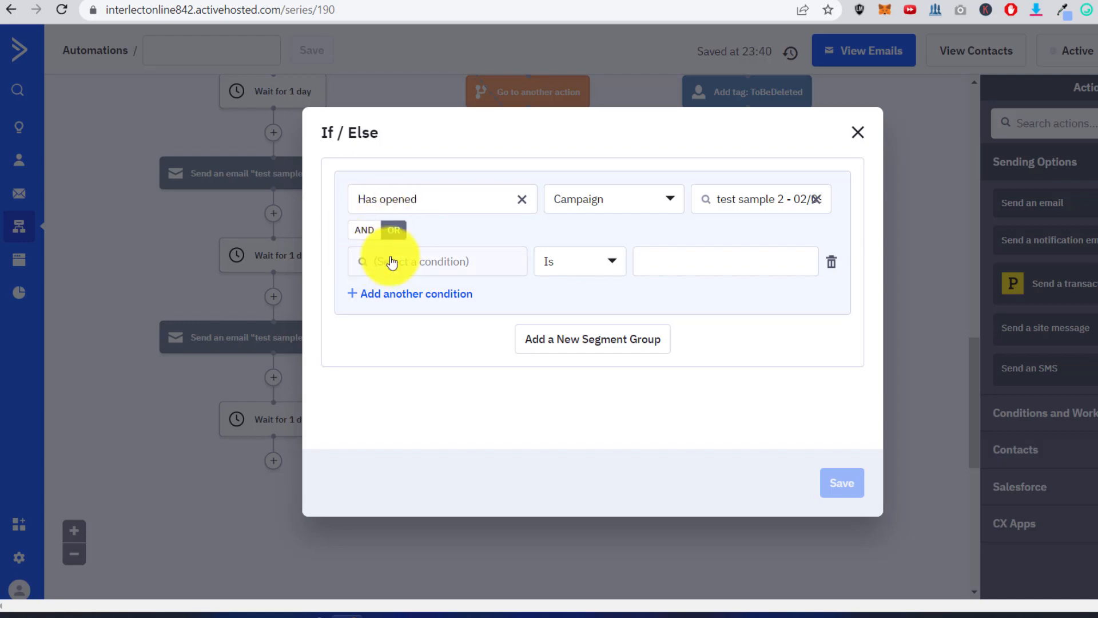
click(386, 270)
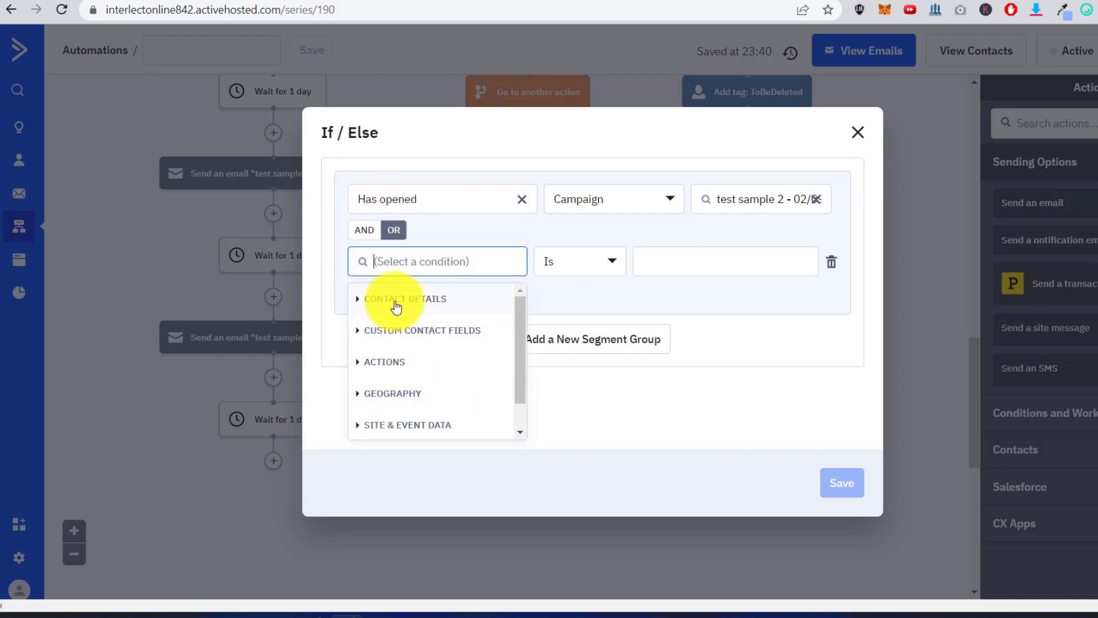
click(378, 363)
scroll(424, 375, down, 3)
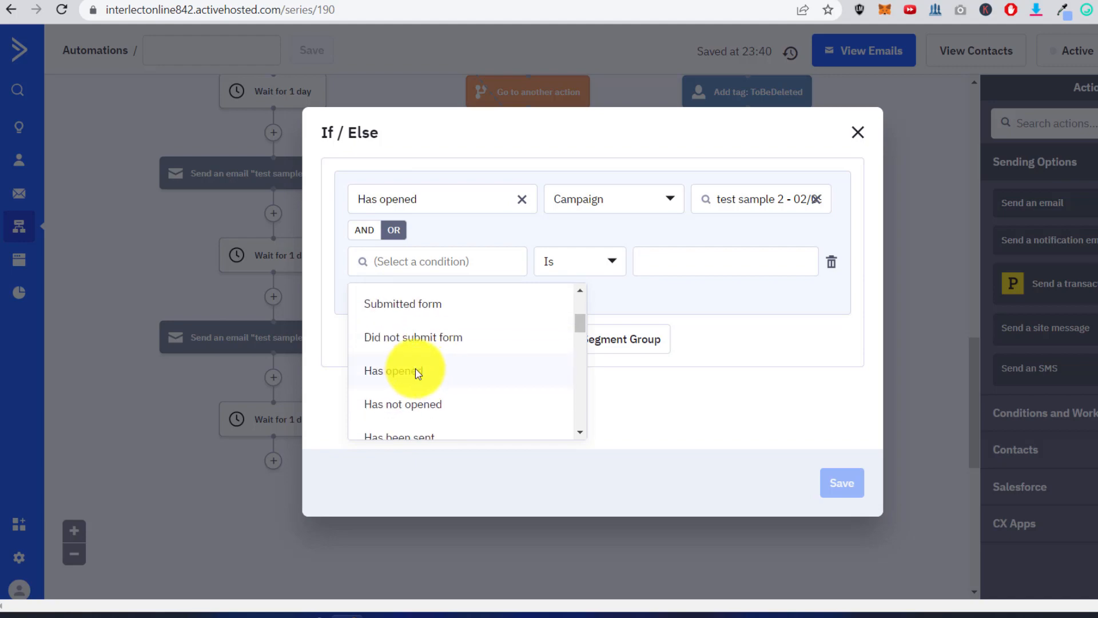
click(427, 376)
click(633, 262)
click(568, 349)
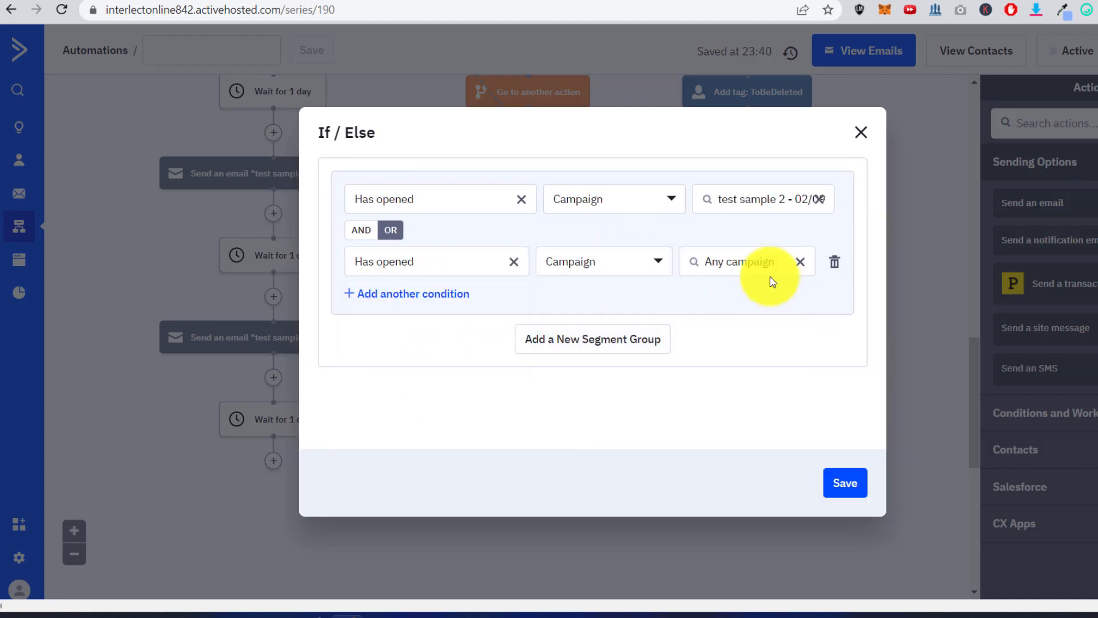
click(766, 264)
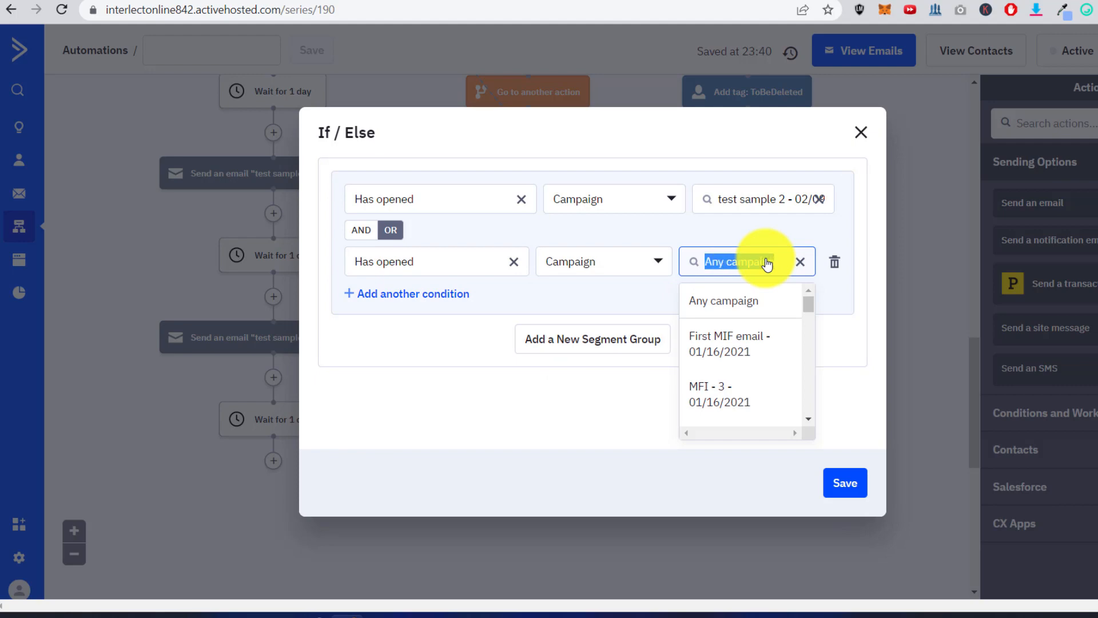
text(test sample 3)
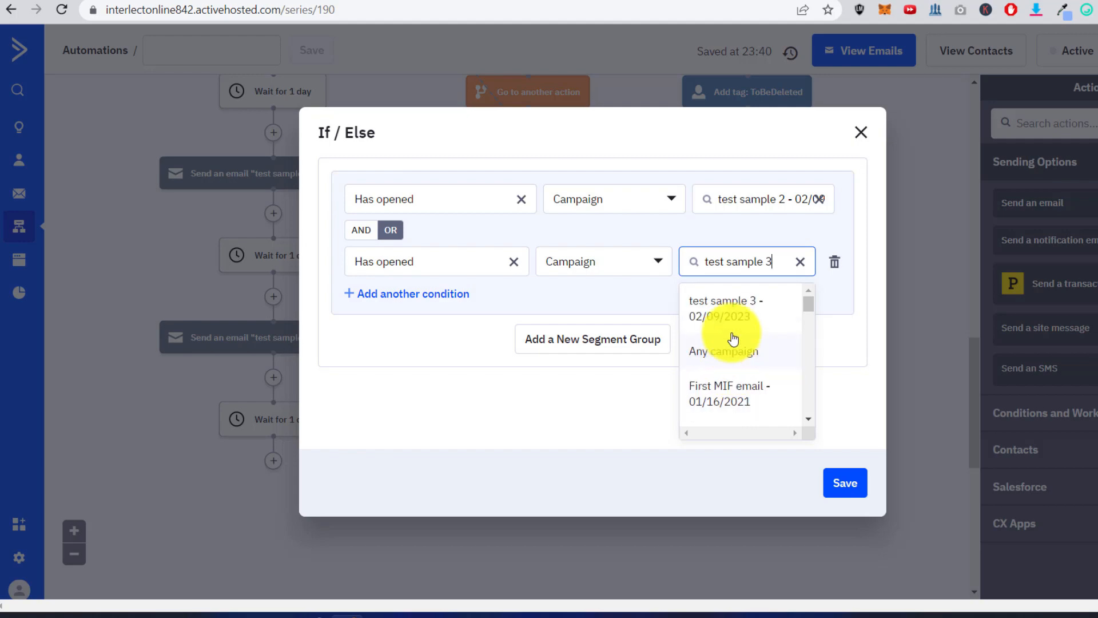
click(746, 303)
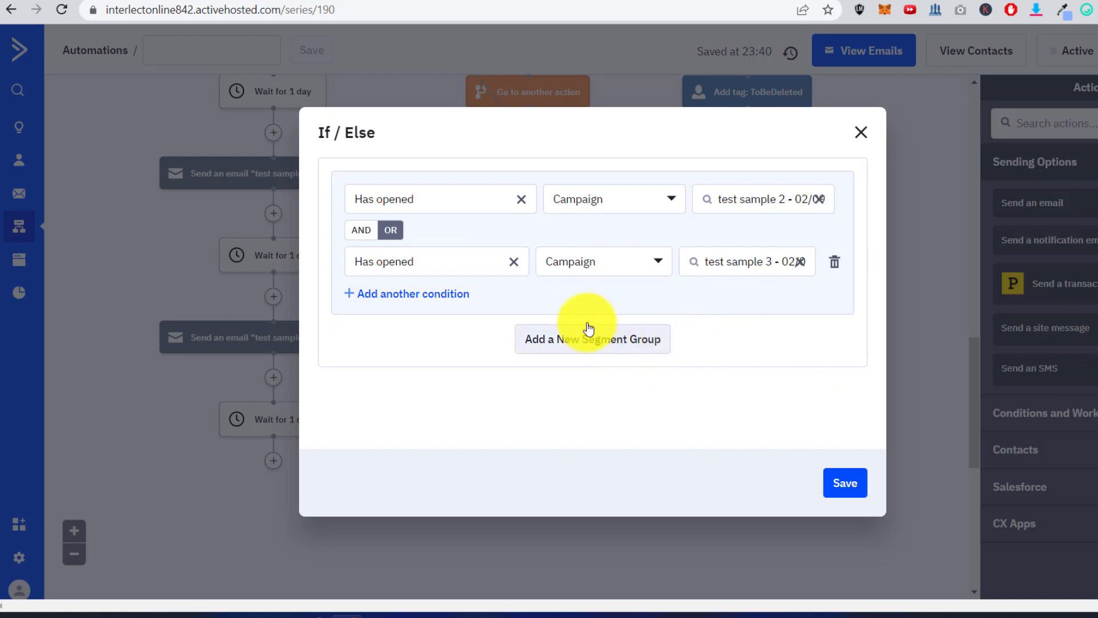
Add a third OR condition to the If/Else: Has opened, Campaign, "test sample 4"
click(403, 294)
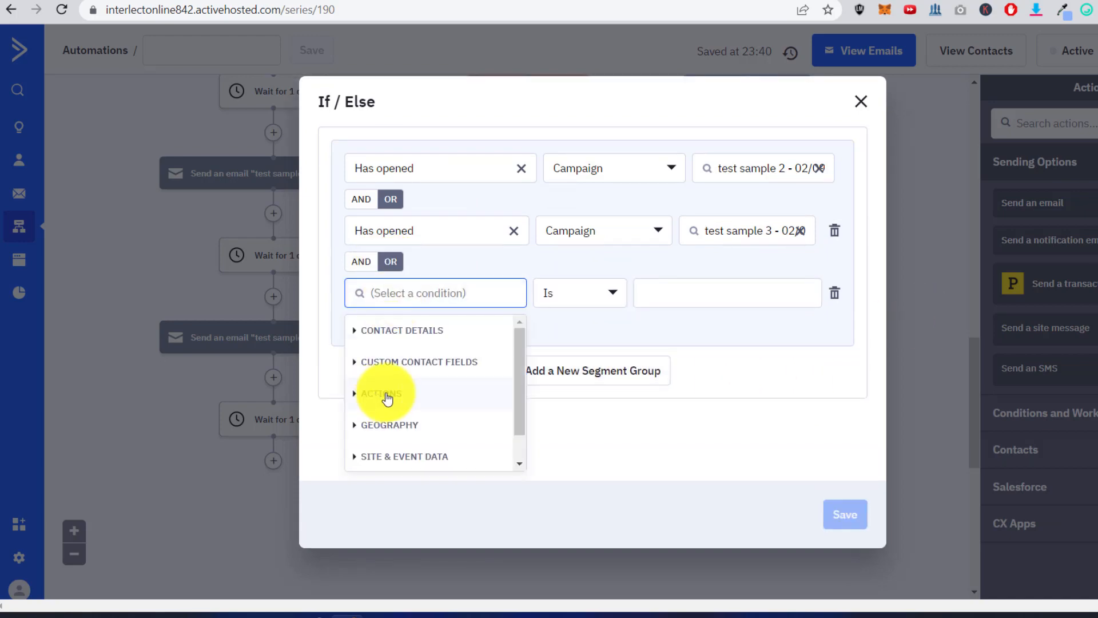
click(387, 397)
scroll(401, 407, down, 3)
click(394, 326)
click(605, 297)
click(595, 365)
click(748, 294)
text(test sample)
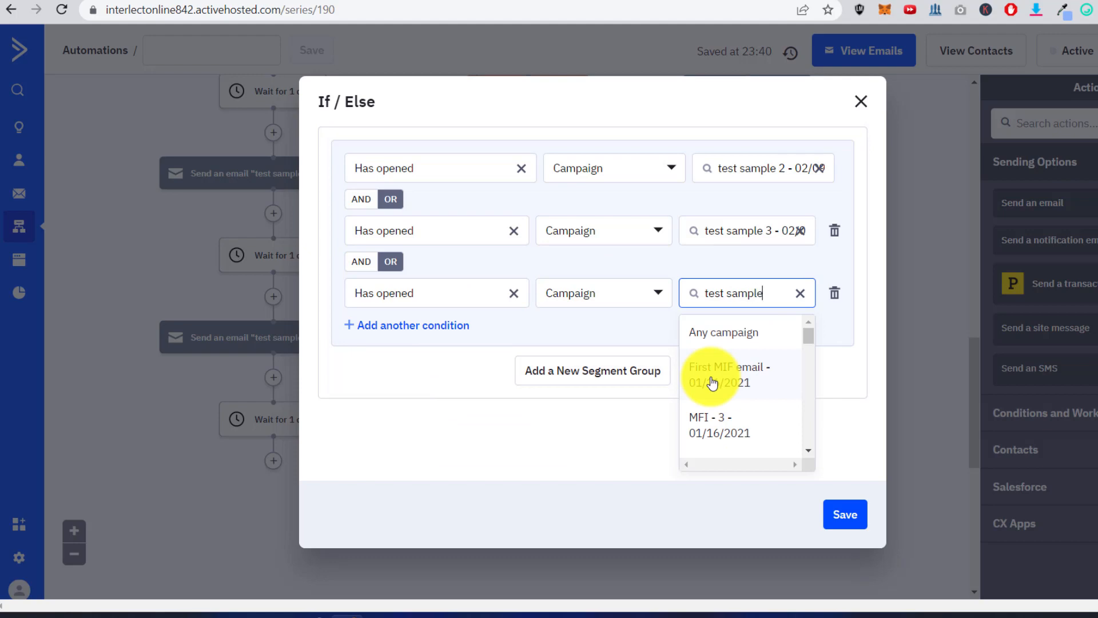
click(712, 383)
Add a fourth OR condition for Has opened, Campaign, "test sample 5", and save the If/Else action
click(407, 326)
click(386, 325)
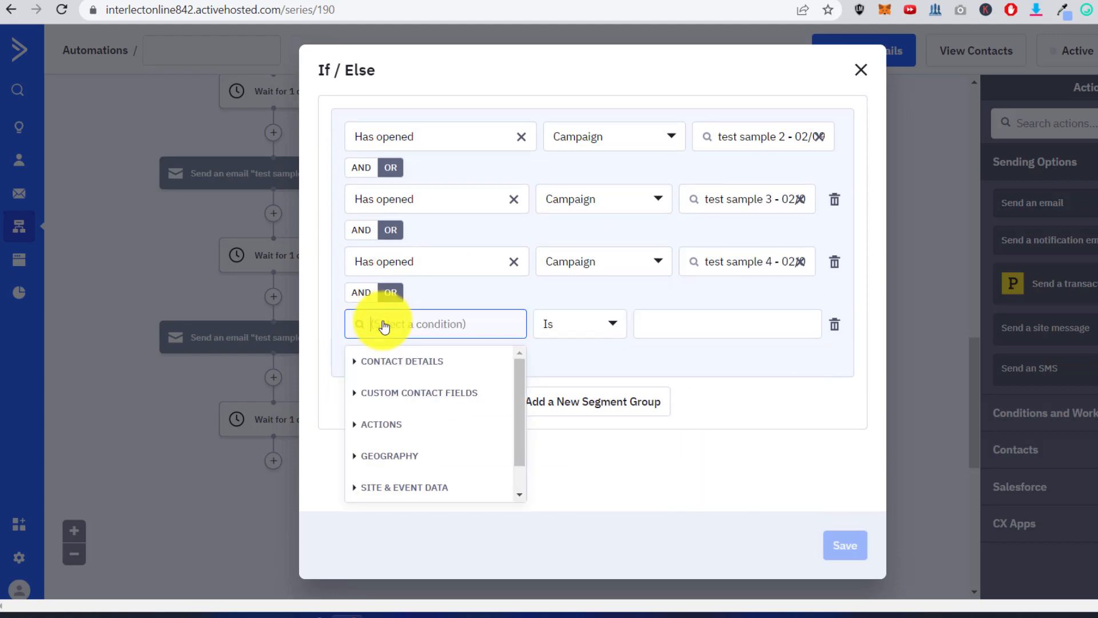
click(387, 424)
scroll(401, 424, down, 3)
click(401, 357)
click(605, 325)
click(595, 393)
click(703, 326)
text(test sample 5)
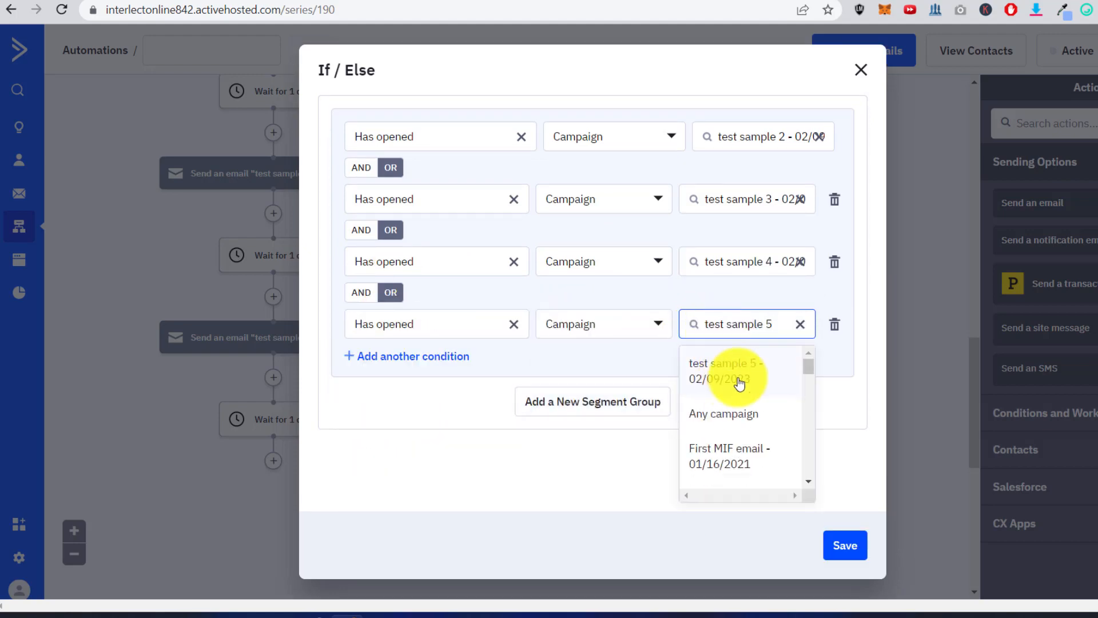
click(736, 372)
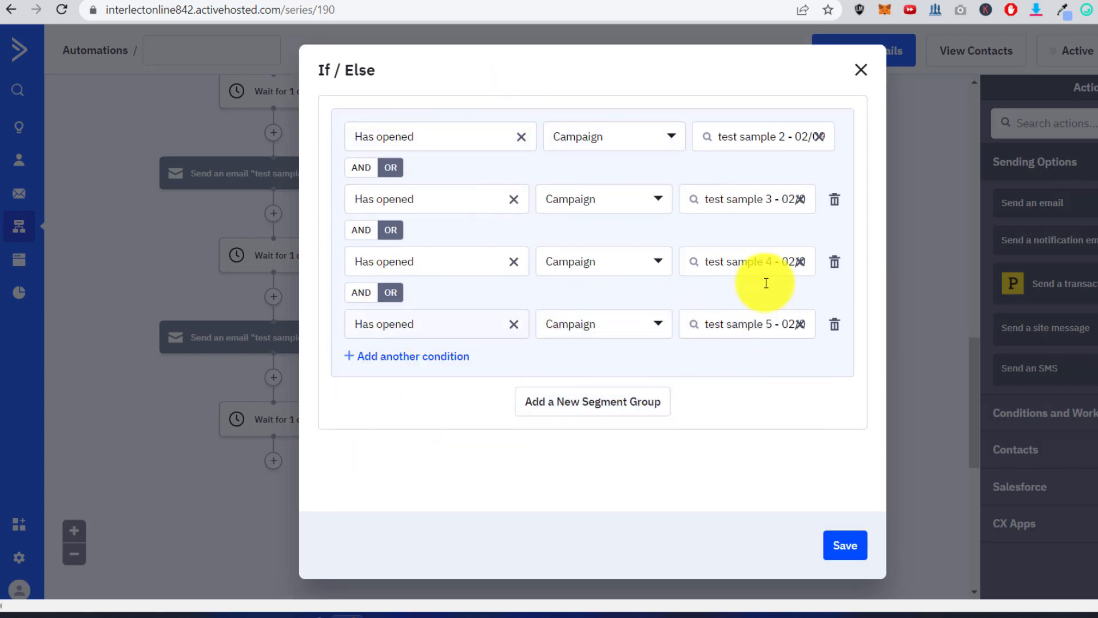
click(846, 547)
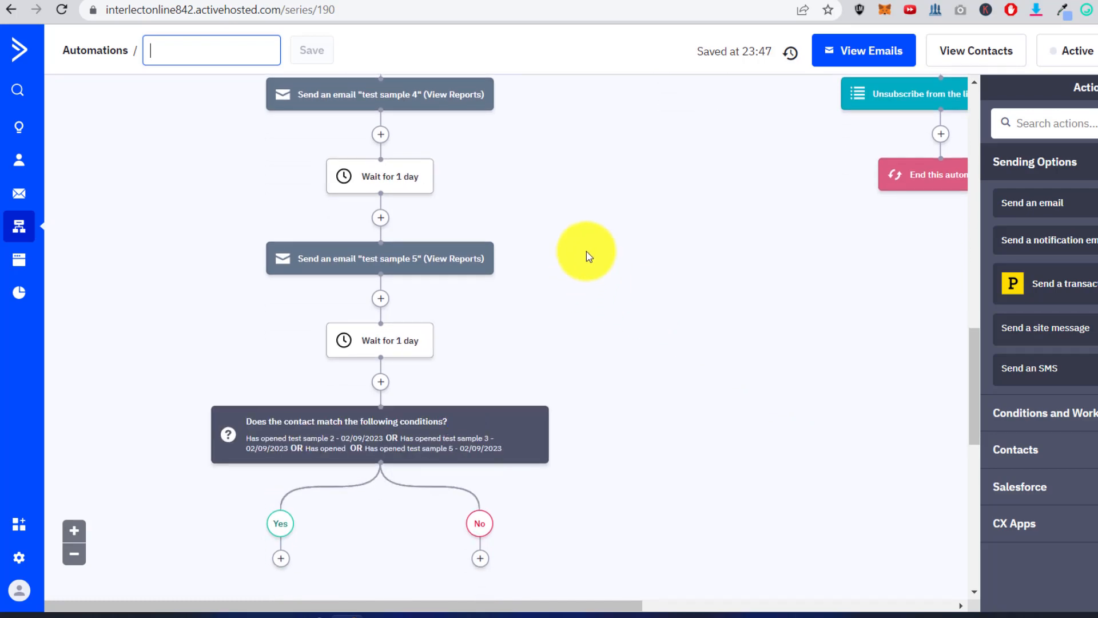
Add an Add a tag action with the "Open Emails" tag on the Yes branch of the test sample 2 to 5 open check
scroll(586, 253, down, 2)
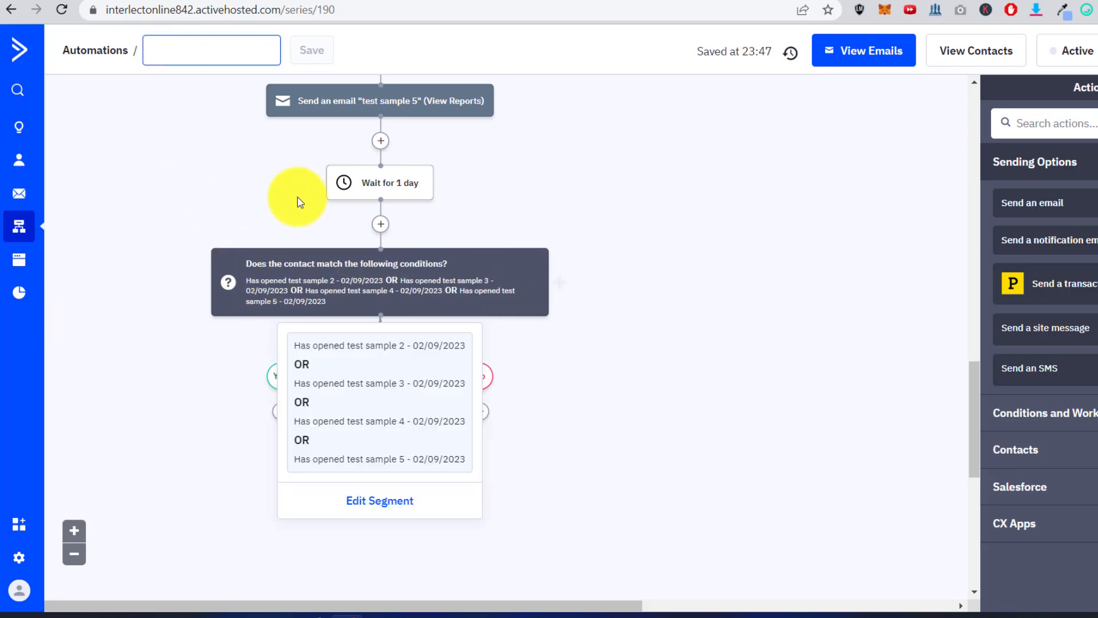
mouse_move(335, 269)
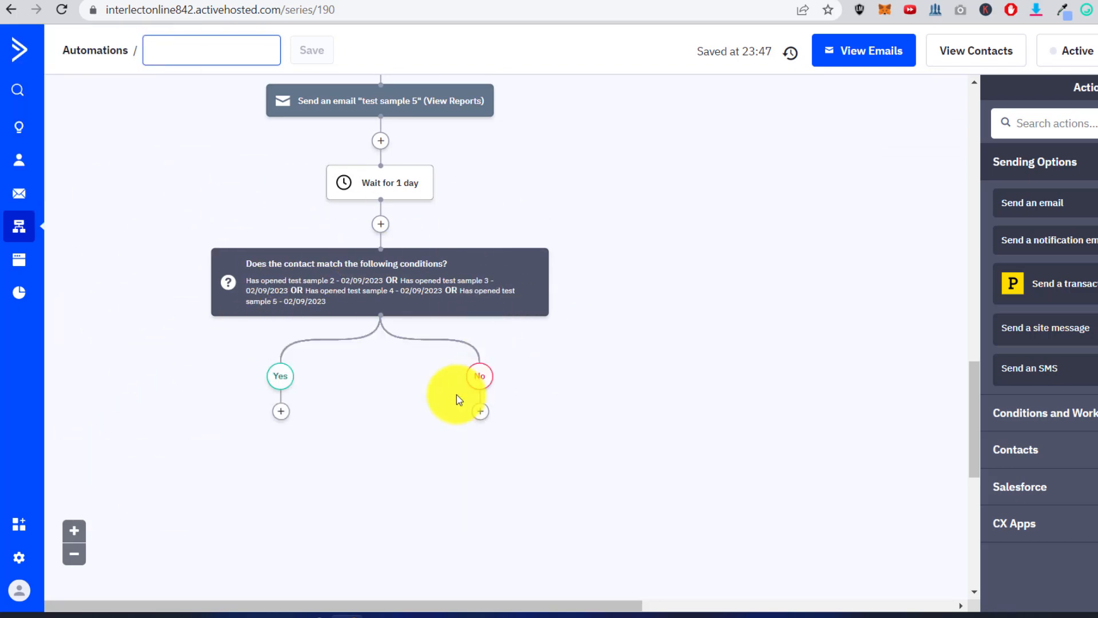
click(286, 416)
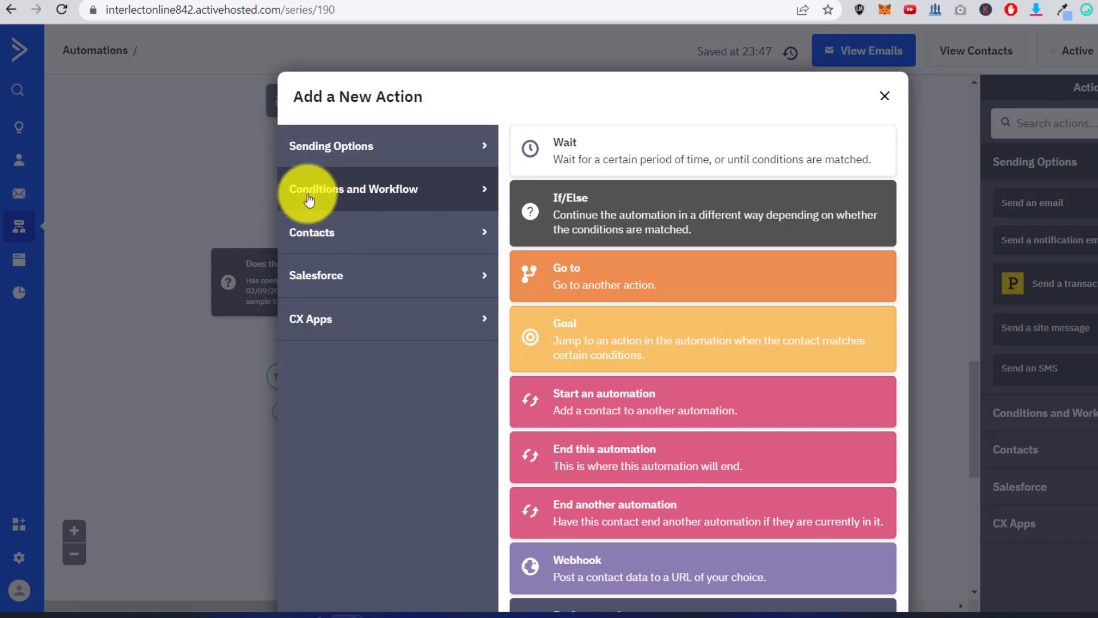
click(387, 245)
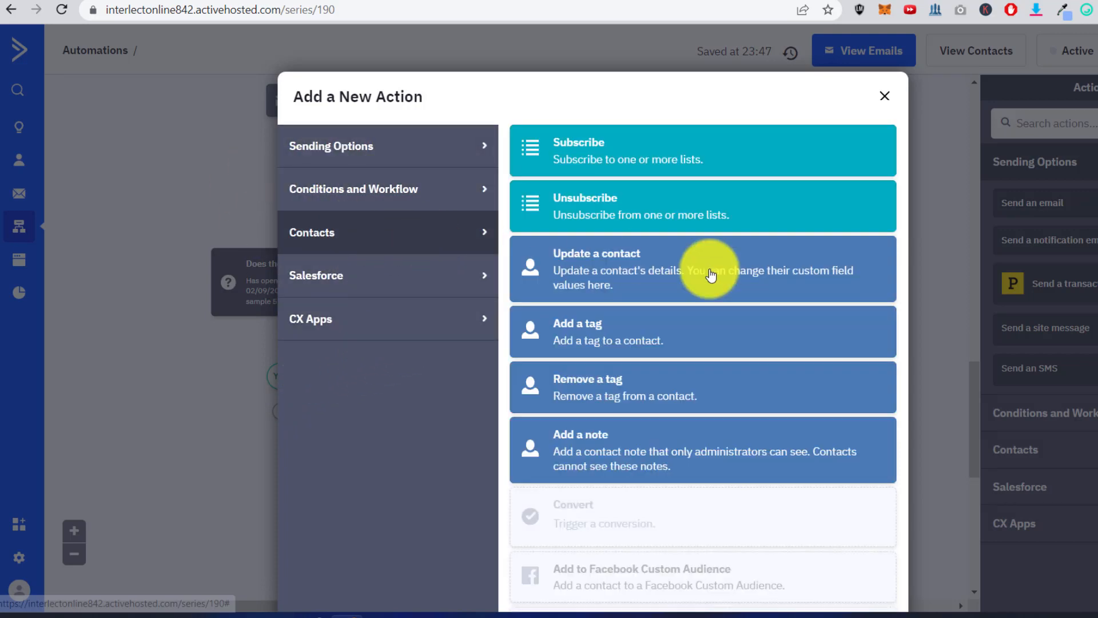
click(582, 331)
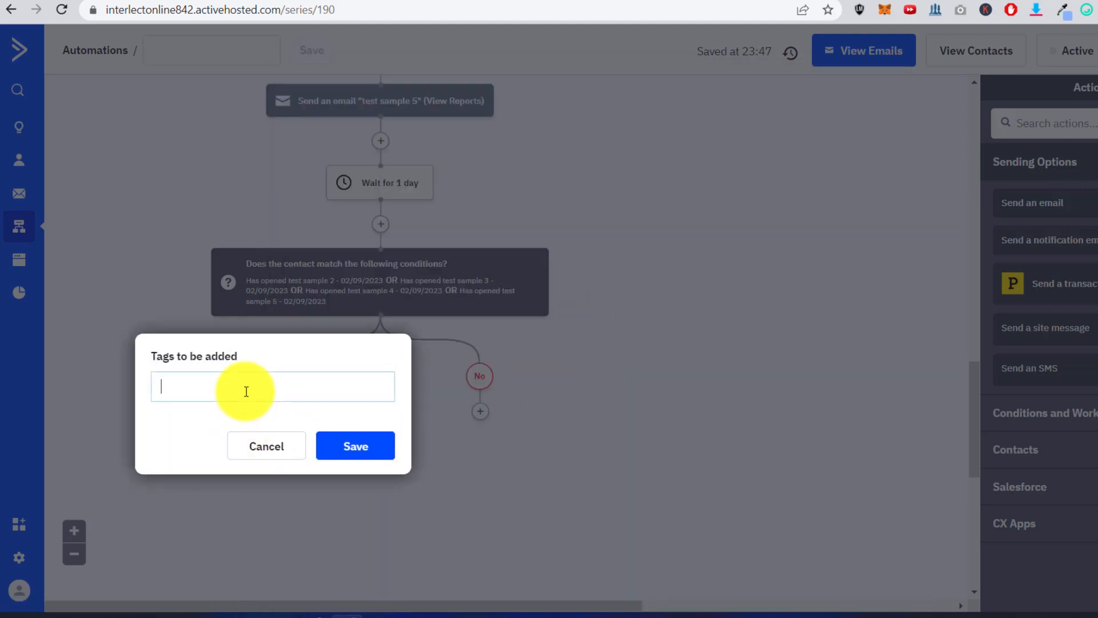
text(open)
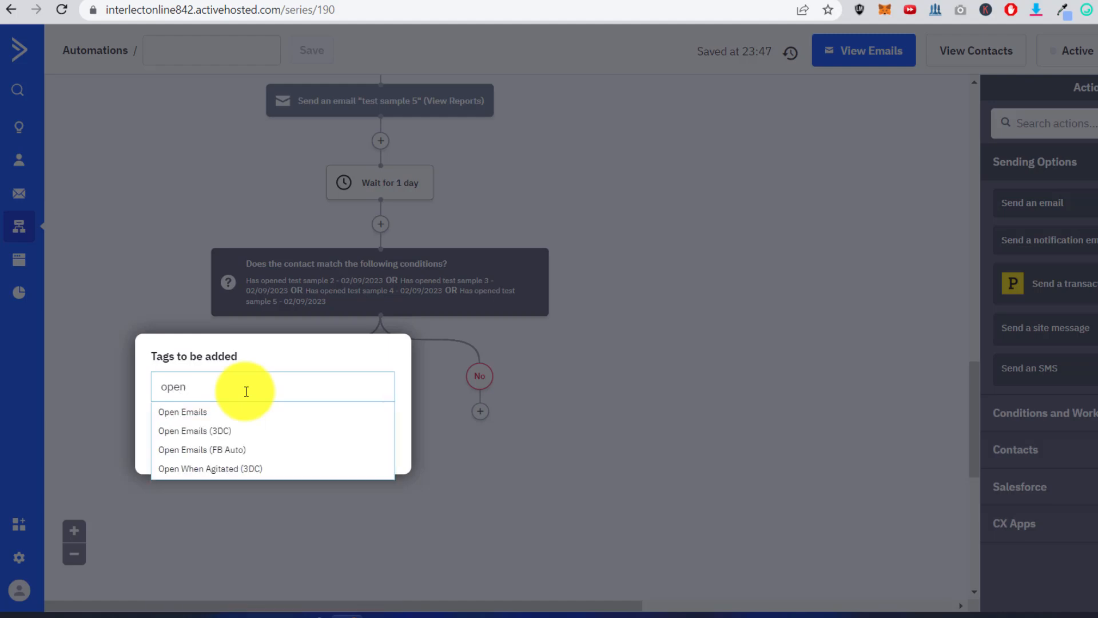
click(171, 412)
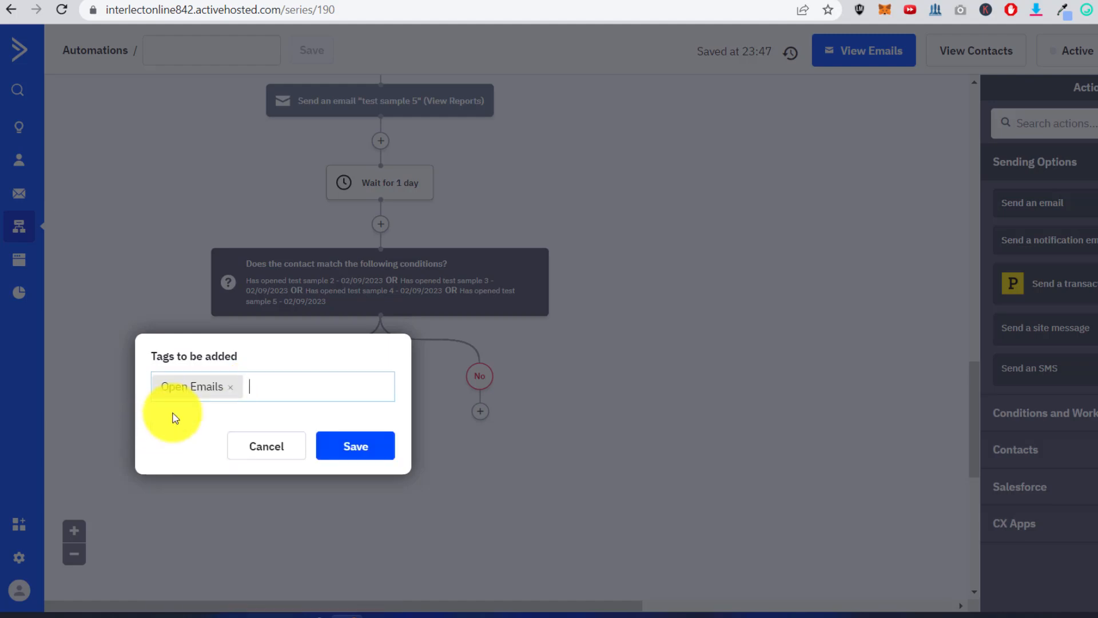
click(390, 450)
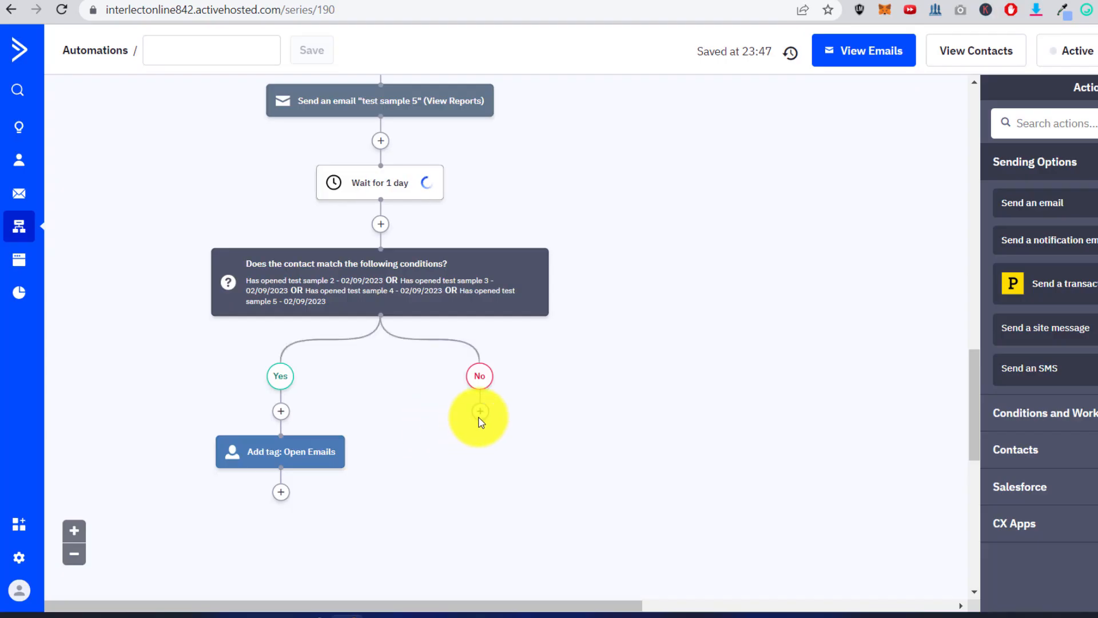
Add a Send an email action on the No branch, named "Test: Are you quitting" and started from a past campaign
click(479, 417)
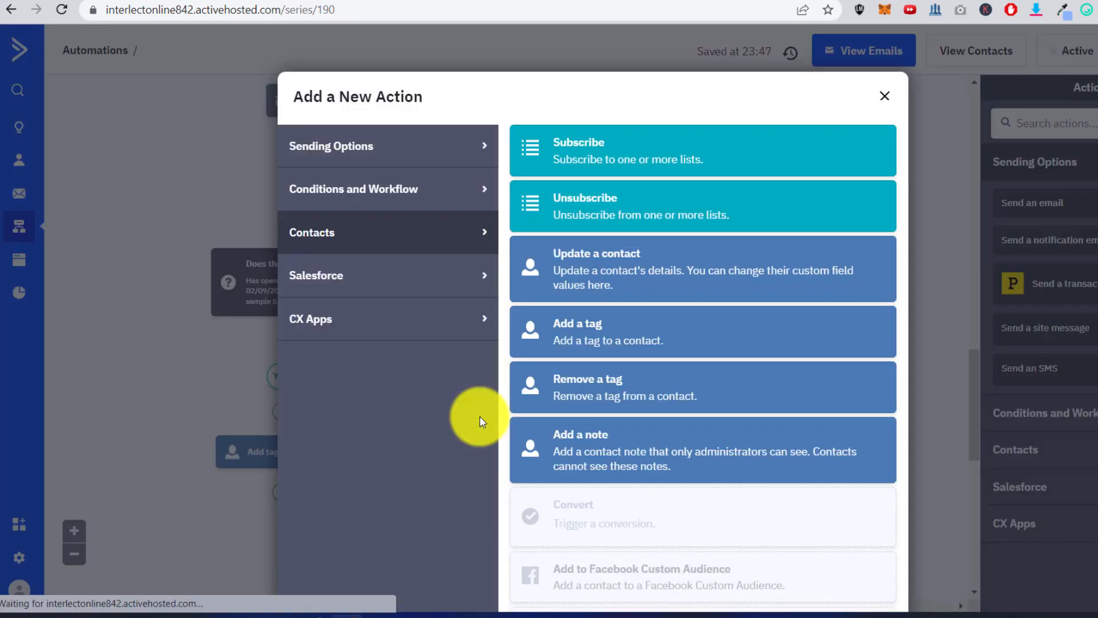
click(378, 135)
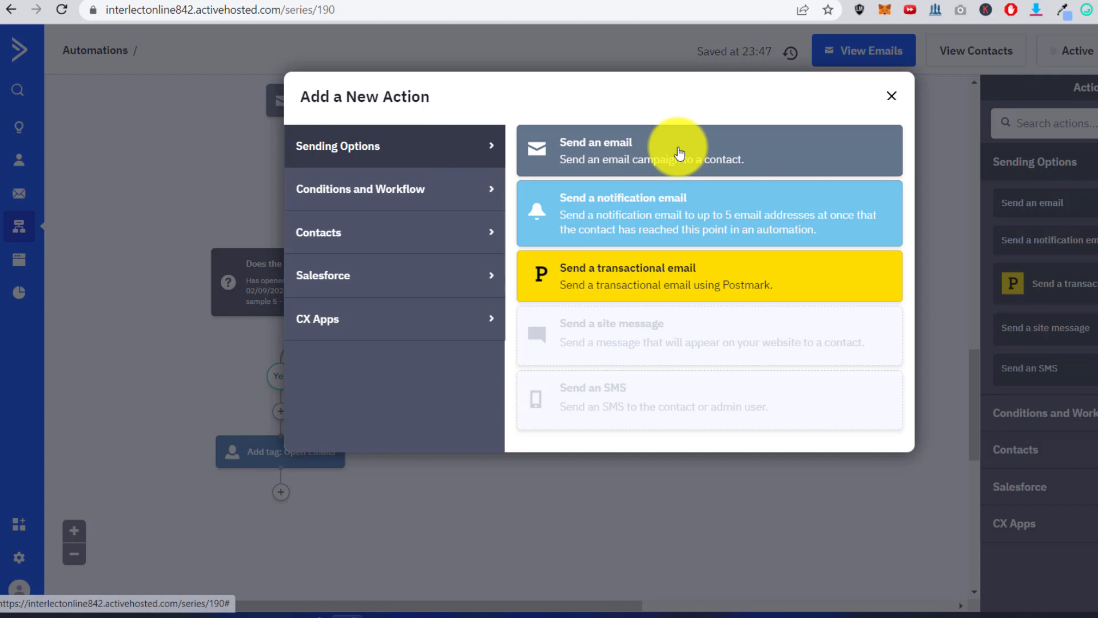
click(680, 154)
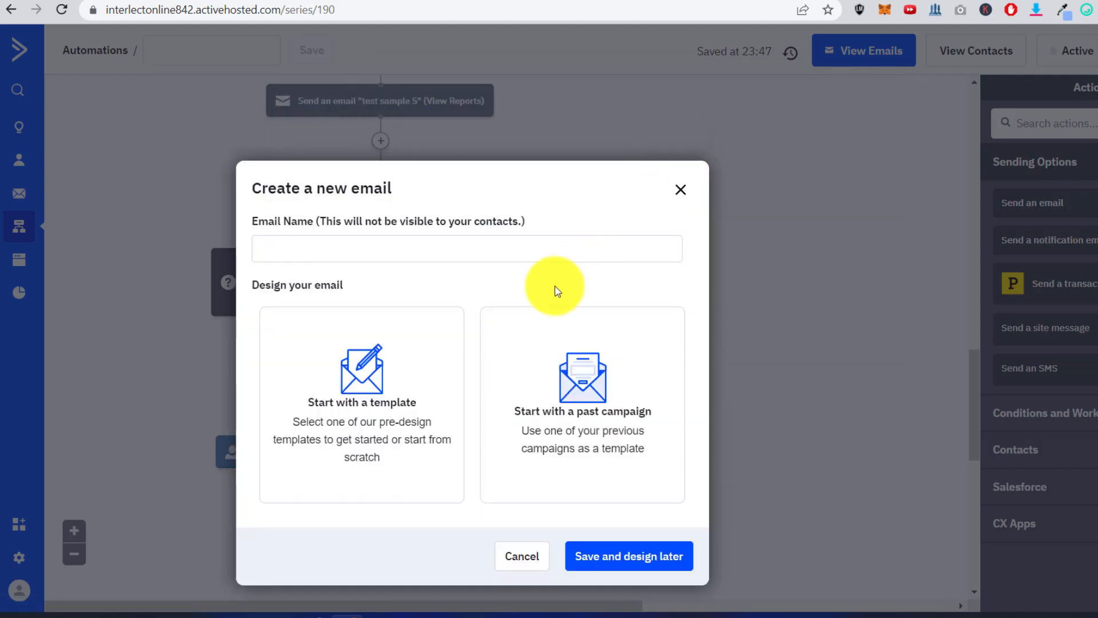
click(539, 252)
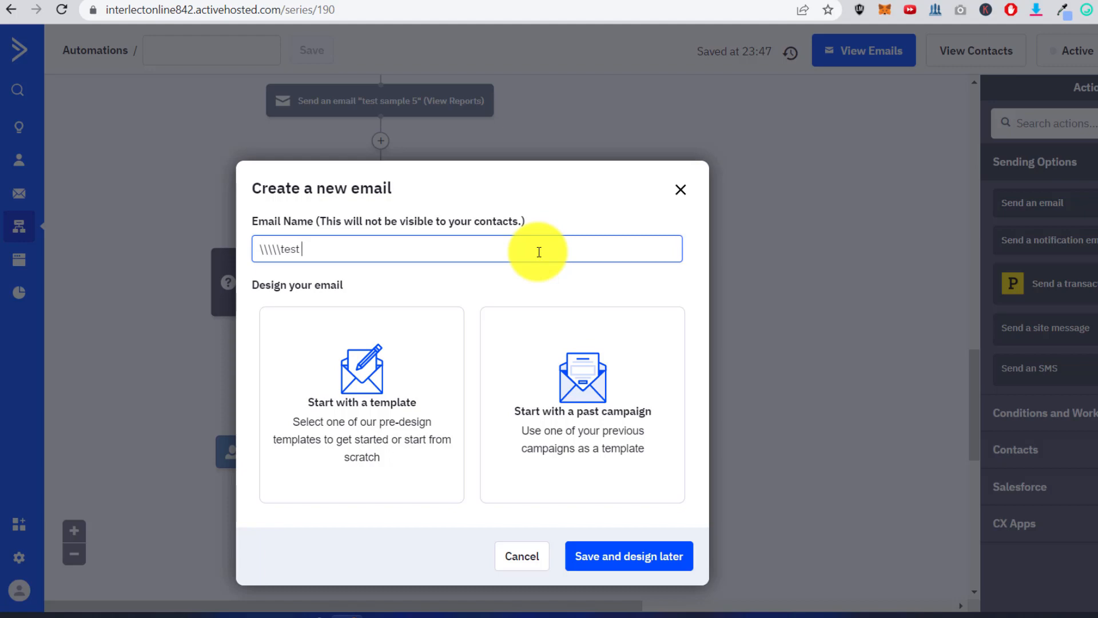
text(Test: Are you quitting)
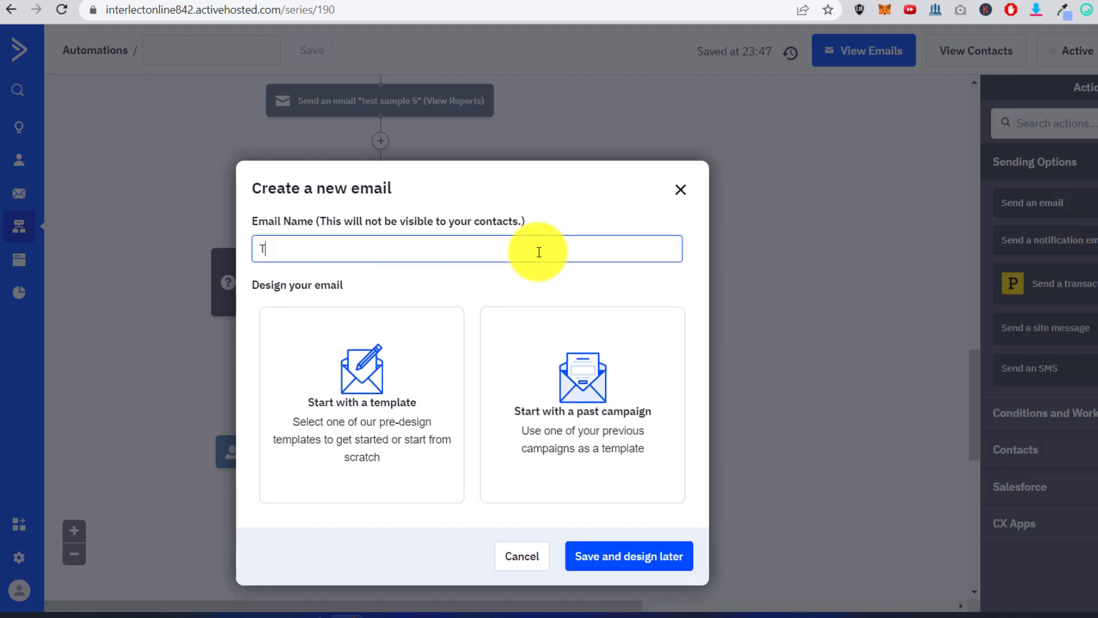
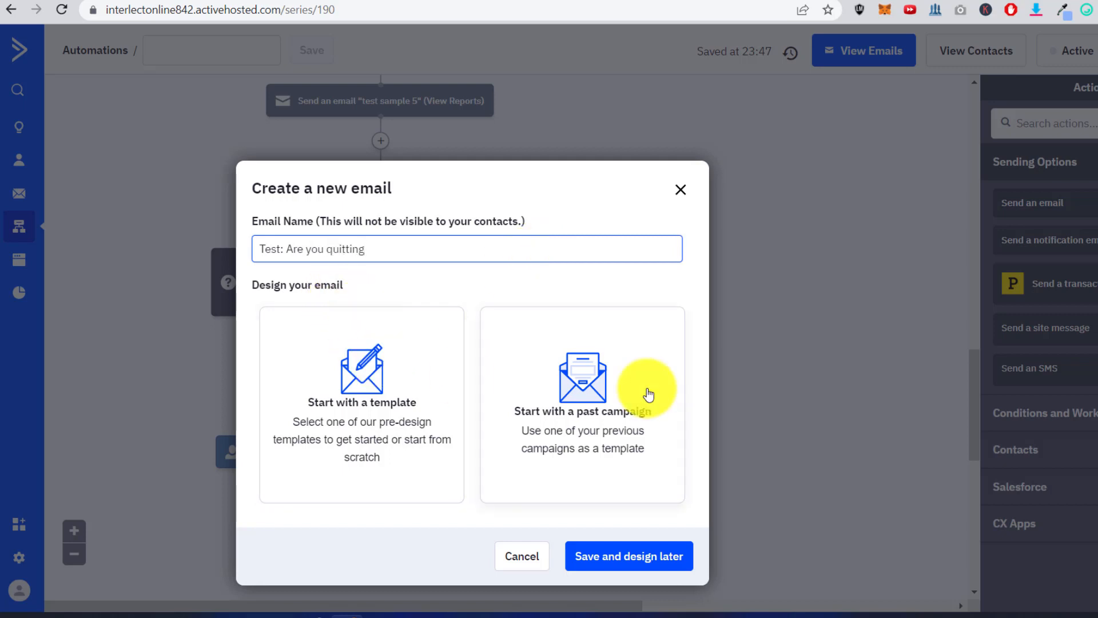
click(610, 379)
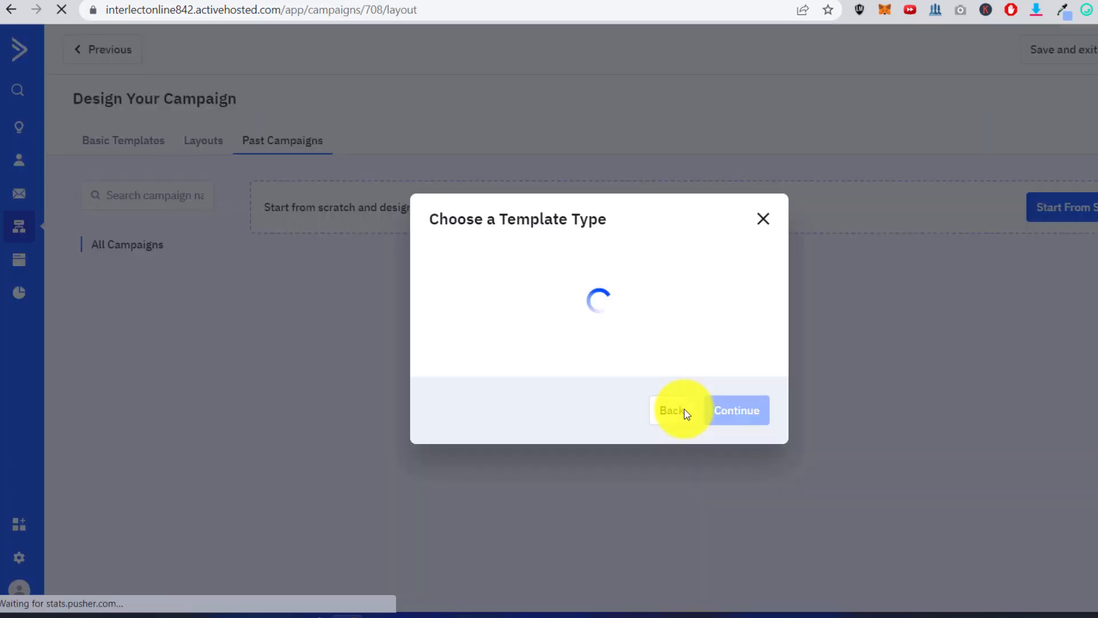
click(843, 415)
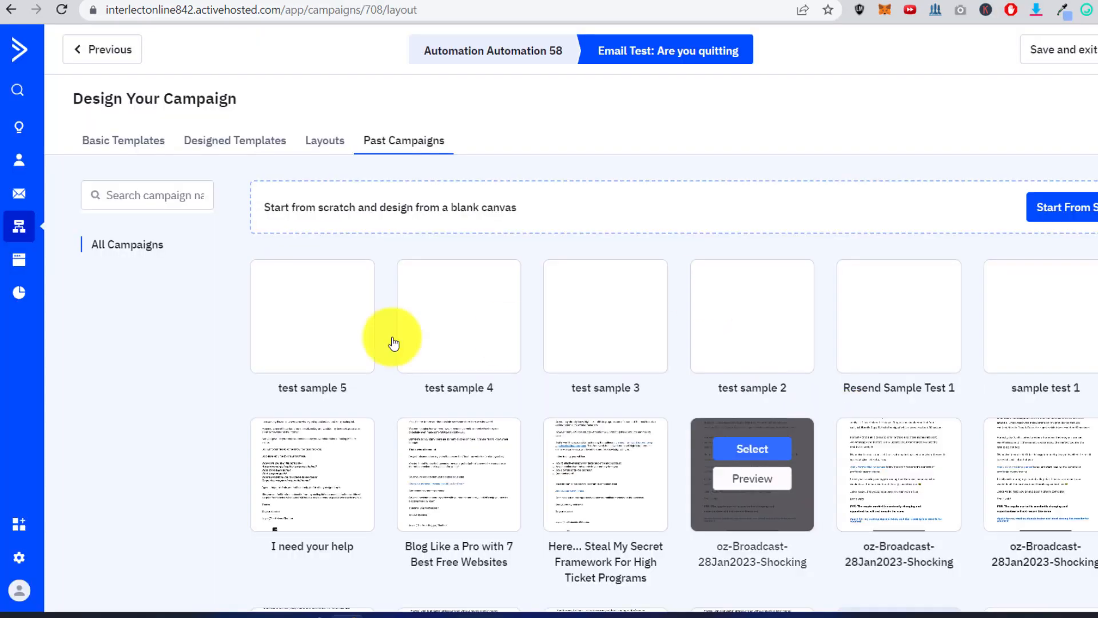
Base the email on the past campaign test sample 5, enter "Test: Are you quitting" in its details, and save the action
click(299, 289)
text(Test: Are you quitting)
click(749, 444)
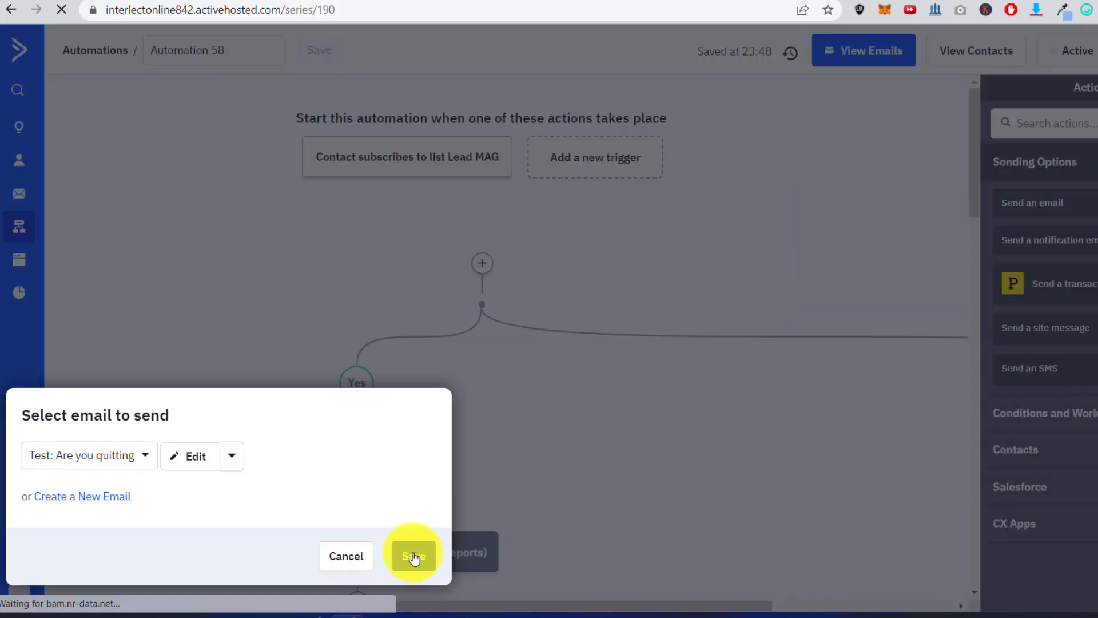
click(414, 558)
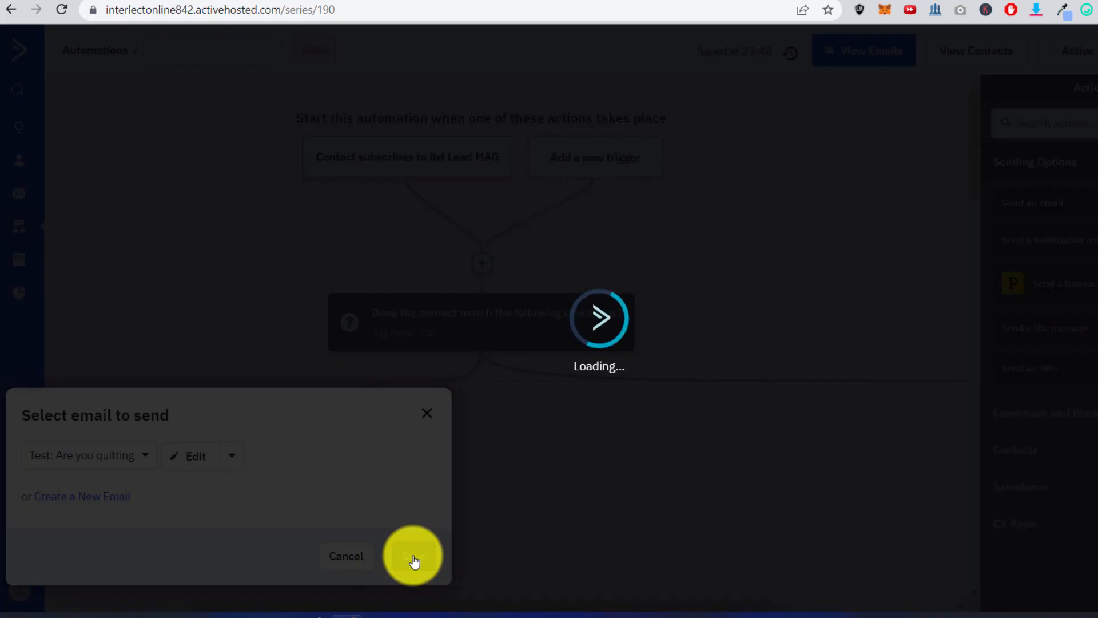
Review the automation flow from the test sample emails down to both branches of the test sample 2 to 5 open check
scroll(460, 455, down, 17)
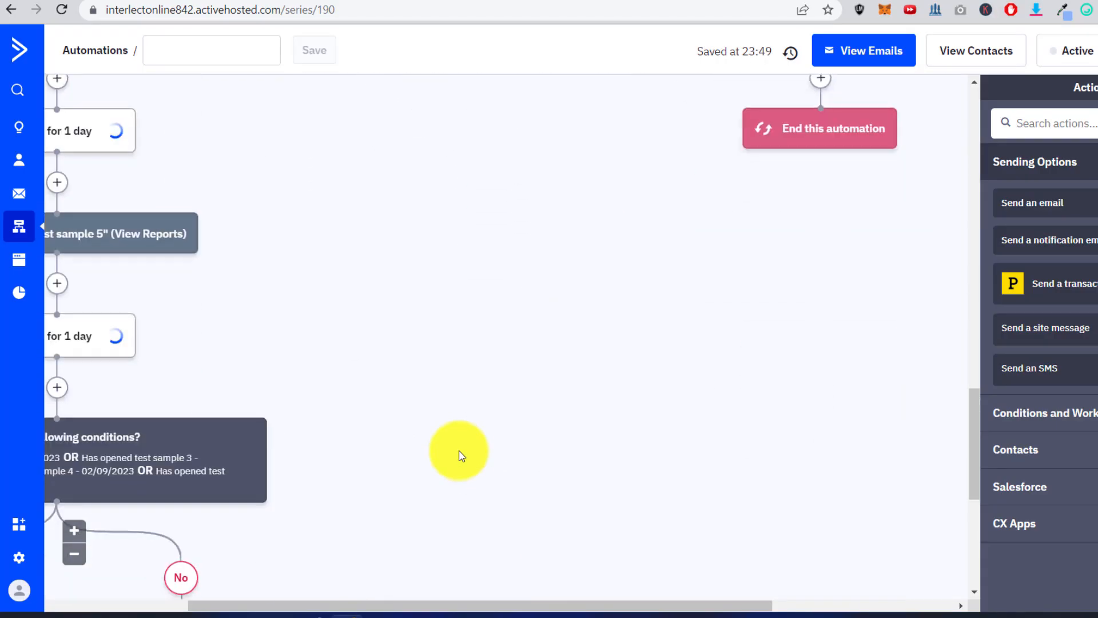
scroll(461, 455, down, 7)
drag(360, 605, 209, 609)
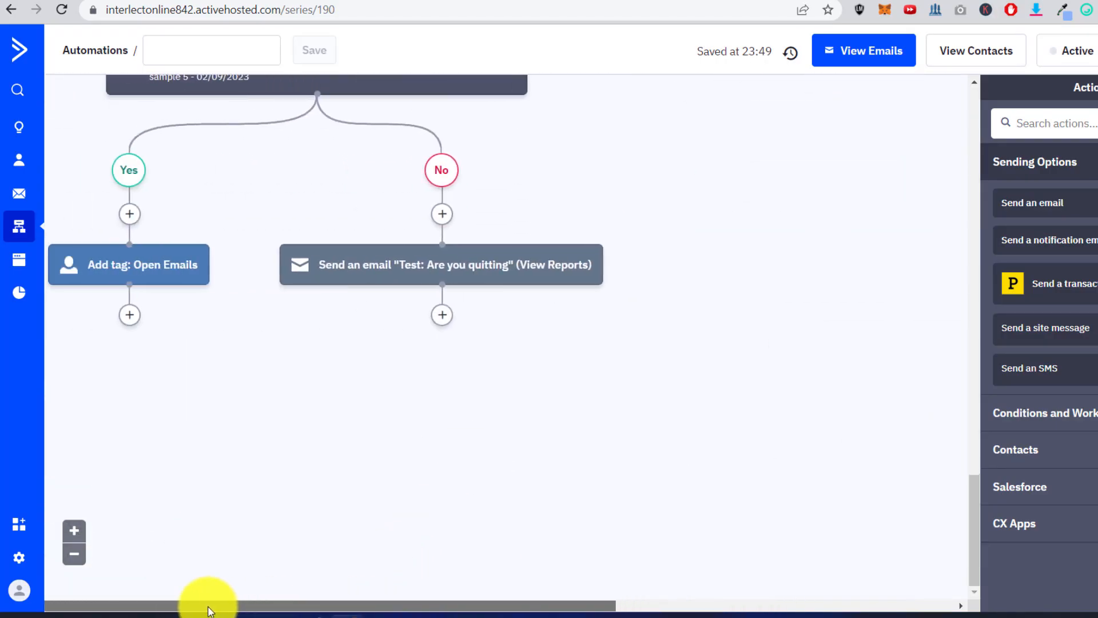
scroll(549, 286, up, 8)
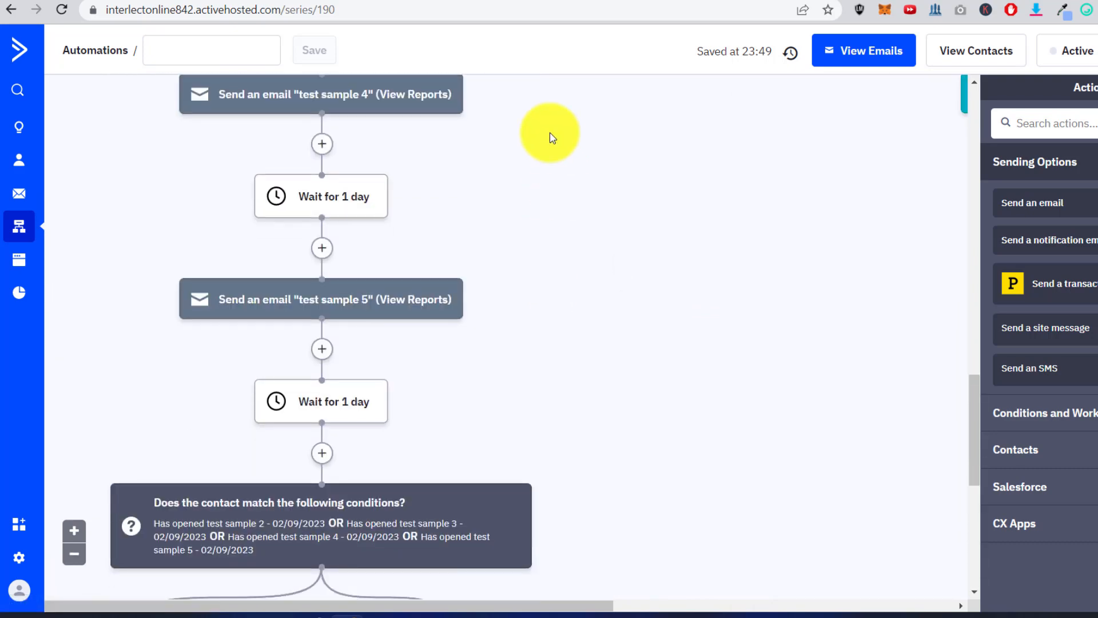
scroll(551, 136, down, 3)
scroll(444, 272, up, 8)
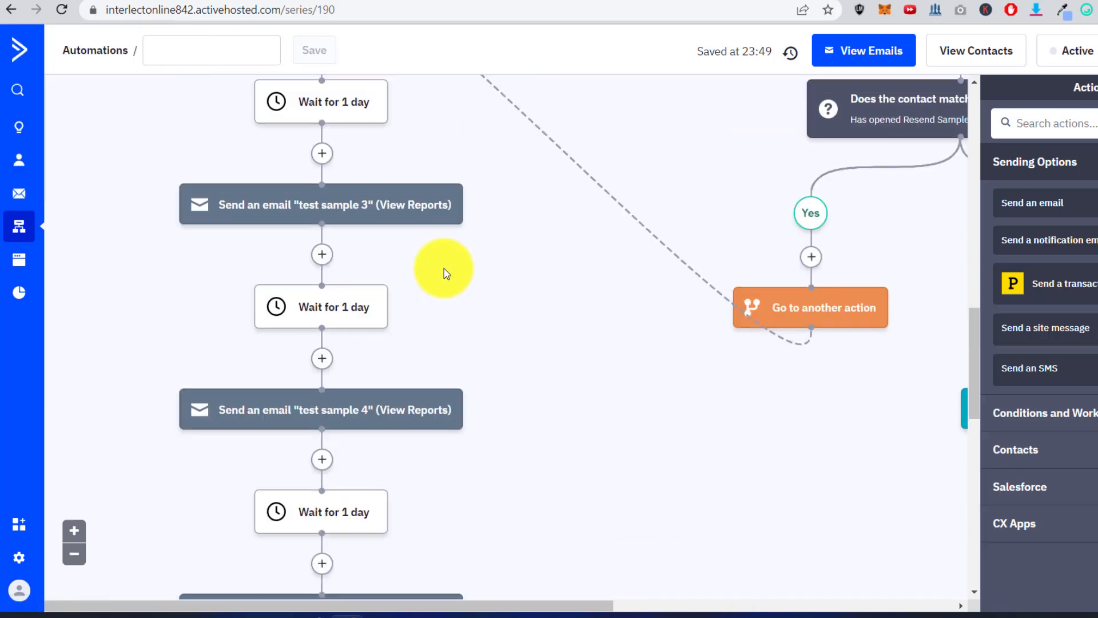
scroll(444, 269, up, 5)
scroll(437, 234, down, 8)
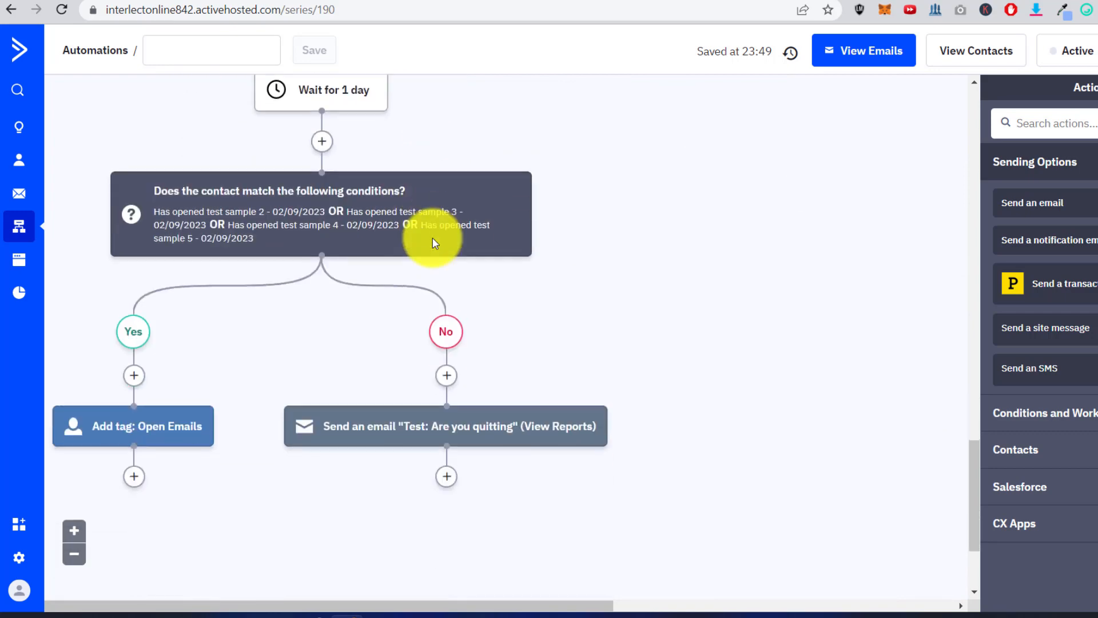
scroll(433, 238, down, 2)
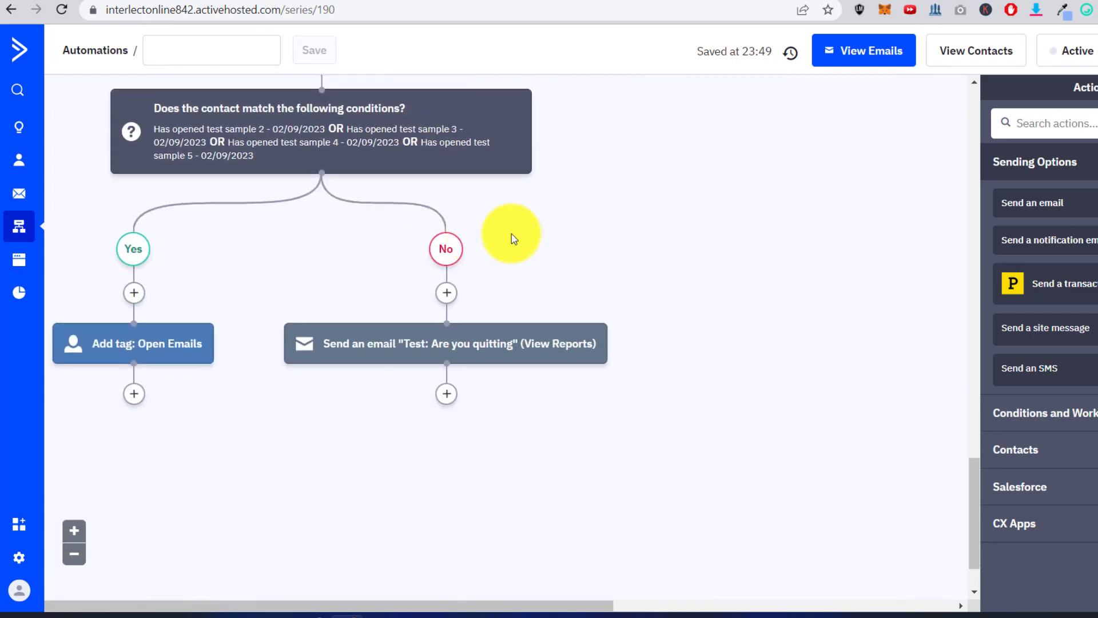
Copy the single Wait for 1 day action to below the "Test: Are you quitting" email, with waiting contacts staying at their current position
click(448, 394)
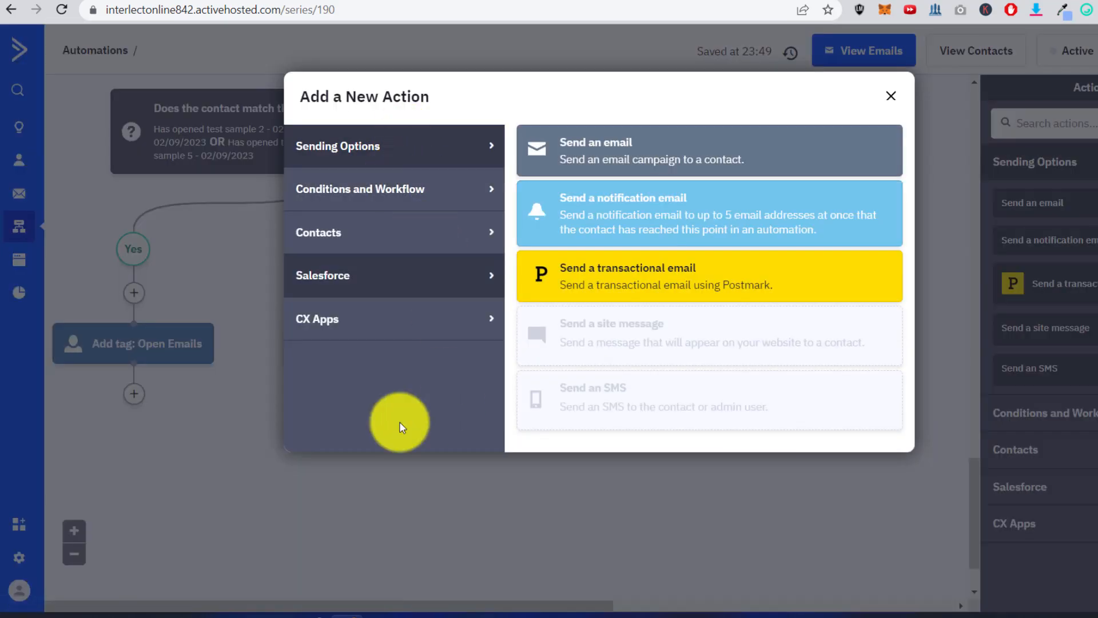
click(890, 96)
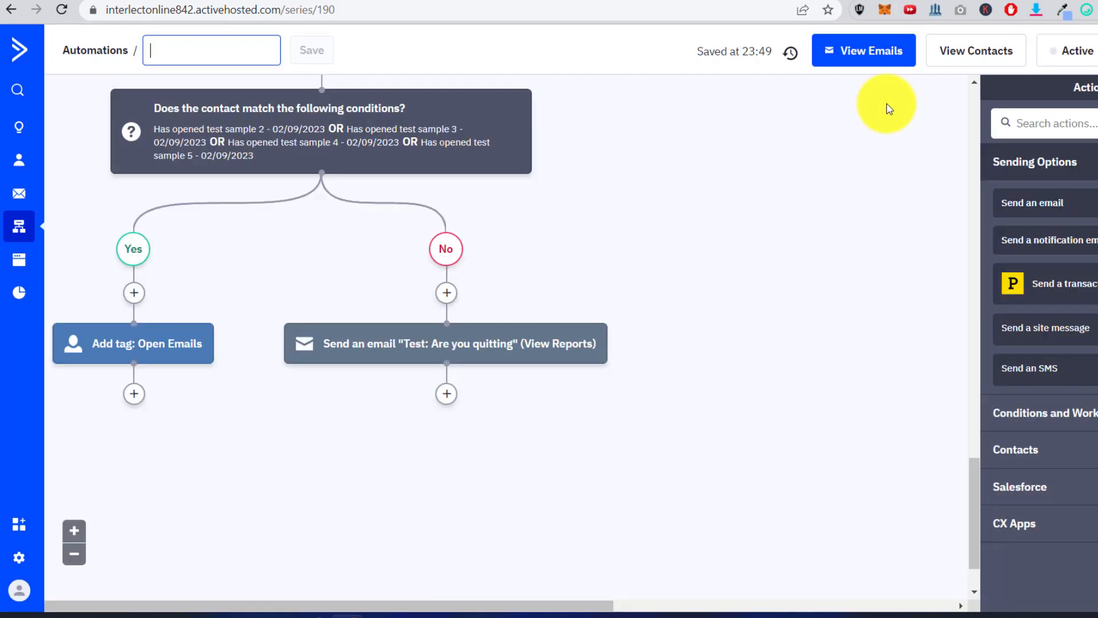
scroll(309, 309, up, 4)
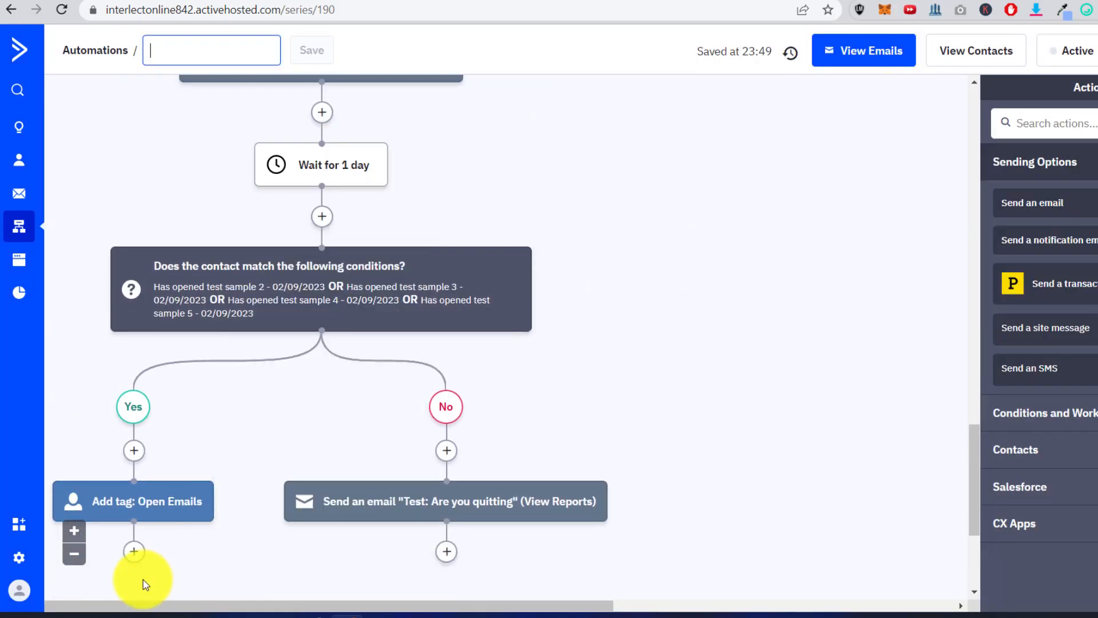
click(74, 554)
scroll(736, 446, up, 3)
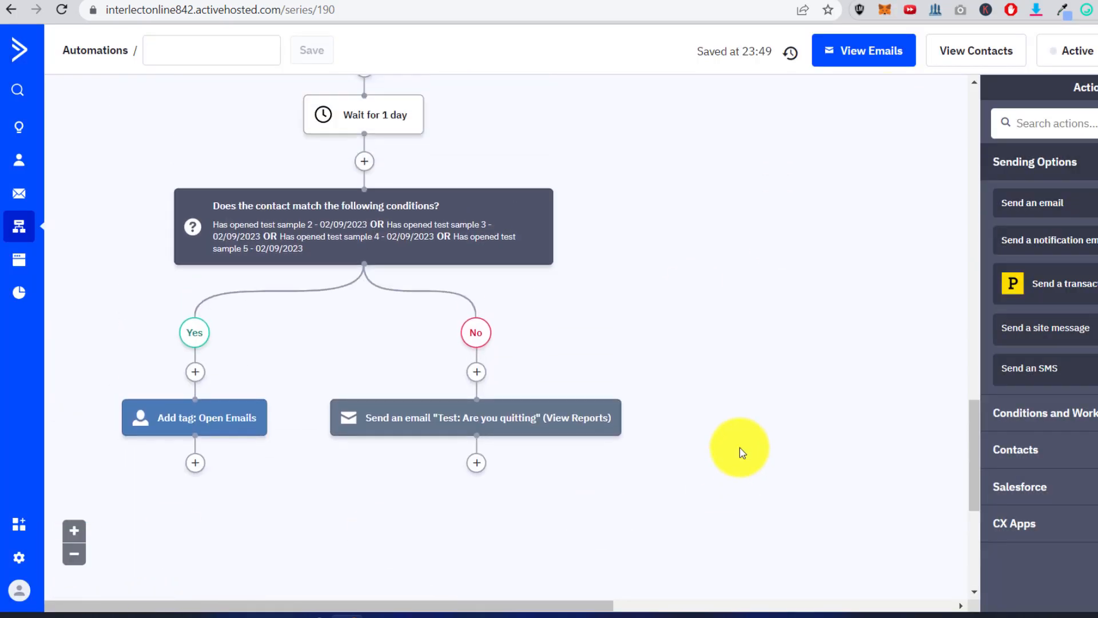
drag(433, 154, 456, 501)
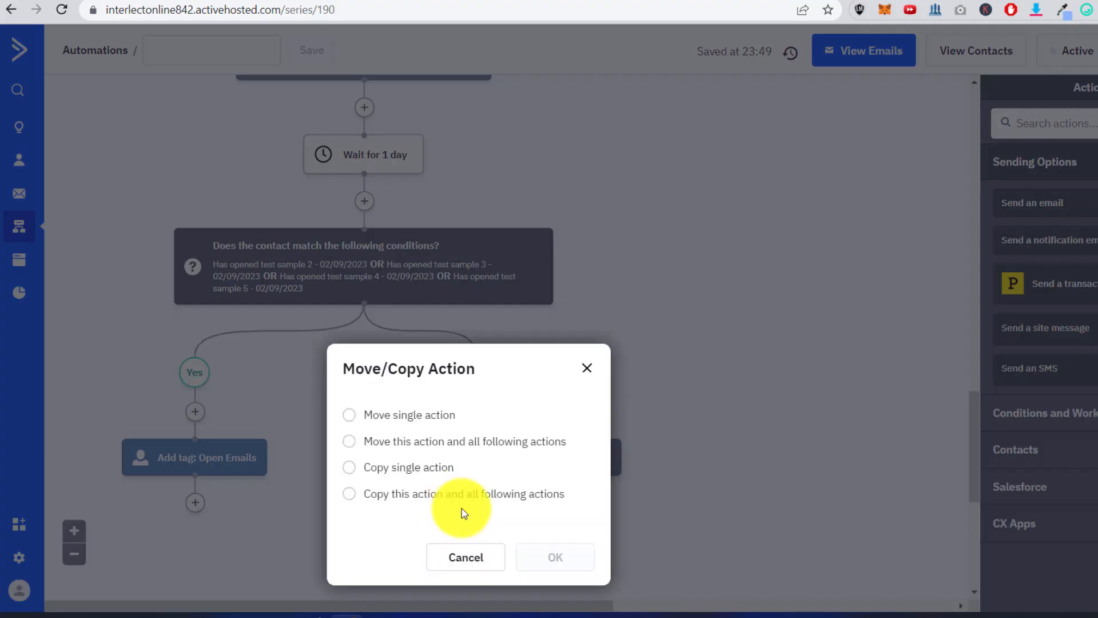
click(395, 467)
click(429, 567)
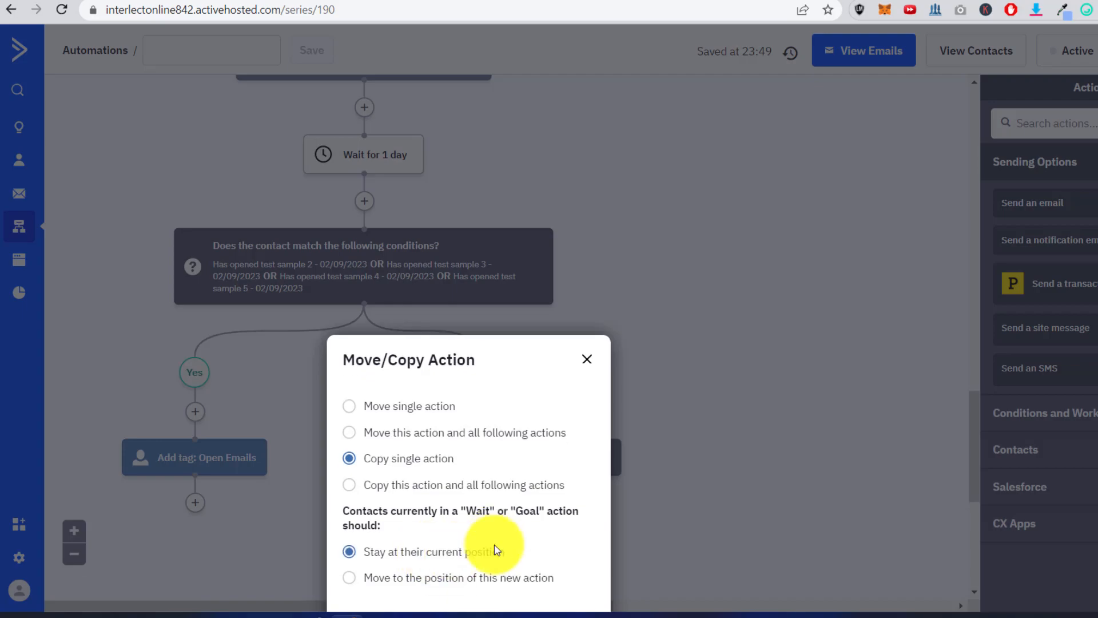
click(569, 581)
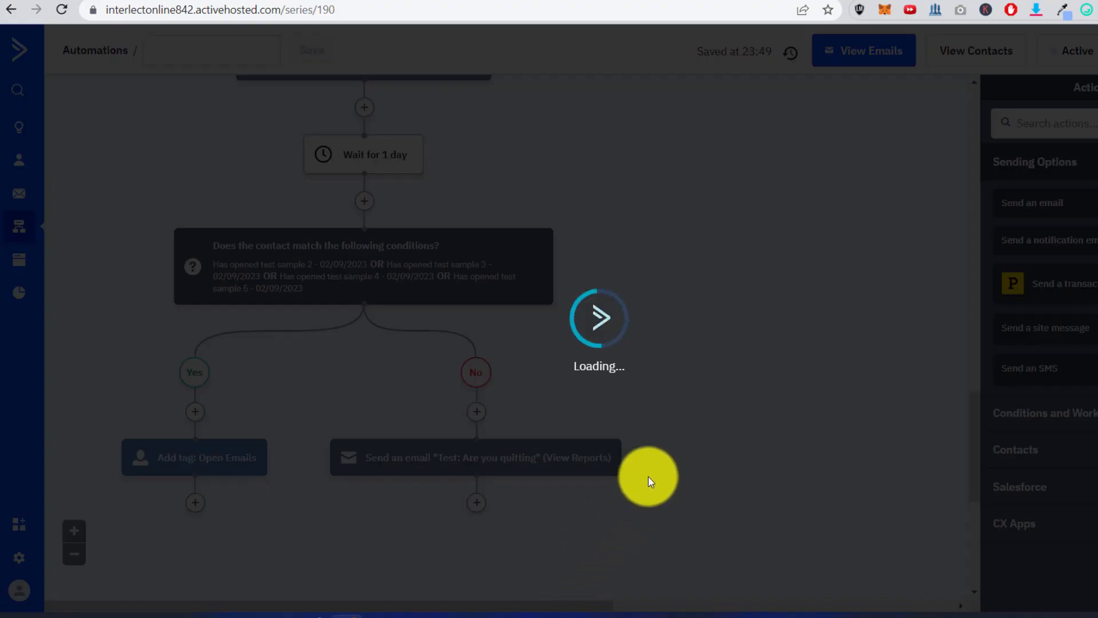
Add an If/Else action with a Has opened condition below the copied wait on the No branch
scroll(682, 446, down, 2)
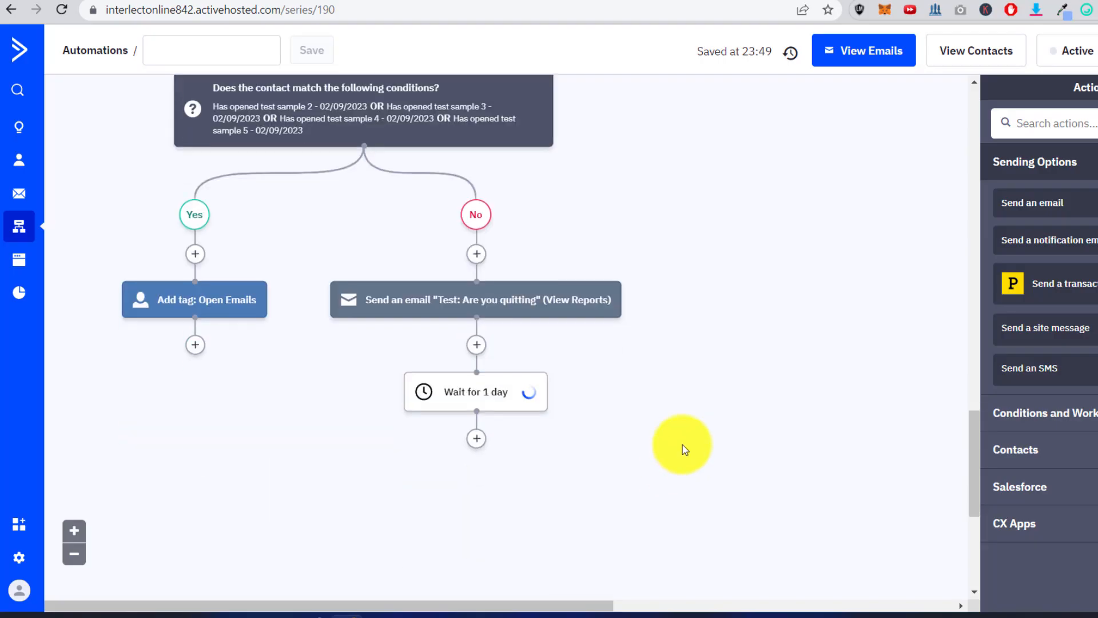
click(477, 440)
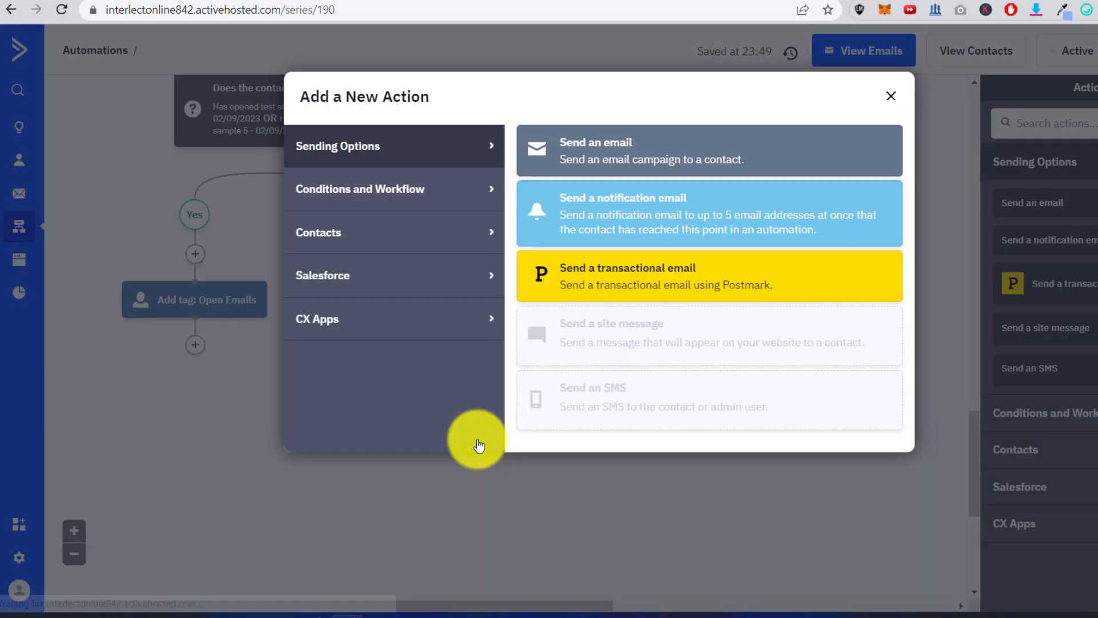
click(310, 189)
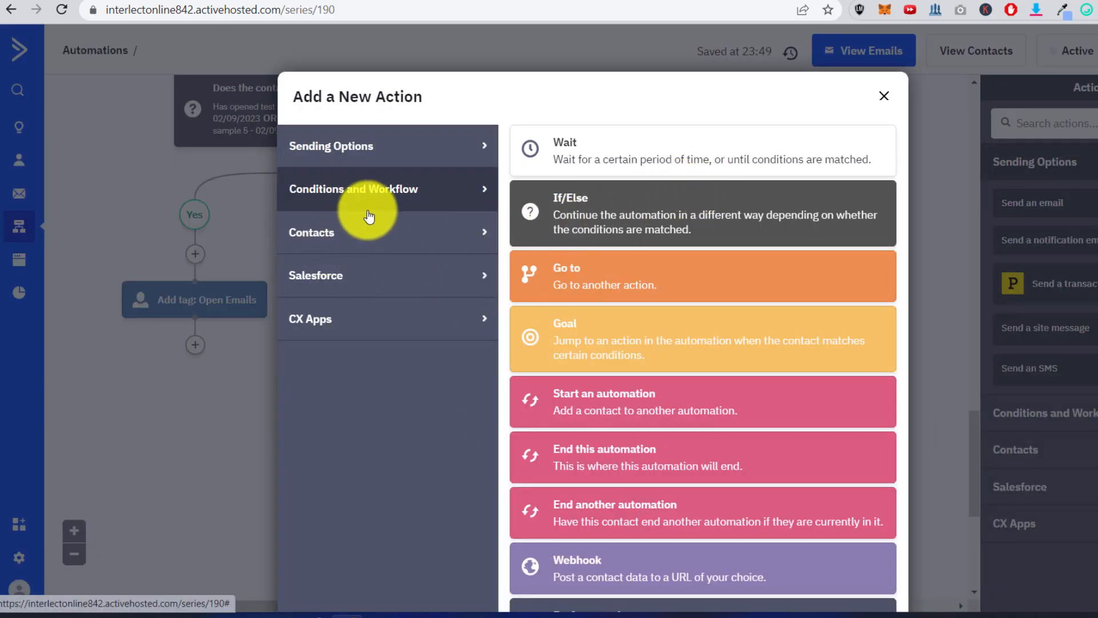
click(534, 192)
click(465, 235)
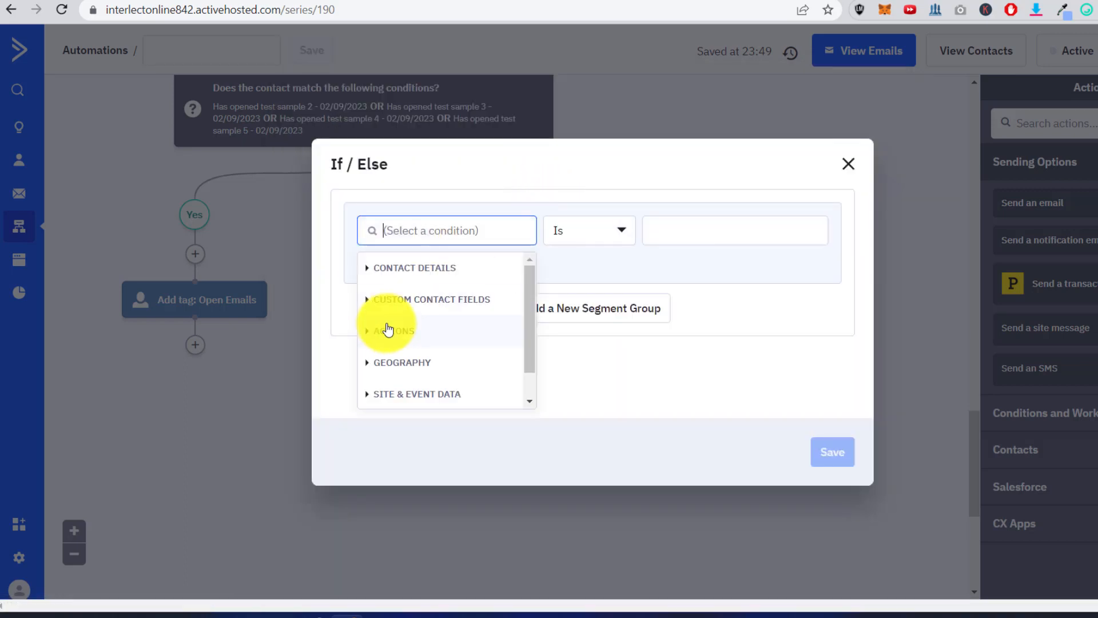
scroll(399, 318, down, 1)
click(400, 299)
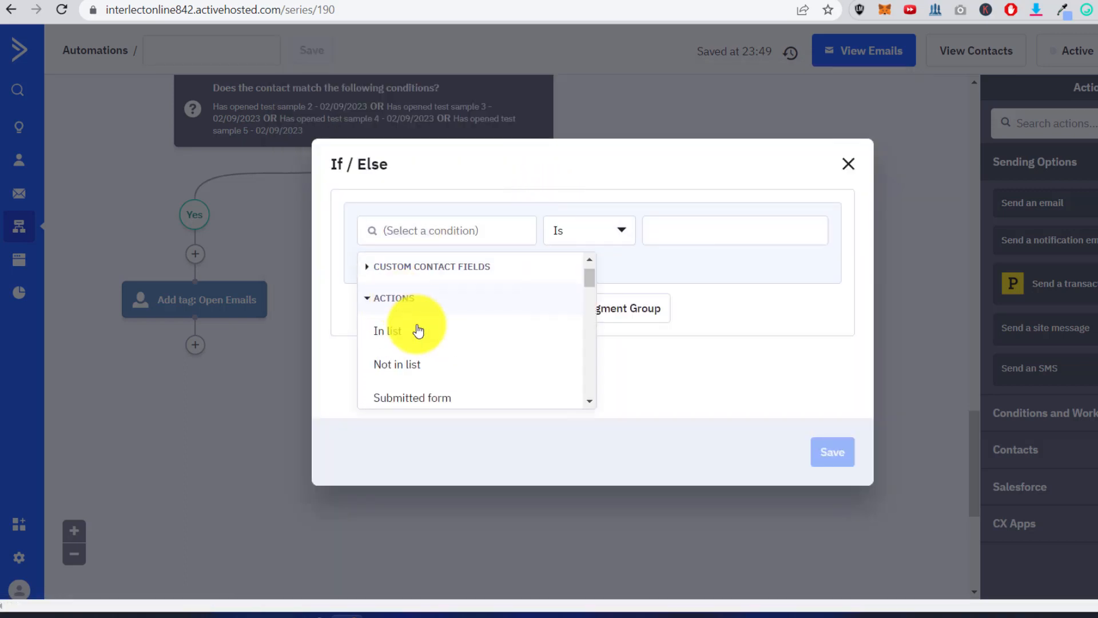
scroll(401, 337, down, 2)
click(401, 386)
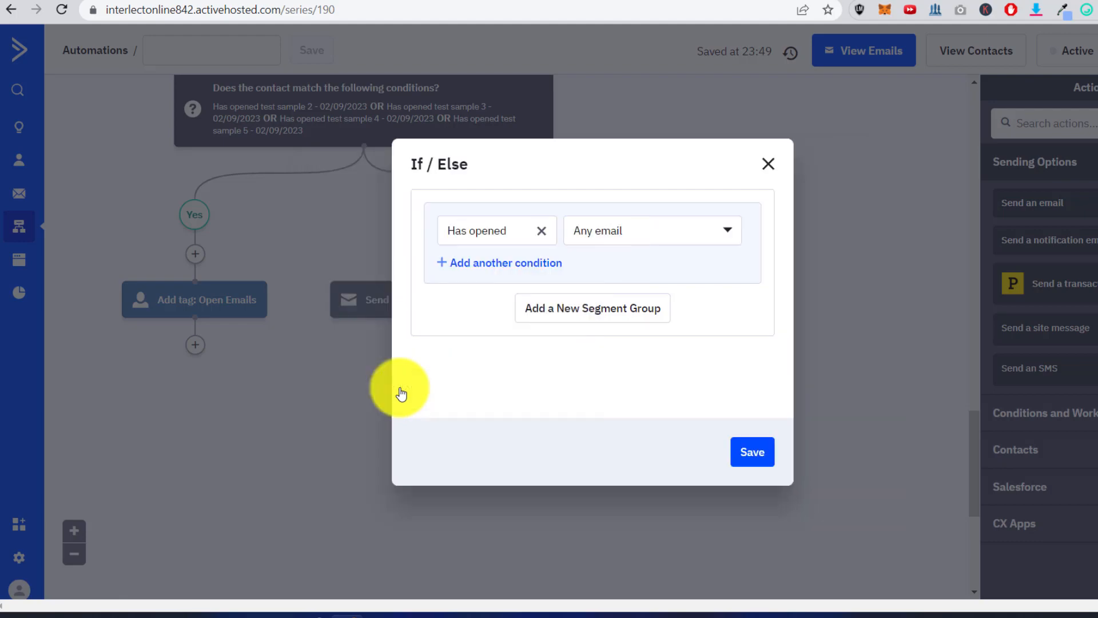
Set the Has opened condition to Campaign, "Test: Are you quitting", and save the If/Else action
click(682, 235)
click(603, 304)
click(733, 246)
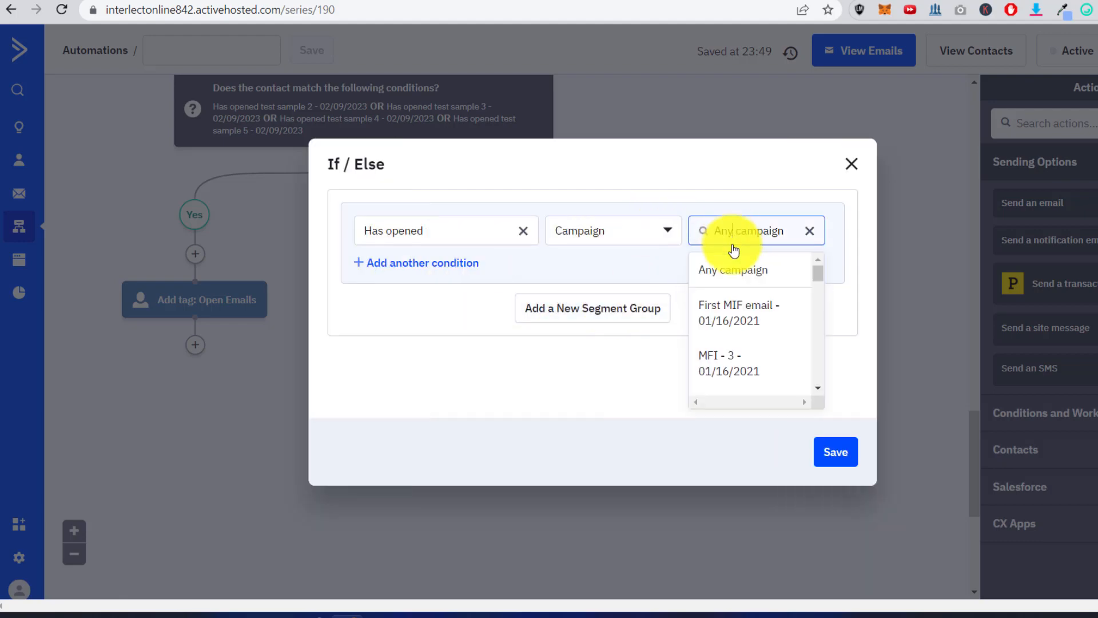
text(are you quitting)
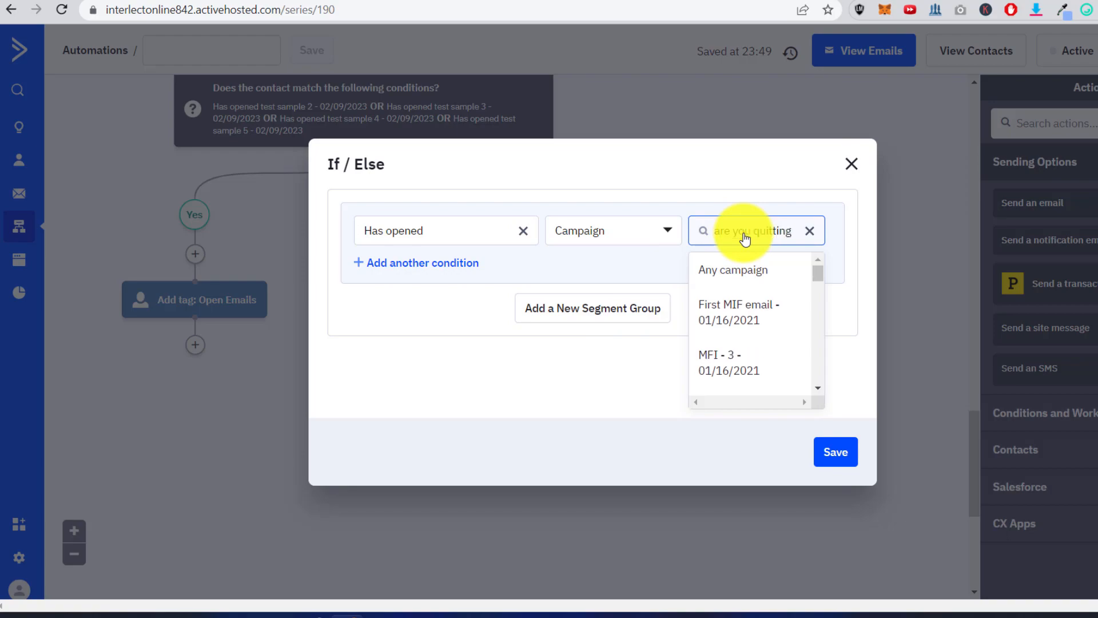
click(755, 281)
click(826, 453)
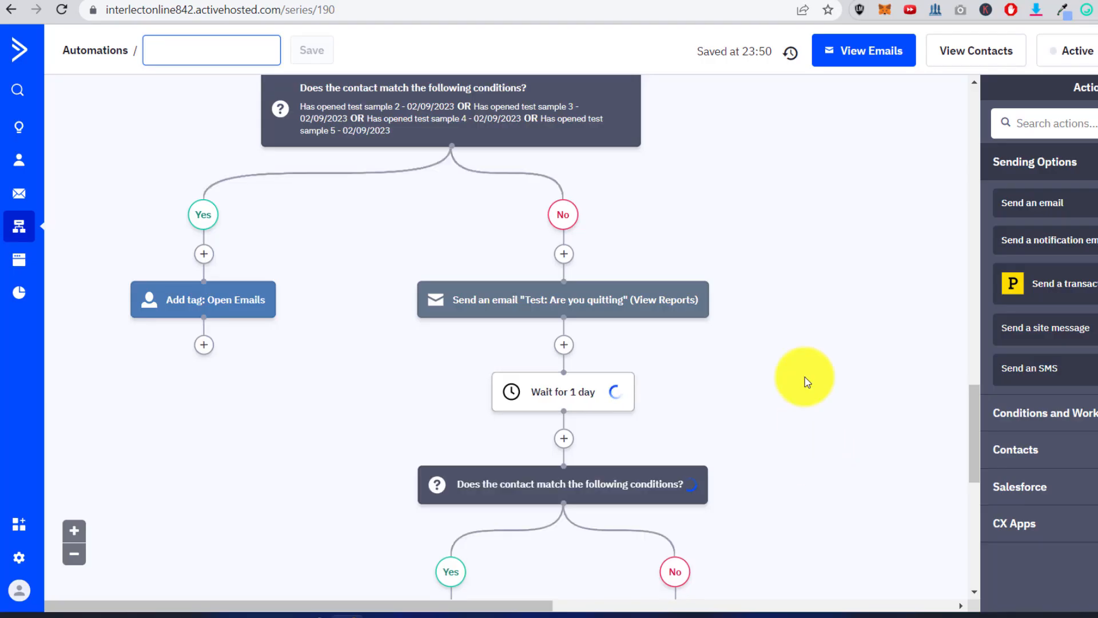
scroll(805, 378, down, 3)
scroll(641, 224, up, 3)
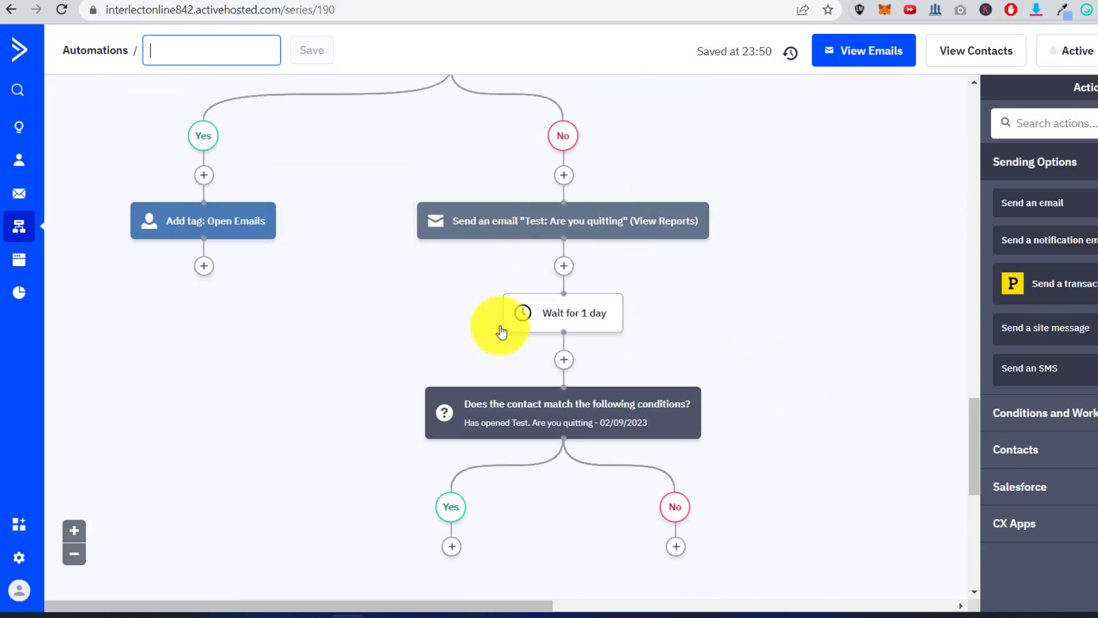
mouse_move(467, 424)
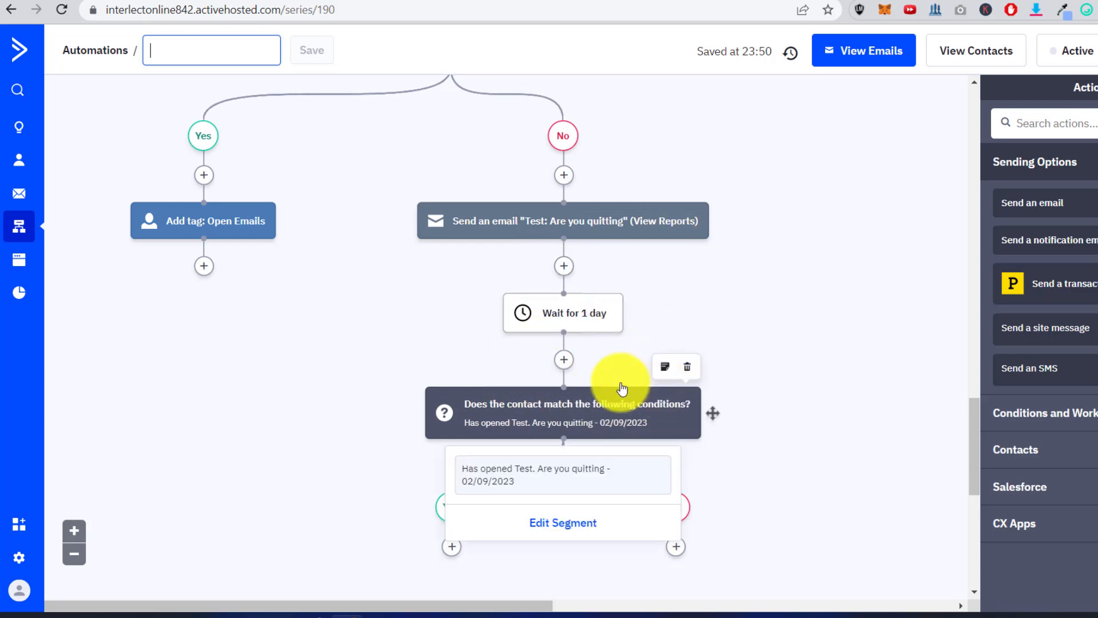
scroll(794, 401, down, 3)
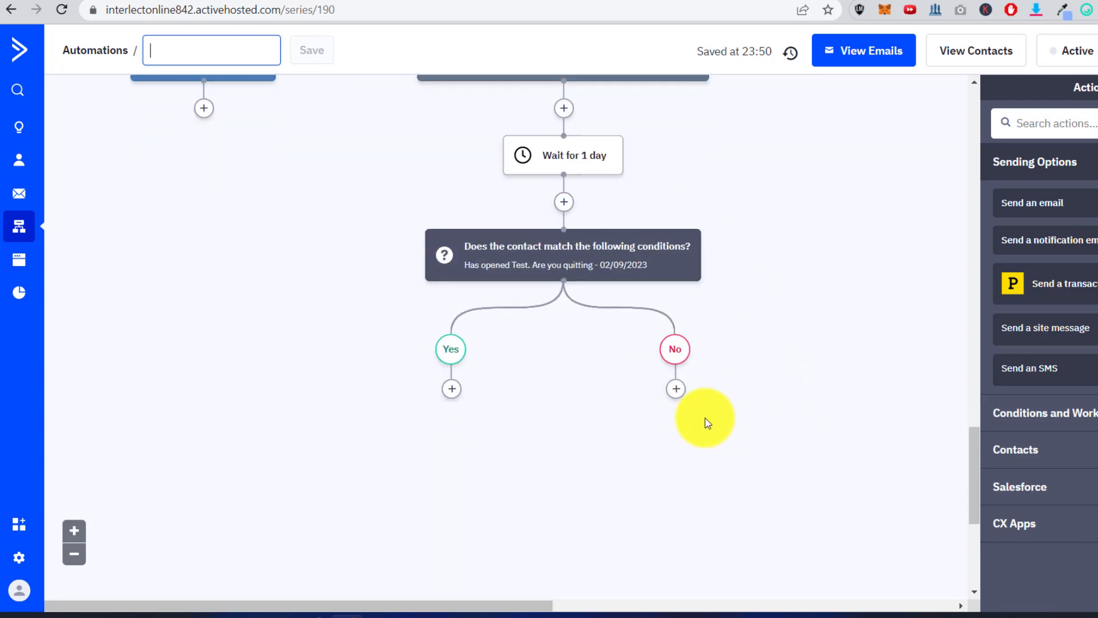
click(675, 390)
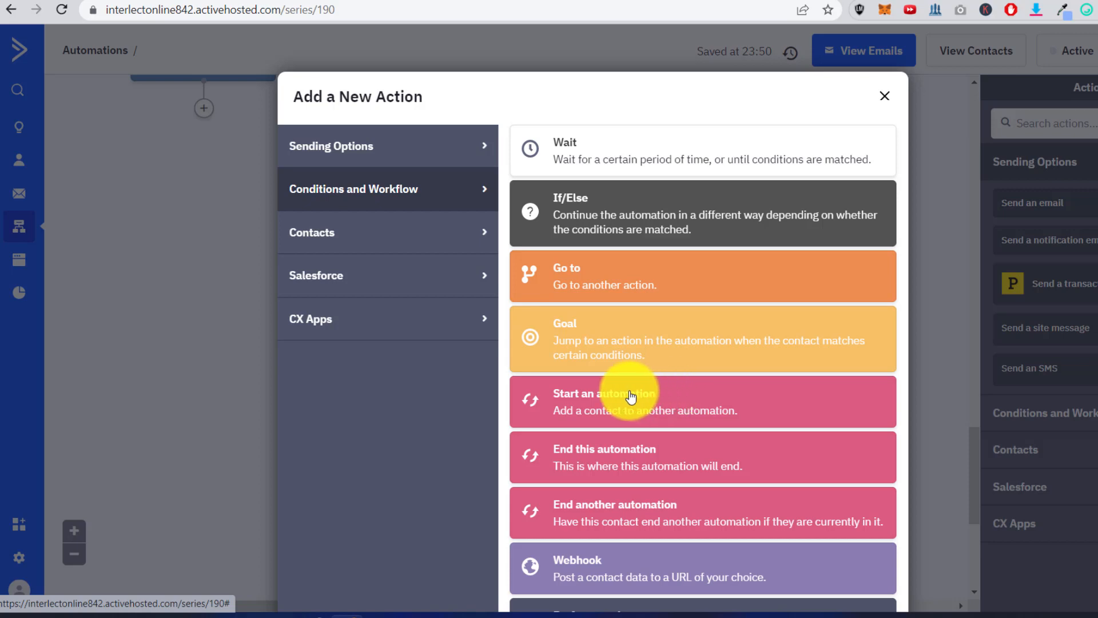
click(392, 233)
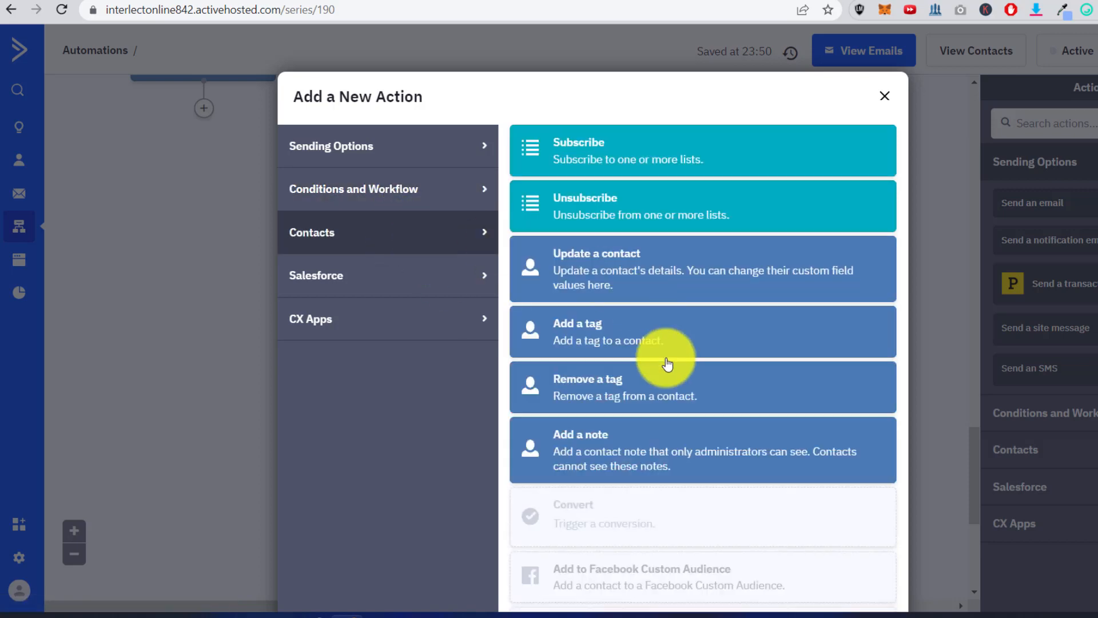
click(651, 338)
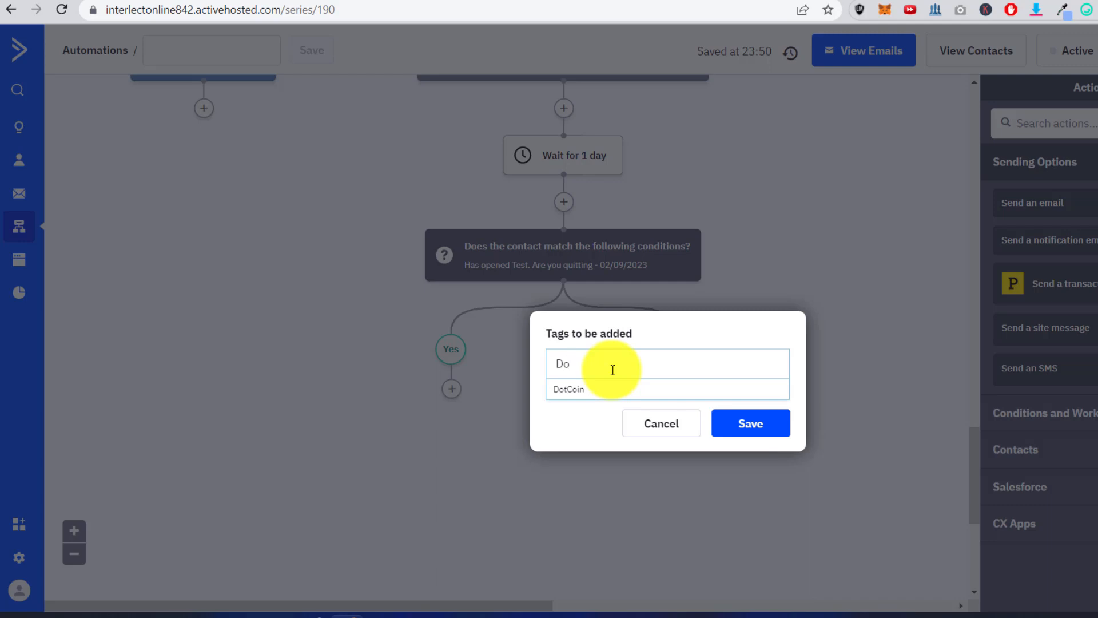
click(661, 433)
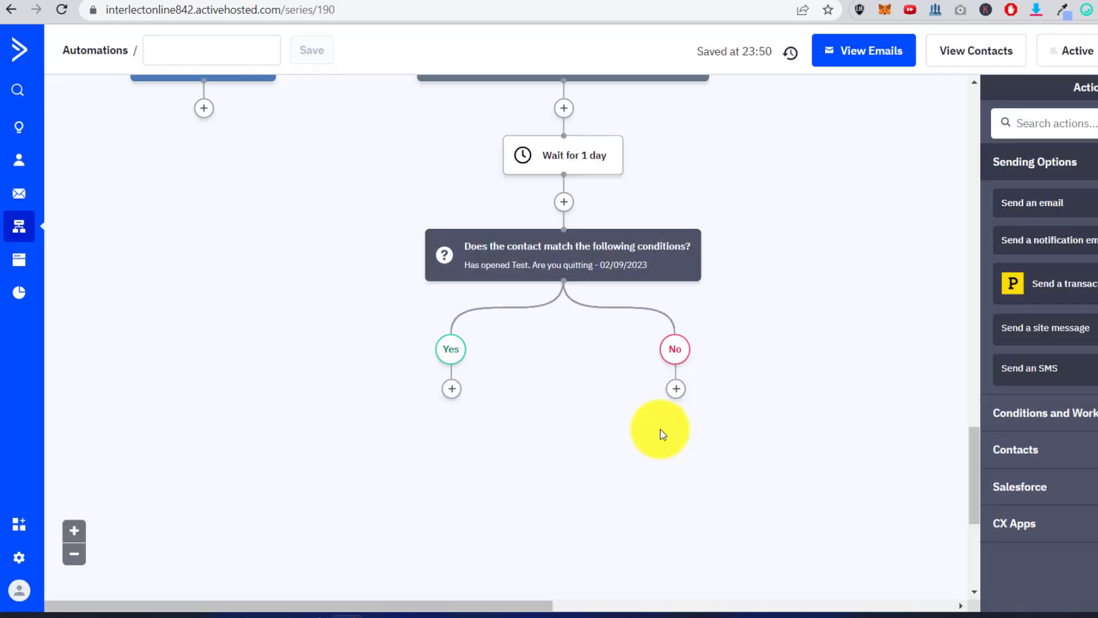
Examine how the No branch of the "Resend Sample Test 1" open check tags, unsubscribes and ends contacts
scroll(808, 448, up, 5)
scroll(733, 361, down, 4)
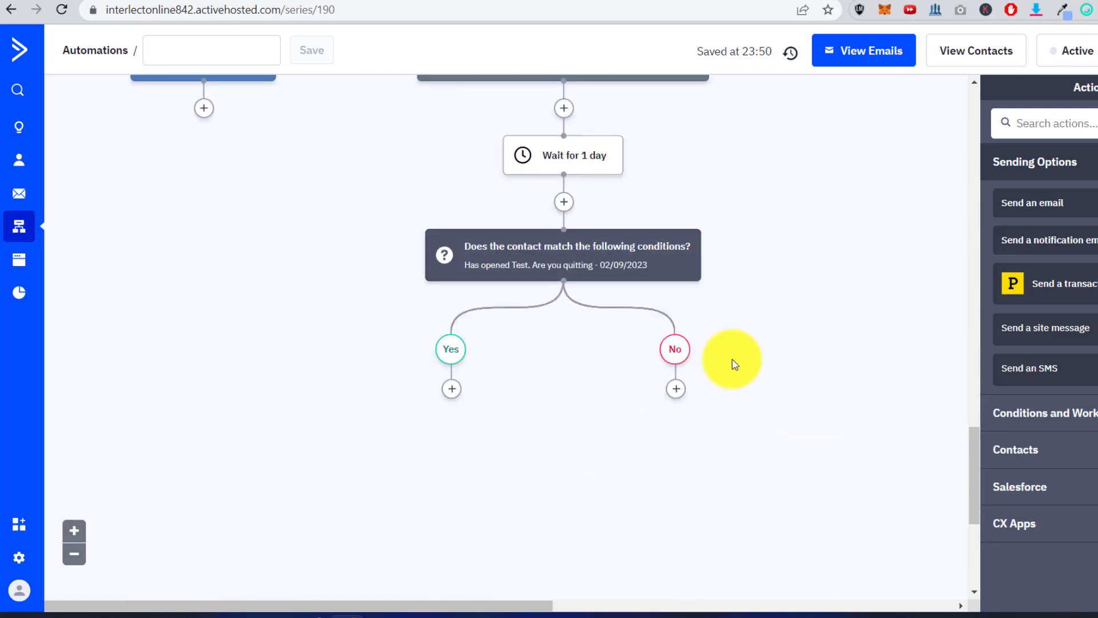
scroll(822, 417, up, 12)
scroll(823, 413, up, 5)
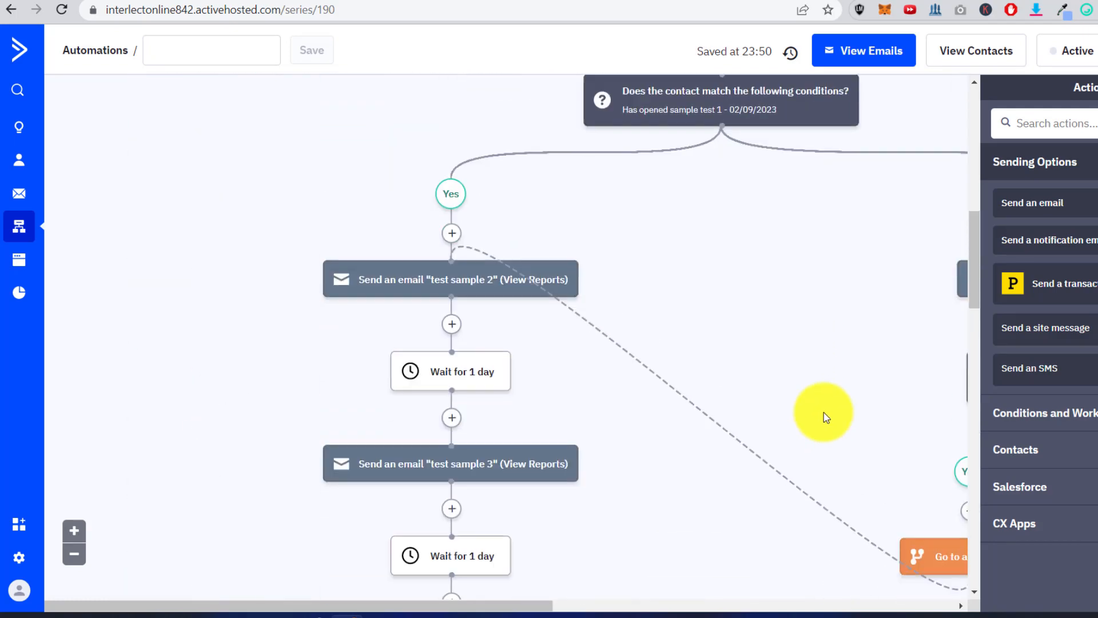
scroll(824, 414, down, 2)
drag(545, 604, 612, 601)
scroll(781, 412, down, 4)
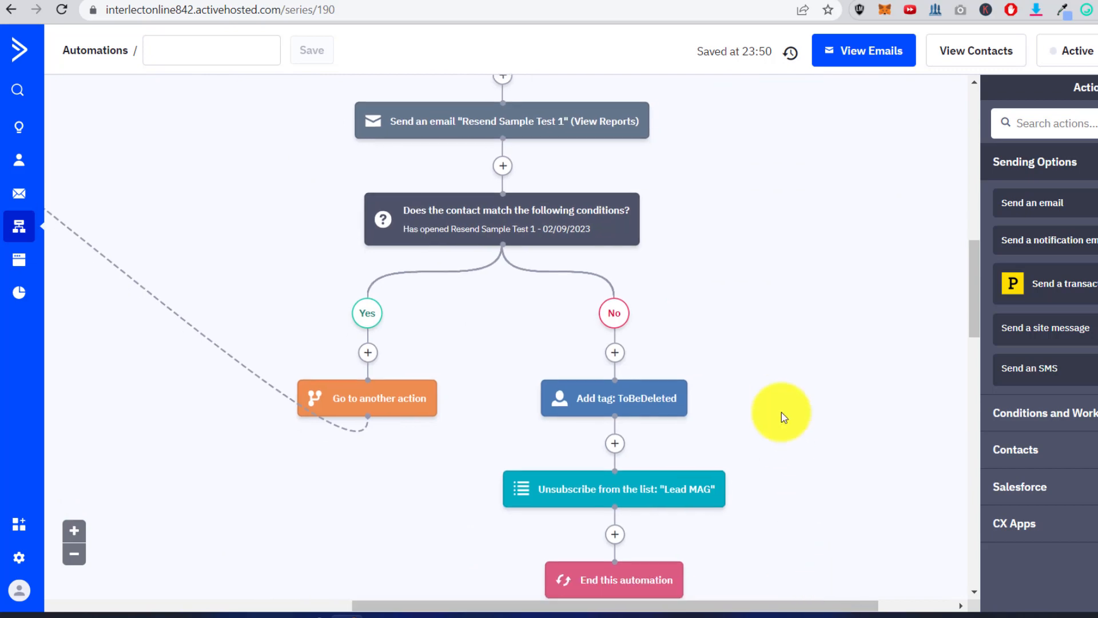
mouse_move(601, 172)
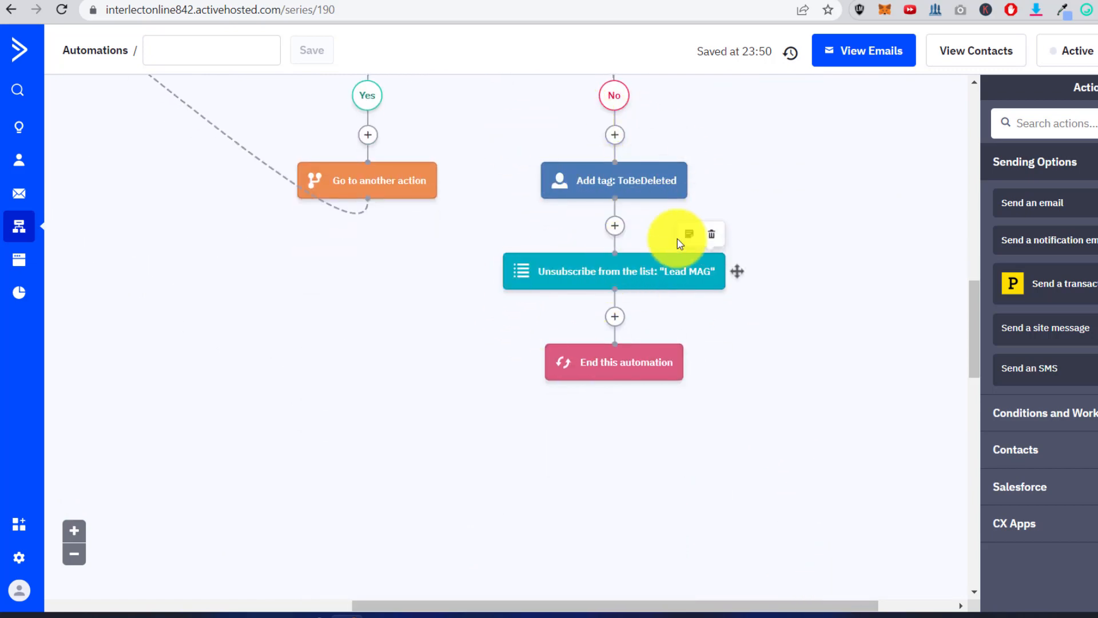
scroll(620, 275, down, 4)
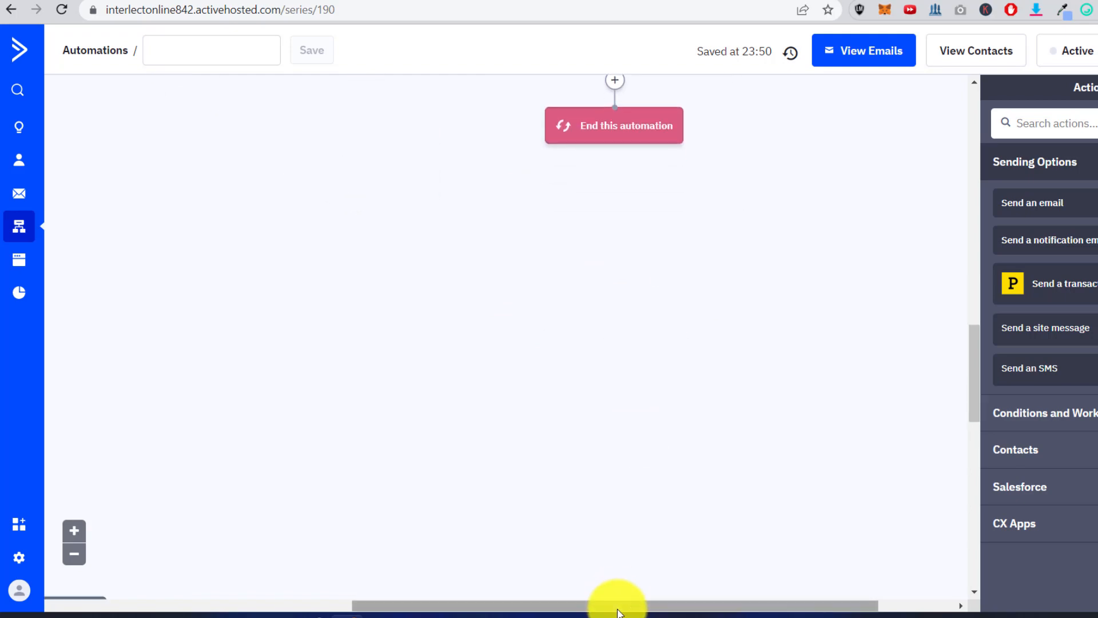
drag(613, 605, 323, 605)
scroll(707, 369, down, 10)
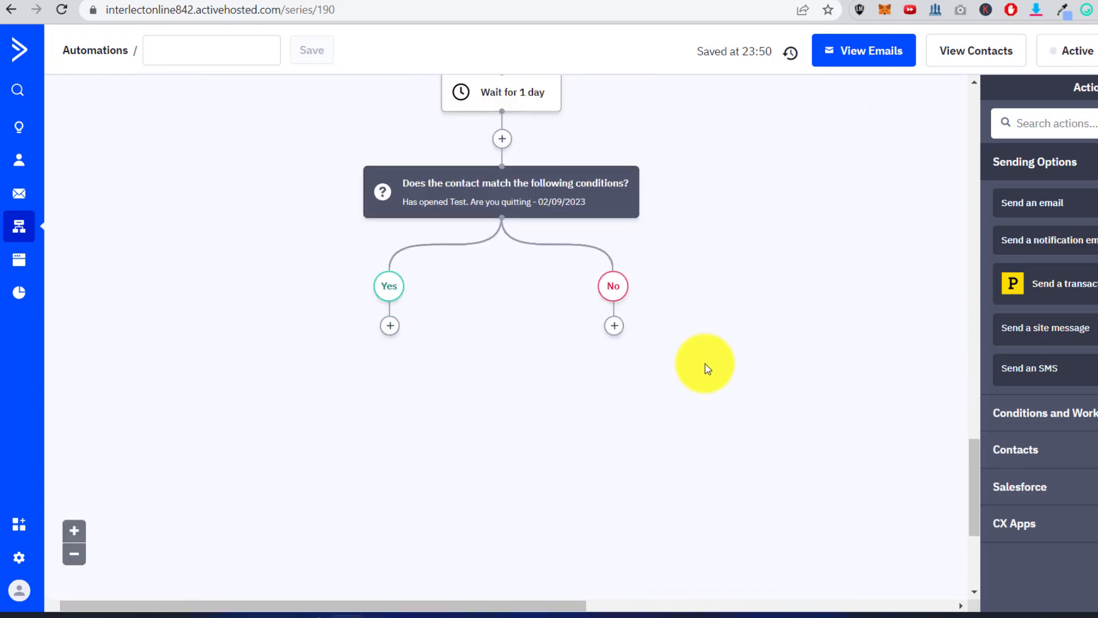
Add an Add a tag action with the tag "does not open email" to the No branch of the "Are you quitting" open check
click(614, 310)
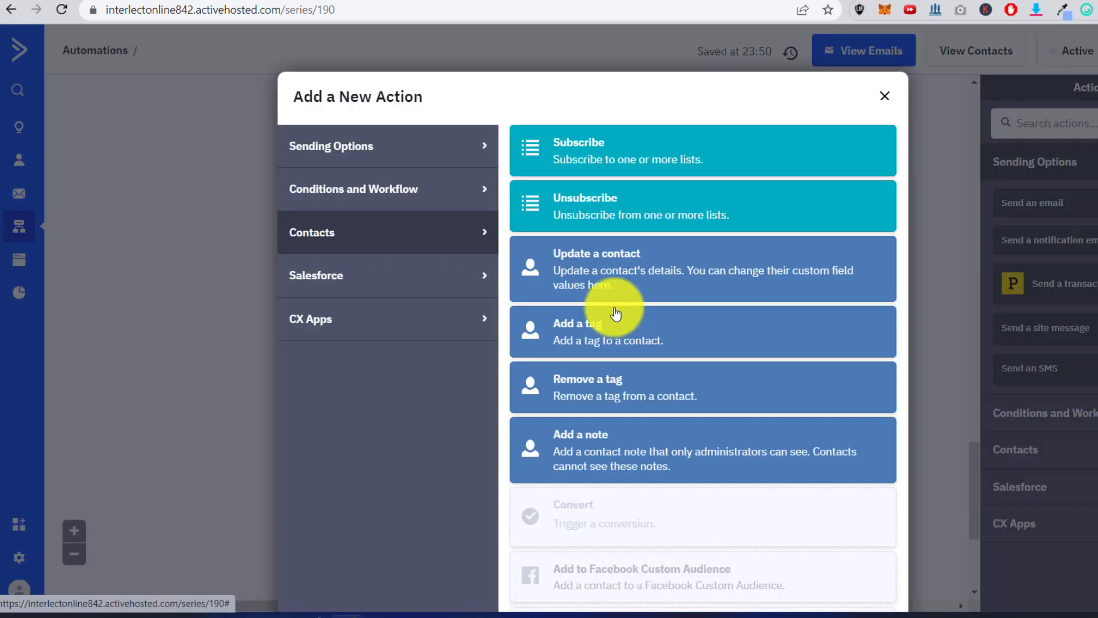
scroll(566, 371, down, 2)
scroll(514, 309, up, 2)
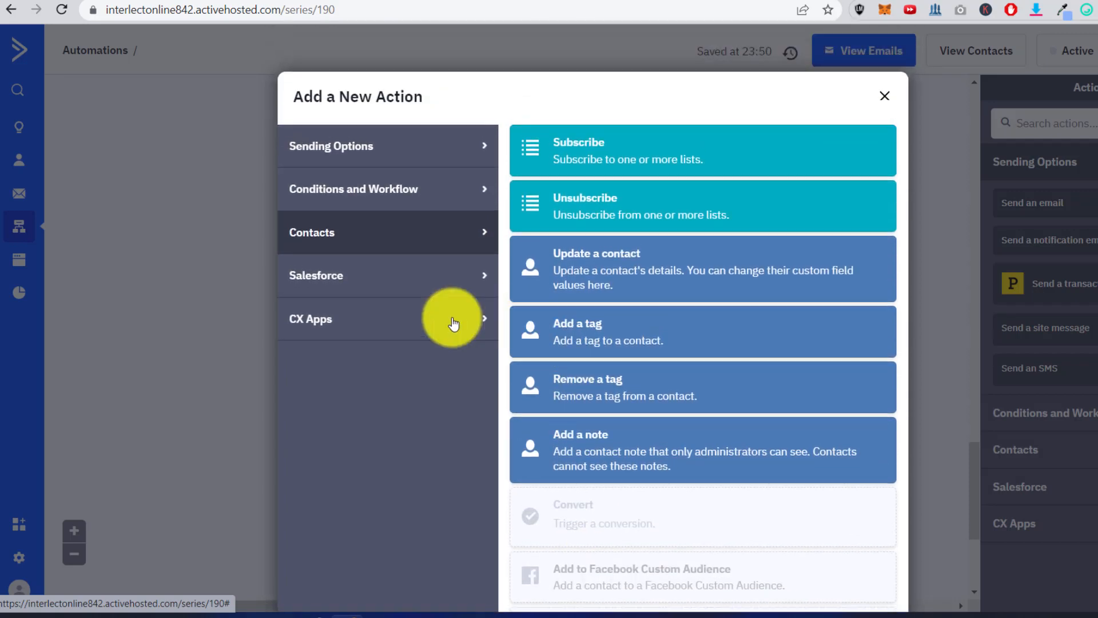
click(363, 194)
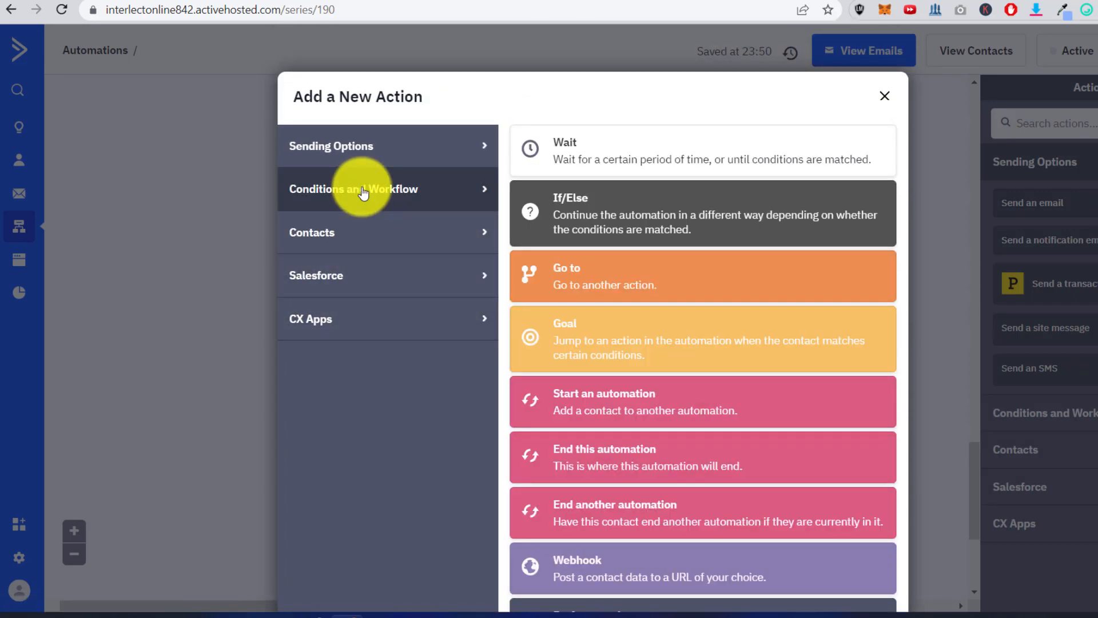
click(401, 231)
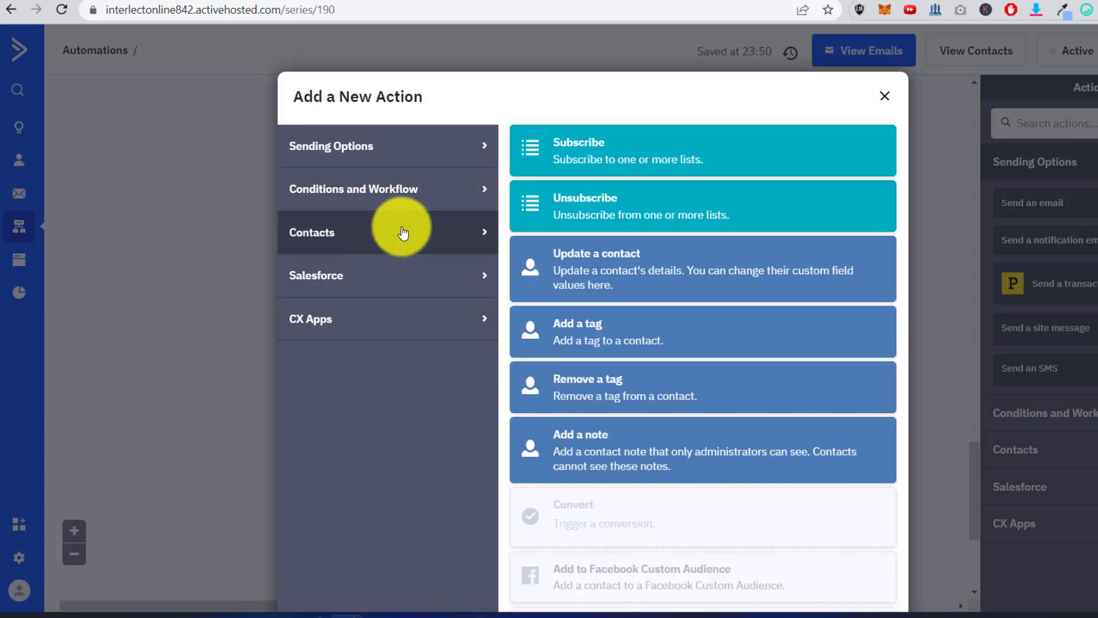
click(634, 340)
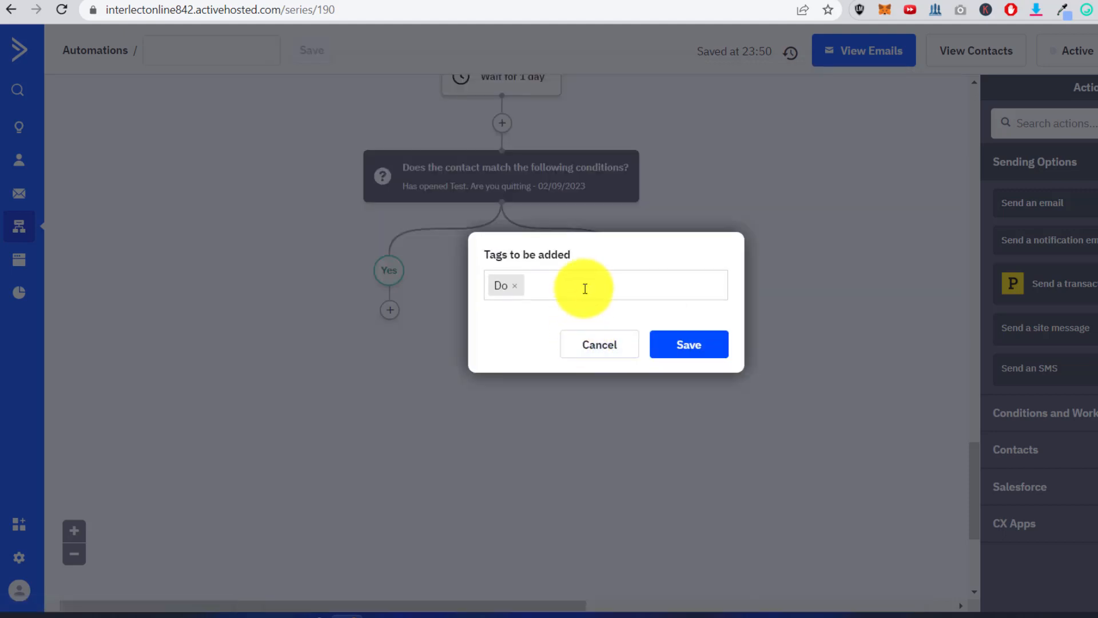
click(516, 289)
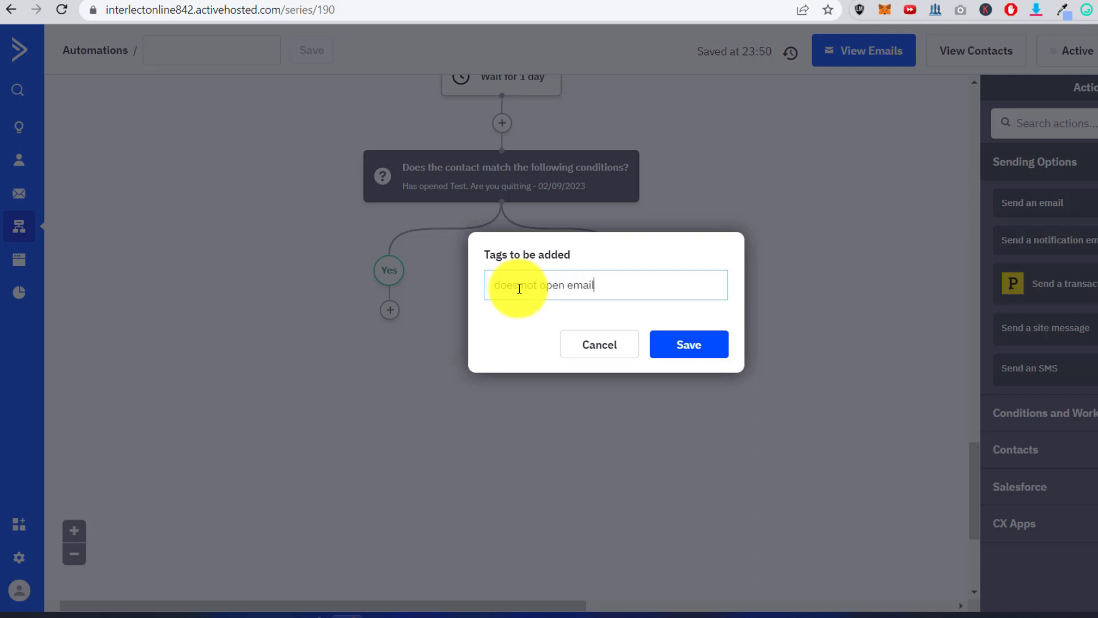
click(694, 342)
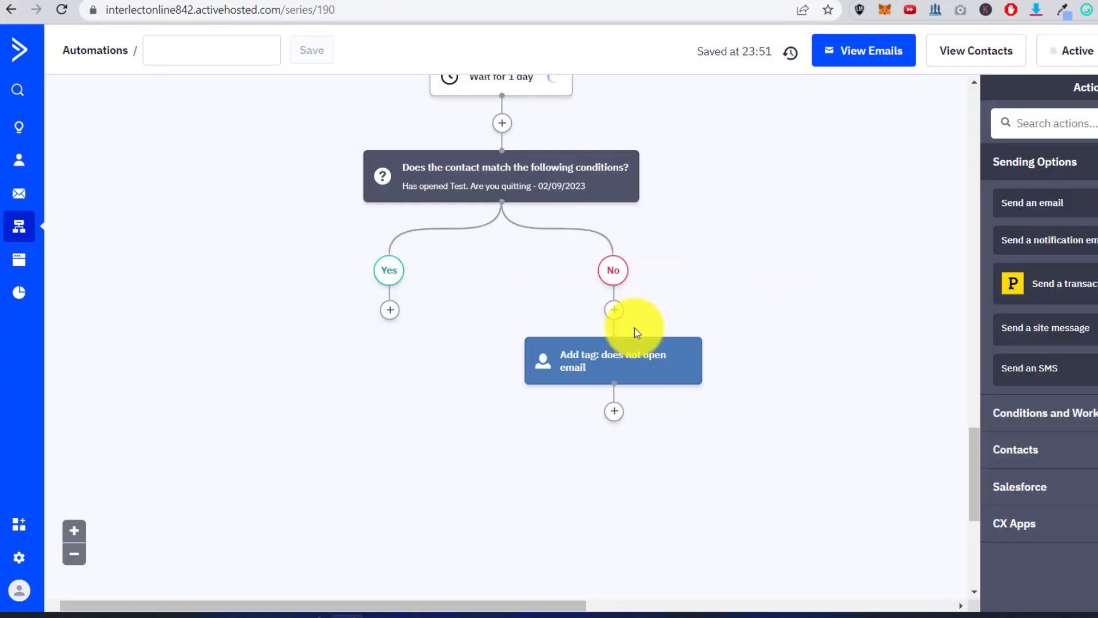
Add an End this automation action below the "does not open email" tag action
click(616, 421)
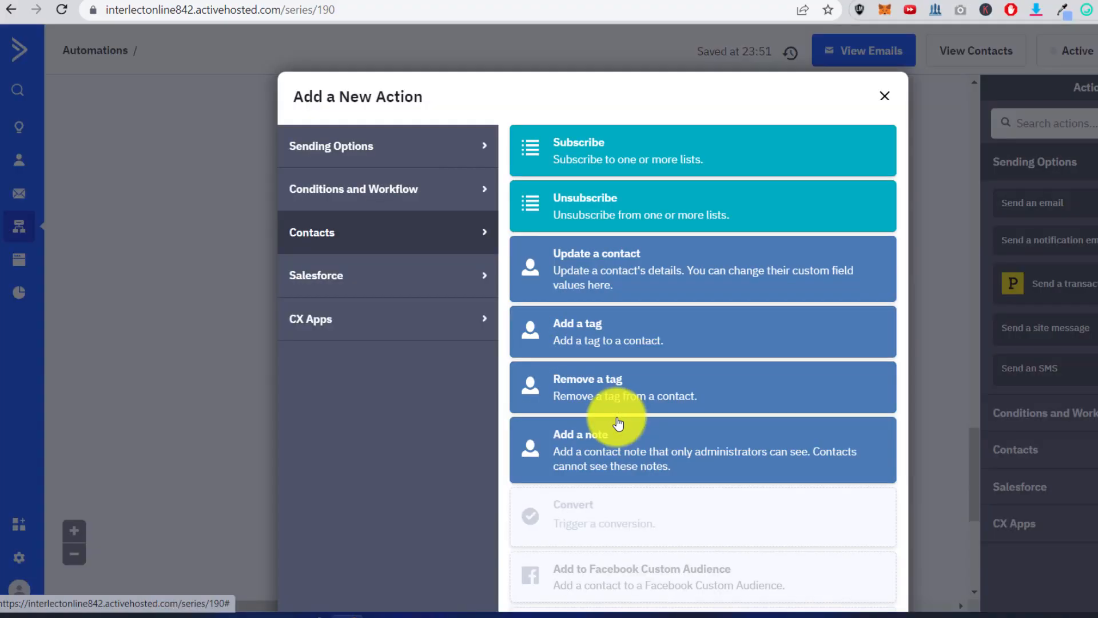
click(376, 183)
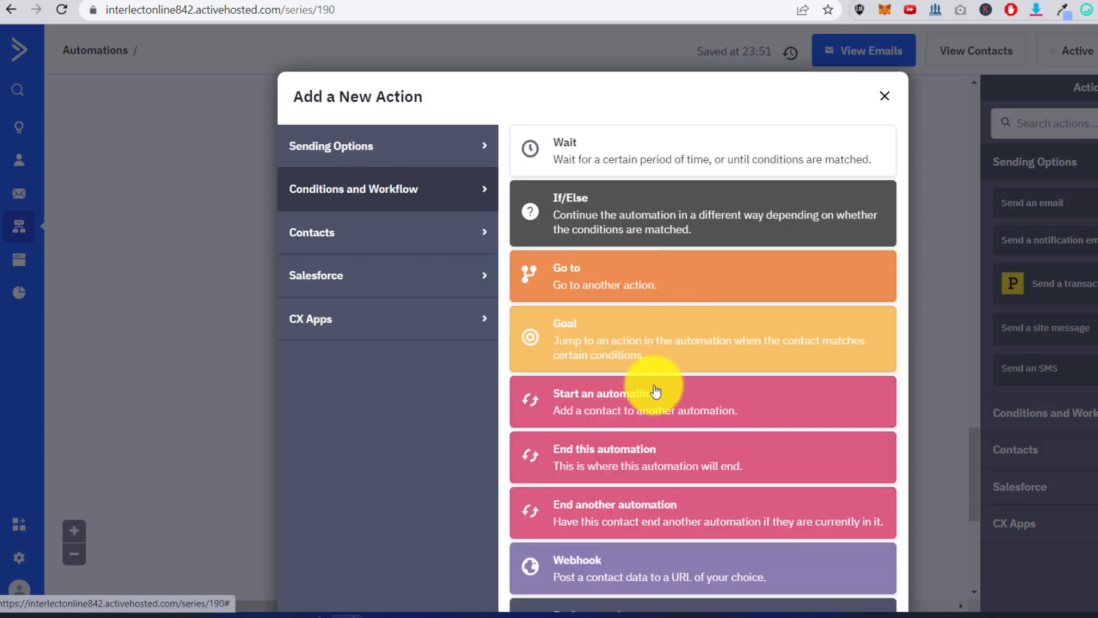
click(610, 469)
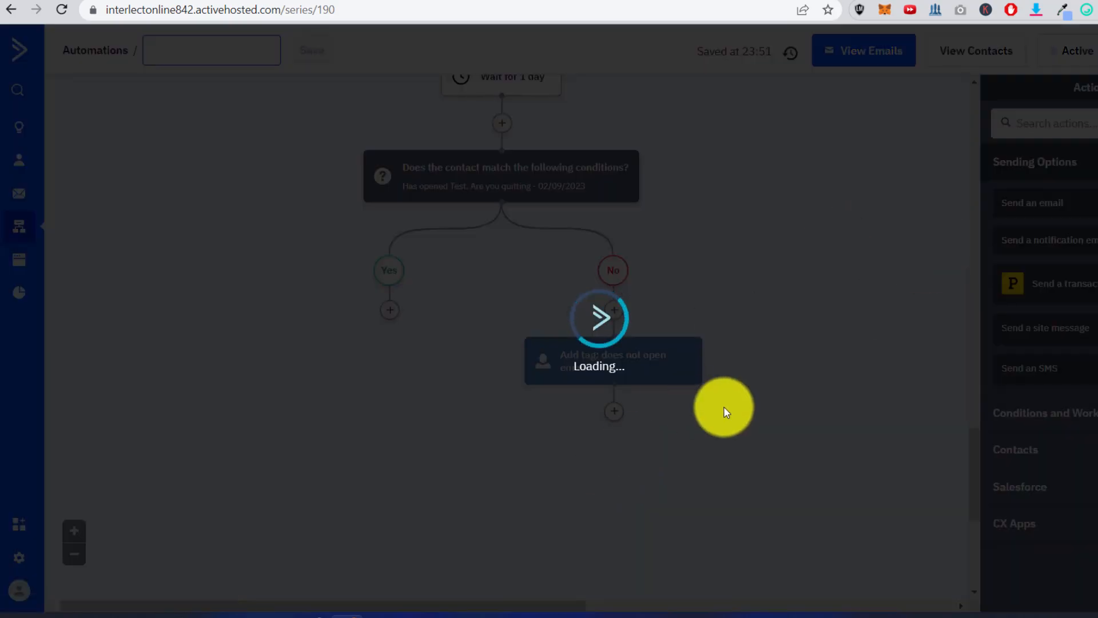
Add a Send an email action named "bla" below the "Open Emails" tag action, saving it without a design
scroll(407, 342, up, 5)
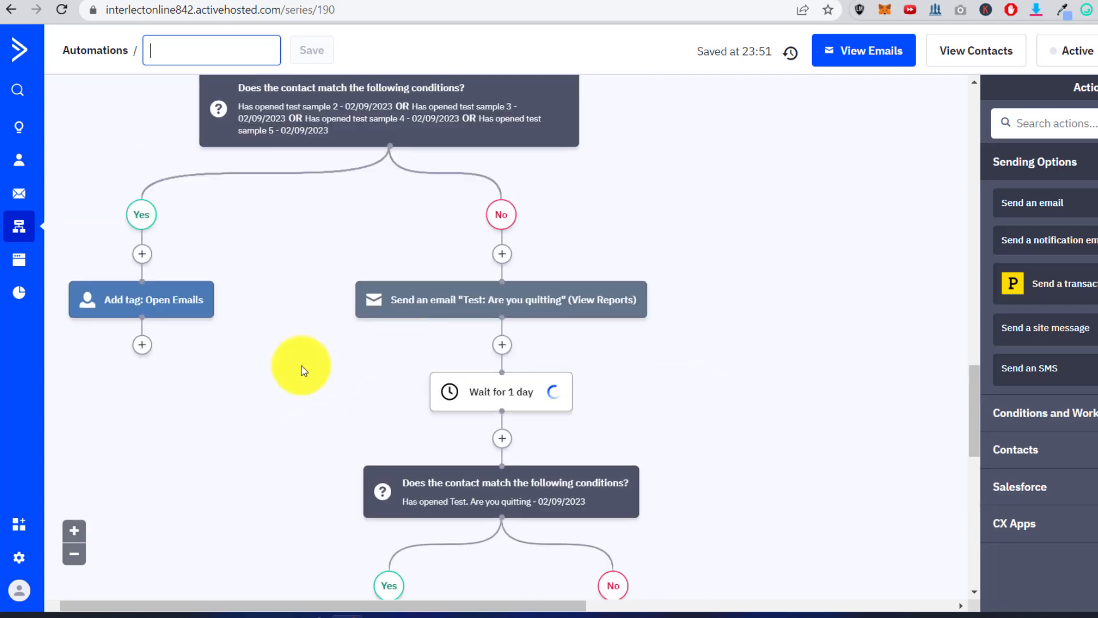
double_click(333, 403)
scroll(333, 403, down, 1)
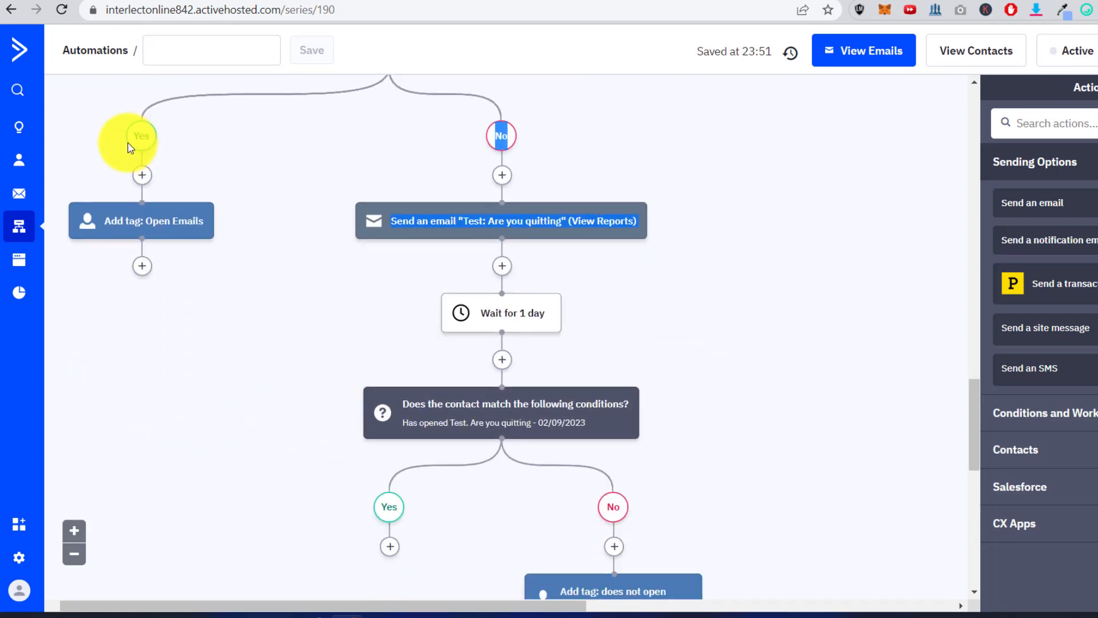
scroll(326, 184, up, 4)
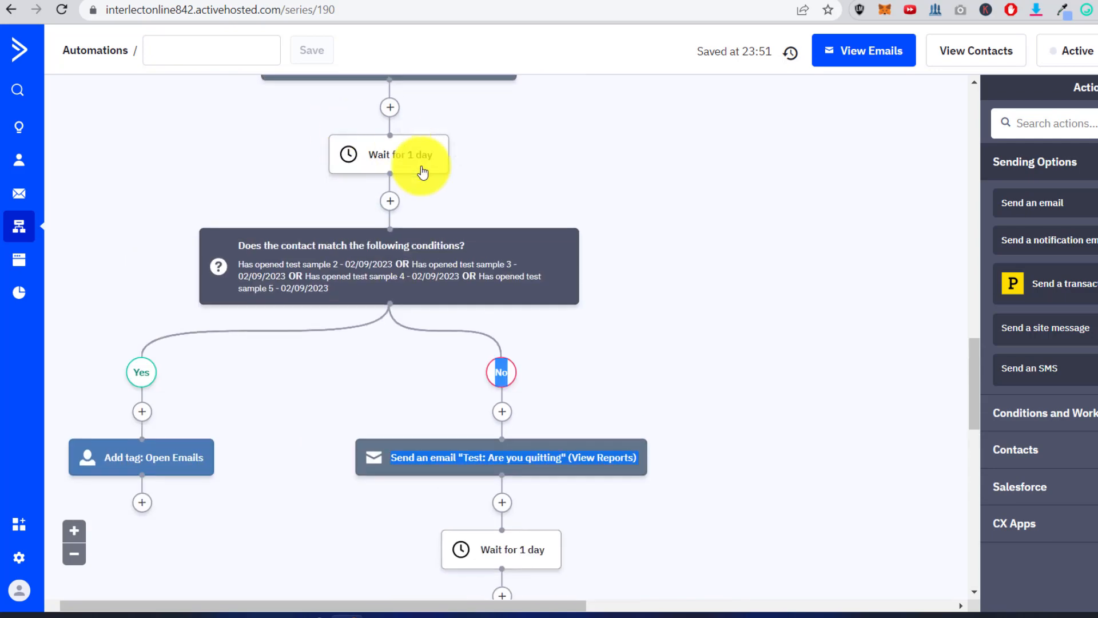
scroll(242, 366, down, 3)
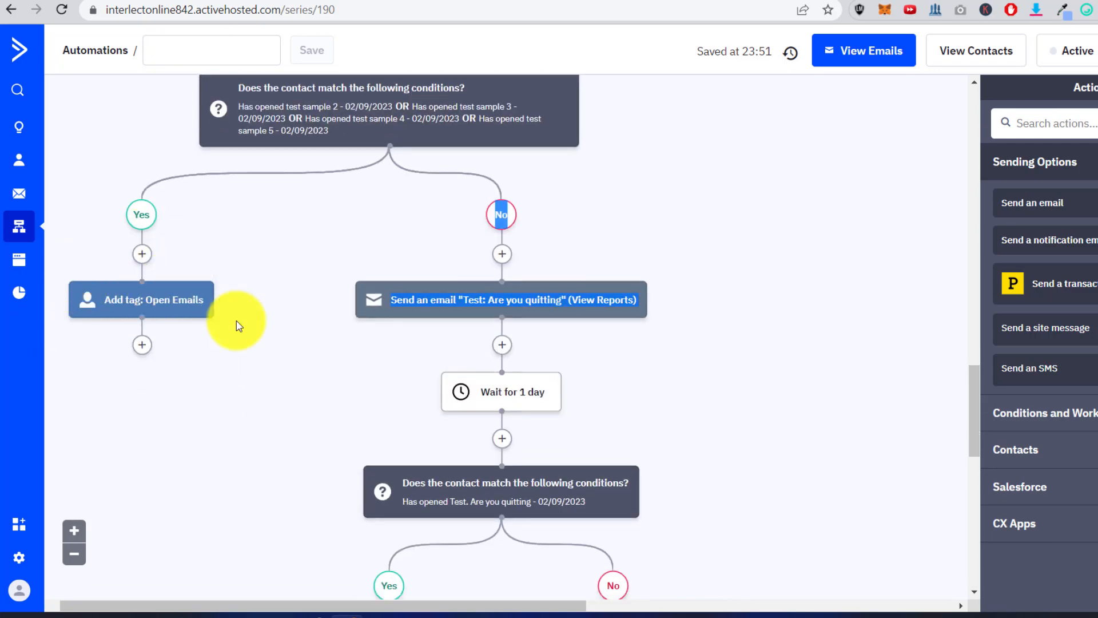
scroll(229, 332, down, 1)
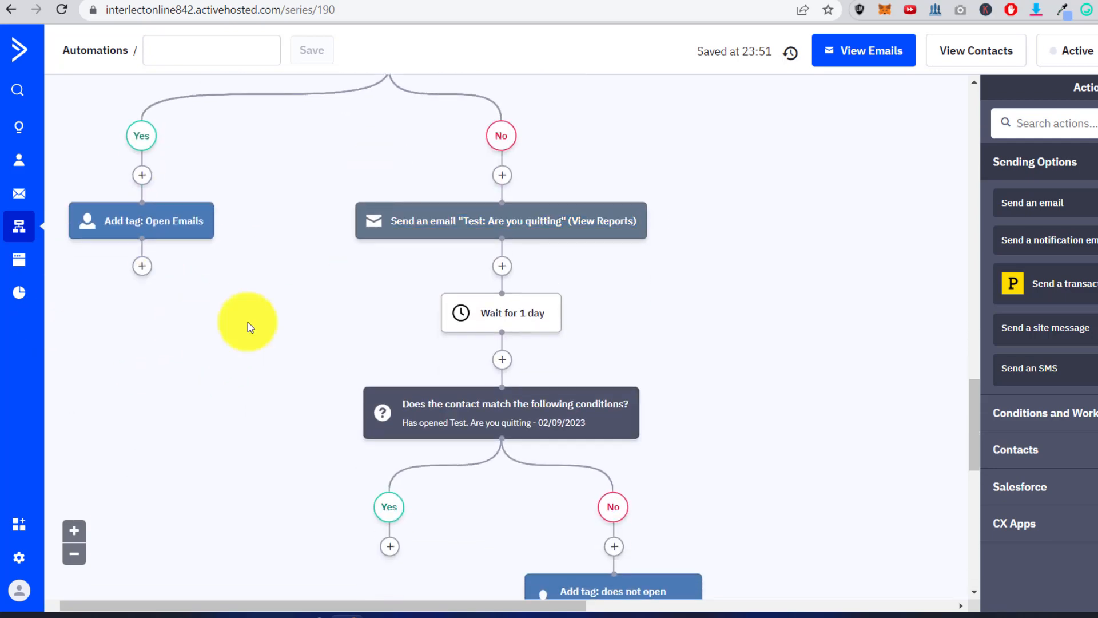
scroll(143, 269, down, 1)
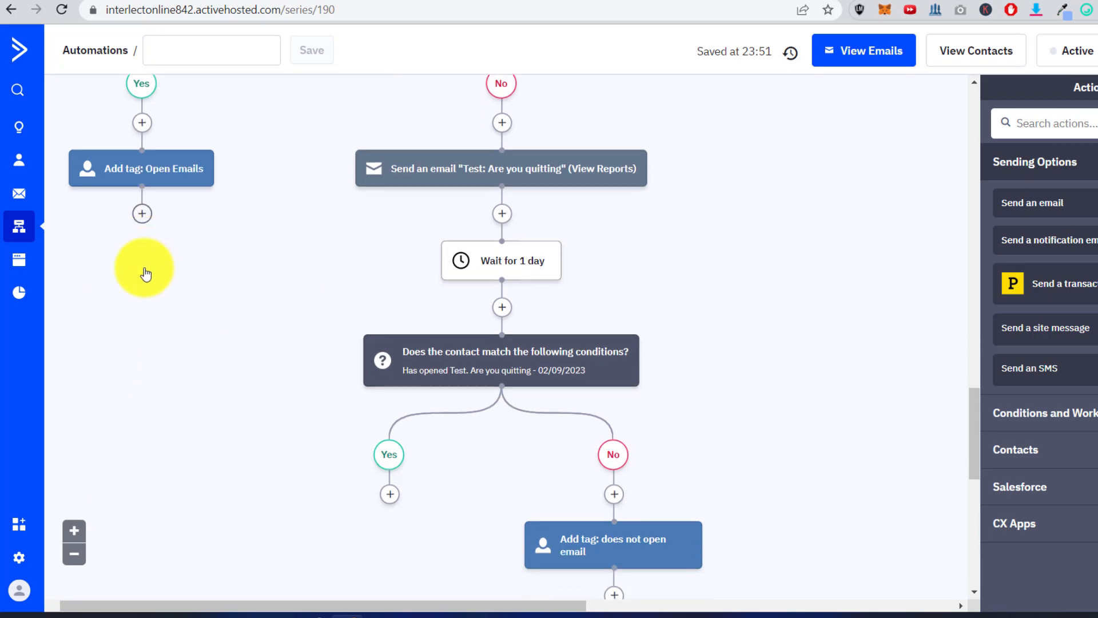
click(142, 188)
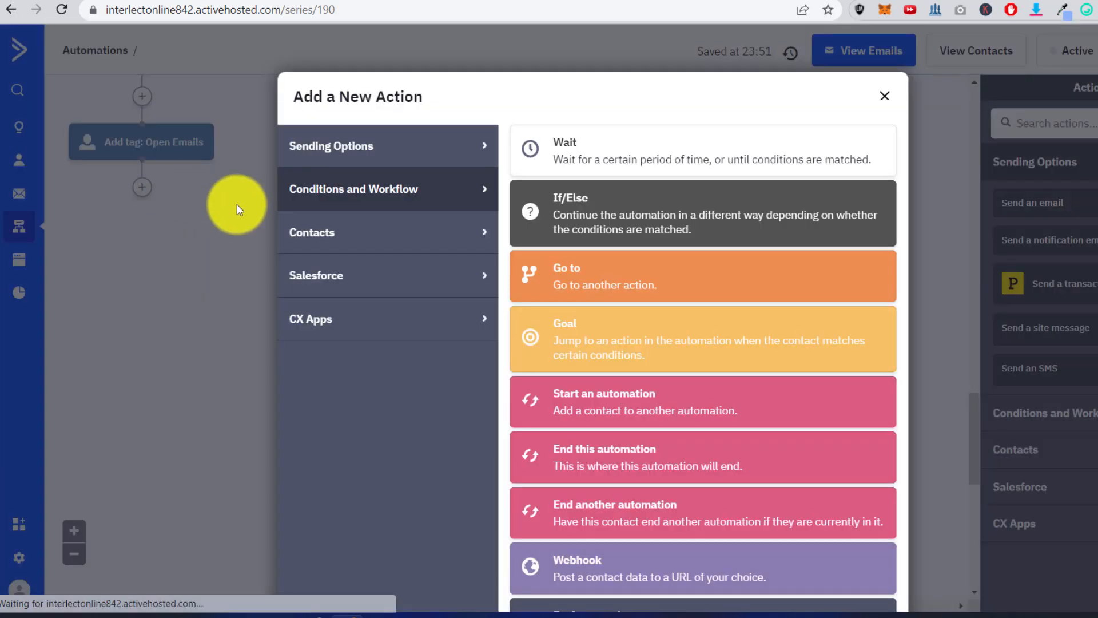
click(379, 156)
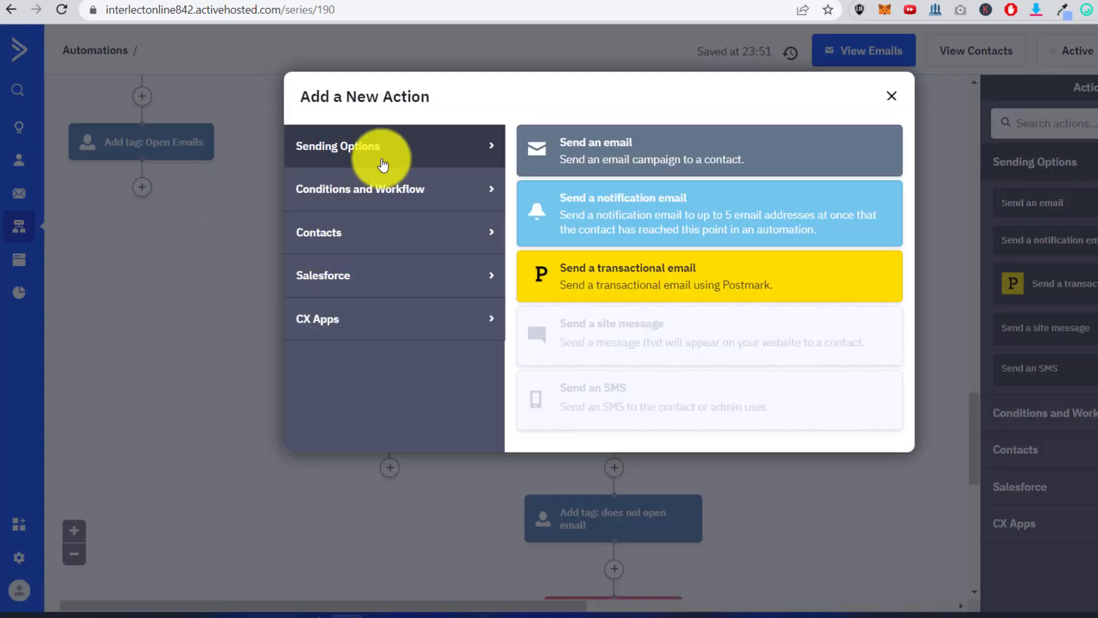
click(640, 286)
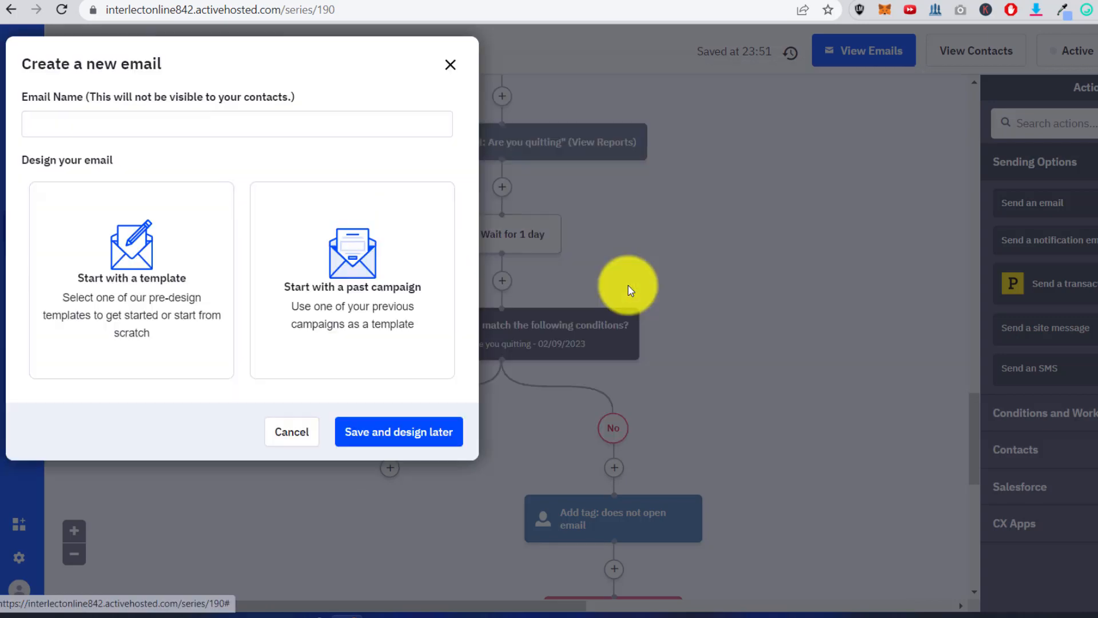
click(228, 128)
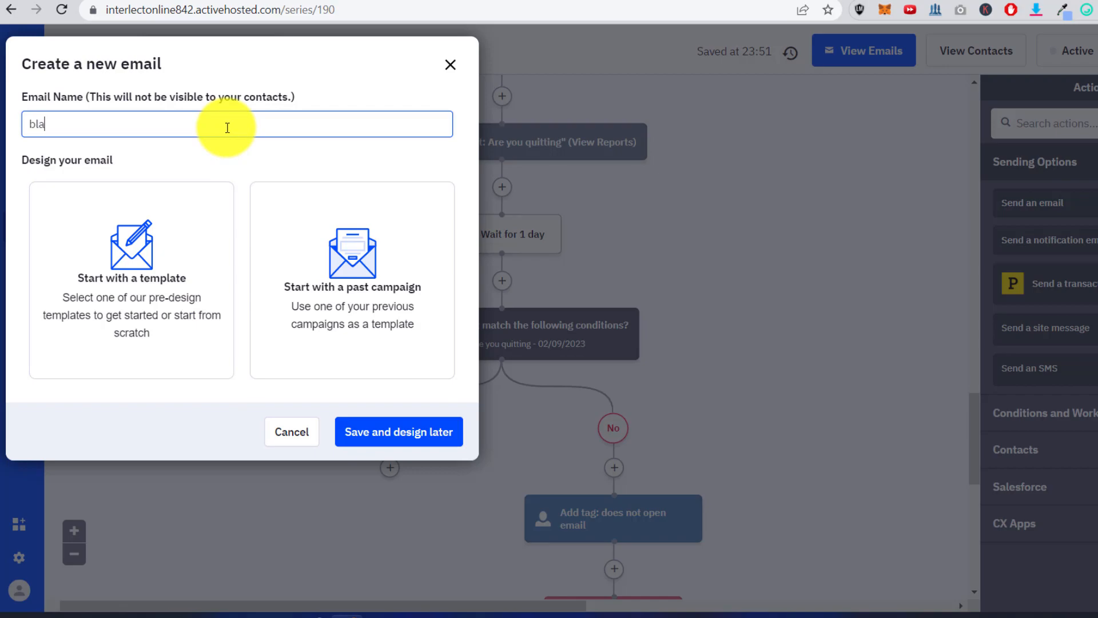
click(355, 432)
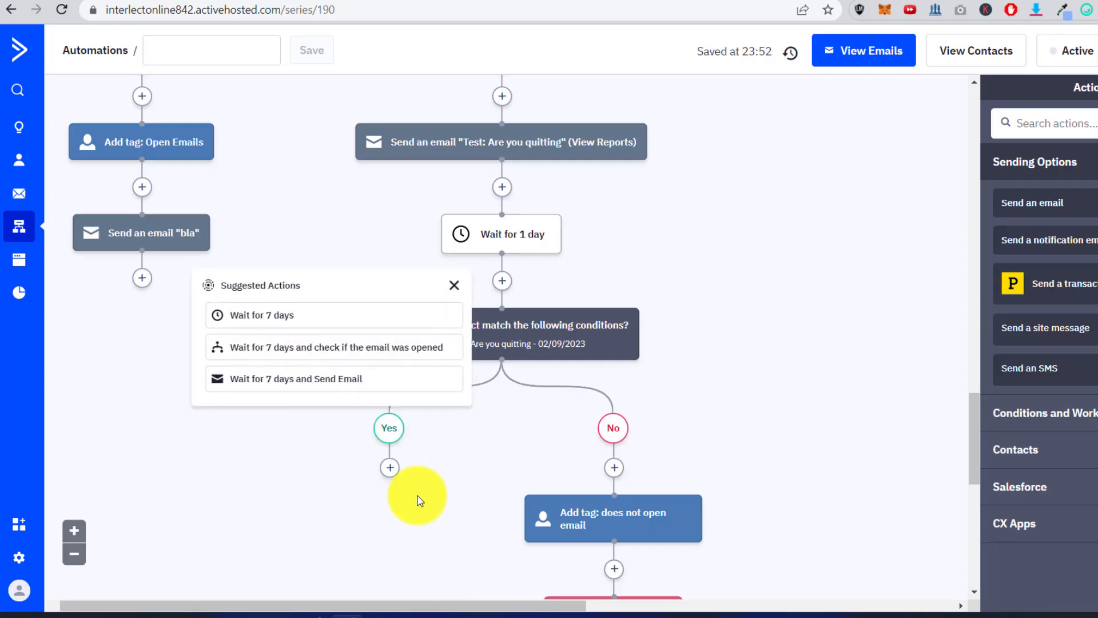
Add a Go to action on the Yes branch of the "Are you quitting" open check and link it to the "bla" email
click(391, 468)
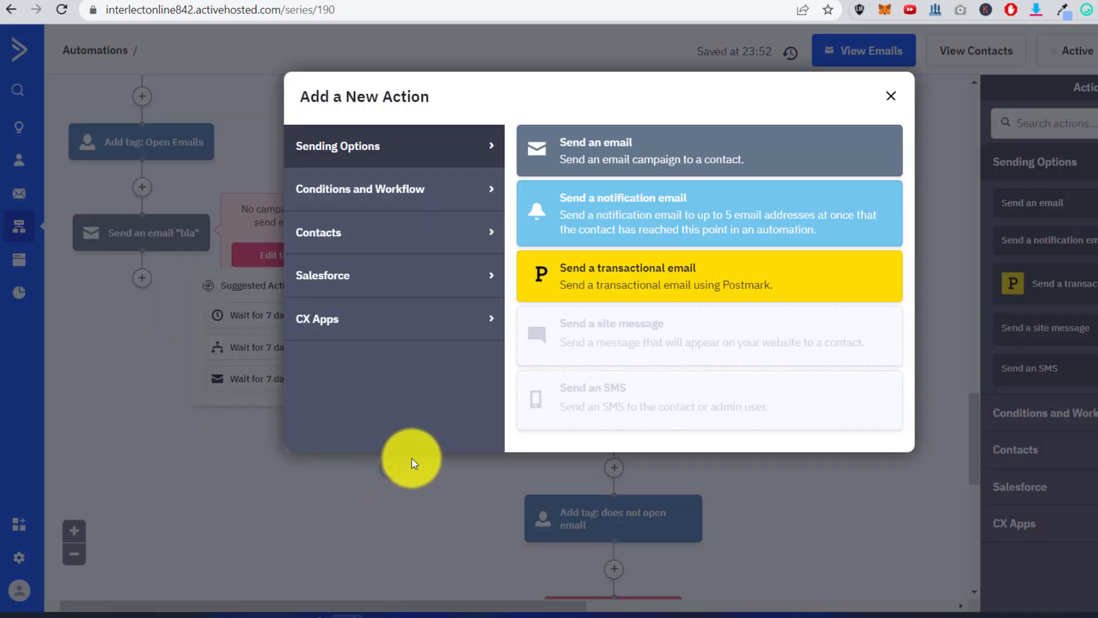
click(357, 203)
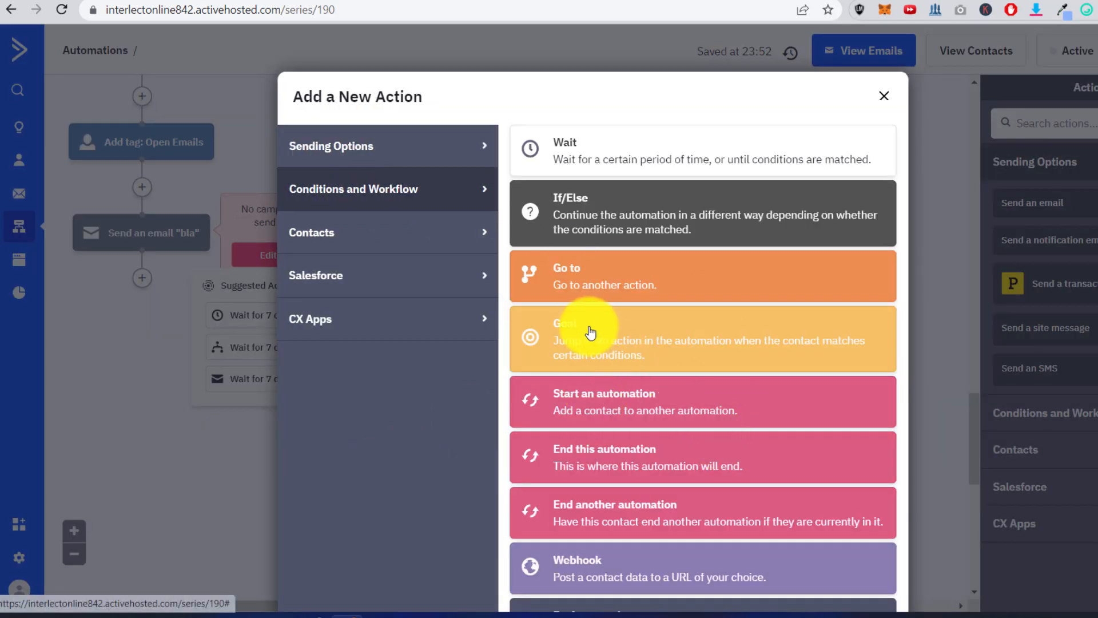
click(594, 300)
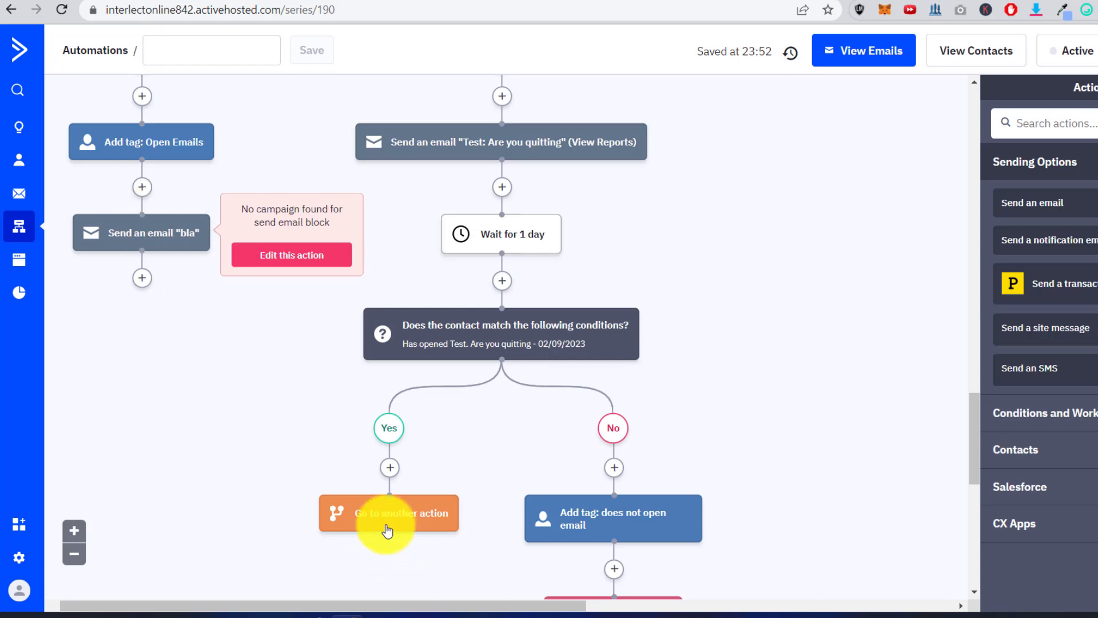
drag(391, 549, 177, 226)
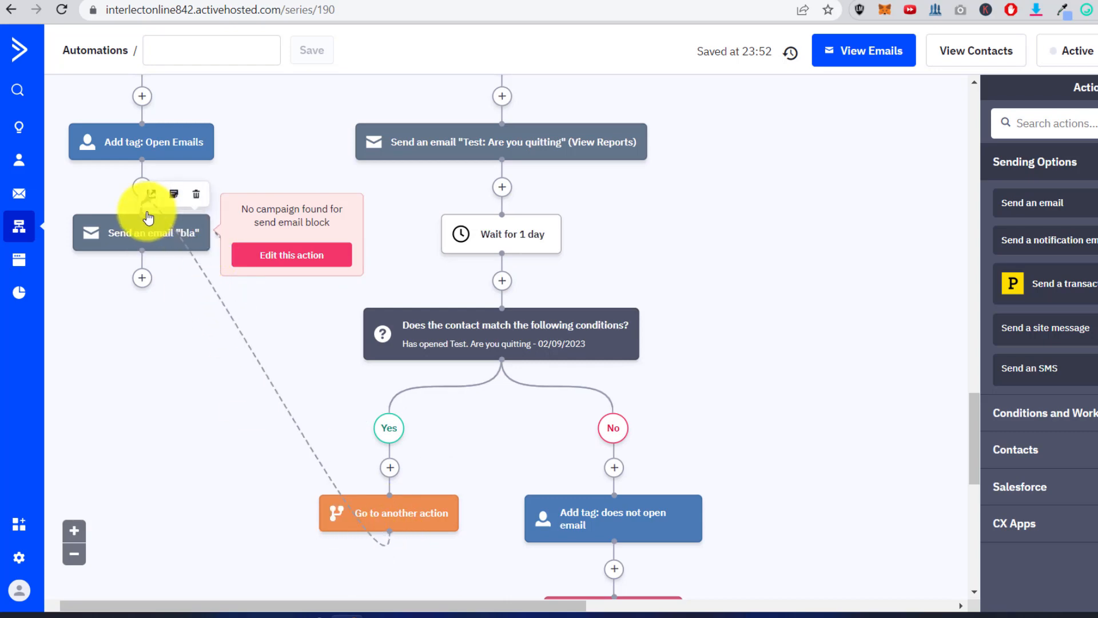
Add a Wait action of 999 days below the "bla" email on the Open Emails branch
scroll(167, 232, down, 3)
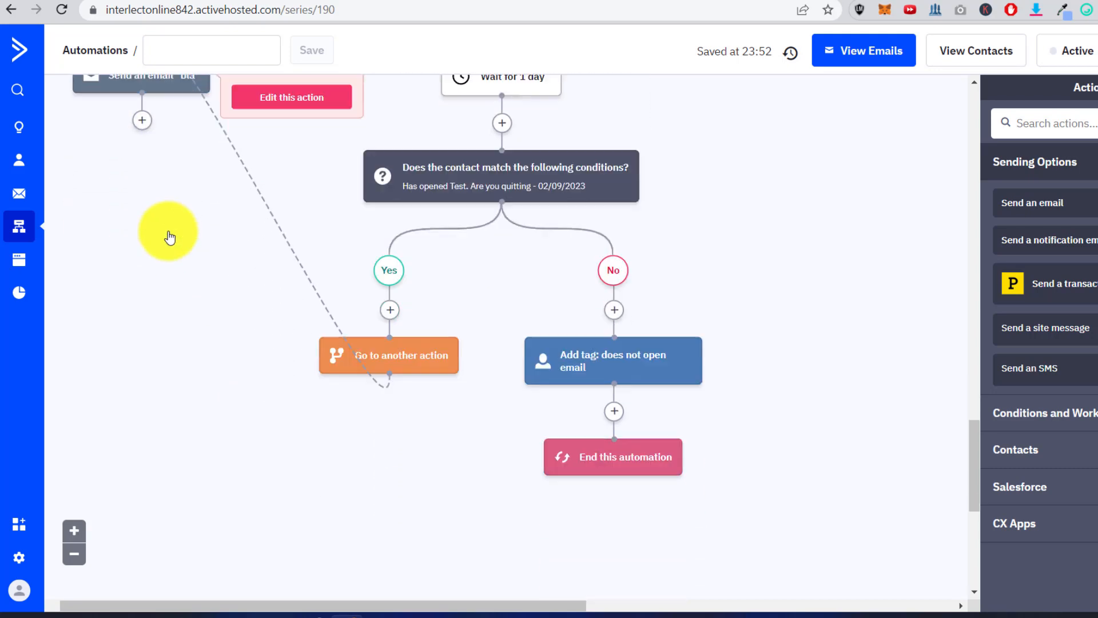
scroll(154, 235, up, 3)
click(142, 279)
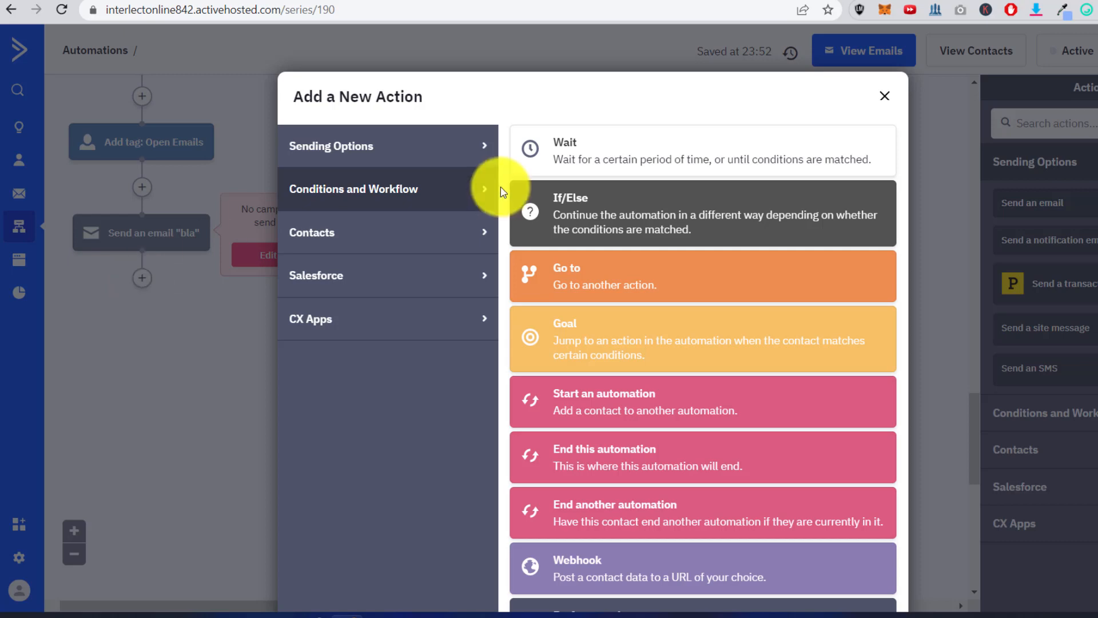
click(568, 163)
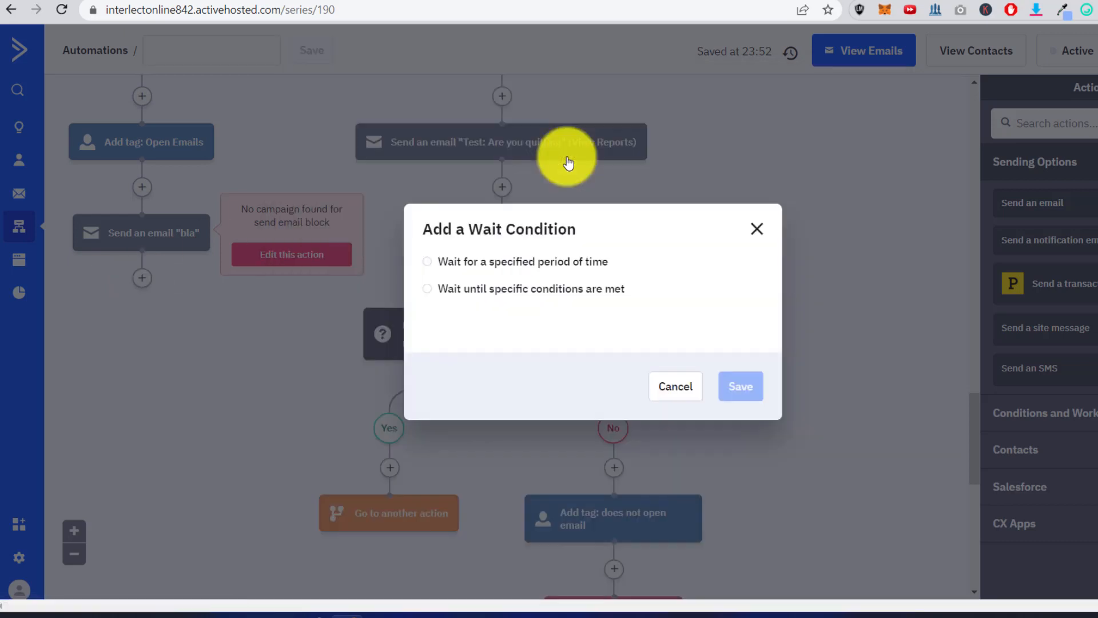
click(429, 266)
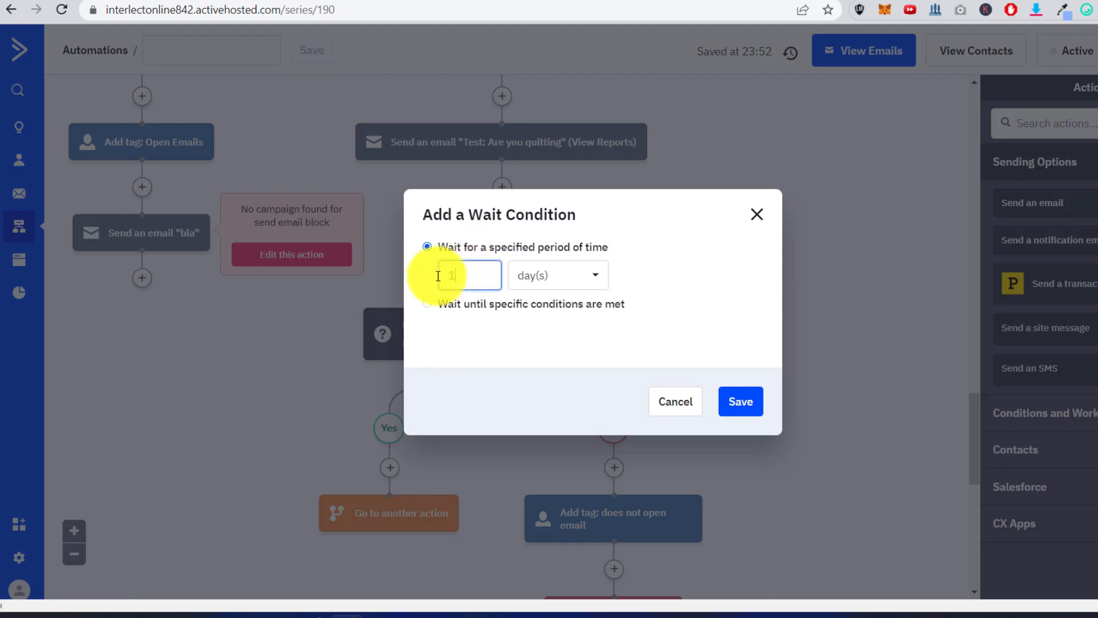
text(999)
click(742, 404)
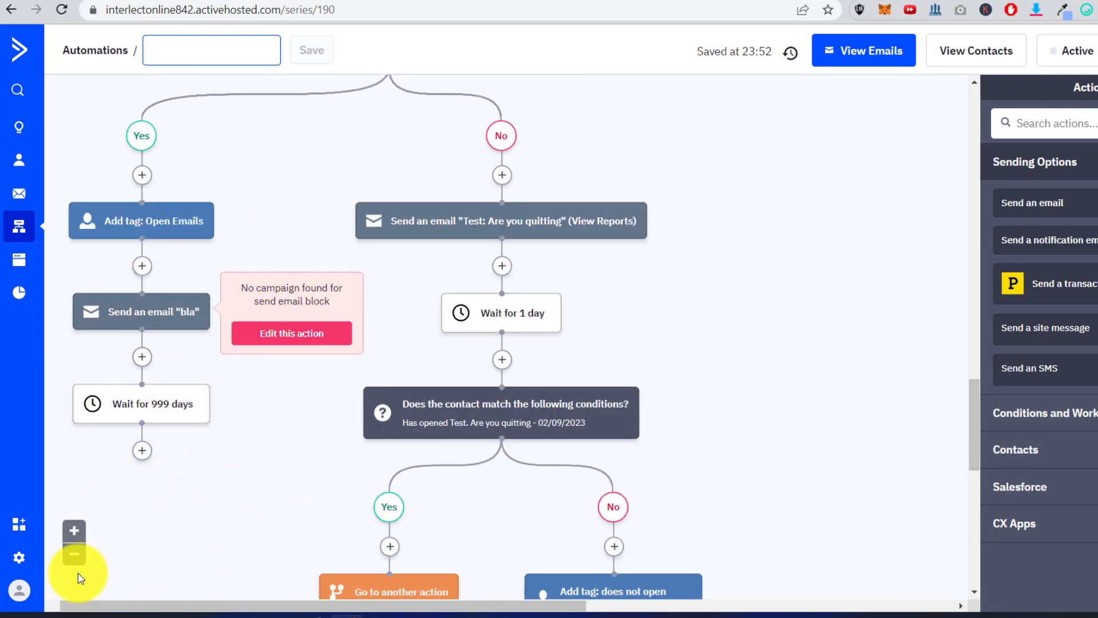
Examine the whole automation from the Lead MAG trigger through the test sample emails to the final open-check branches
click(75, 556)
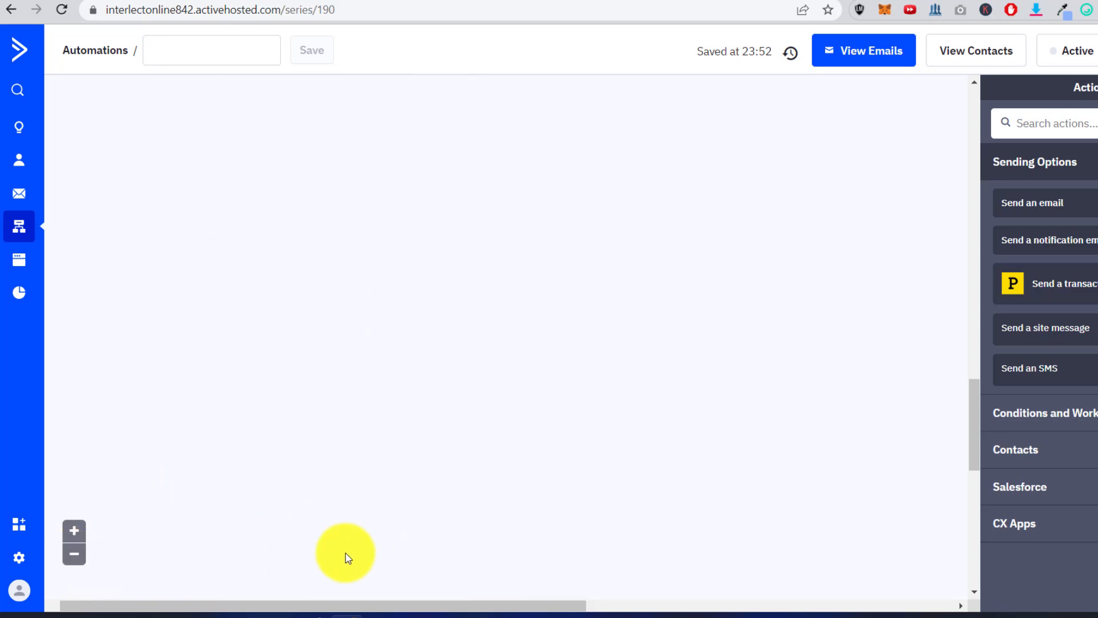
scroll(544, 479, up, 20)
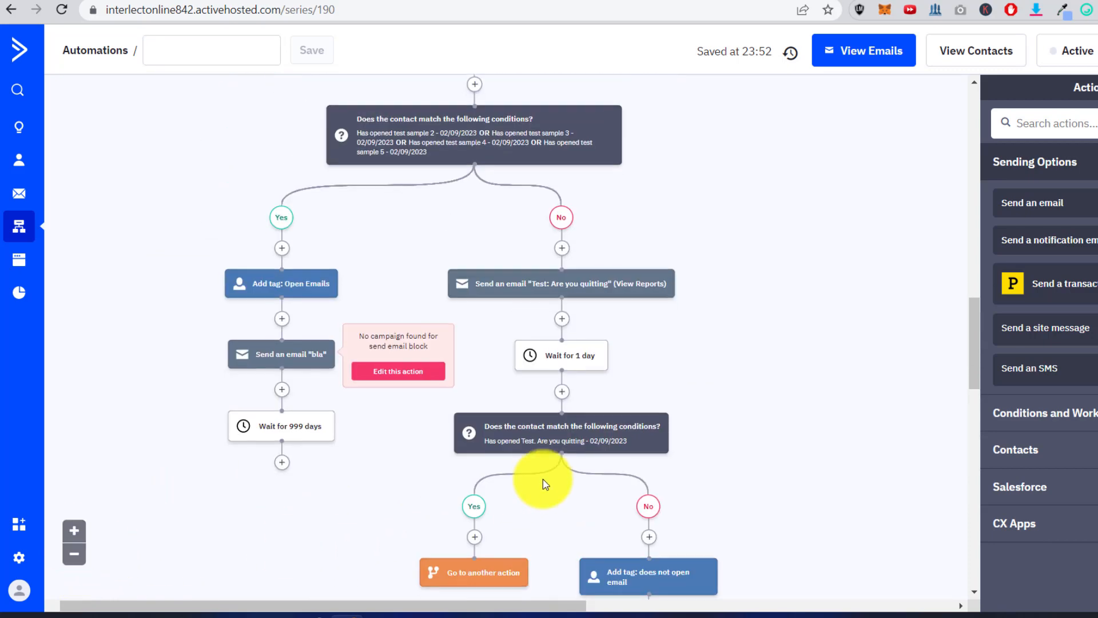
scroll(543, 479, down, 3)
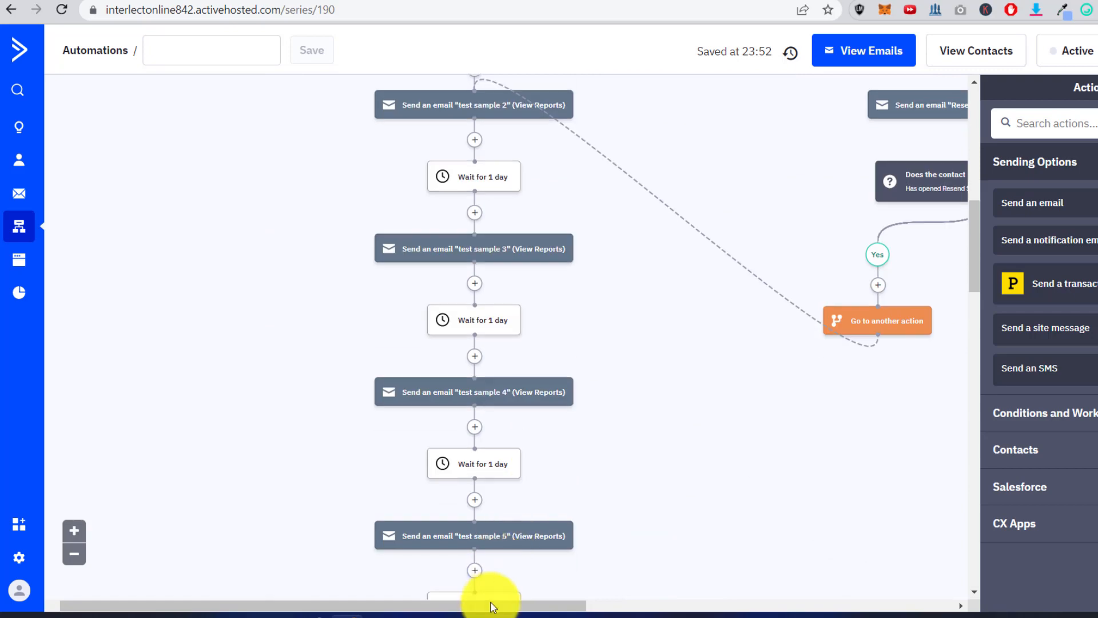
drag(490, 602, 610, 601)
scroll(737, 526, up, 10)
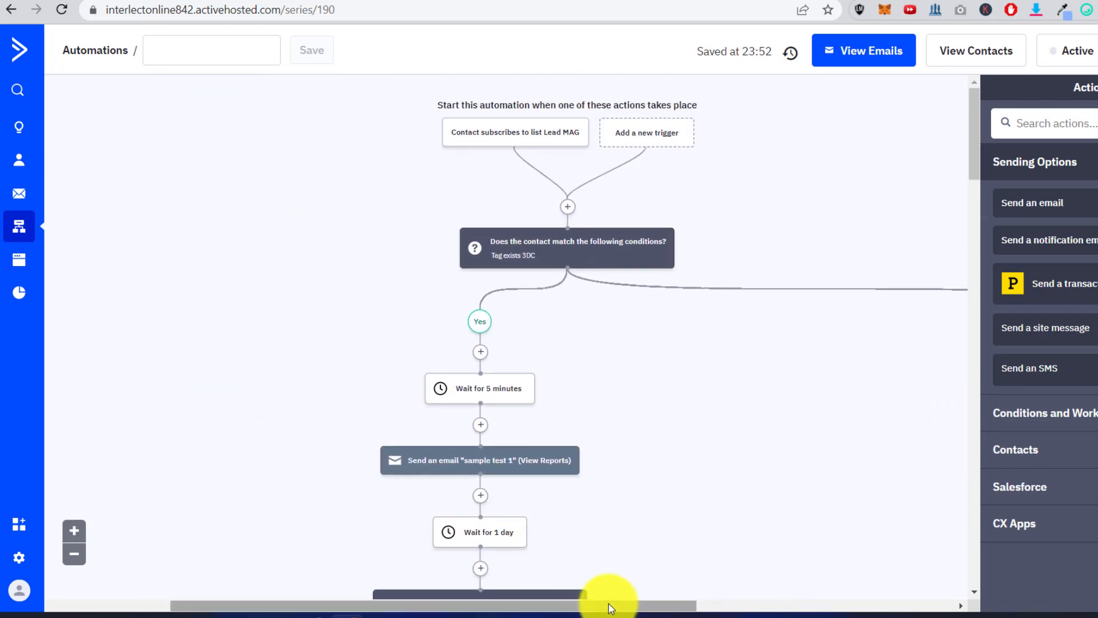
drag(608, 598, 572, 605)
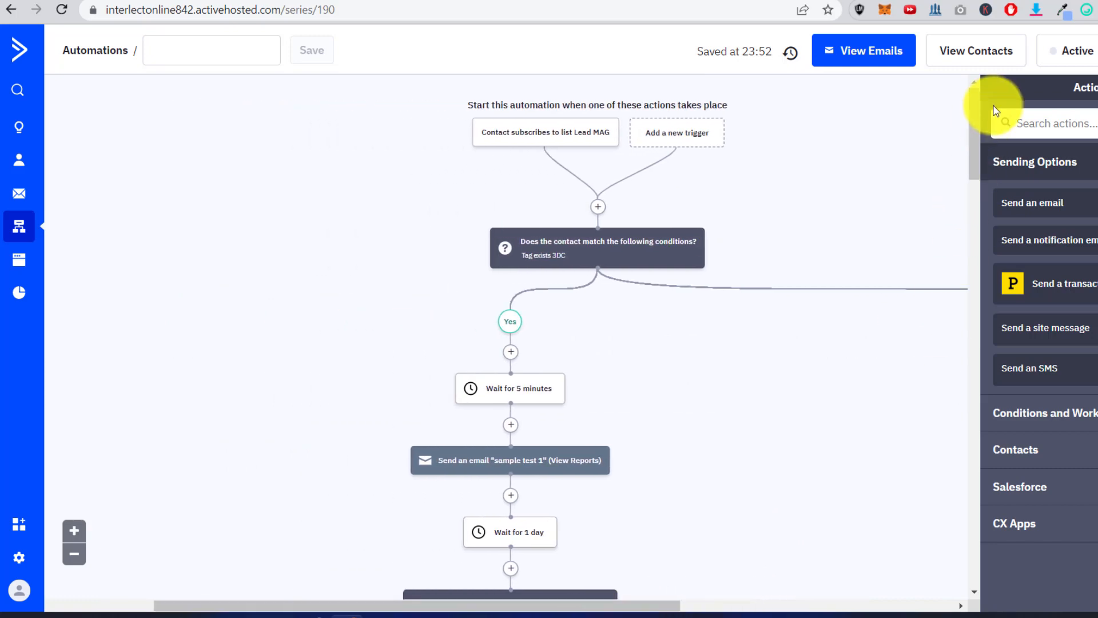
drag(977, 129, 966, 238)
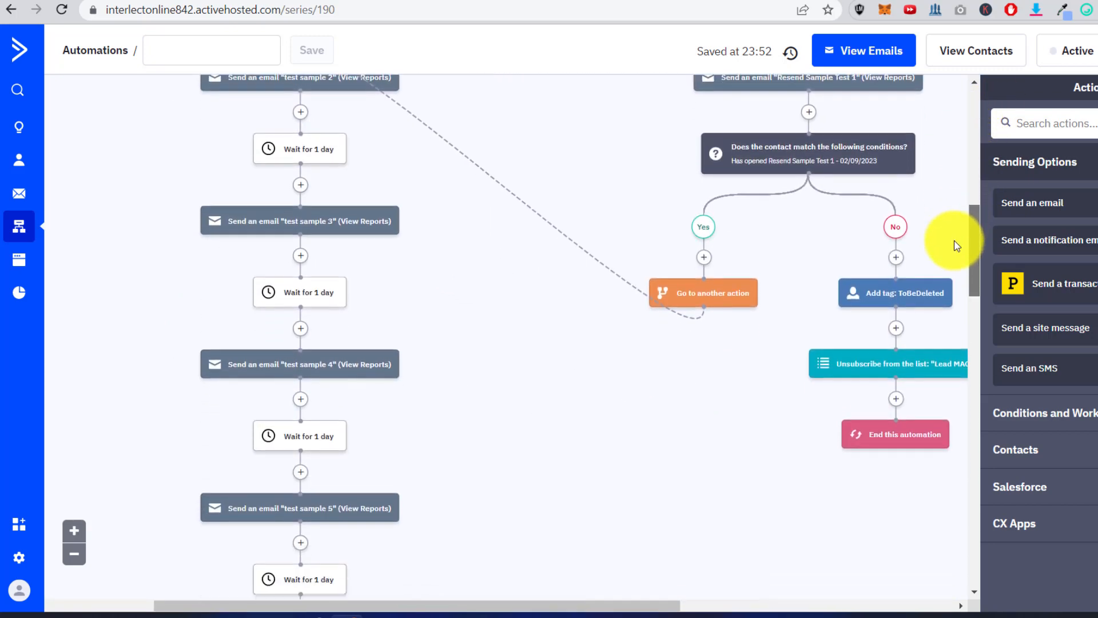
drag(629, 605, 569, 600)
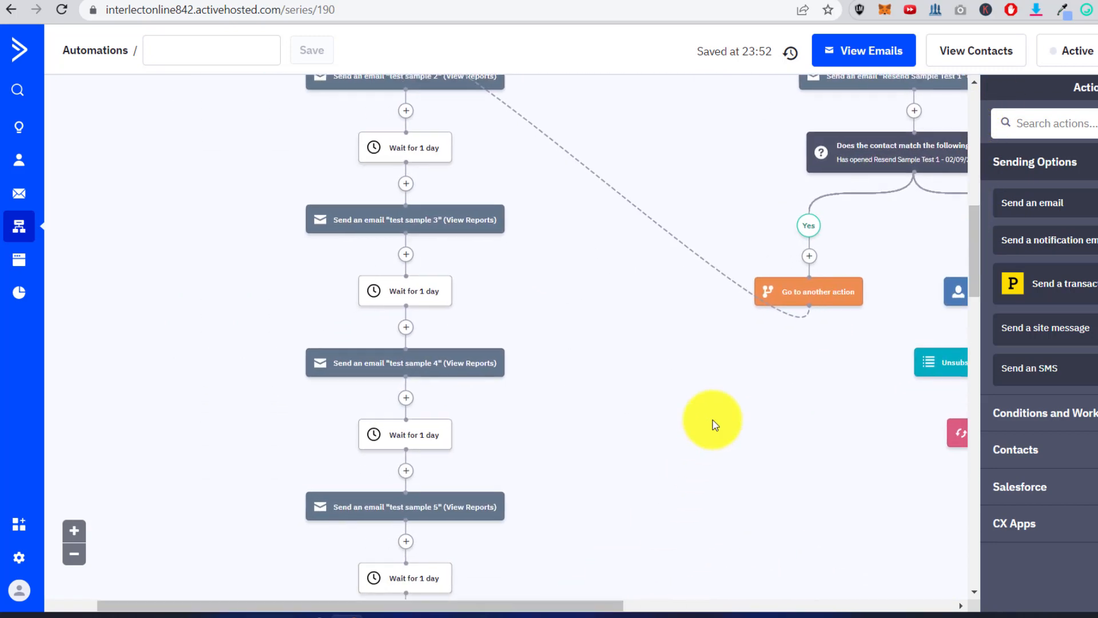
scroll(711, 422, down, 7)
scroll(714, 422, down, 5)
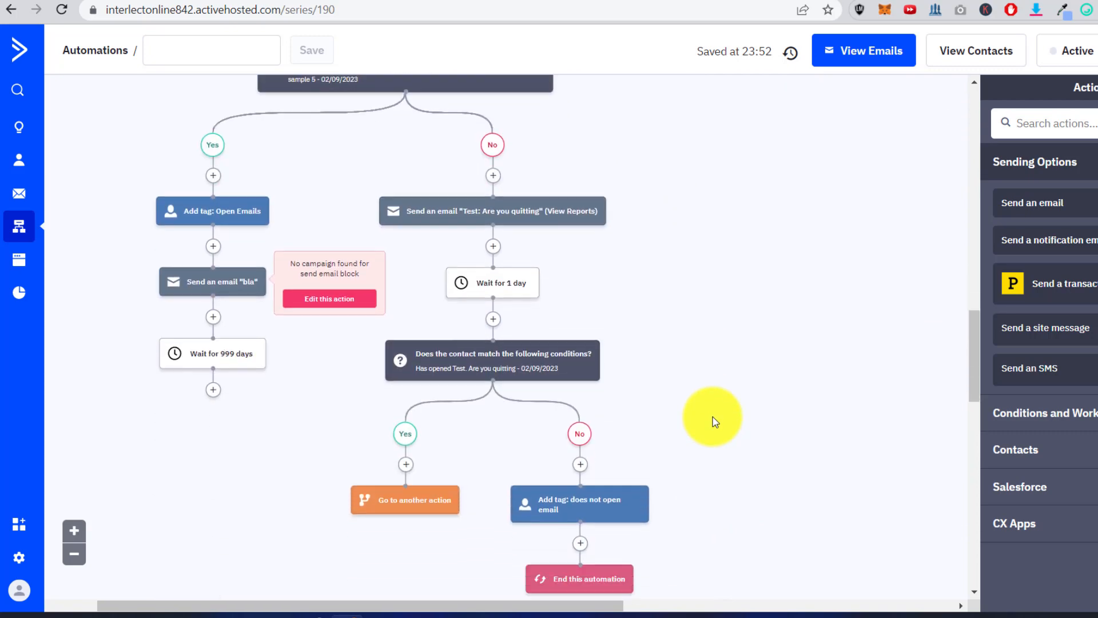
Link the Go to action on the Yes branch of the "Are you quitting" open check to the "Open Emails" tag action
scroll(713, 422, up, 2)
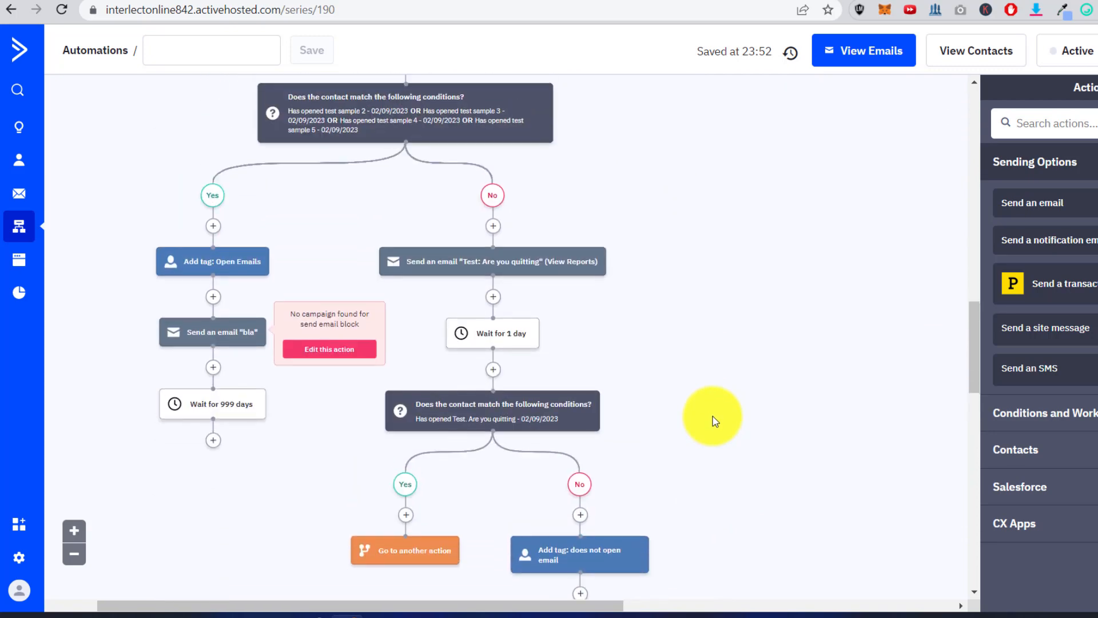
scroll(711, 422, down, 1)
mouse_move(430, 476)
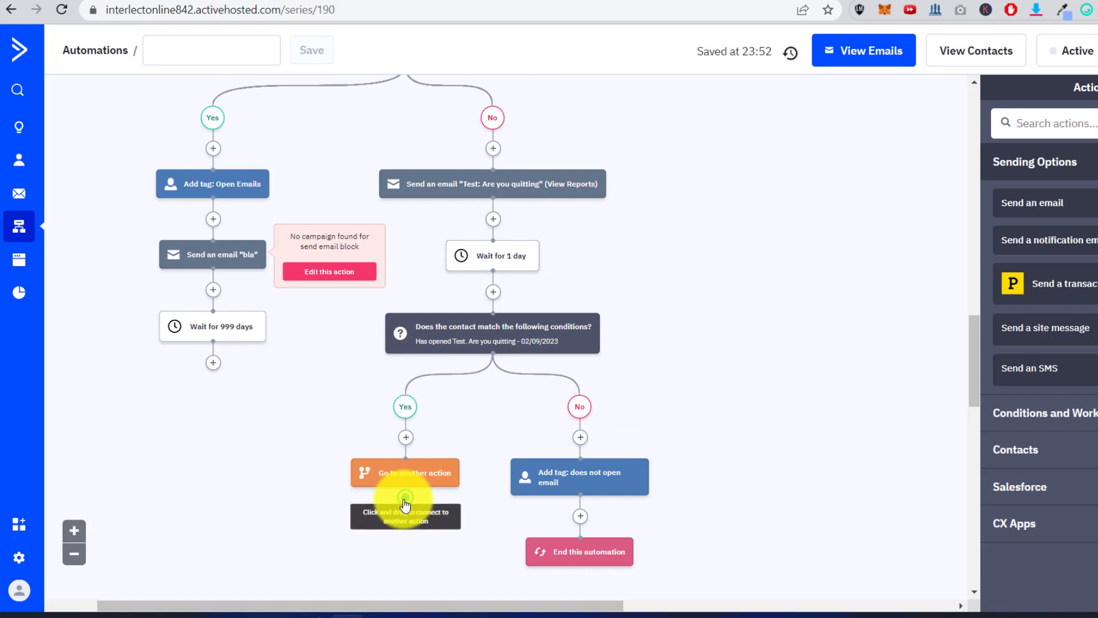
drag(406, 497, 214, 243)
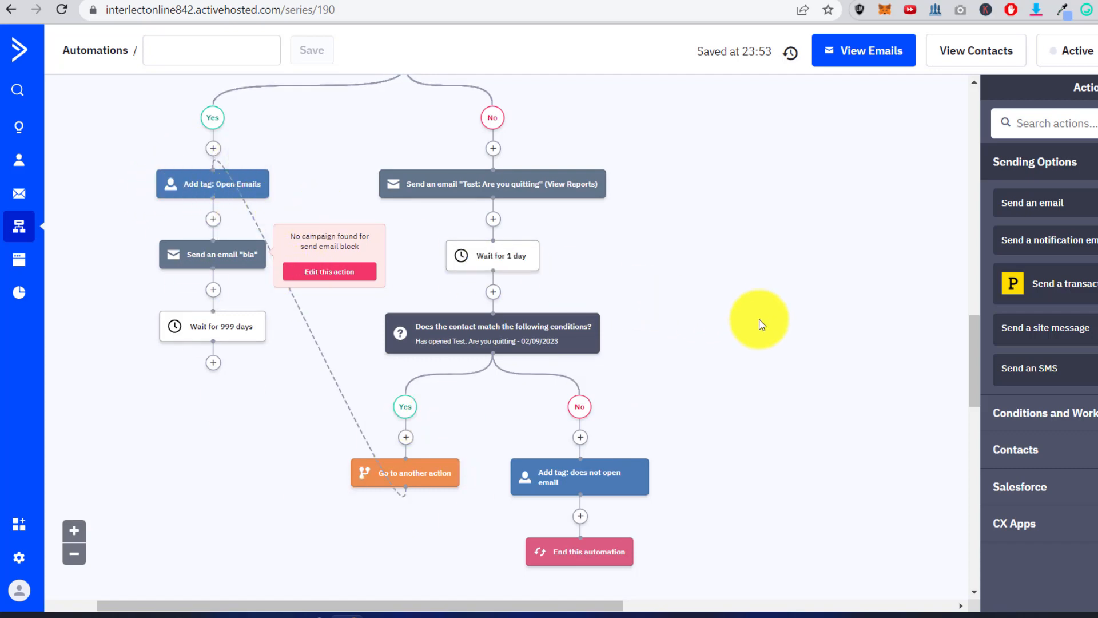
Name the automation "Test" and save the name
scroll(760, 320, down, 3)
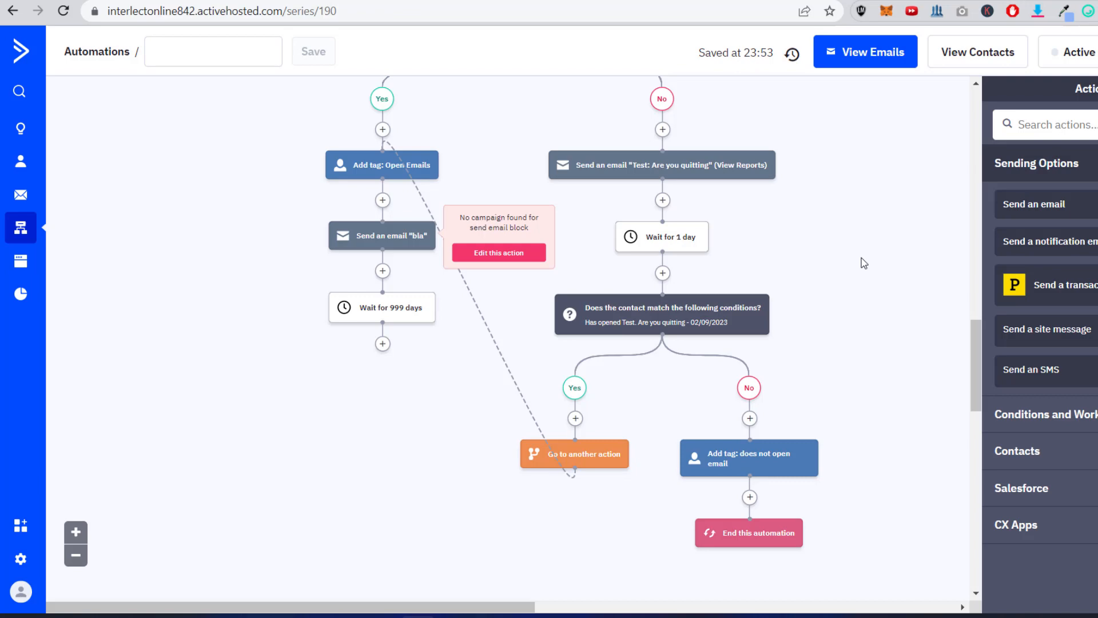
scroll(862, 262, up, 17)
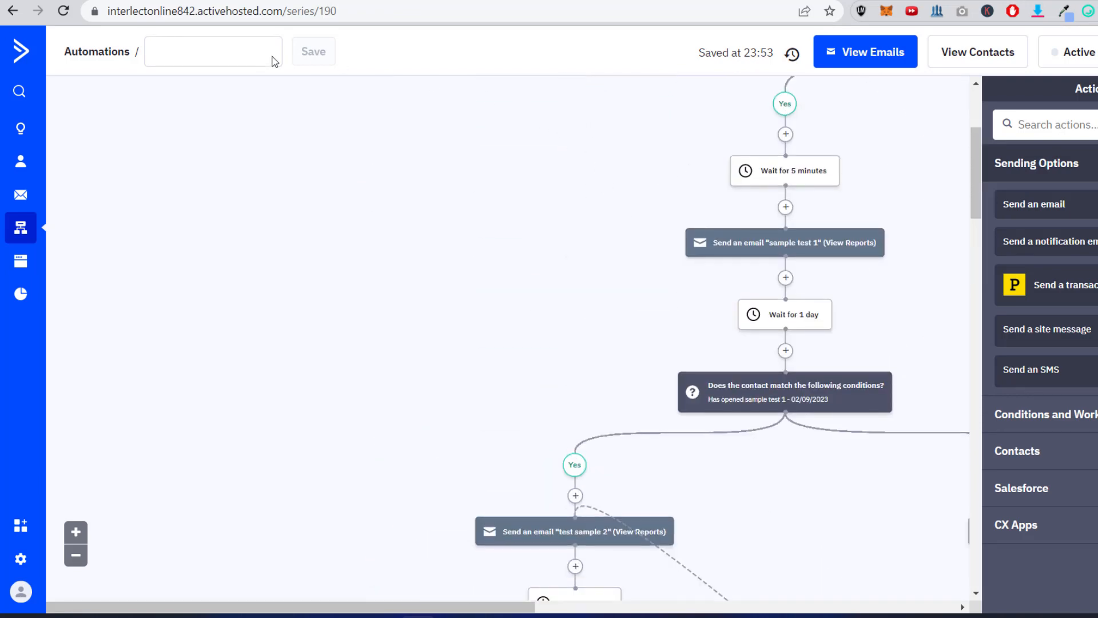
scroll(383, 177, up, 4)
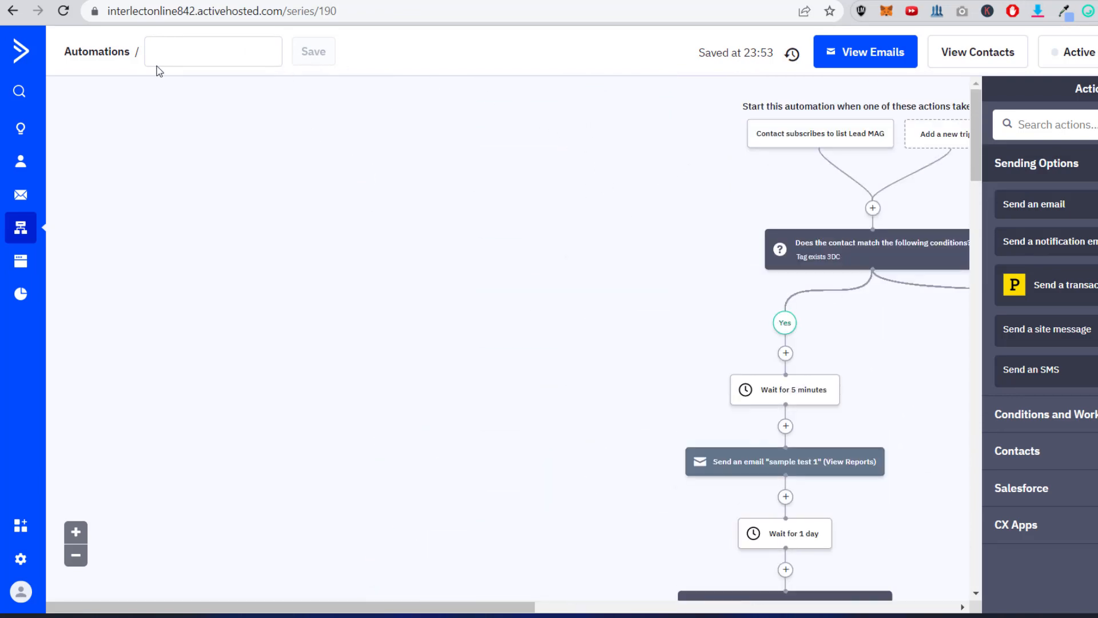
click(157, 54)
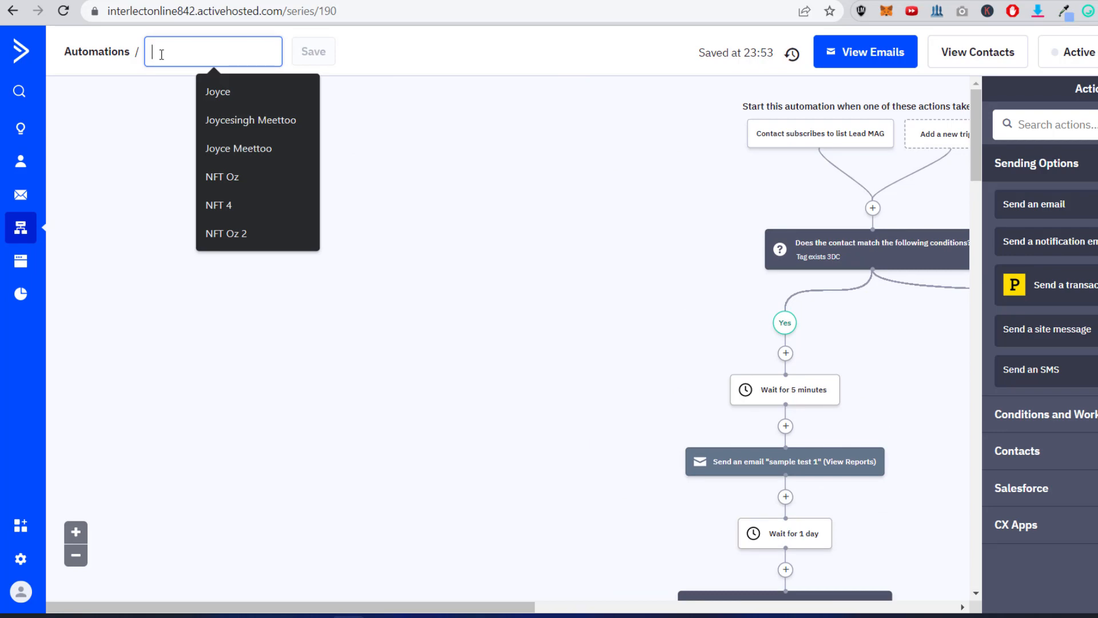
text(Test: Are you quitting)
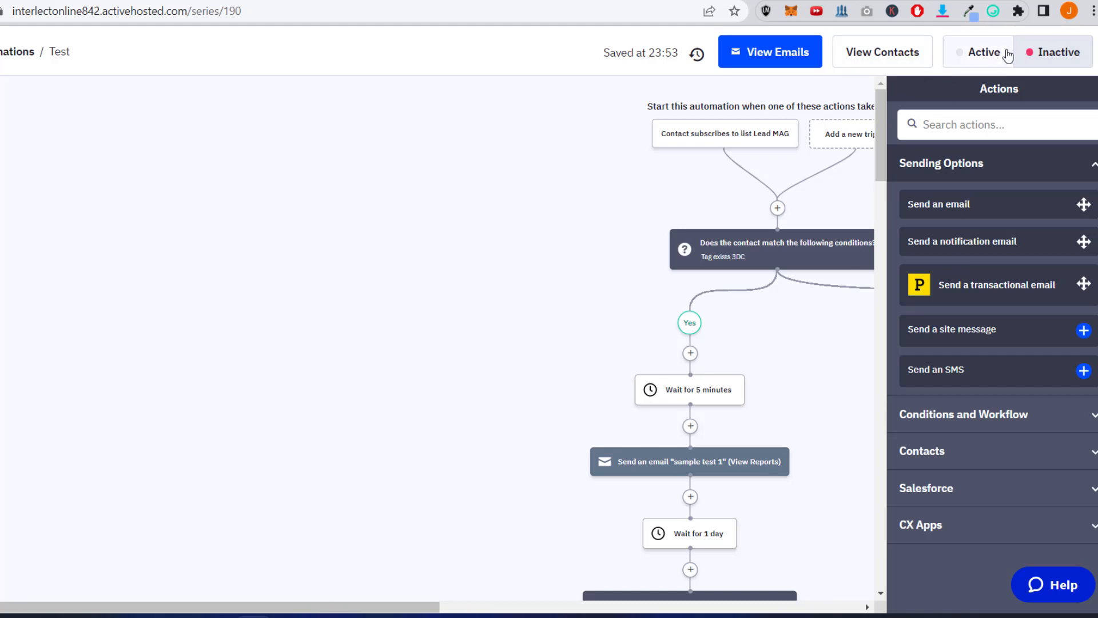
Switch the Test automation to Active and back to Inactive
click(982, 57)
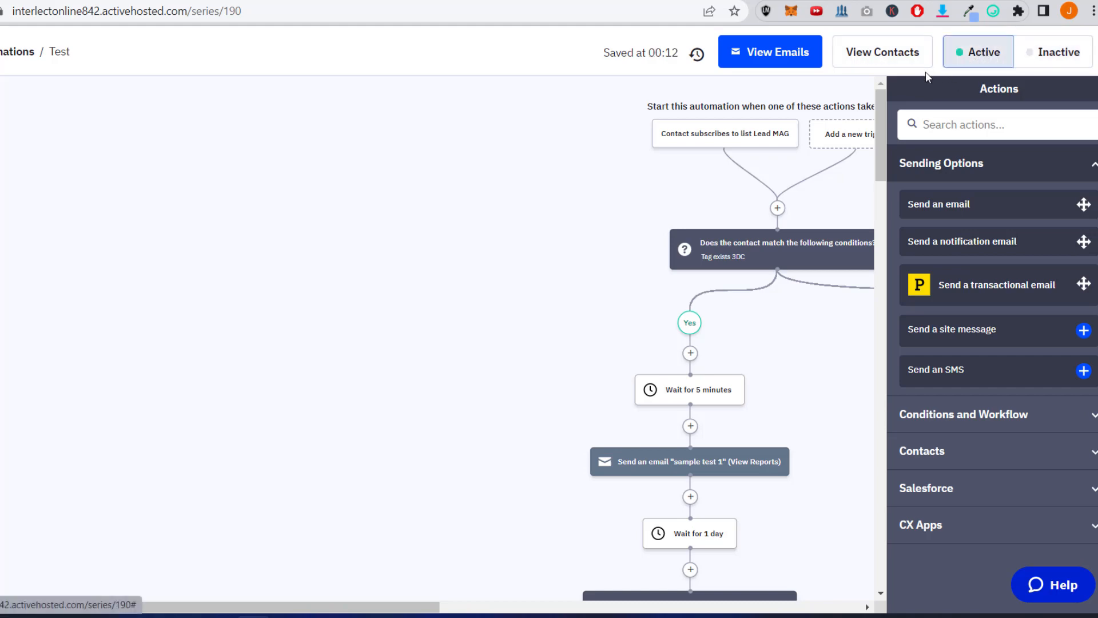
click(1068, 56)
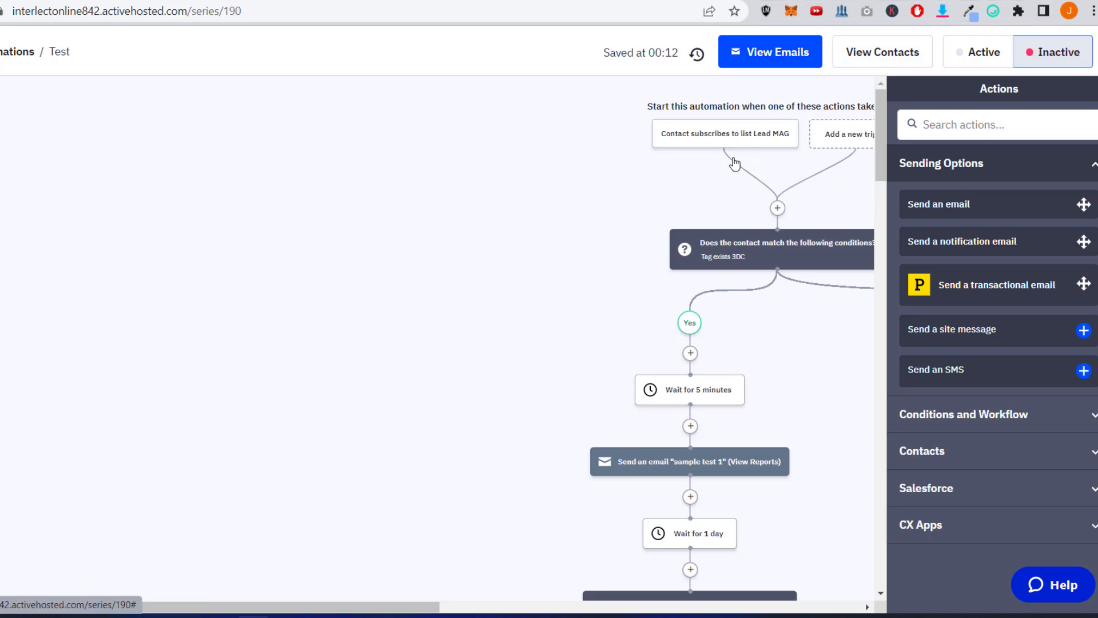
scroll(623, 181, down, 10)
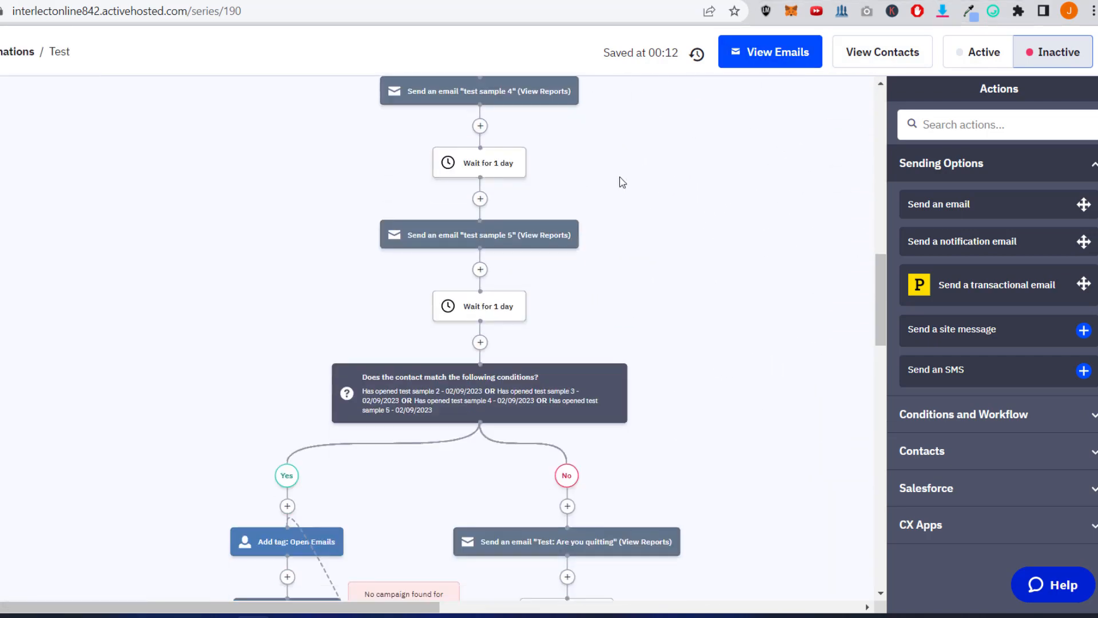
scroll(623, 182, down, 8)
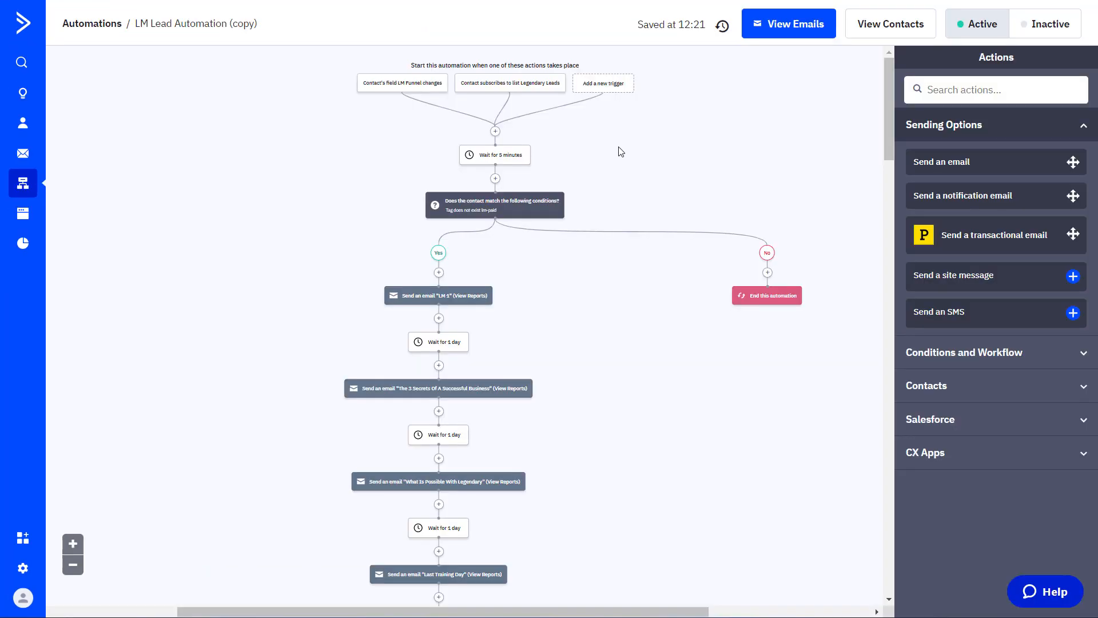
Examine the email sequence, waits and condition branches of the LM Lead Automation (copy)
scroll(621, 152, down, 10)
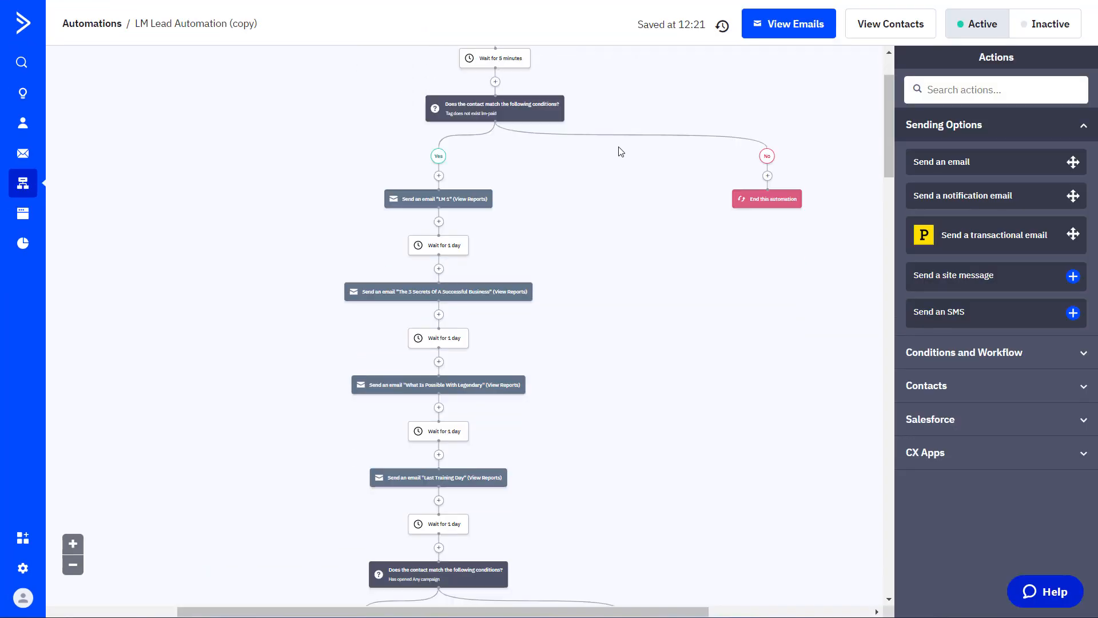
scroll(620, 151, down, 5)
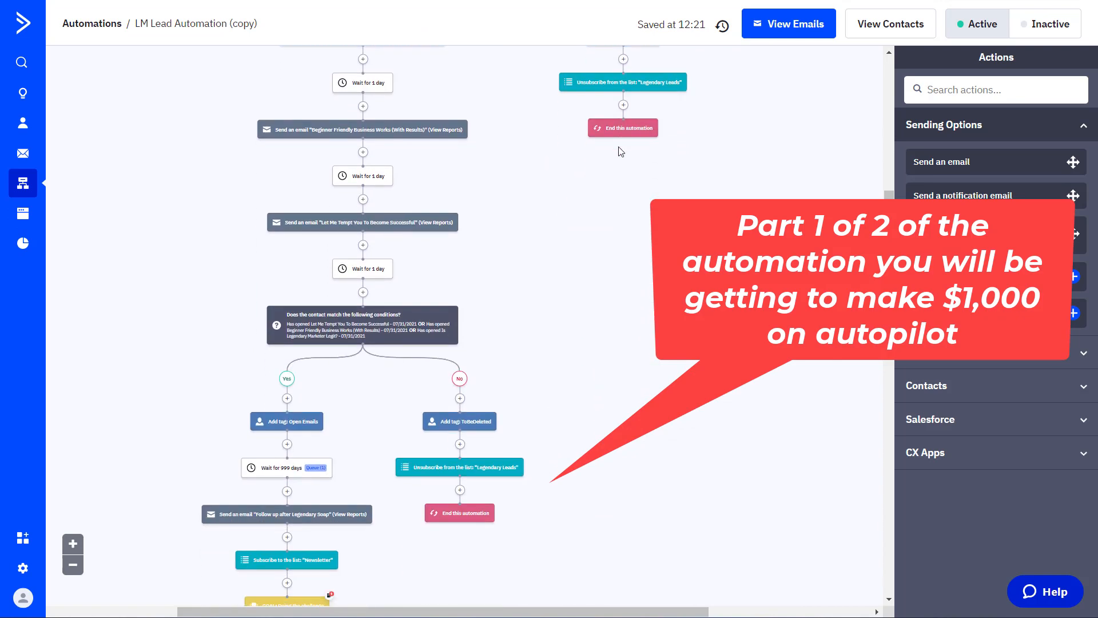
scroll(619, 150, up, 15)
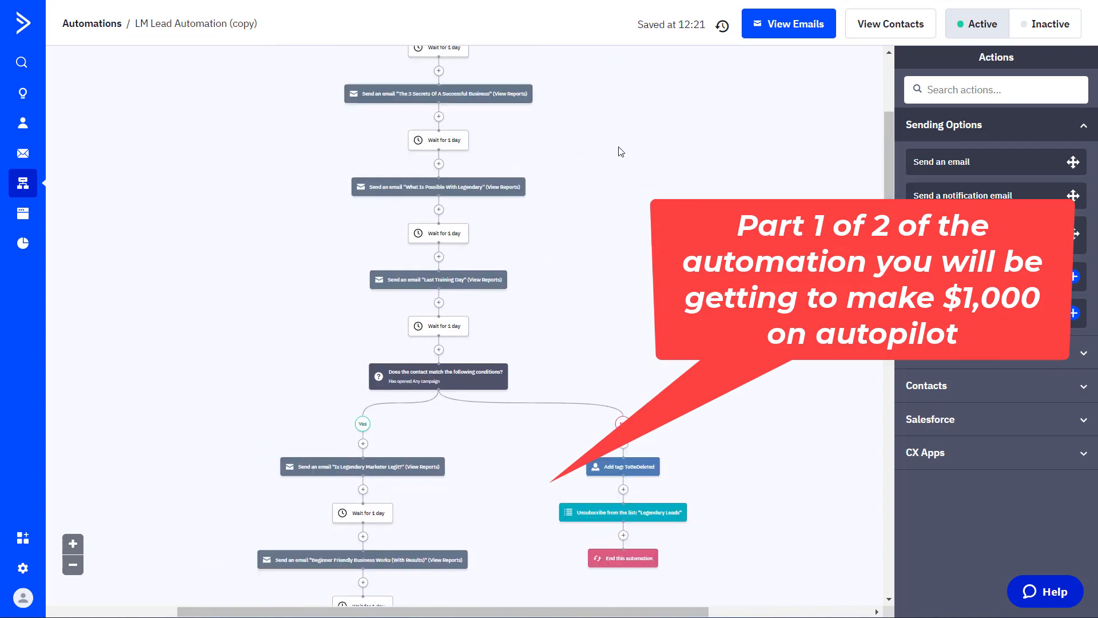